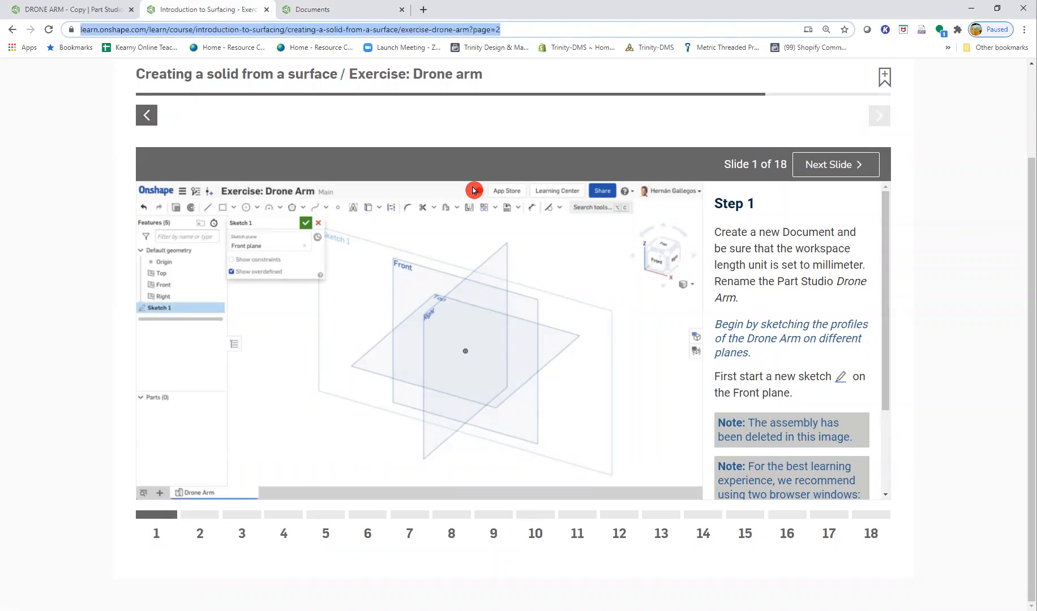
- Create a new Onshape document named "DROME ARM - Period 4"
scroll(396, 218, up, 1)
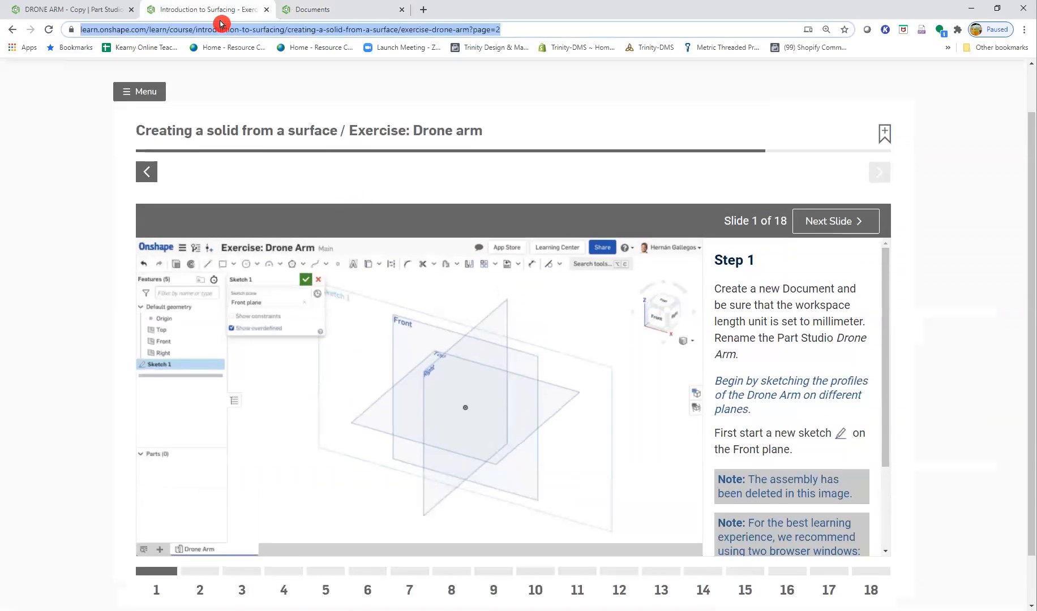
click(355, 15)
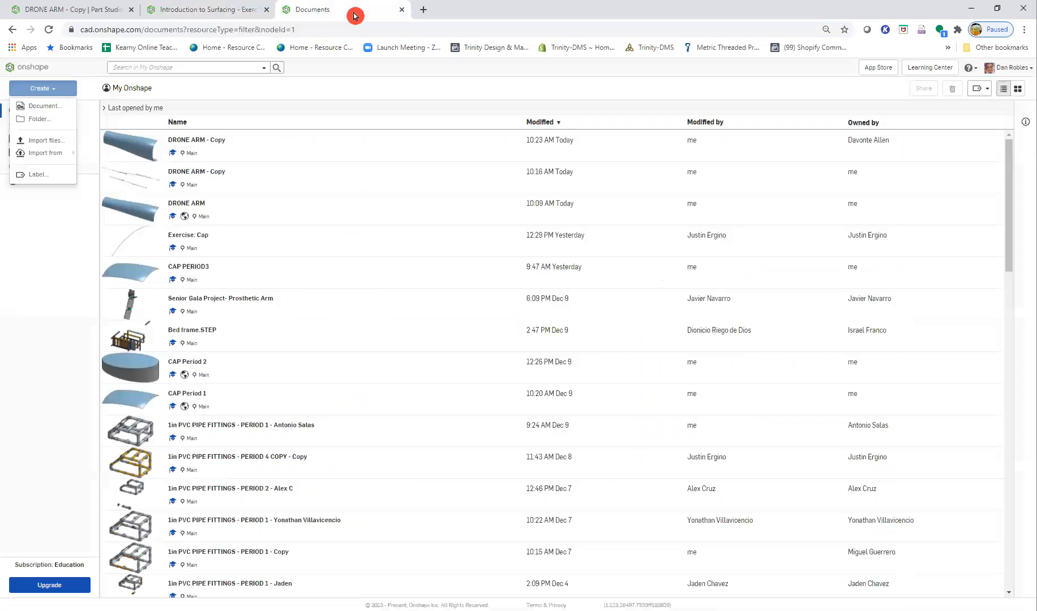
click(55, 109)
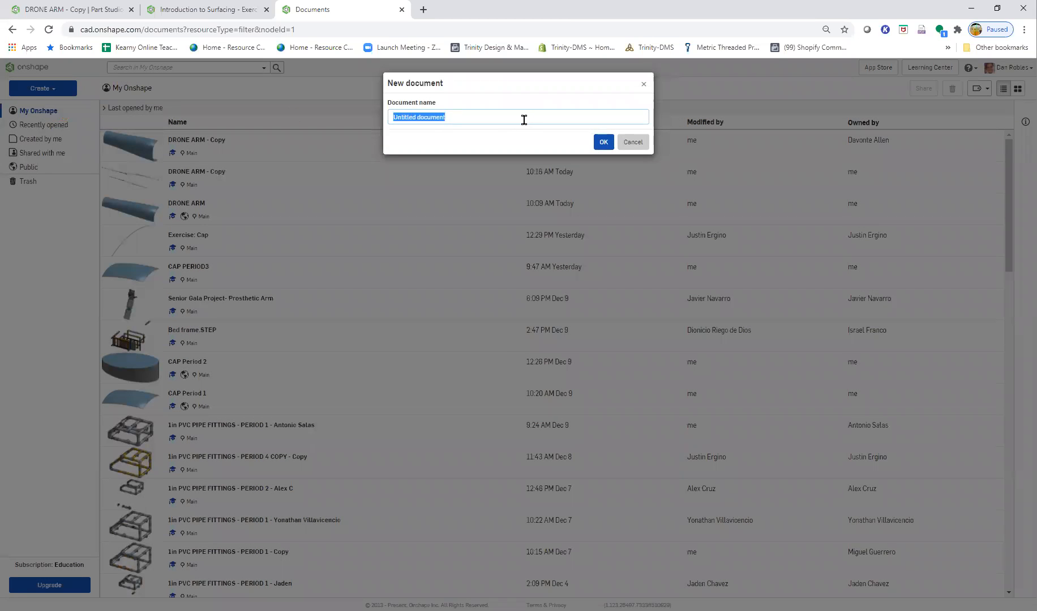
text(DROME ARM - Period 4)
click(604, 142)
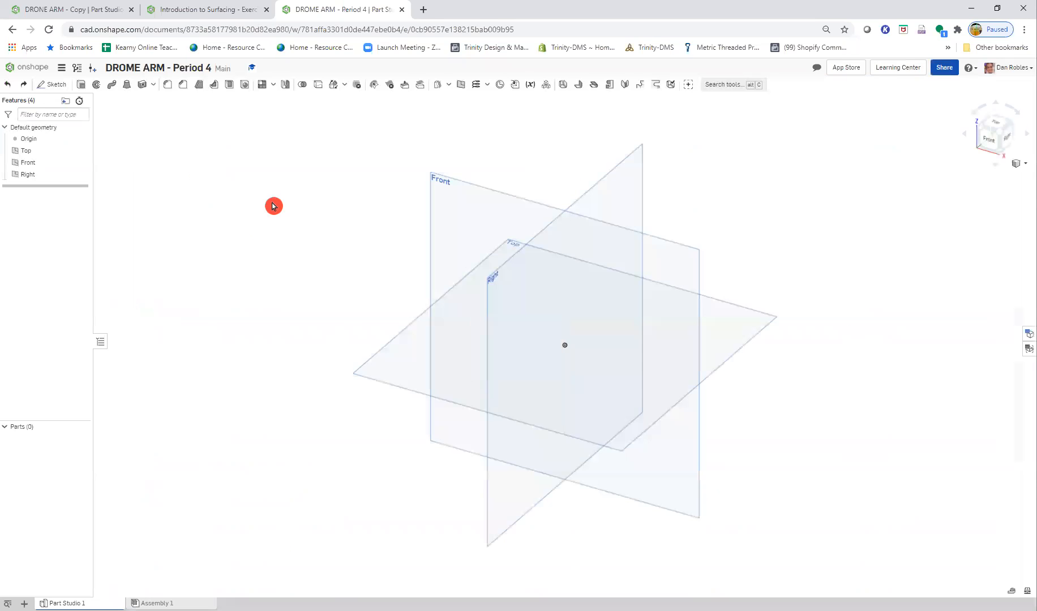
- Open Step 2 of the Drone arm exercise and examine the layout, dimensions and constraints of the Front-plane spline sketch
click(202, 10)
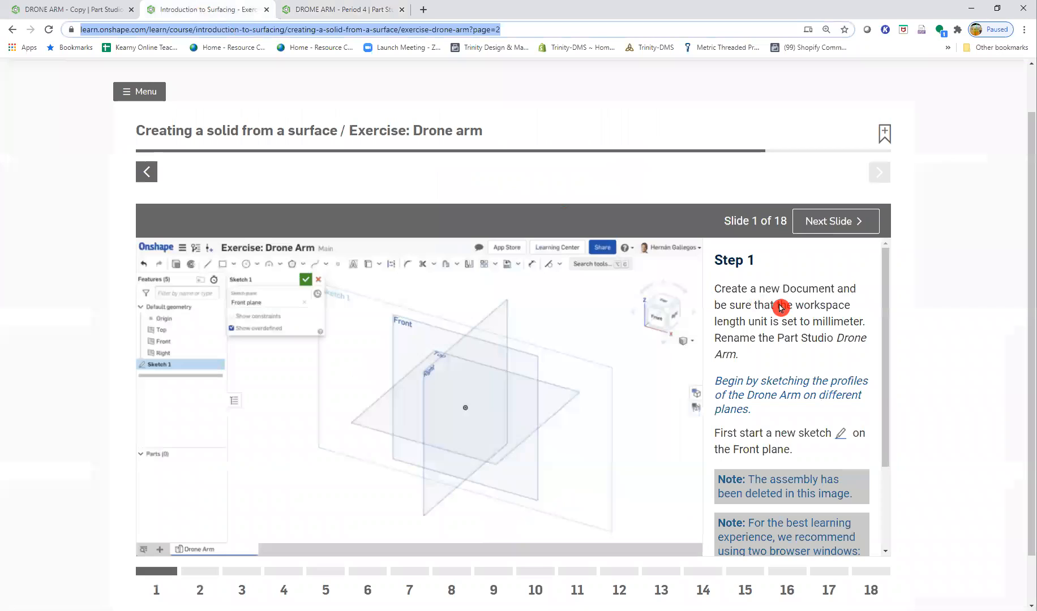
click(816, 228)
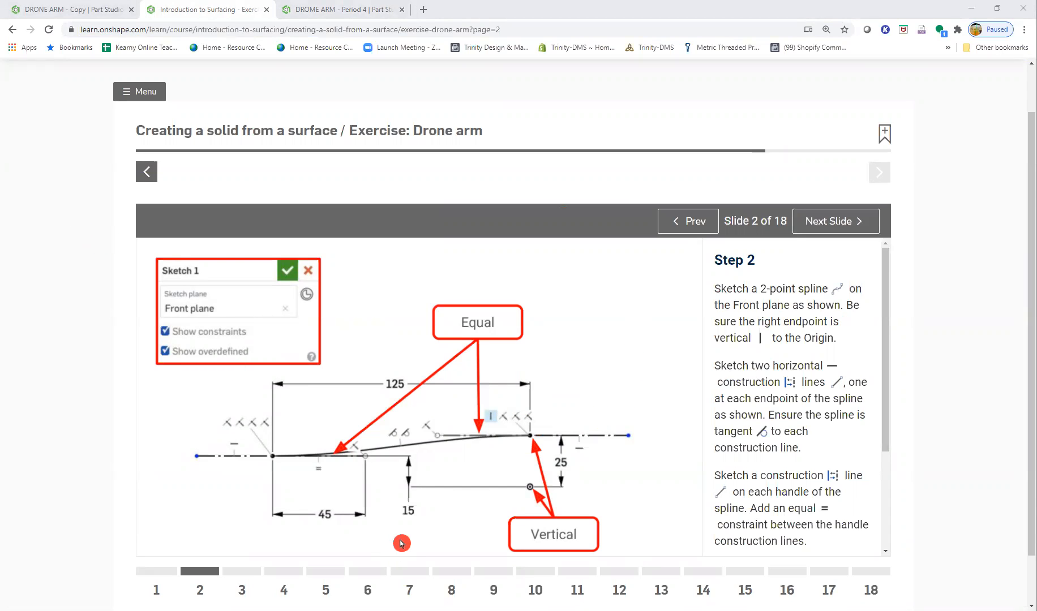
click(829, 223)
click(703, 229)
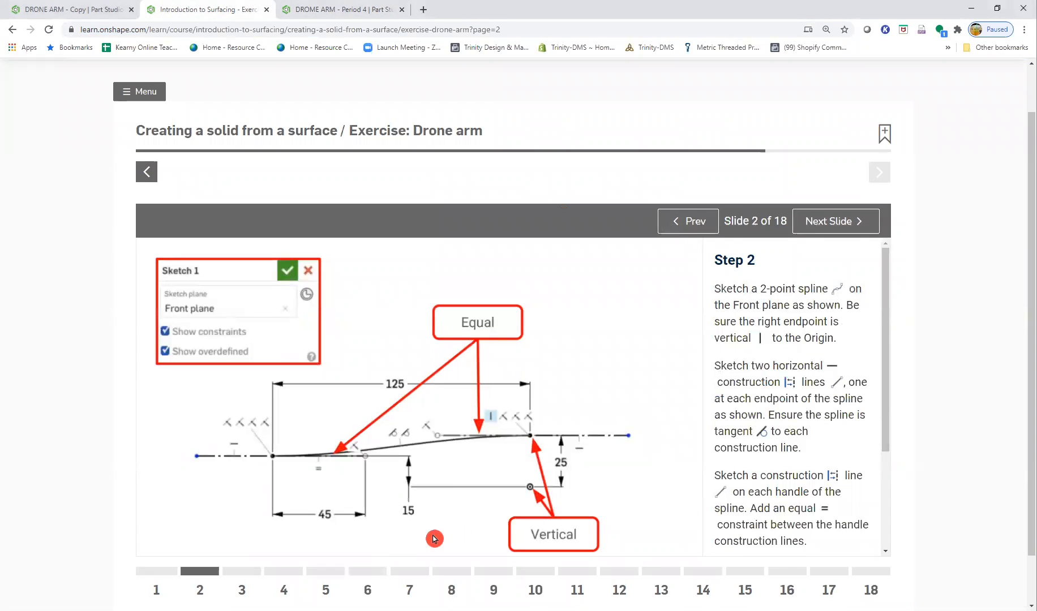
click(525, 486)
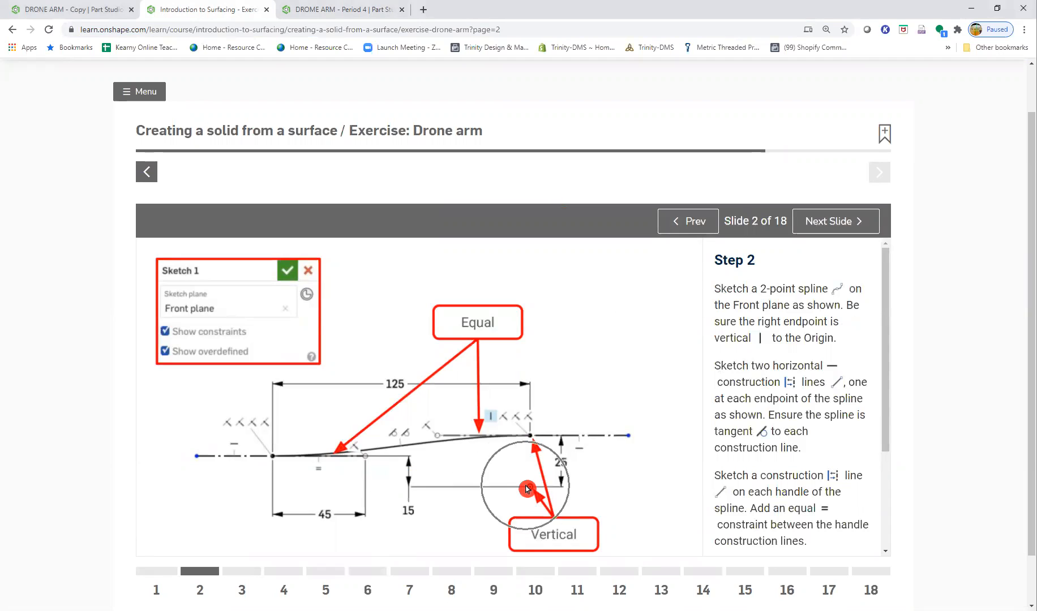
click(526, 485)
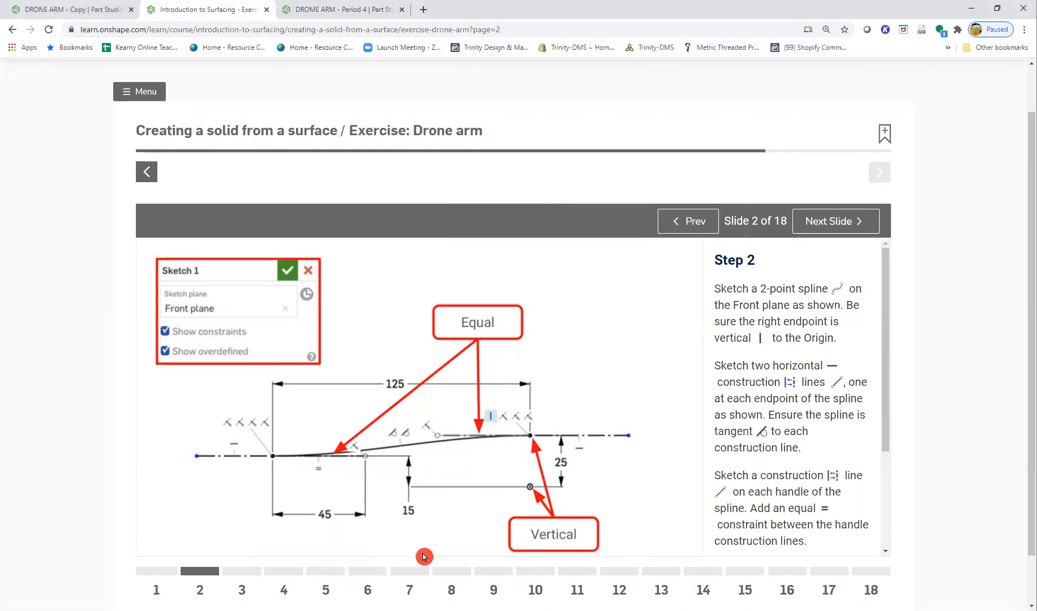
click(352, 9)
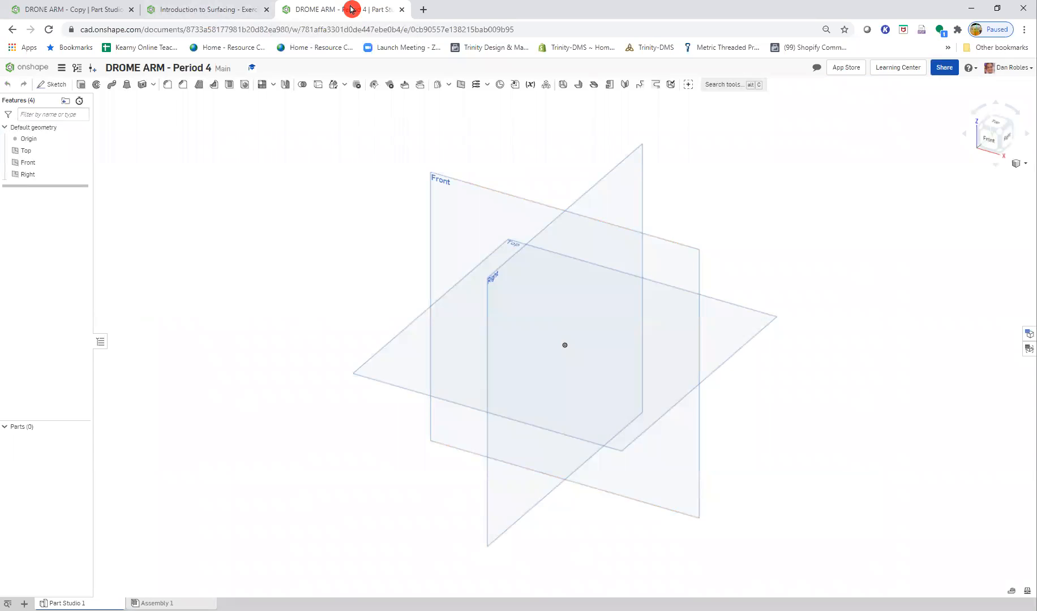
click(194, 9)
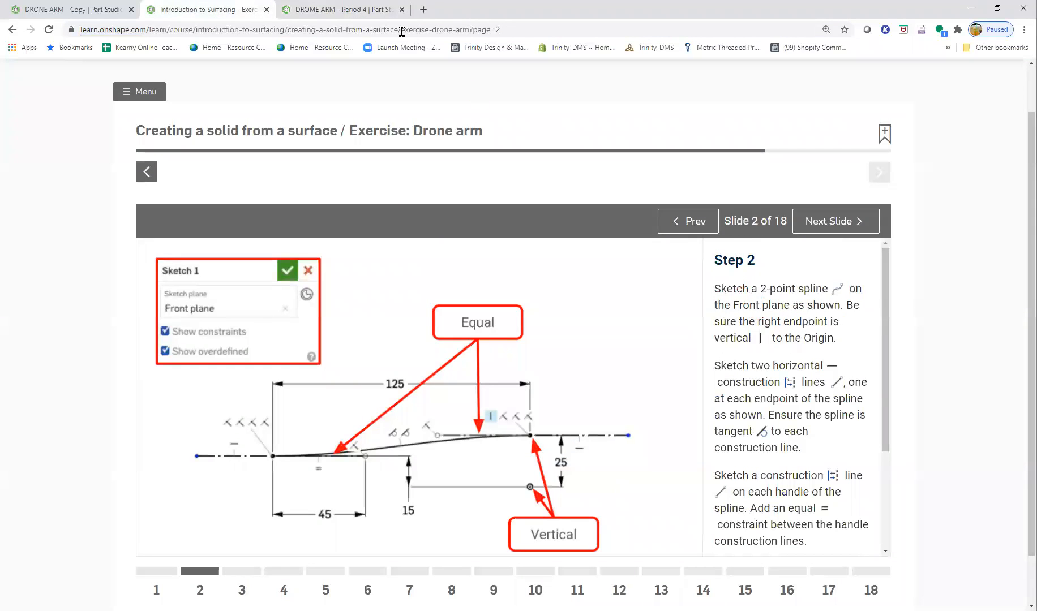
- Start a sketch on the Front plane and draw a near-horizontal construction line above and well to the left of the origin
click(333, 10)
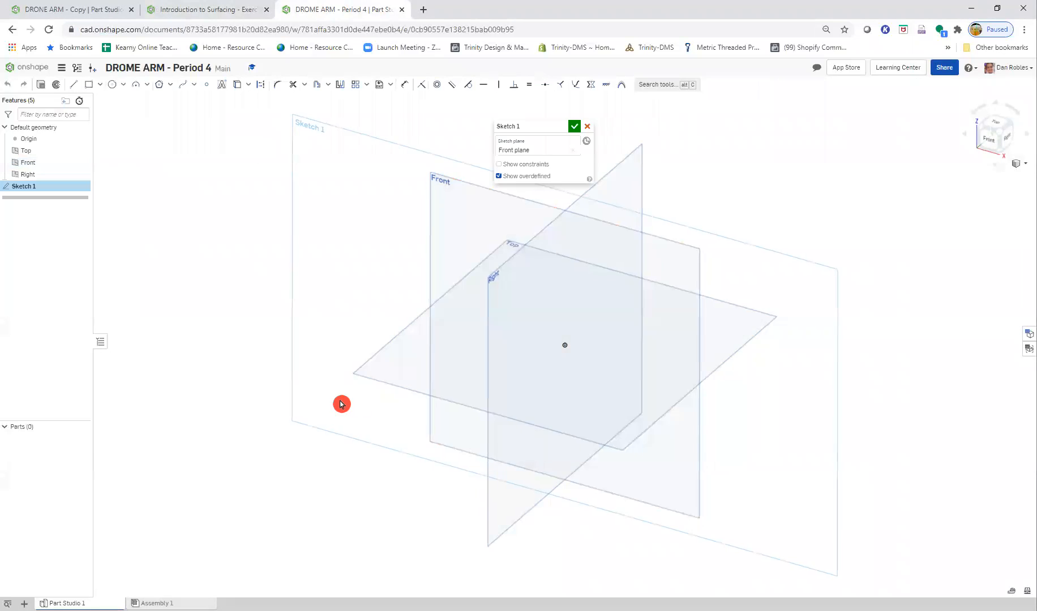
key(n)
scroll(543, 276, up, 3)
scroll(611, 313, up, 1)
scroll(690, 385, up, 2)
scroll(304, 283, up, 1)
click(73, 84)
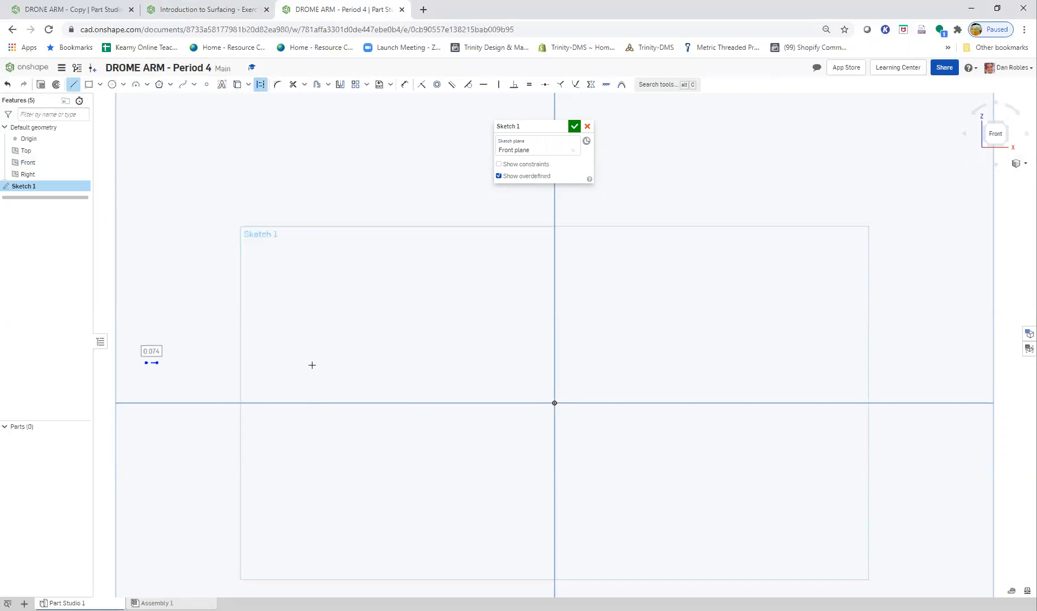
key(Escape)
mouse_move(157, 365)
mouse_down()
mouse_move(301, 363)
mouse_move(280, 361)
mouse_up()
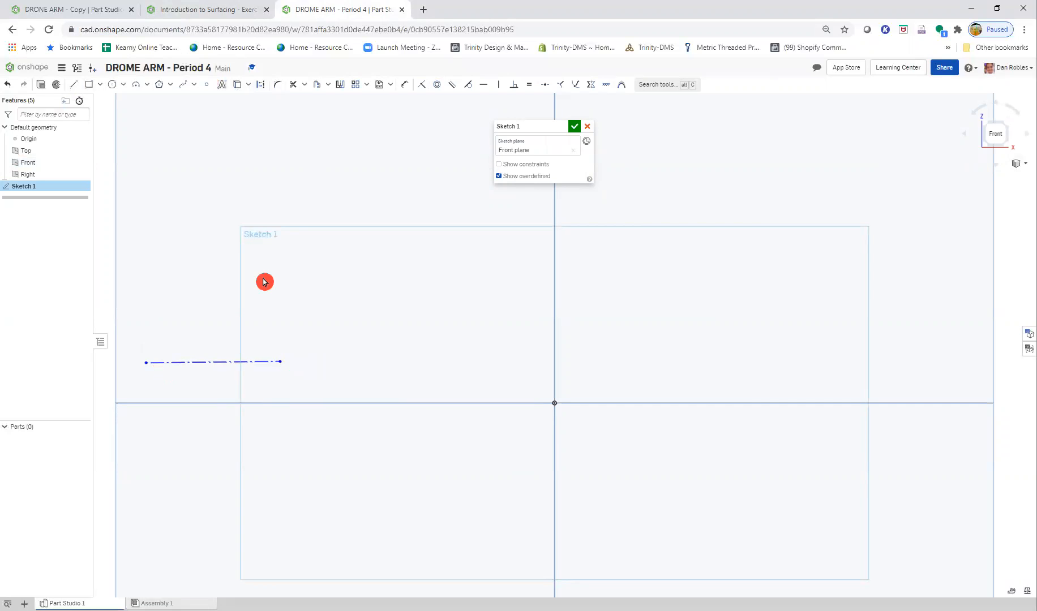
- Draw a second horizontal construction line about 1.17 in long, higher than the first and crossing the vertical axis above the origin
key(l)
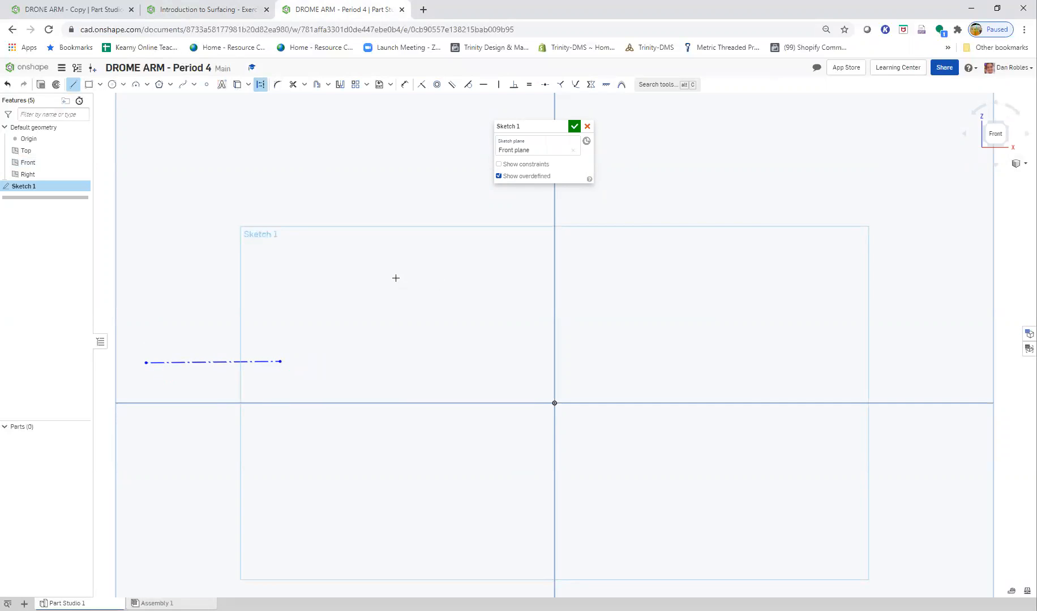
drag(498, 286, 537, 276)
click(198, 17)
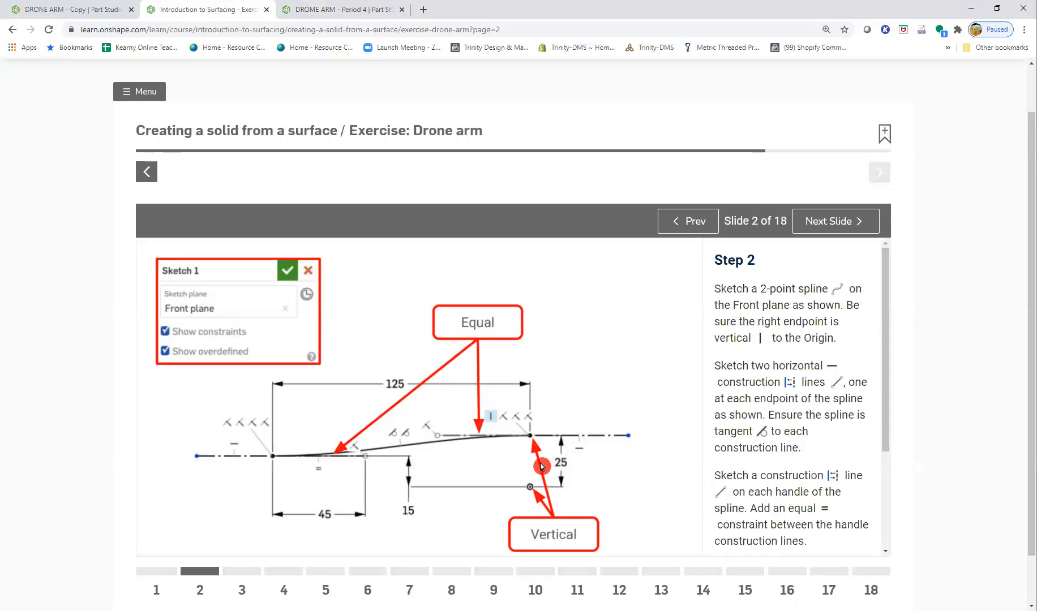
click(309, 10)
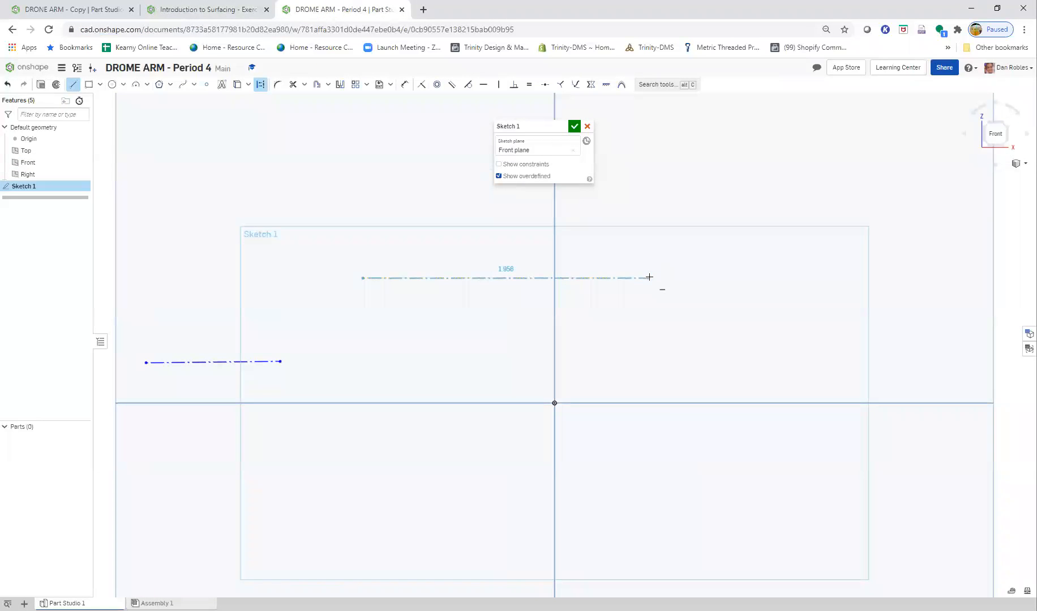
click(650, 278)
key(Escape)
drag(364, 282, 479, 285)
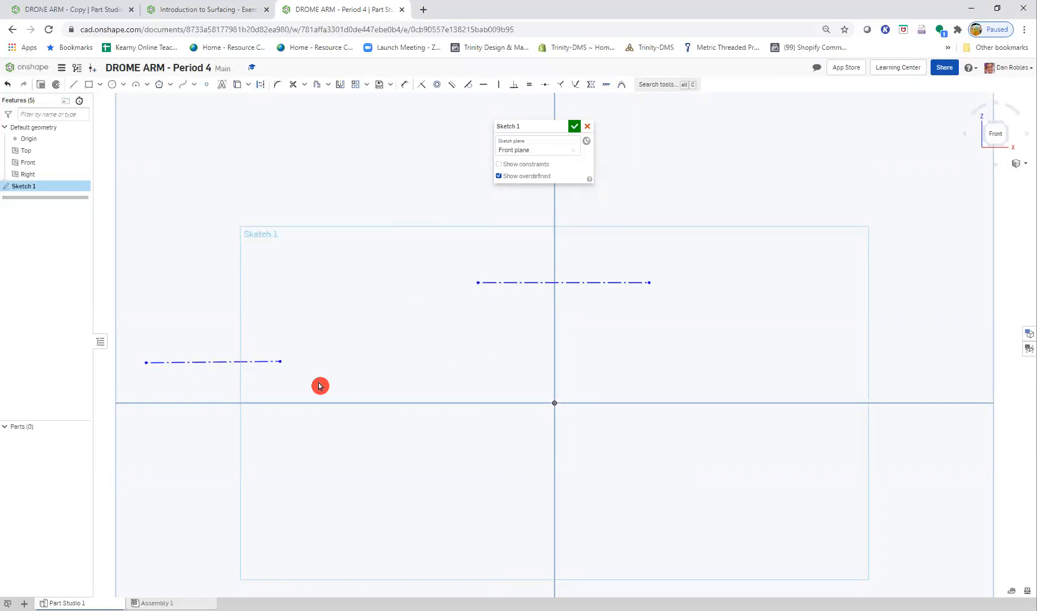
click(205, 13)
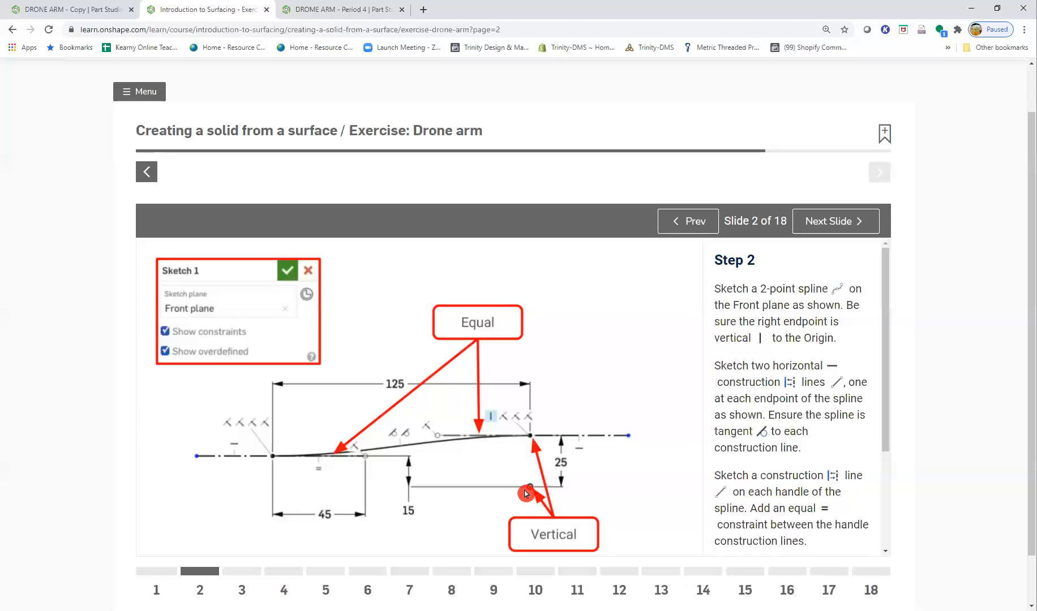
click(320, 10)
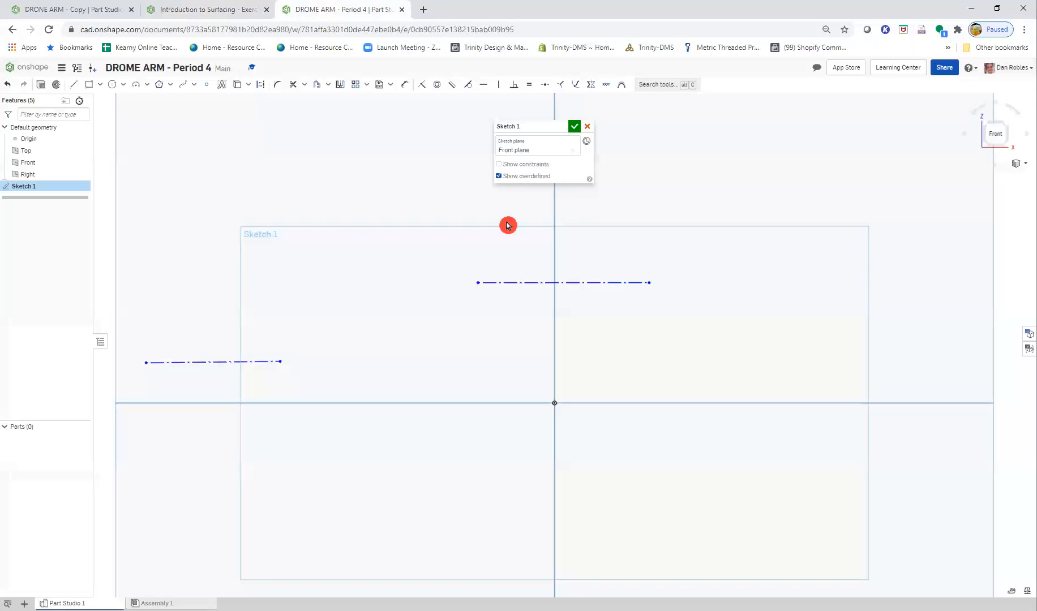
click(562, 287)
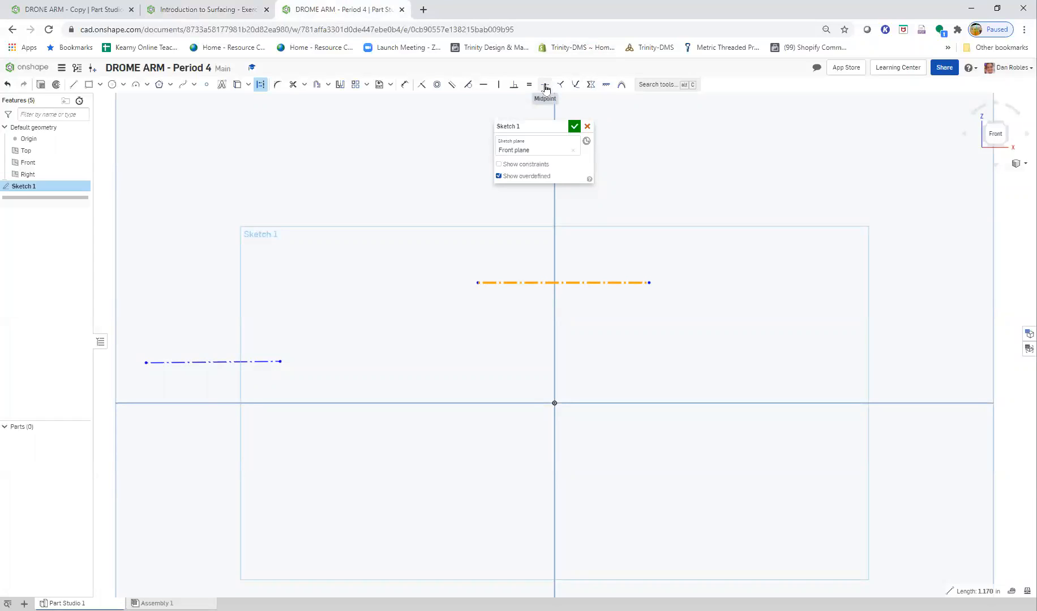
click(205, 86)
key(Escape)
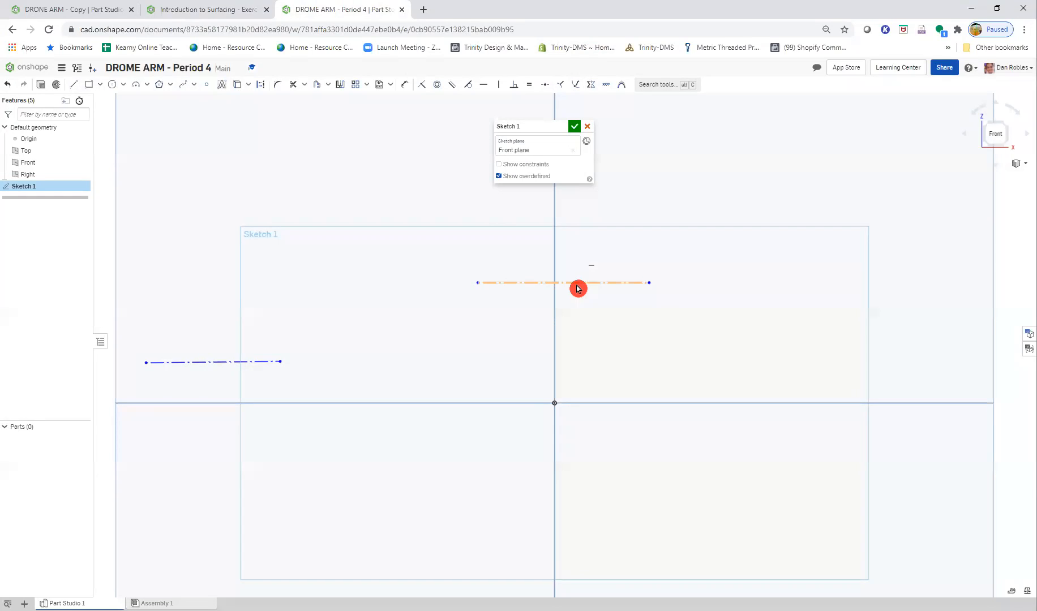
- Draw a two-point spline between the midpoints of the two construction lines and constrain its upper endpoint vertical to the origin
click(224, 9)
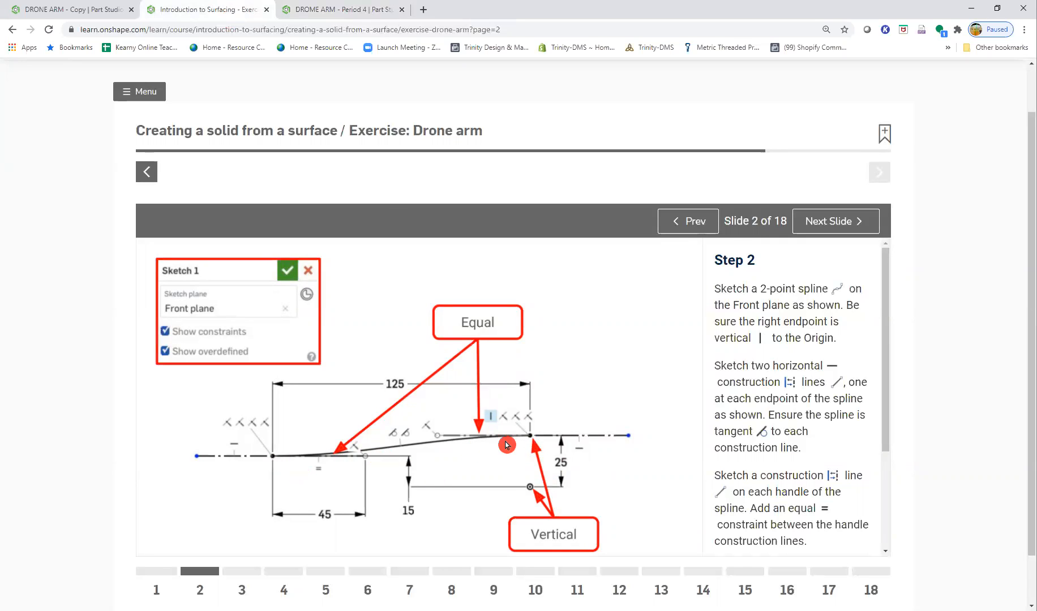
key(ctrl+Tab)
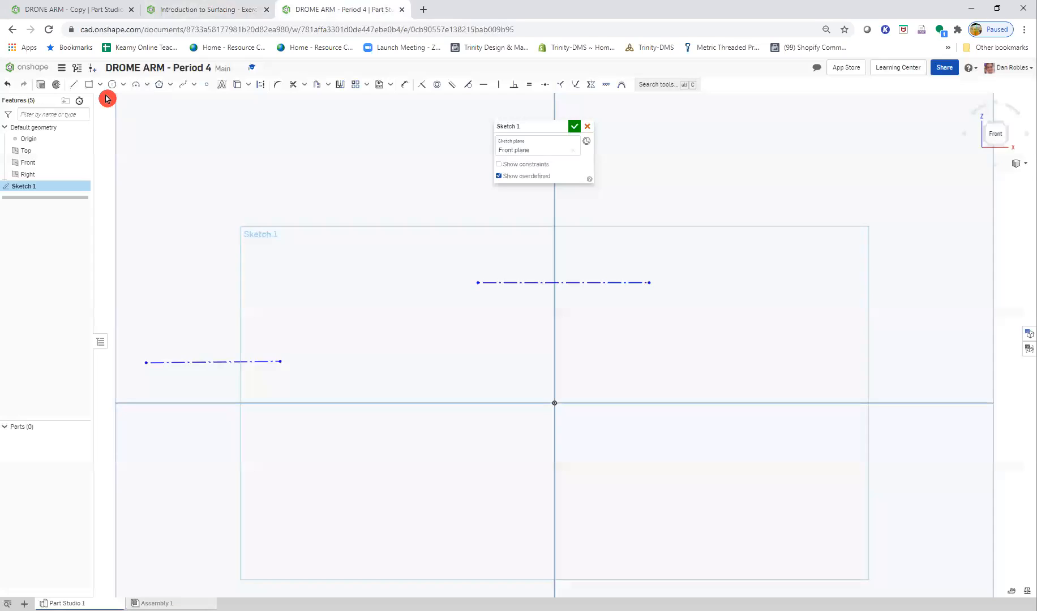
click(182, 84)
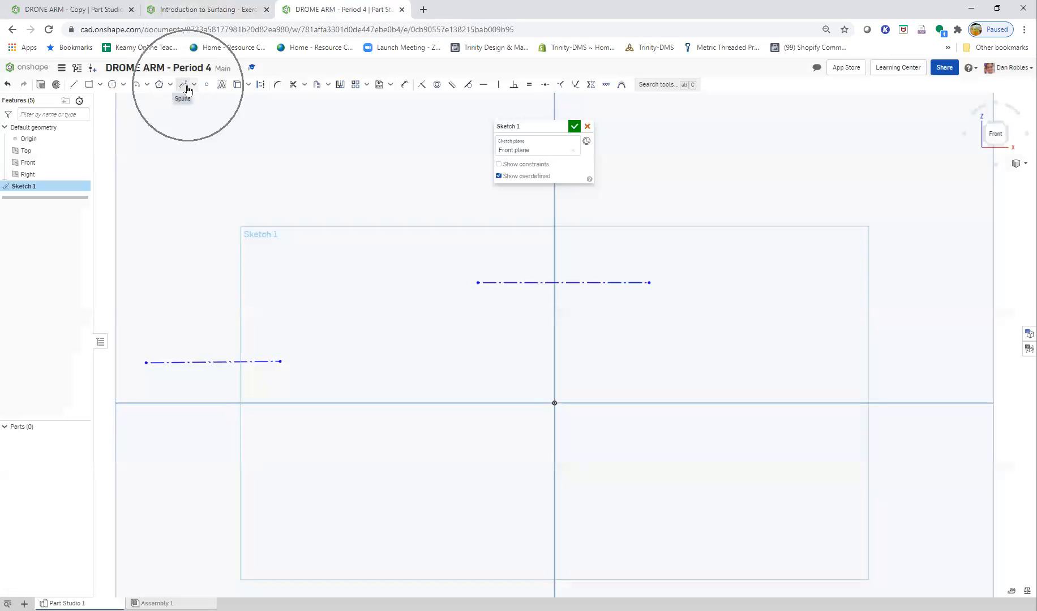
click(210, 362)
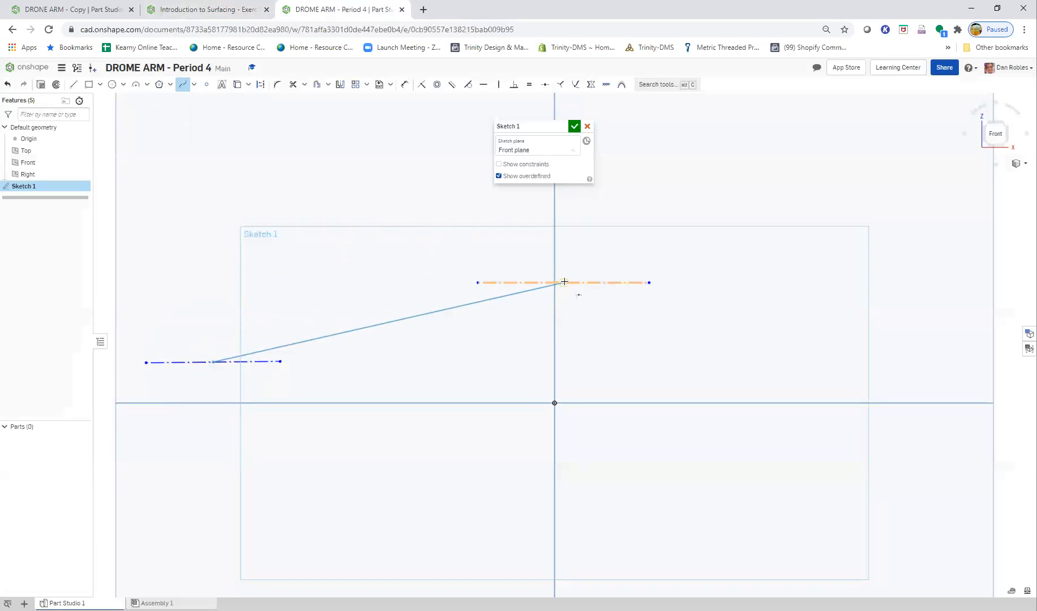
click(564, 282)
key(Escape)
key(Escape)
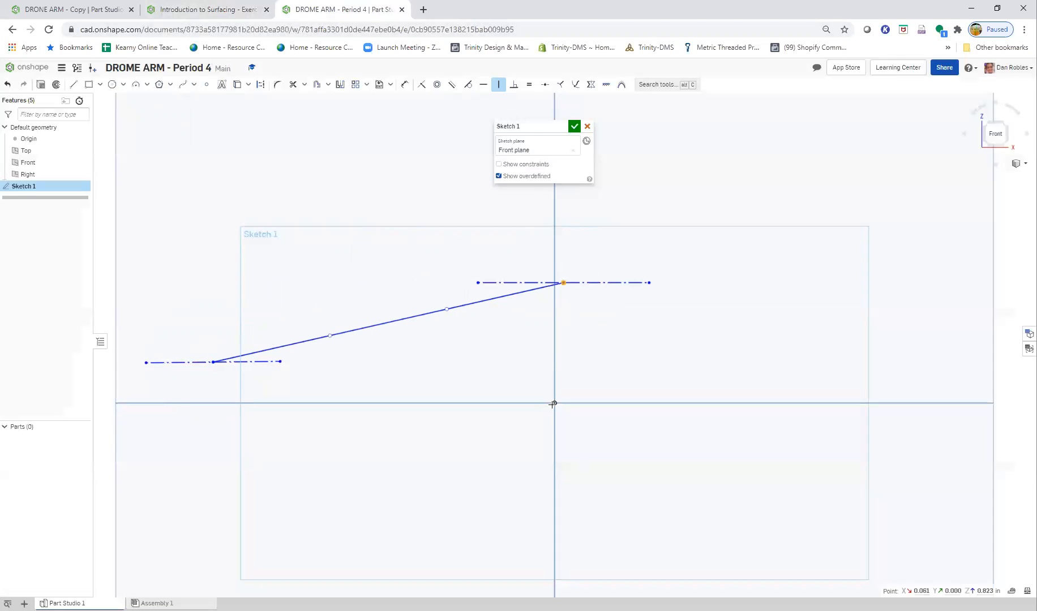
click(555, 404)
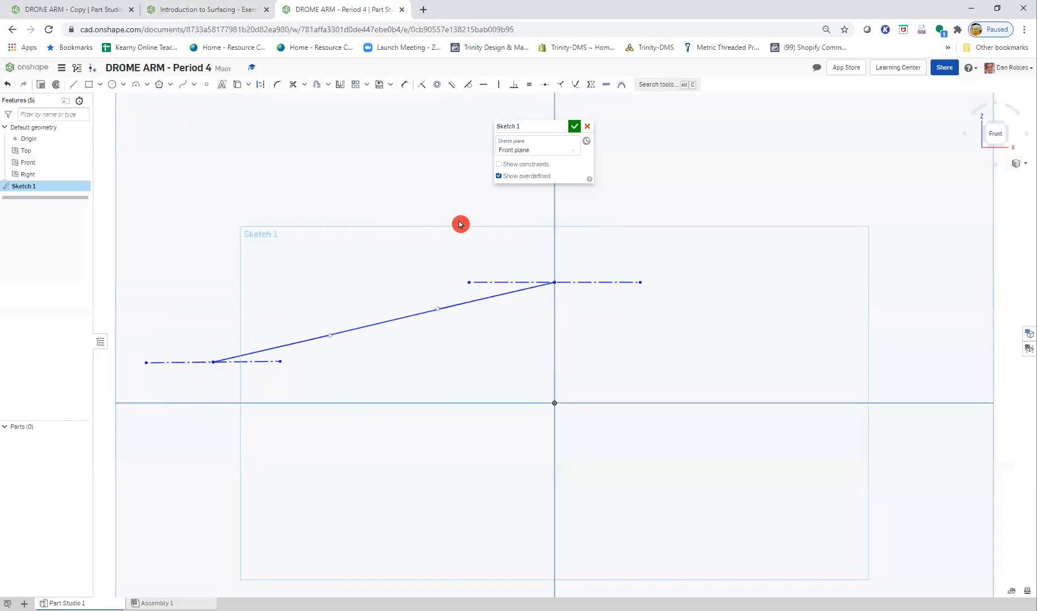
- Examine the spline handles and their constraints in the Step 2 diagram of the Drone arm exercise
click(169, 10)
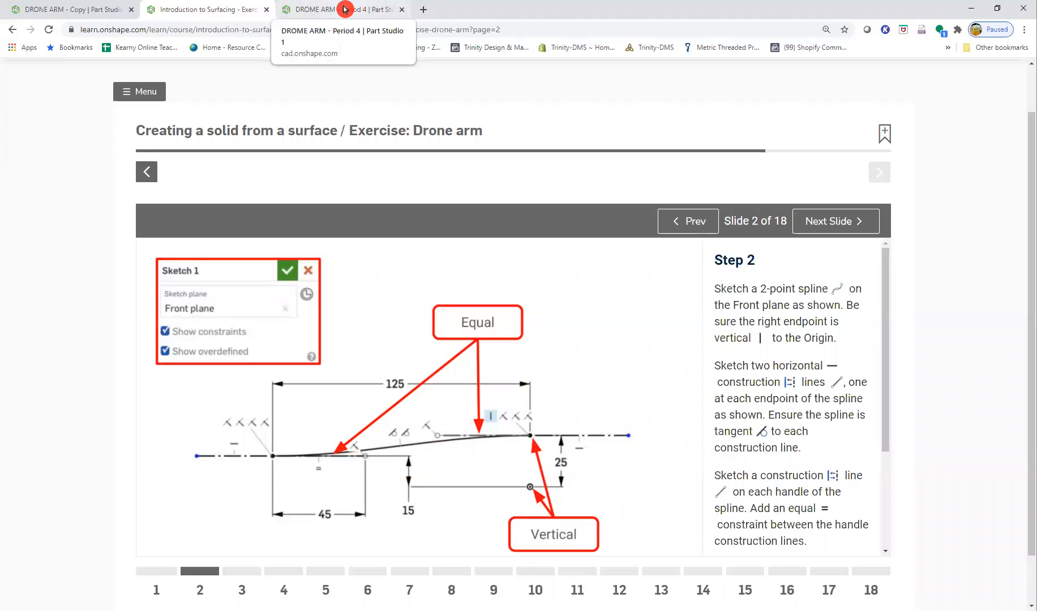
click(371, 462)
key(ctrl)
key(ctrl)
key(ctrl)
key(ctrl)
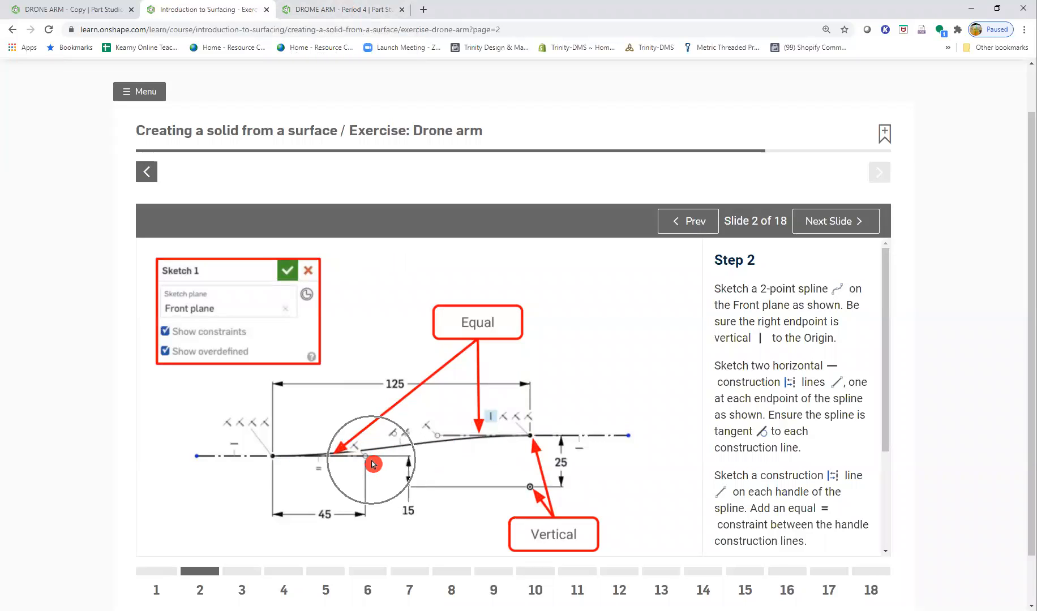
key(ctrl)
key(ctrl)
key(ctrl)
key(ctrl)
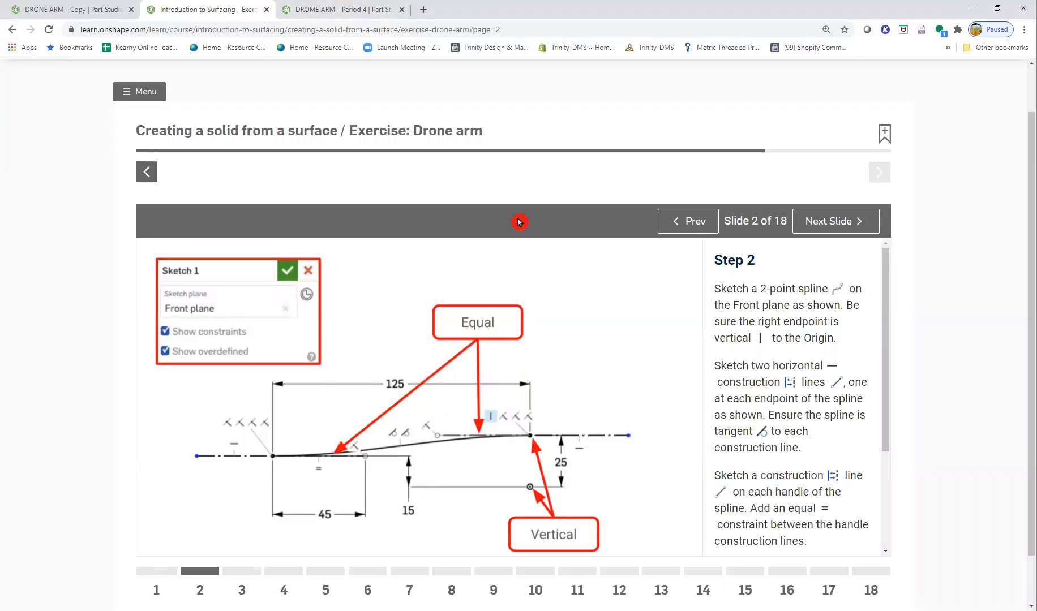
- Bend the spline into an S-curve by moving its lower handle down and its upper handle up toward the construction lines
click(310, 10)
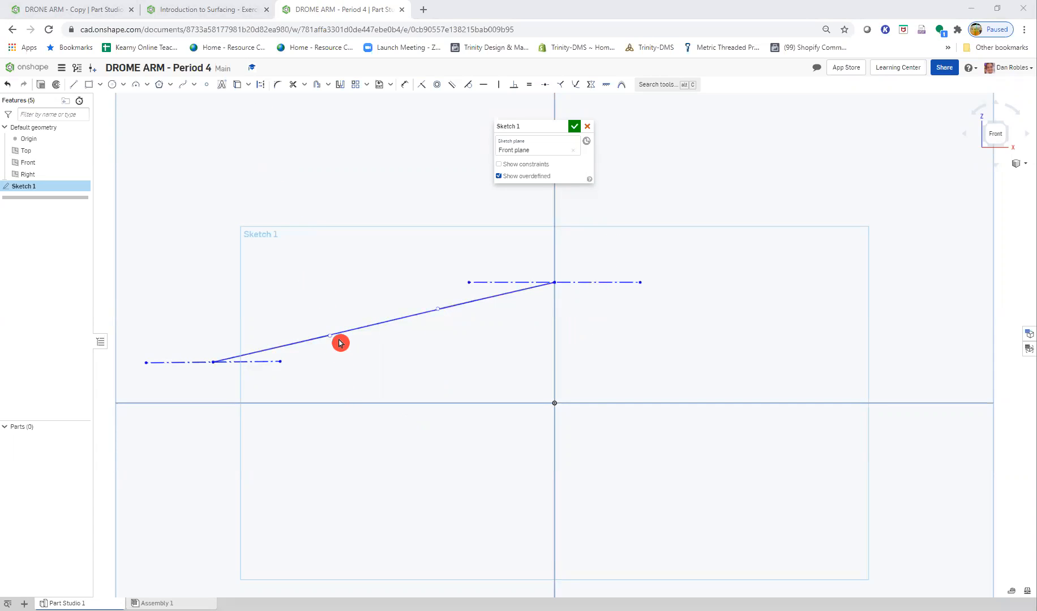
click(274, 362)
drag(330, 339, 341, 358)
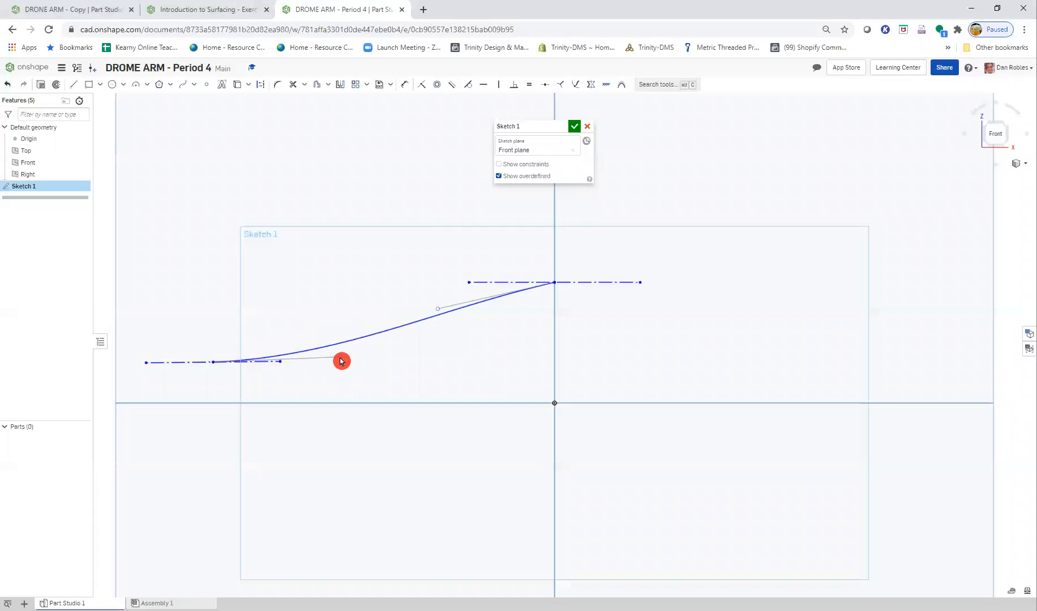
drag(438, 306, 440, 287)
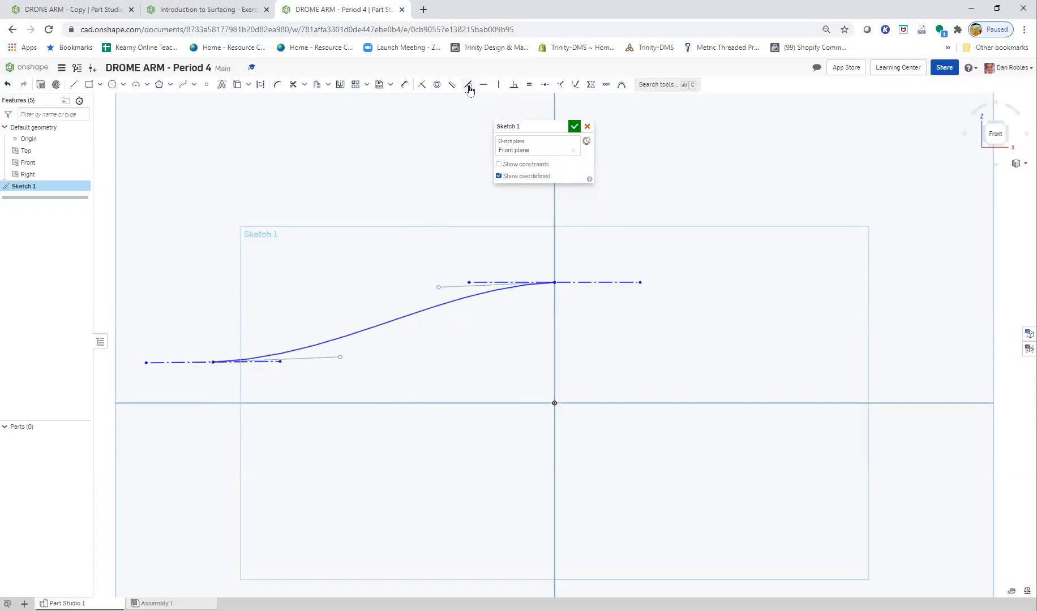
- Make the spline tangent to the upper and lower construction lines and constrain the lower construction line horizontal
click(529, 286)
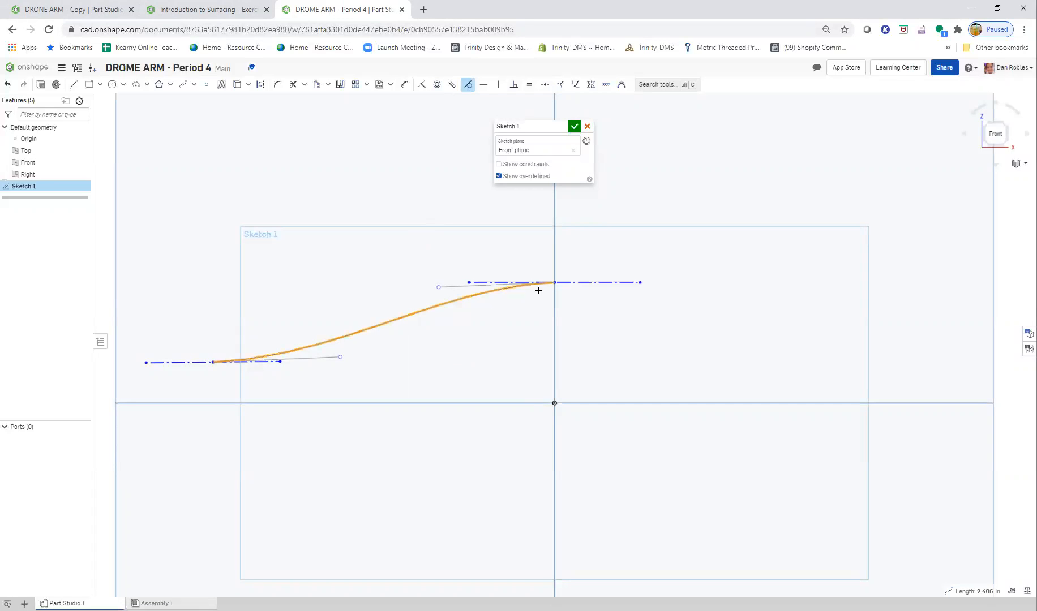
click(576, 284)
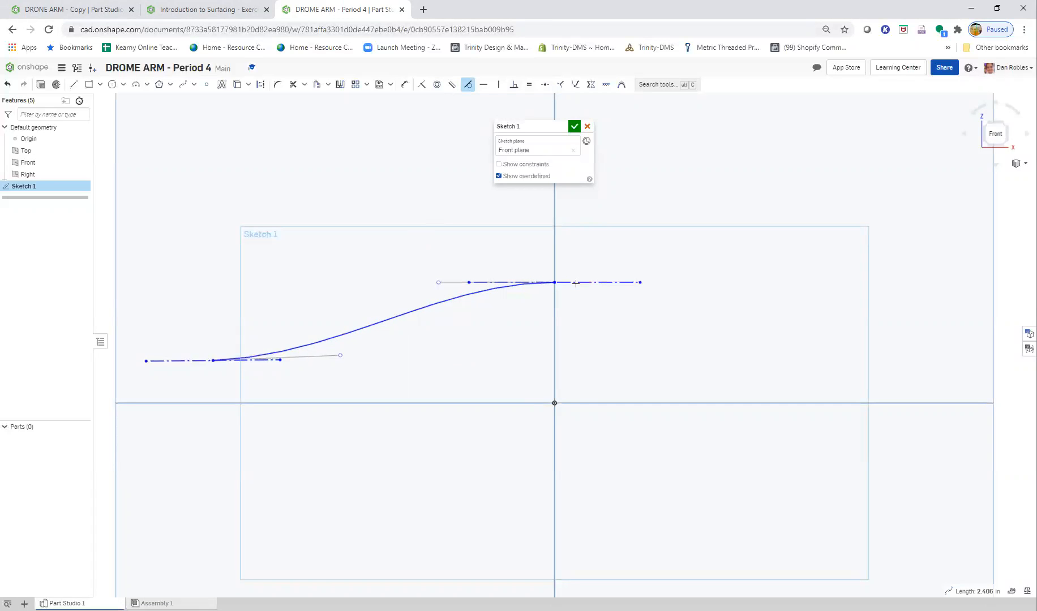
click(314, 345)
click(195, 363)
key(Escape)
click(188, 363)
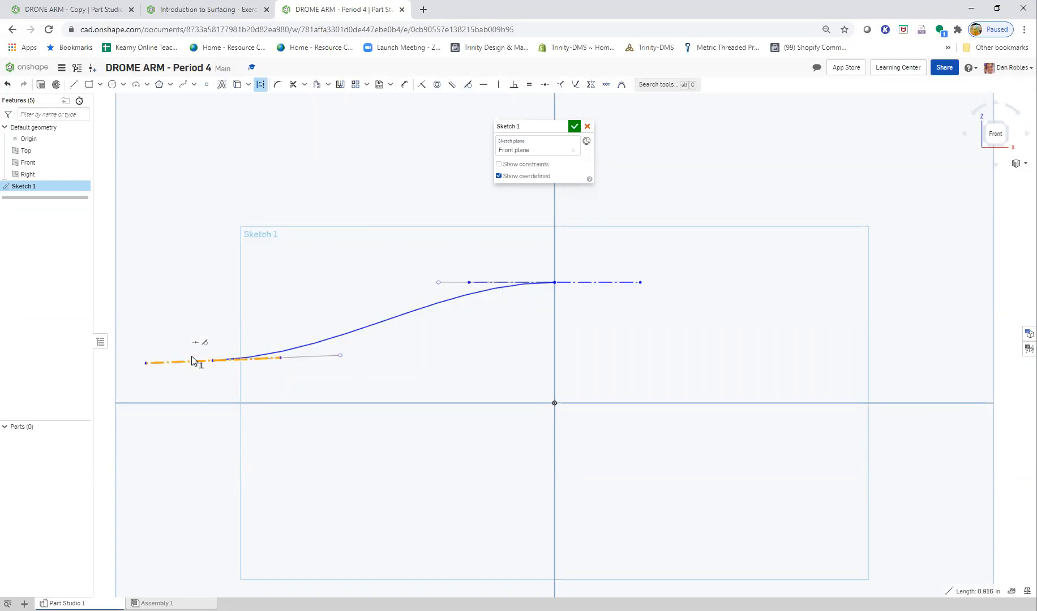
click(484, 85)
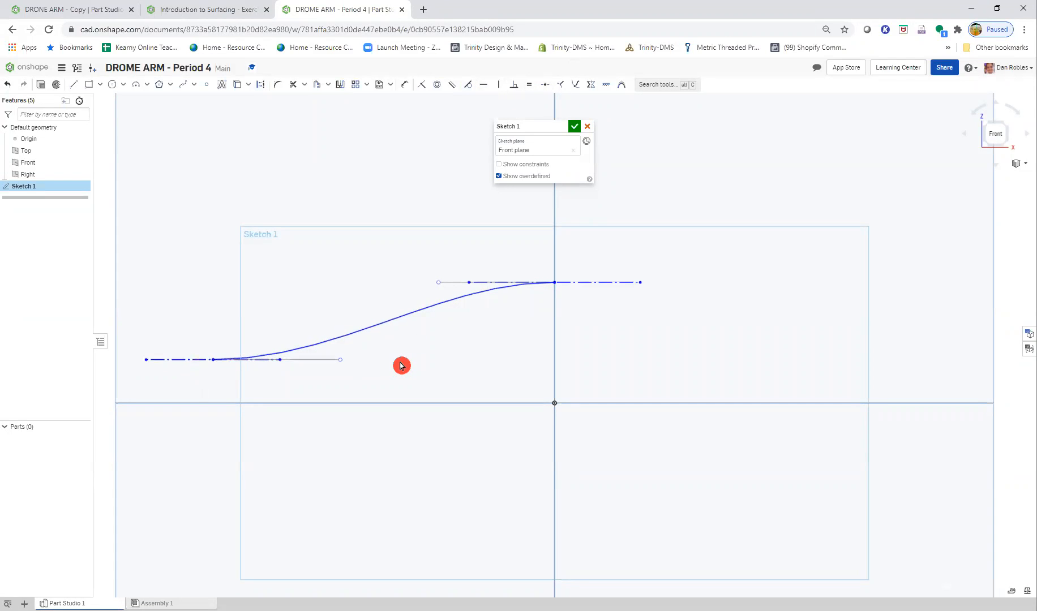
- Make each spline handle's end coincident with the inner endpoint of its construction line
click(423, 86)
click(437, 282)
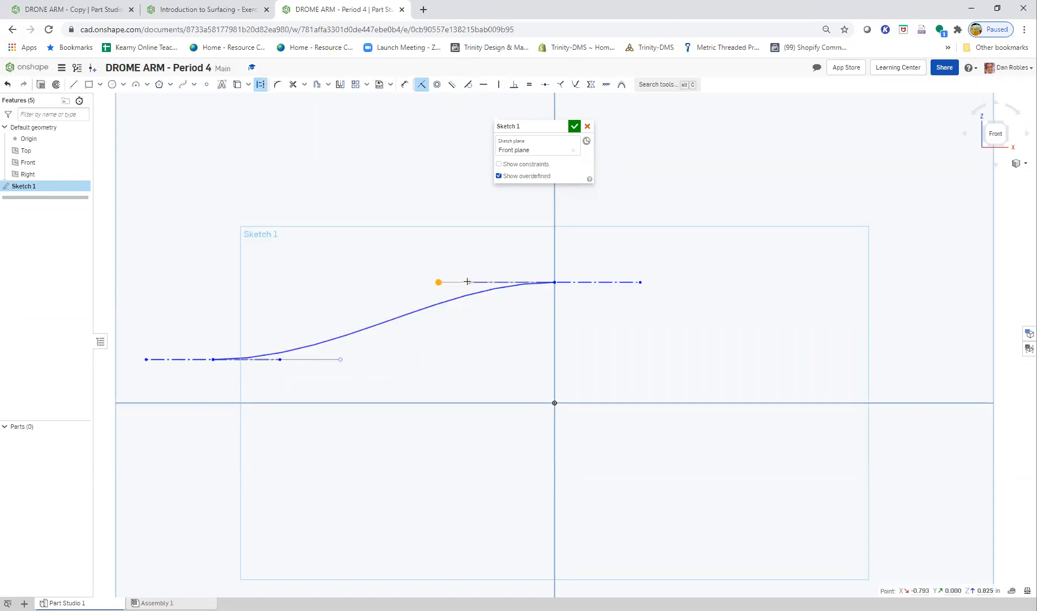
click(472, 286)
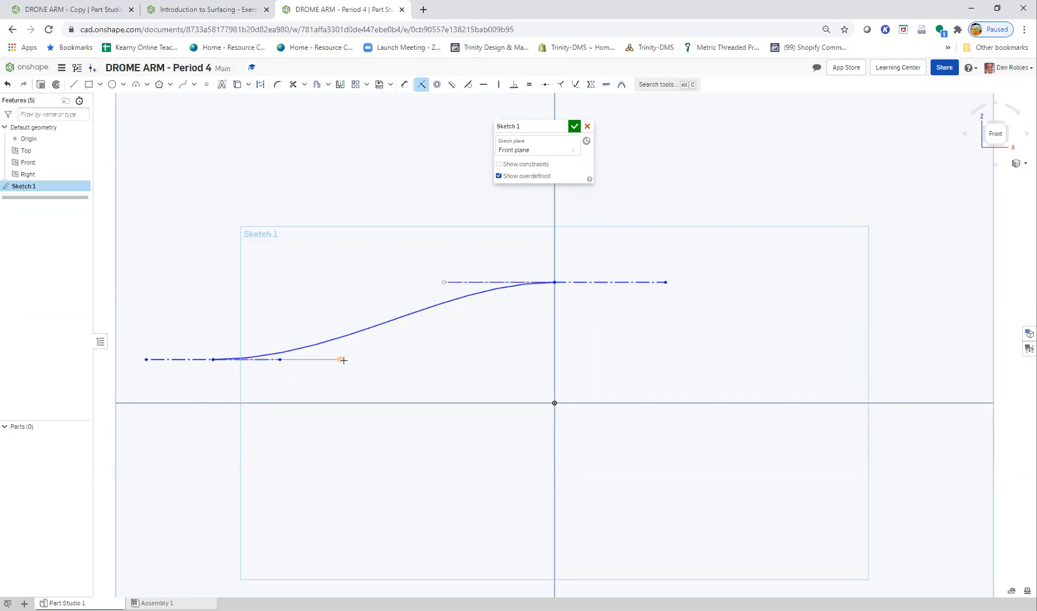
click(281, 360)
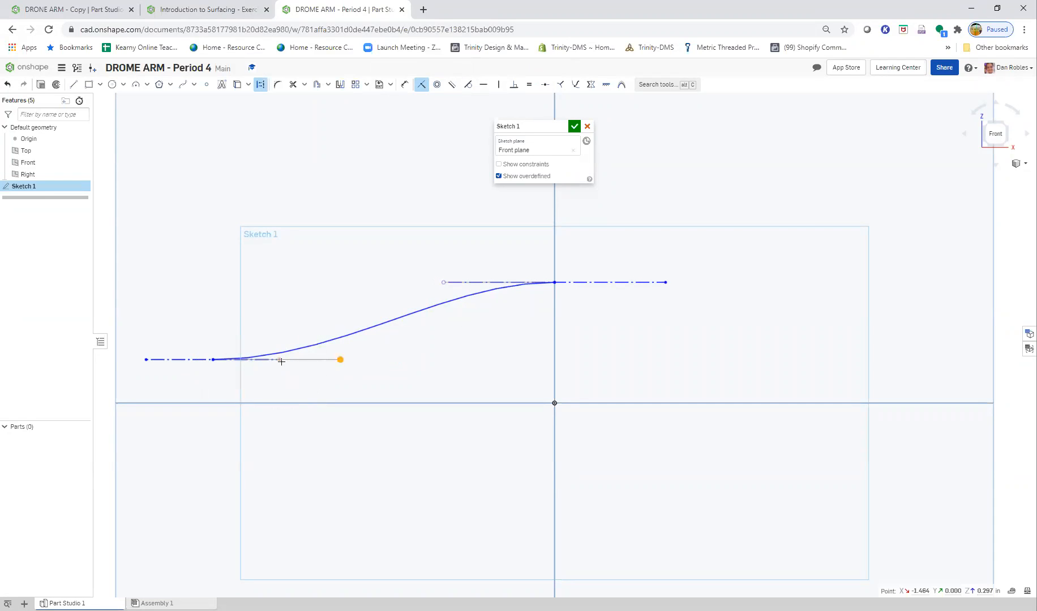
key(Escape)
- Add an equal constraint between the upper and lower spline handle lines
scroll(494, 327, down, 2)
scroll(259, 322, up, 1)
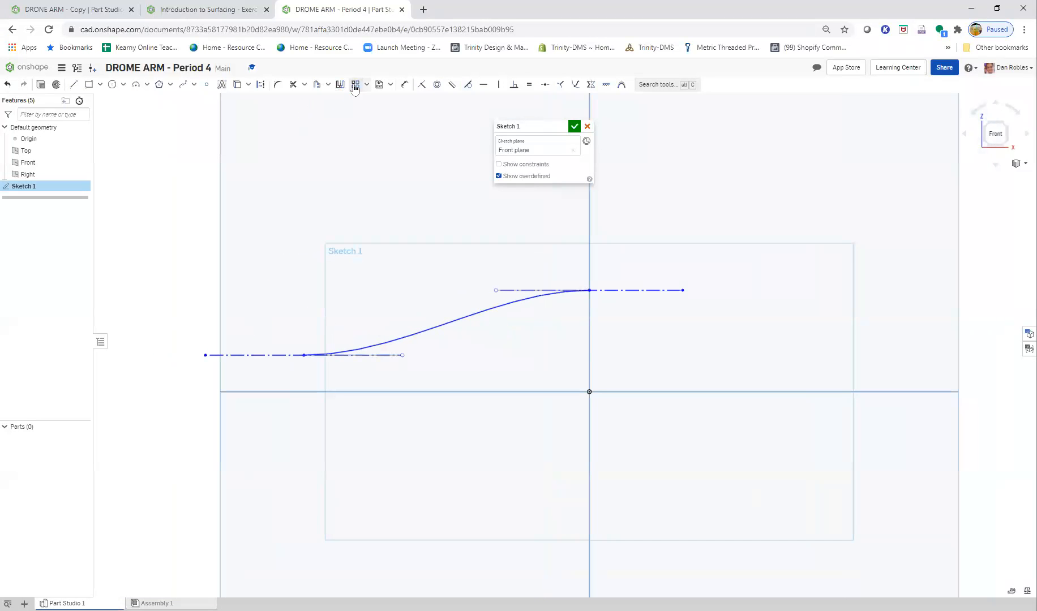
click(529, 85)
click(517, 290)
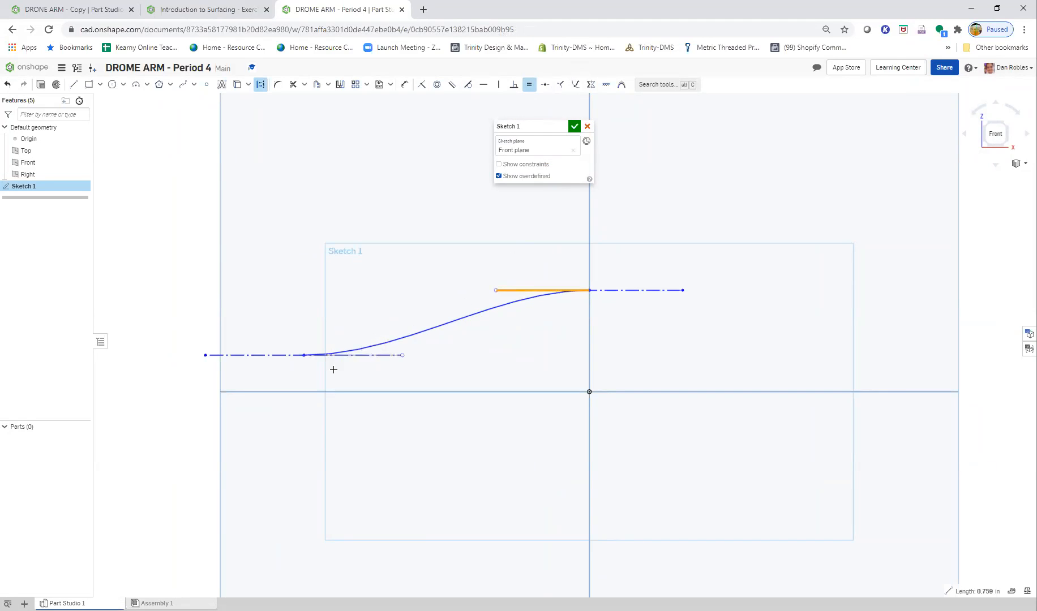
click(363, 355)
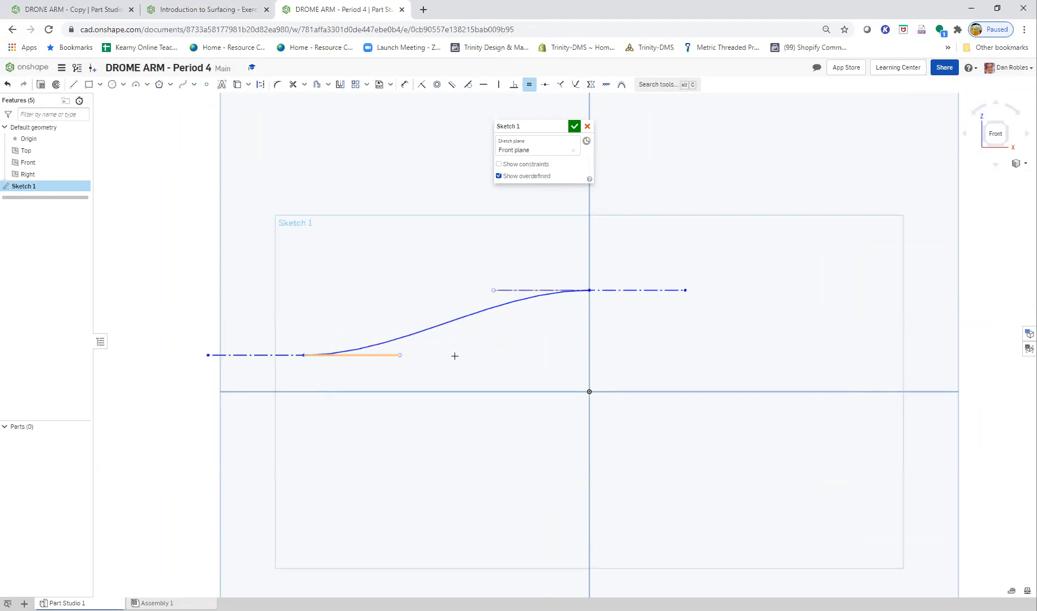
- Check the dimensions in the Step 2 diagram, set the workspace's default length unit to millimeter and reopen Sketch 1
click(223, 9)
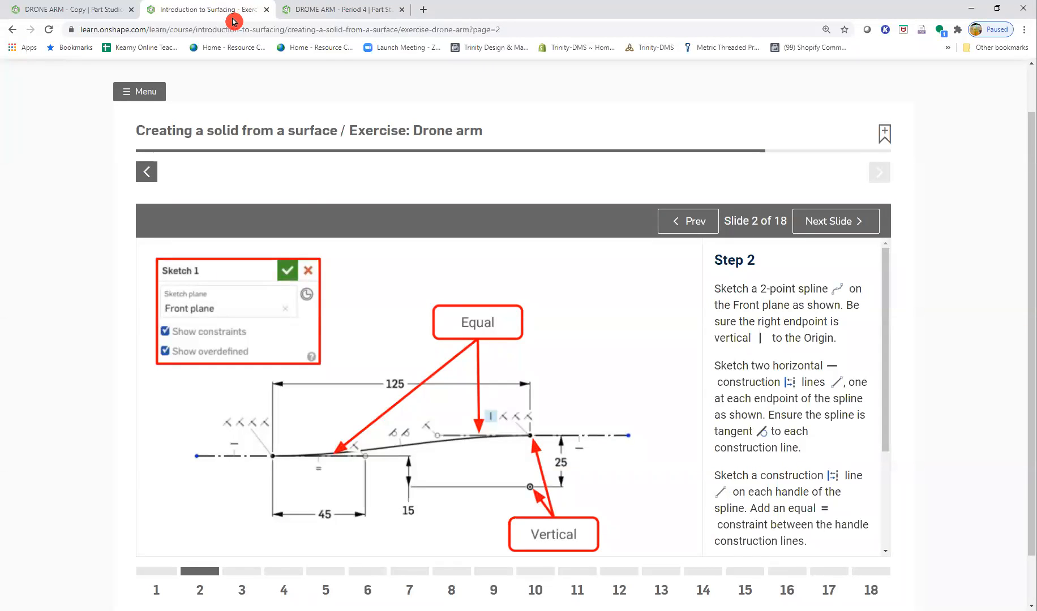
key(ctrl)
click(324, 10)
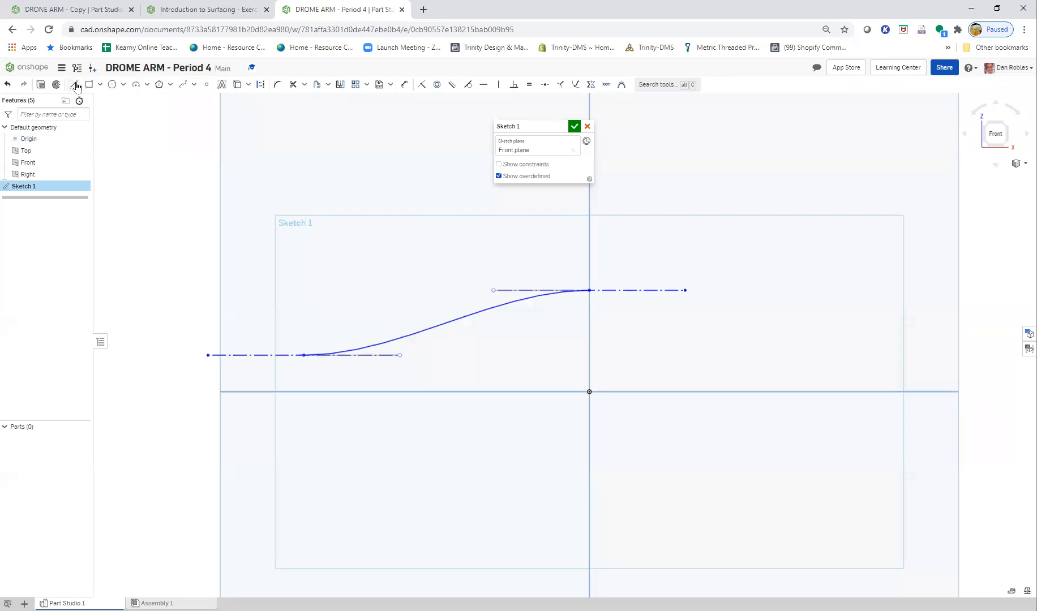
click(61, 73)
key(ctrl)
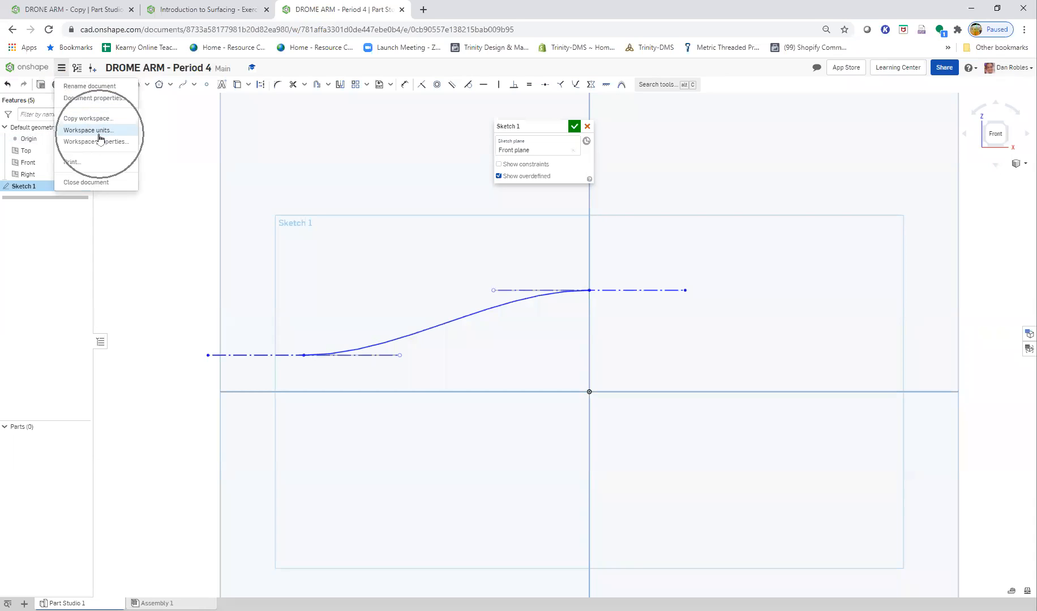
click(100, 133)
click(135, 123)
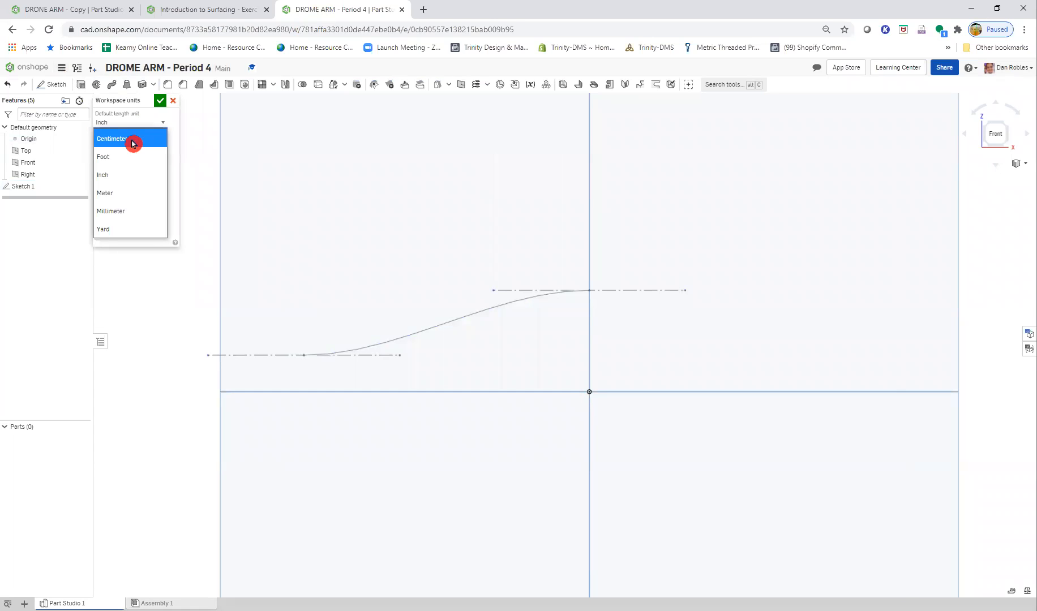
click(133, 143)
key(Return)
double_click(36, 185)
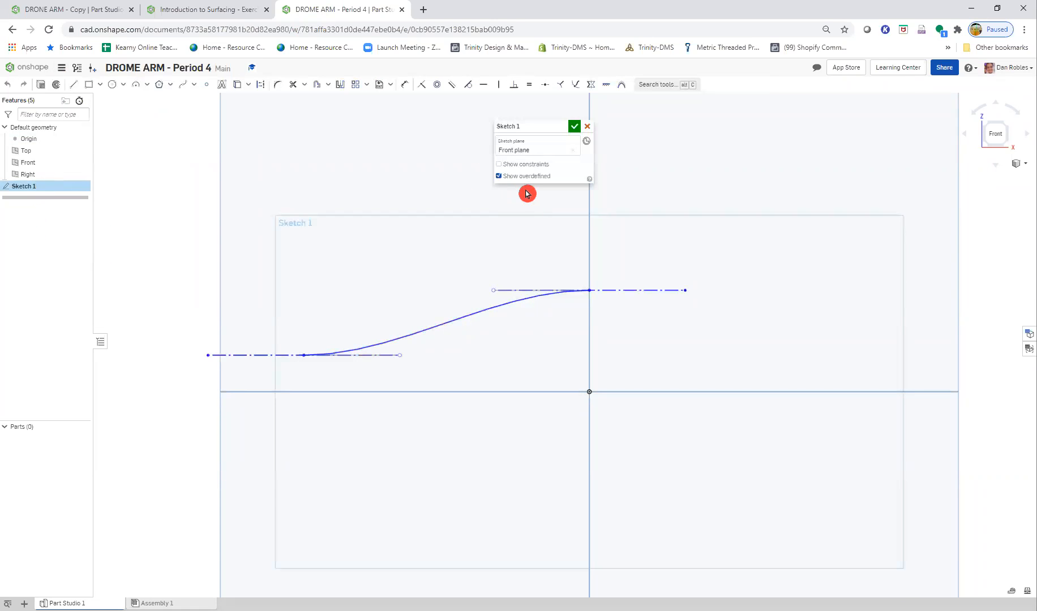
- Dimension the horizontal distance between the spline's two endpoints as 125 mm, above the curve
click(404, 84)
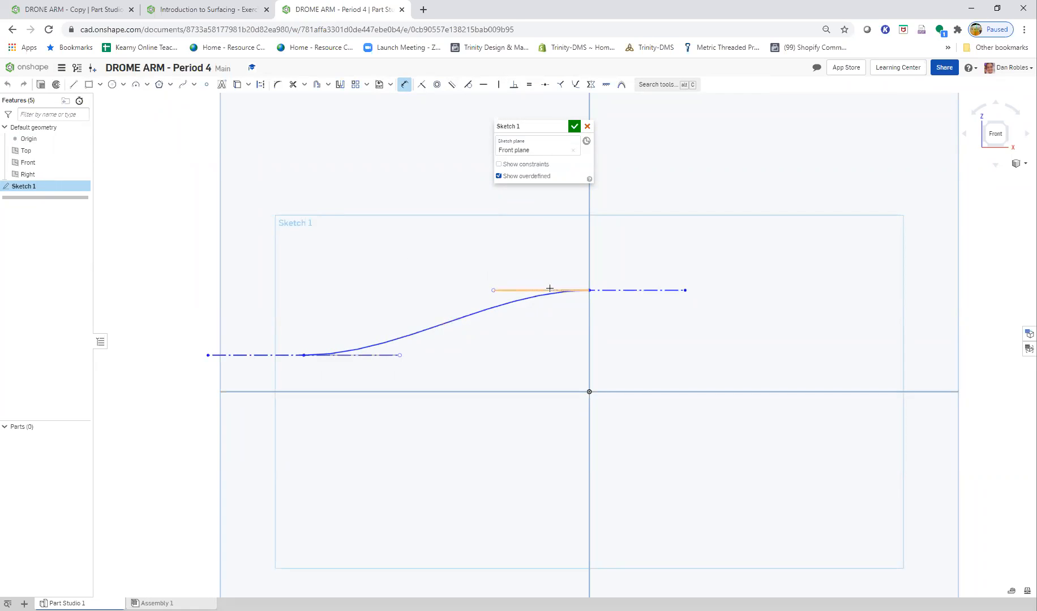
click(589, 291)
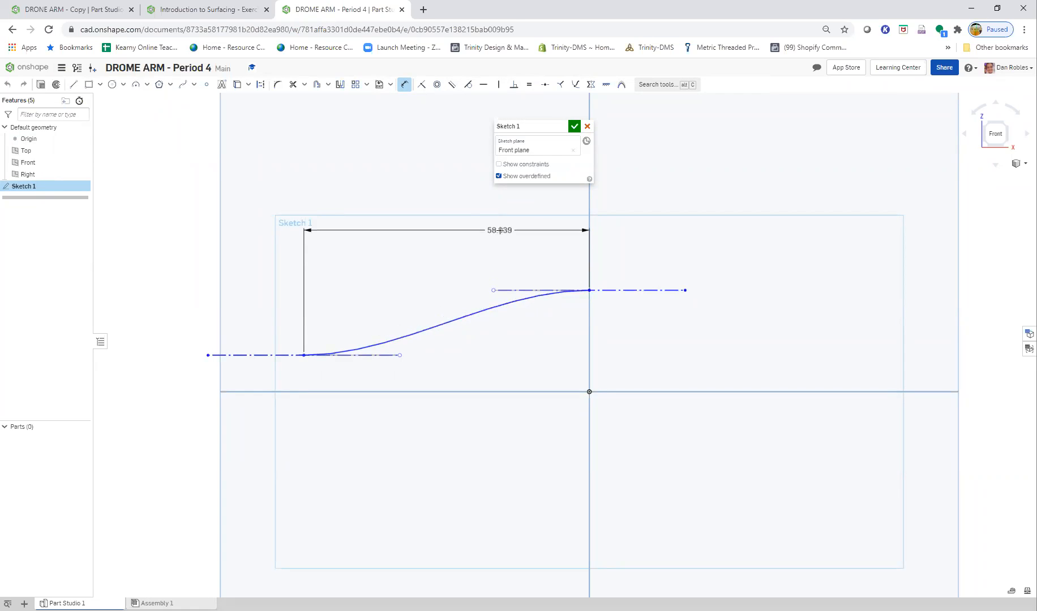
click(436, 204)
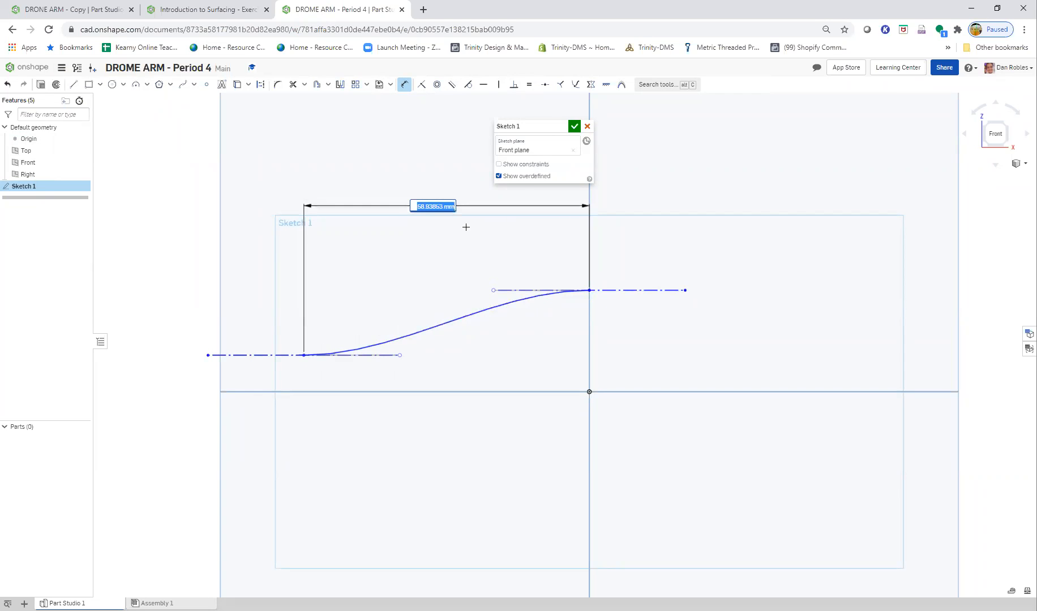
key(Return)
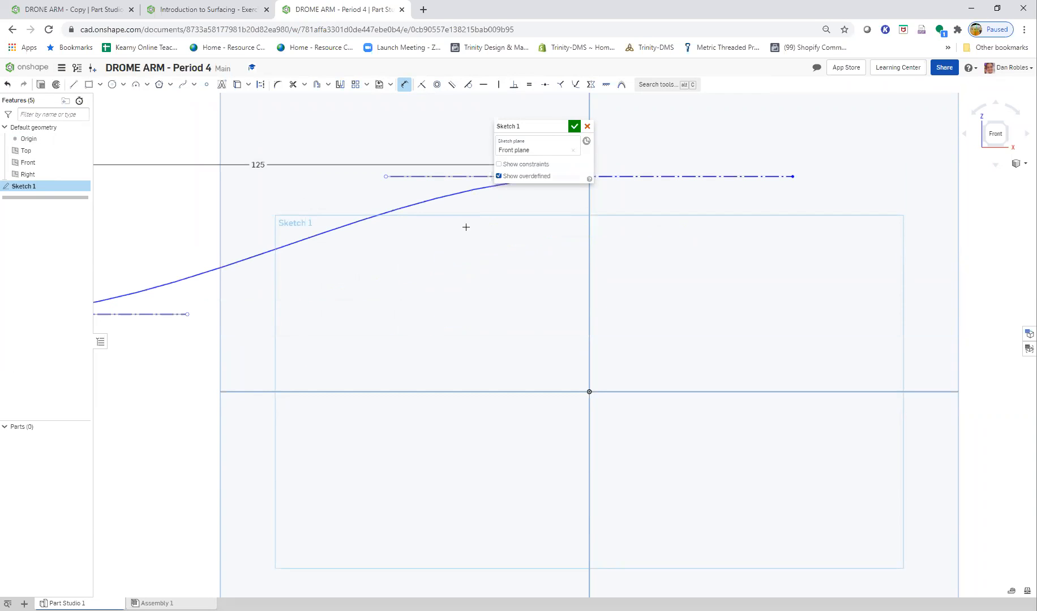
- Examine the vertical dimensions from the spline's endpoints to the origin in the Step 2 diagram of the Drone arm exercise
click(185, 10)
click(235, 35)
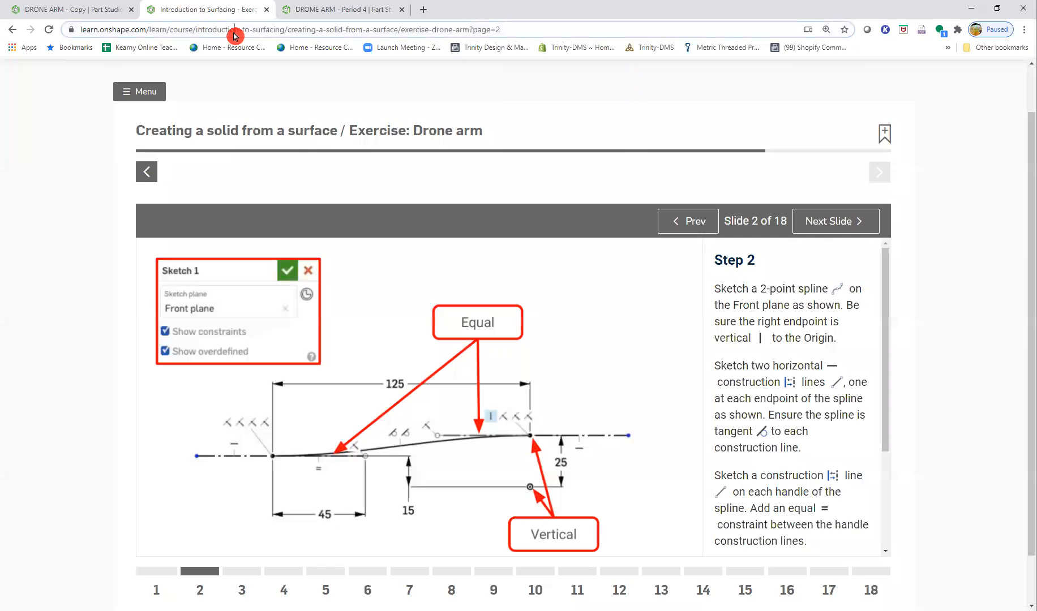
key(alt+Tab)
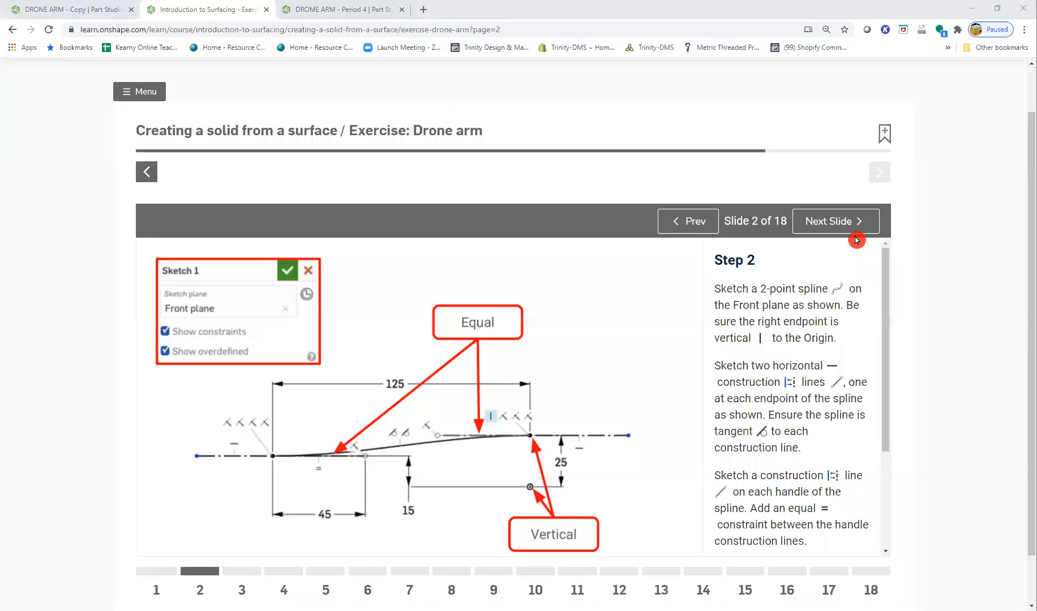
click(301, 9)
mouse_move(384, 336)
middle_down()
mouse_move(410, 354)
mouse_move(617, 403)
middle_up()
scroll(573, 377, down, 1)
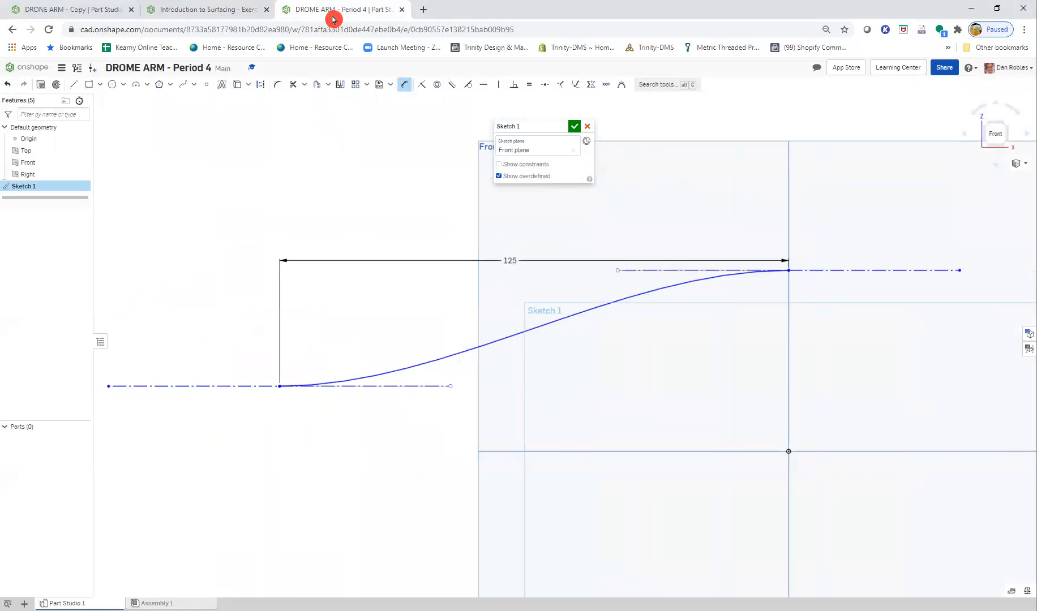
click(201, 10)
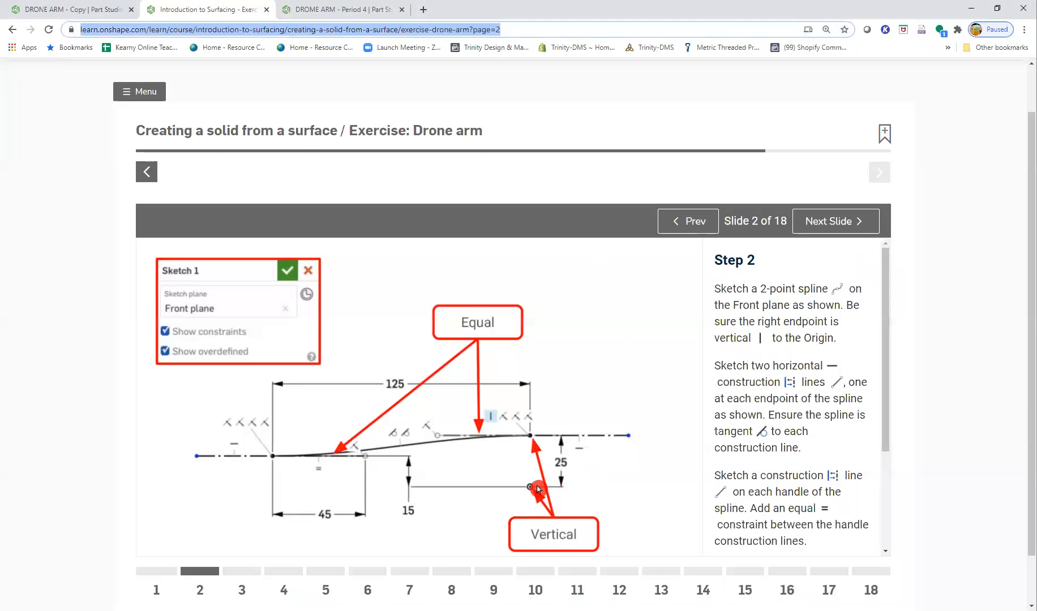
key(ctrl)
key(ctrl)
key(ctrl)
key(ctrl)
key(ctrl)
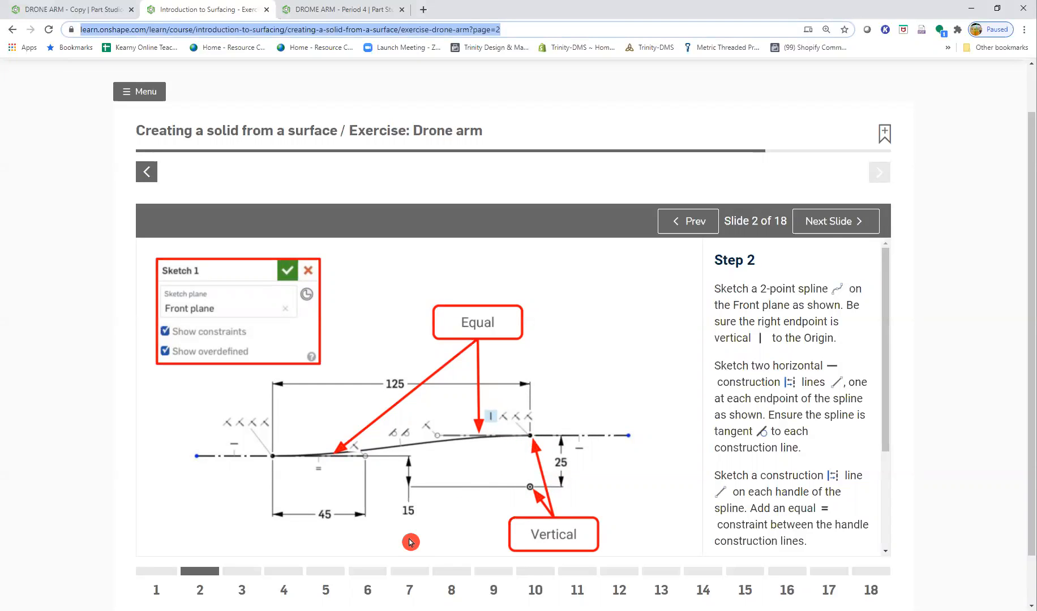
click(304, 10)
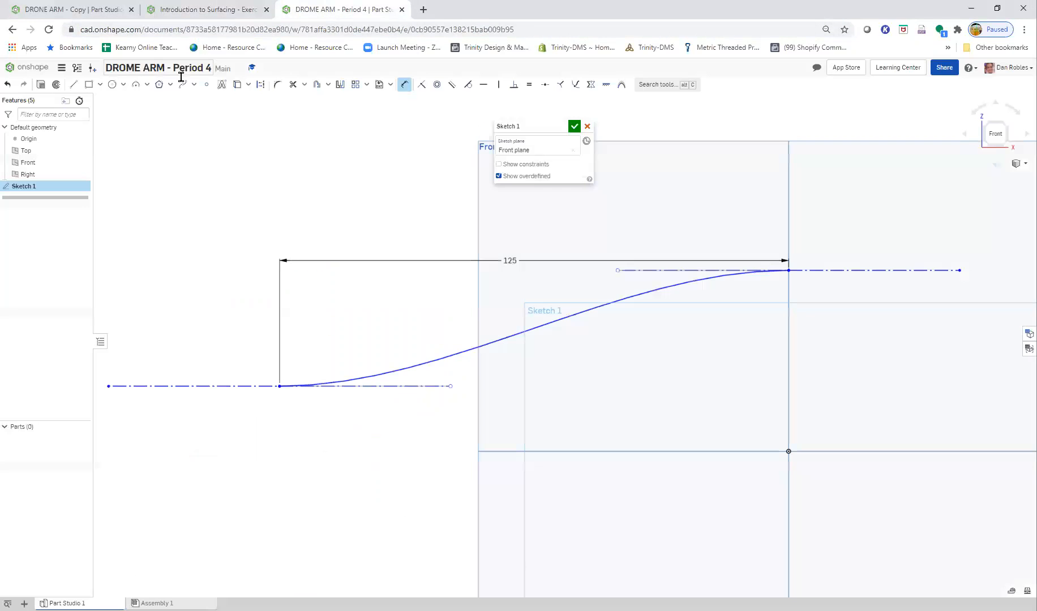
- Dimension the vertical distance from the origin to the spline's upper endpoint as 25 mm
click(788, 450)
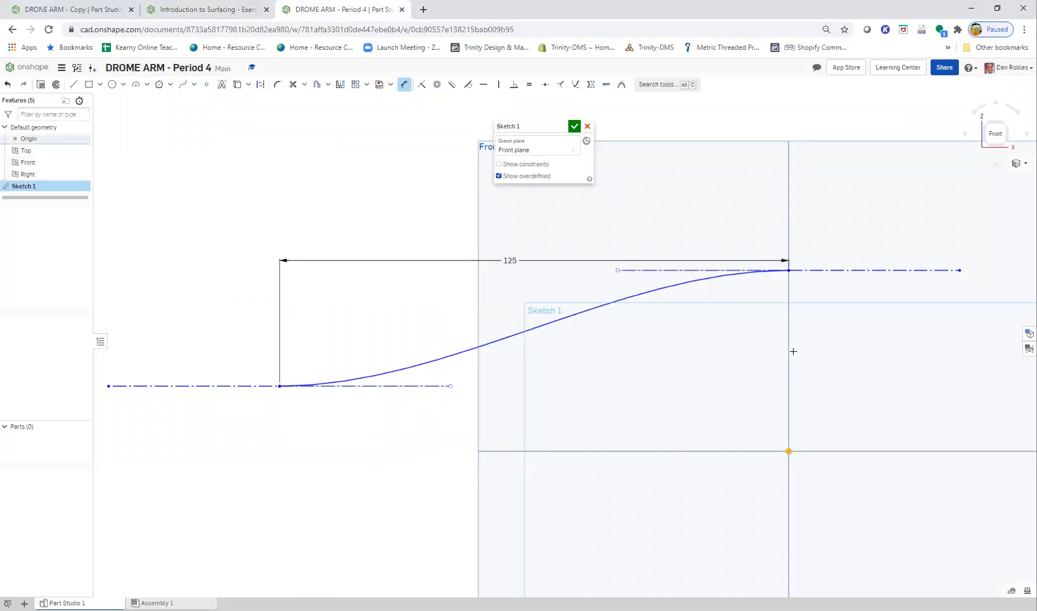
click(789, 271)
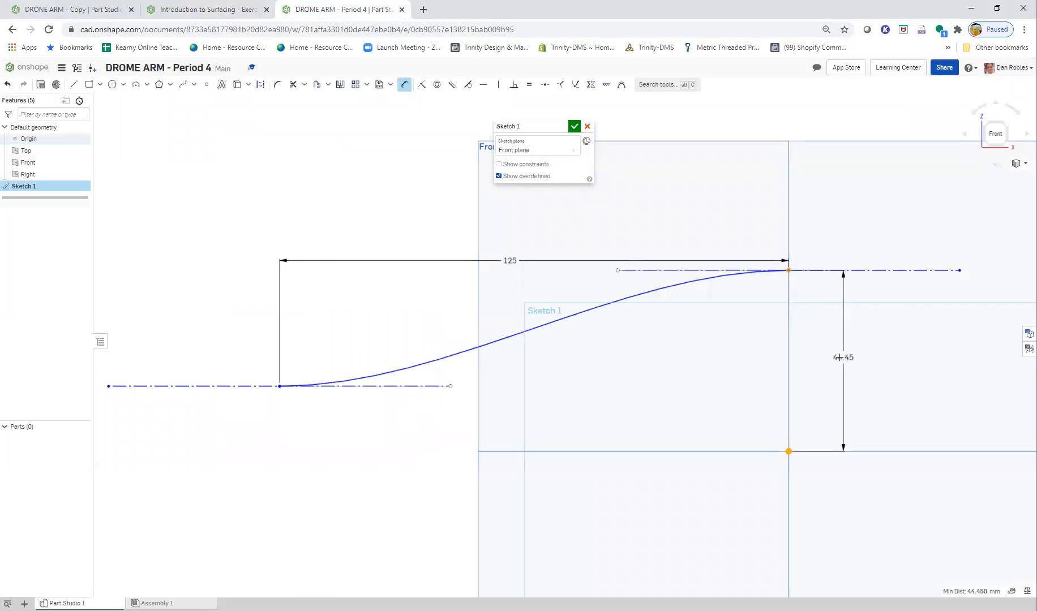
click(843, 355)
text(25)
key(Return)
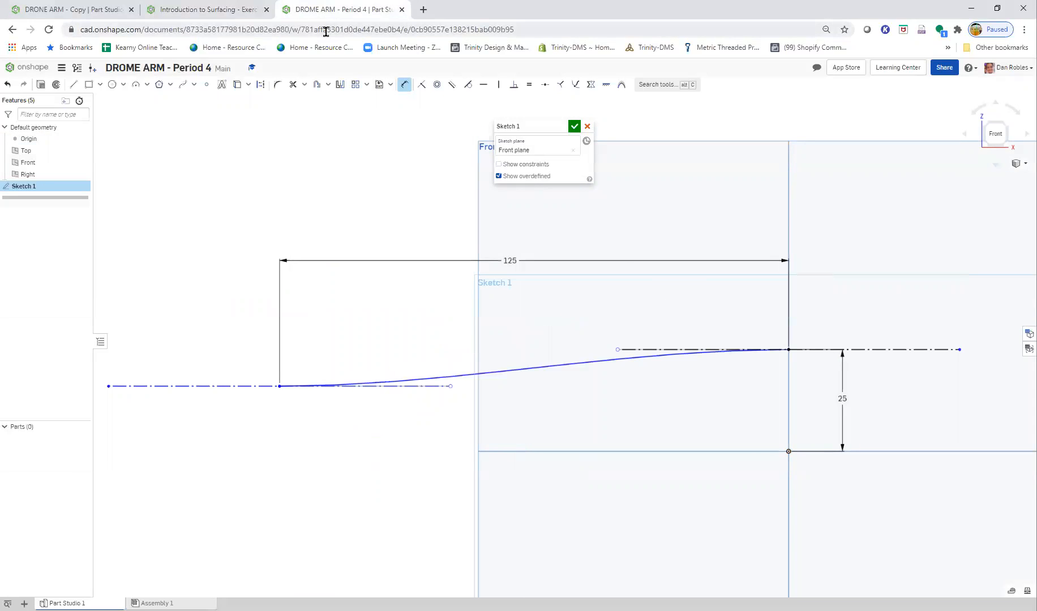
- Dimension the spline's lower endpoint 15 mm above the origin and place the dimension beneath the lower spline handle
click(252, 12)
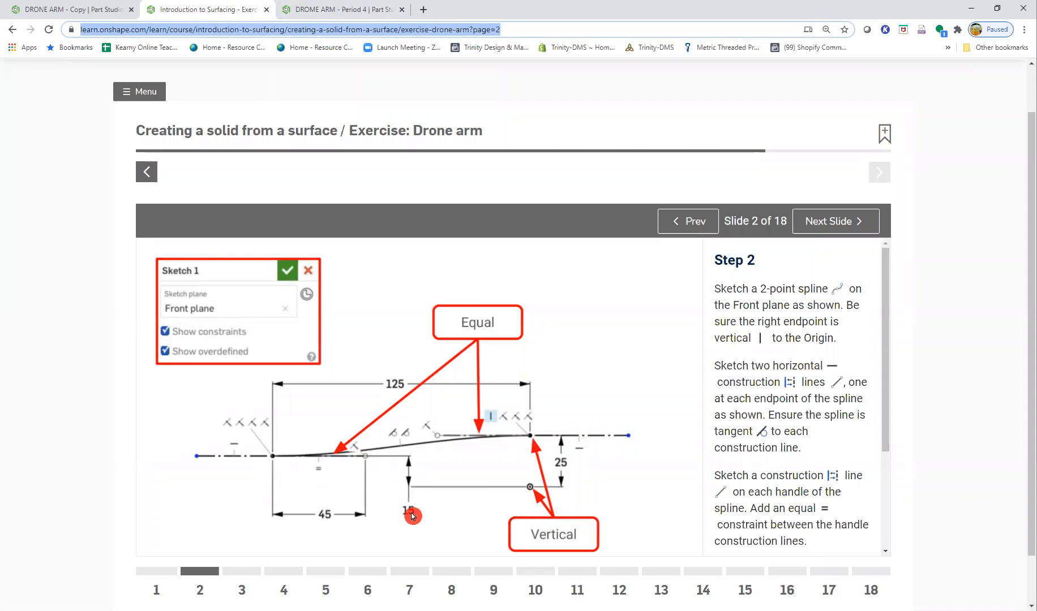
click(305, 9)
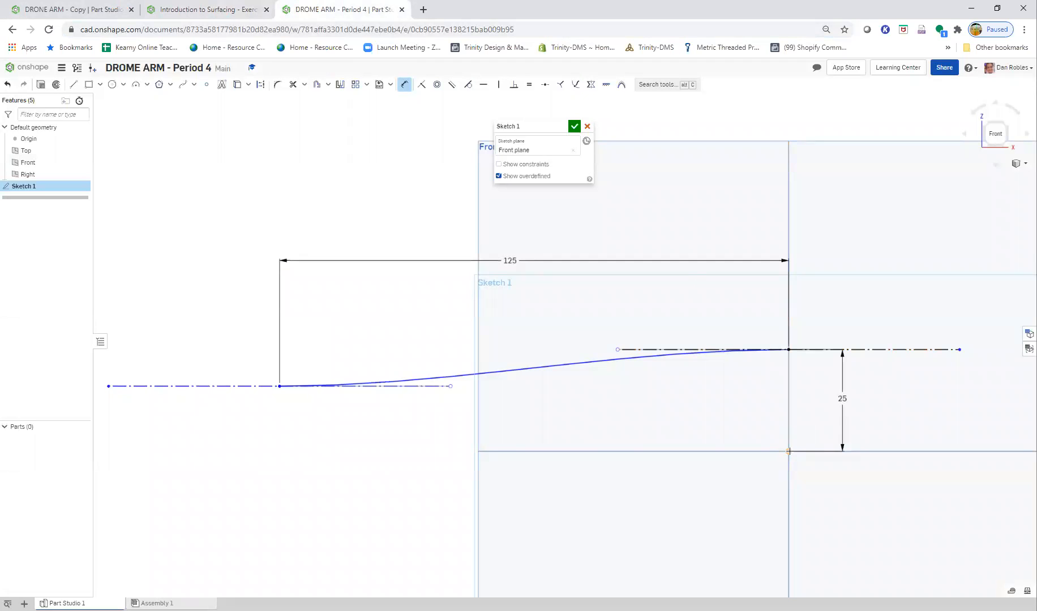
click(282, 386)
click(788, 451)
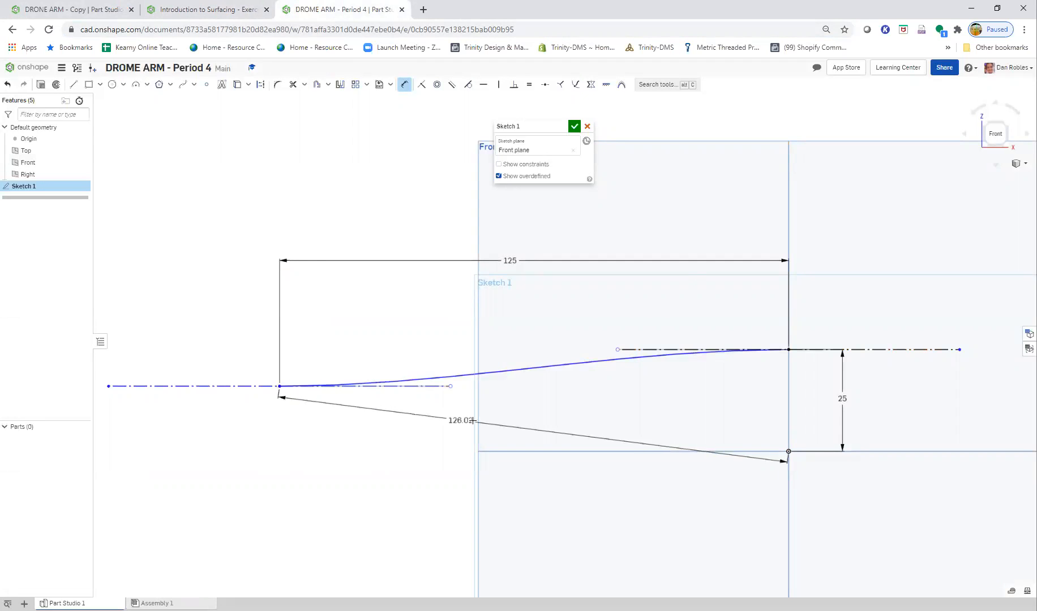
click(803, 425)
text(15)
key(Return)
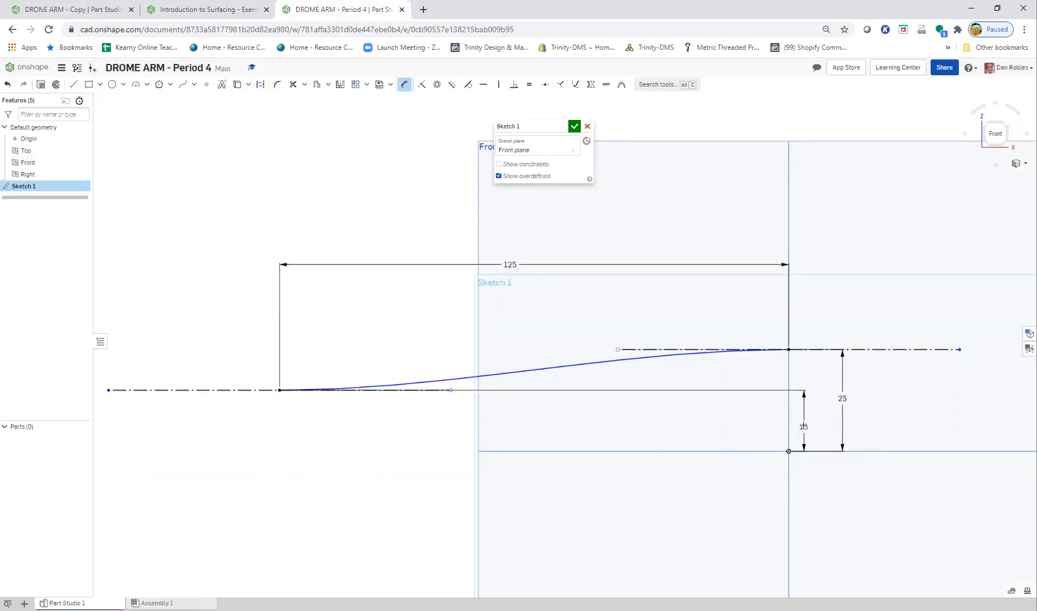
mouse_move(768, 428)
mouse_down()
mouse_move(400, 424)
mouse_move(470, 431)
mouse_move(415, 431)
mouse_up()
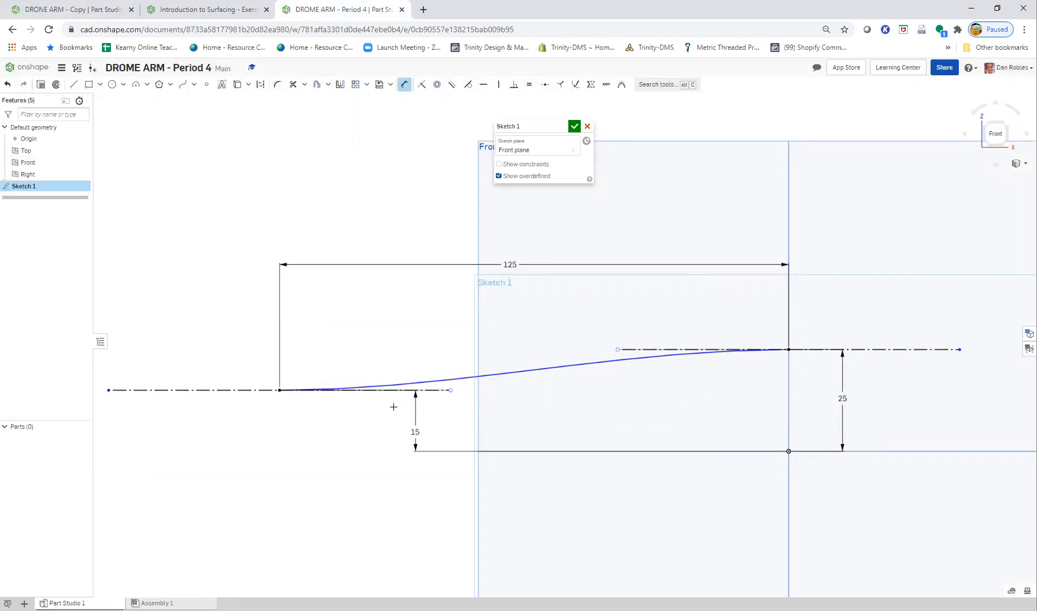
click(398, 390)
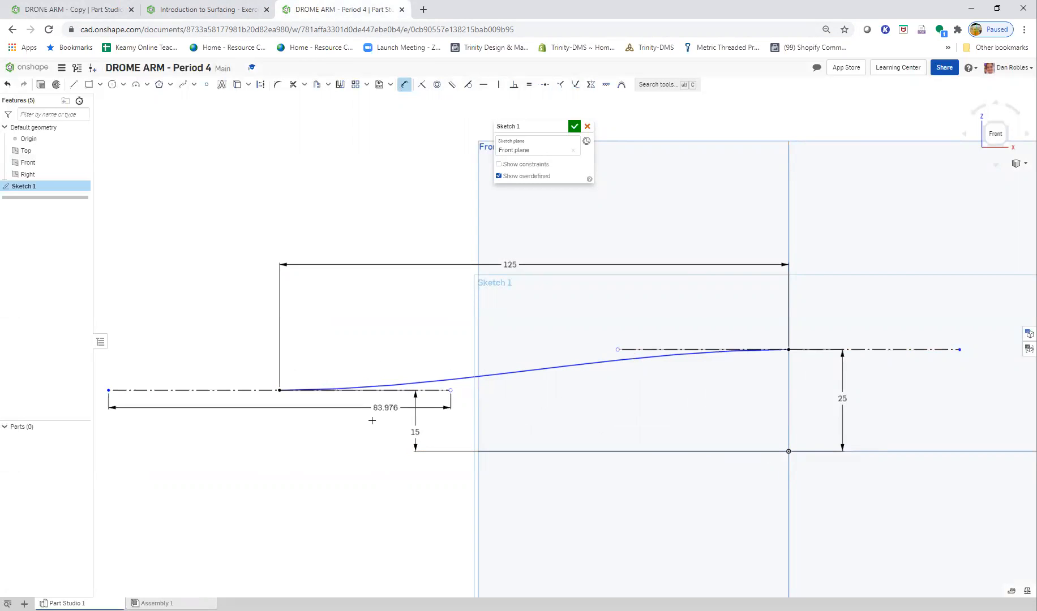
click(317, 209)
click(196, 10)
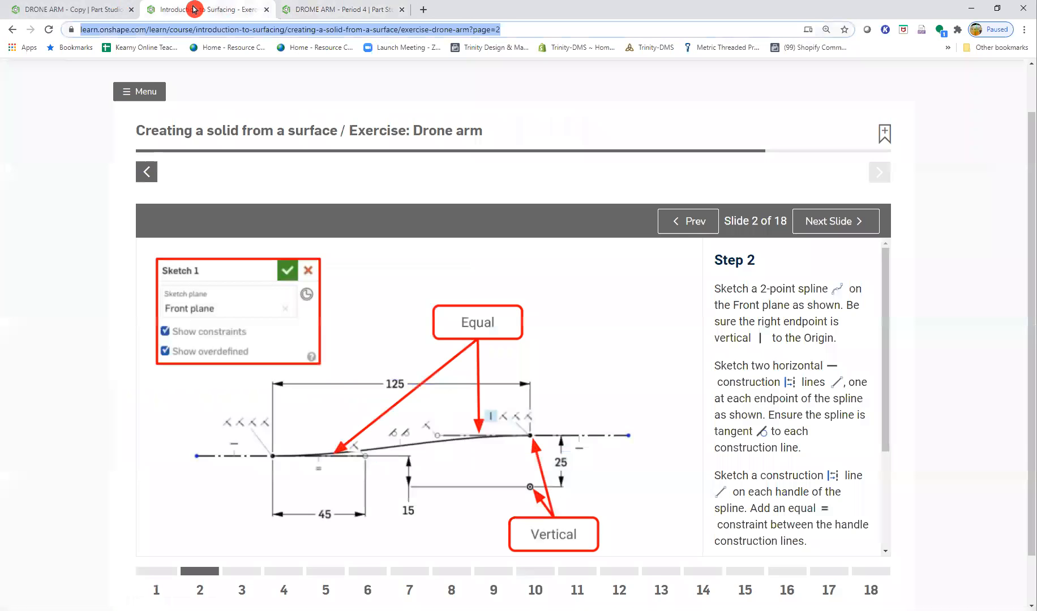
click(351, 10)
click(343, 424)
click(351, 131)
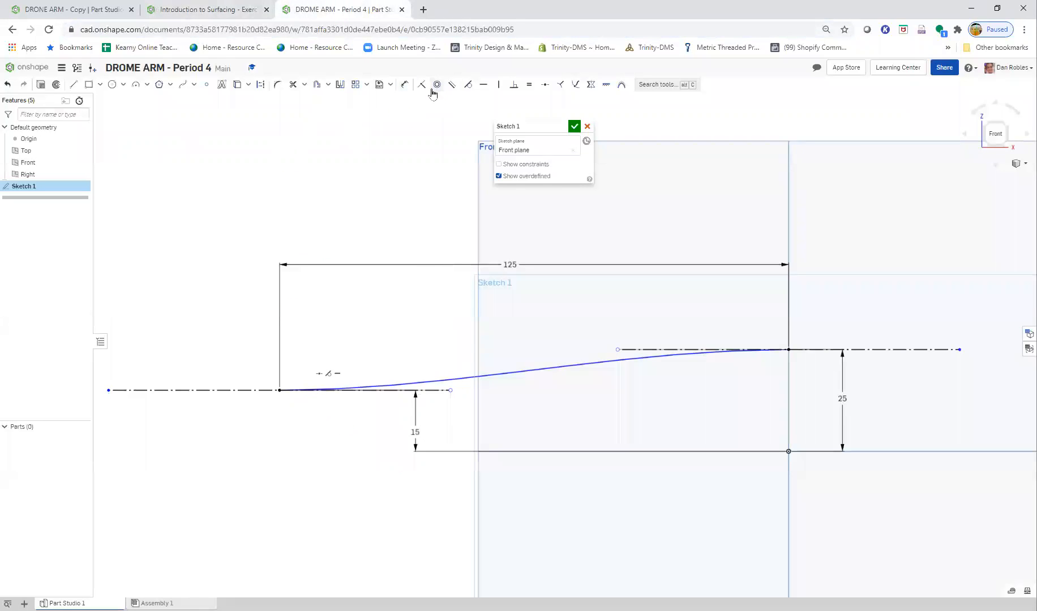
- Dimension the horizontal distance from the spline's lower endpoint to the free end of its handle as 45 mm, beneath the curve
click(279, 390)
click(451, 390)
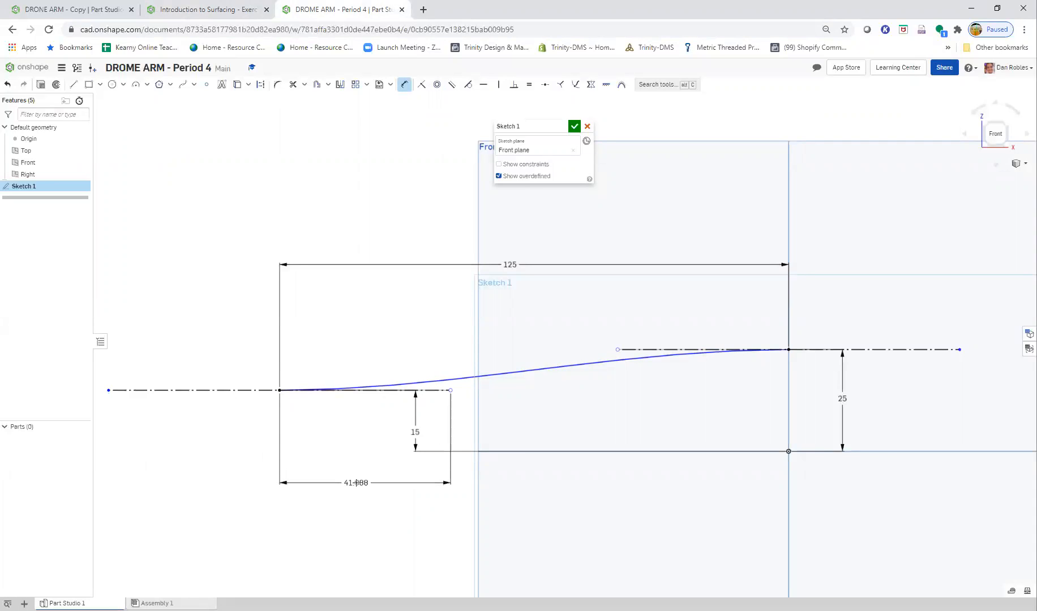
click(357, 478)
text(45)
key(Return)
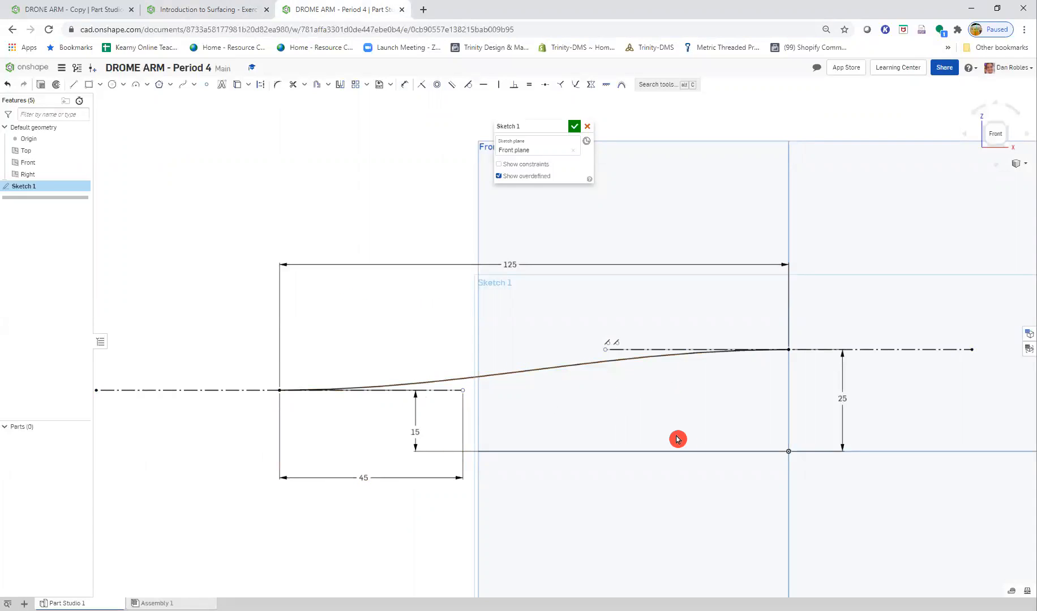
- Show the constraints in the Front plane sketch and advance the Drone arm exercise to Step 3
scroll(721, 431, down, 1)
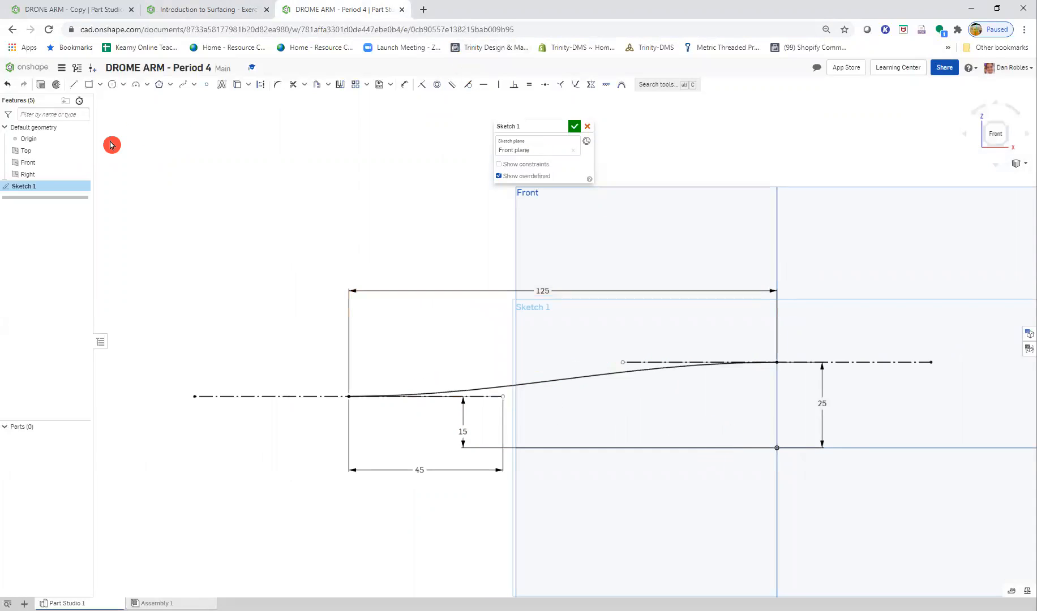
click(498, 164)
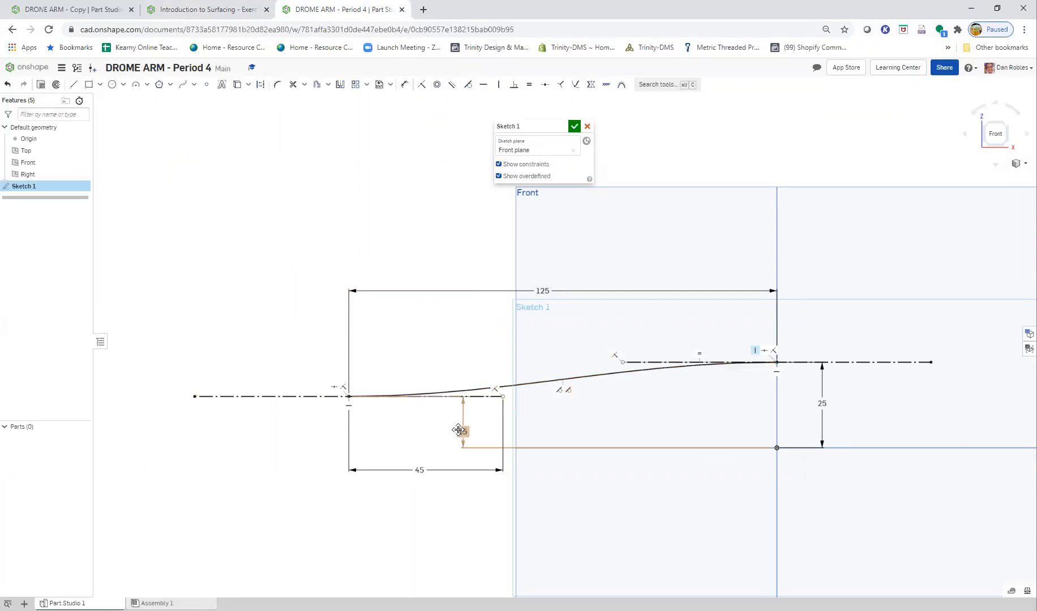
click(185, 9)
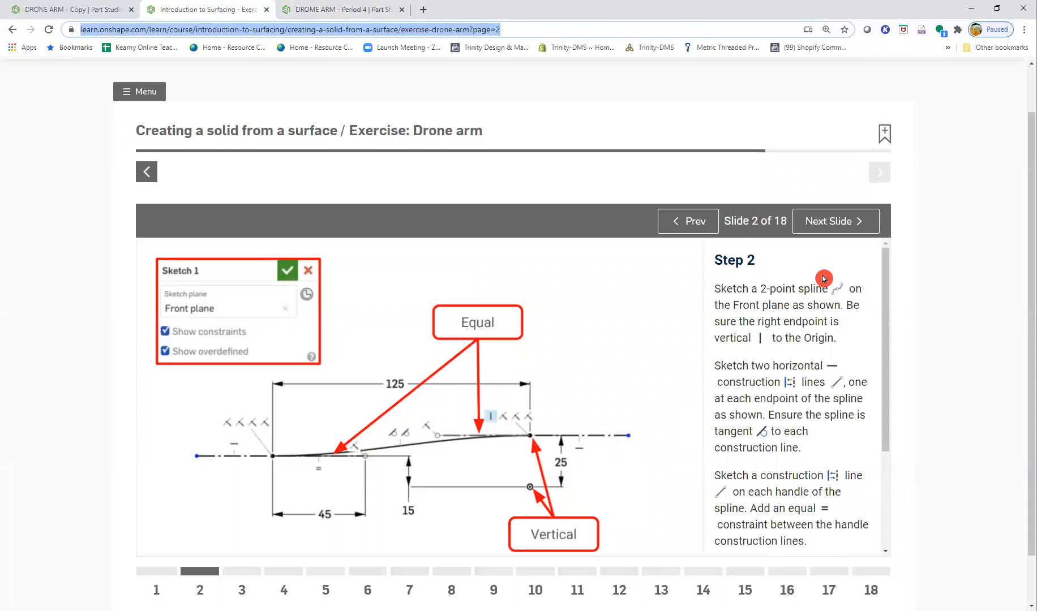
click(810, 224)
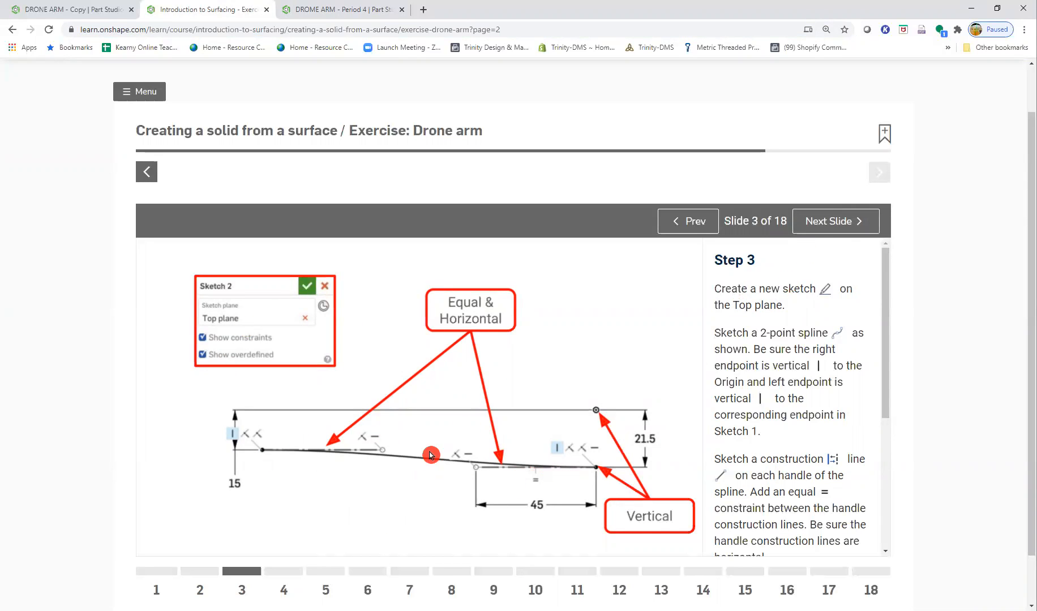
click(760, 309)
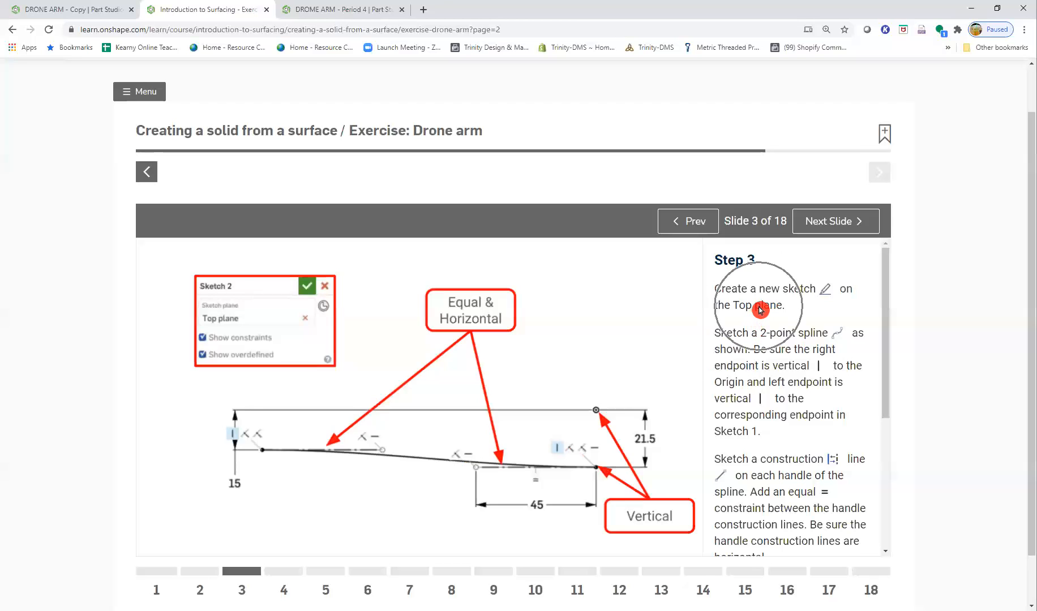
click(356, 9)
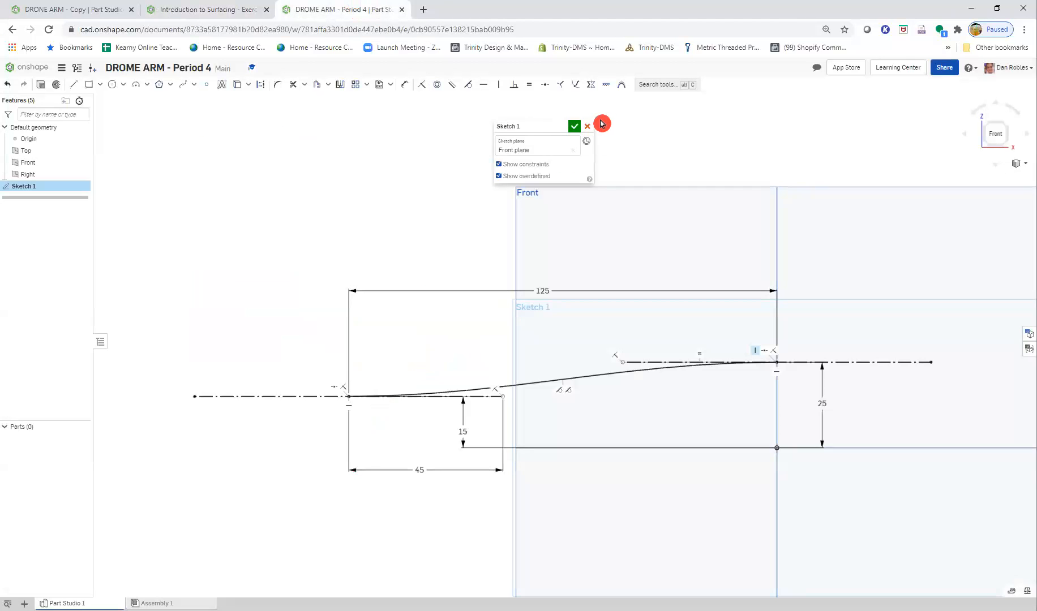
- Finish the Front plane sketch and start a new sketch on the Top plane, viewed straight on
click(573, 126)
mouse_move(433, 413)
right_down()
mouse_move(428, 355)
mouse_move(455, 379)
mouse_move(516, 365)
mouse_move(468, 384)
mouse_move(475, 427)
mouse_move(460, 436)
mouse_move(493, 472)
mouse_move(561, 302)
right_up()
click(523, 225)
click(61, 80)
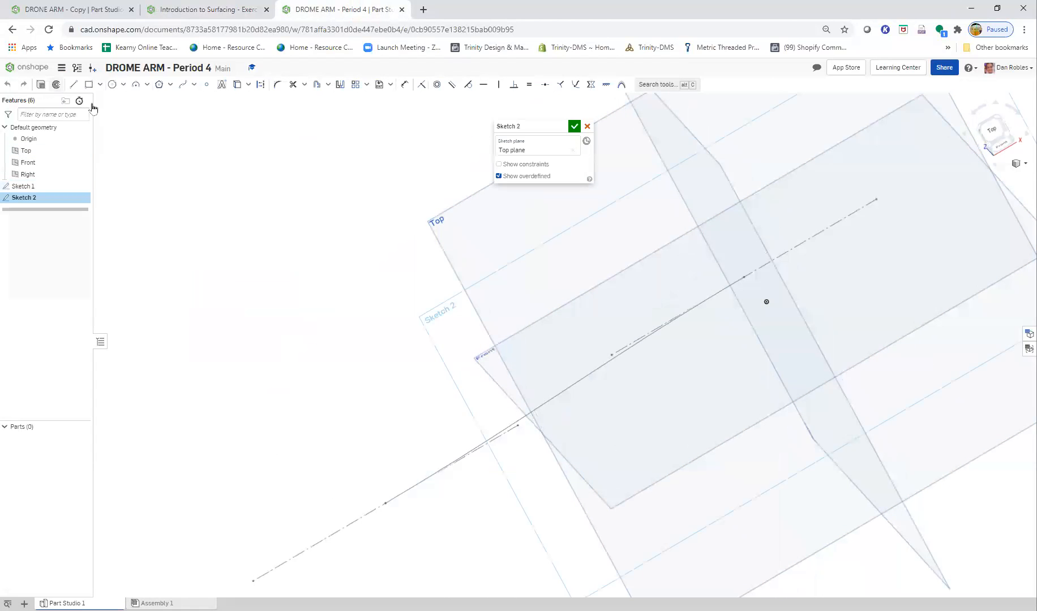
key(n)
mouse_move(675, 436)
middle_down()
mouse_move(560, 438)
mouse_move(548, 419)
middle_up()
key(ctrl)
scroll(626, 376, up, 4)
mouse_move(632, 424)
middle_down()
mouse_move(720, 405)
mouse_move(793, 352)
mouse_move(700, 348)
middle_up()
key(ctrl)
click(700, 342)
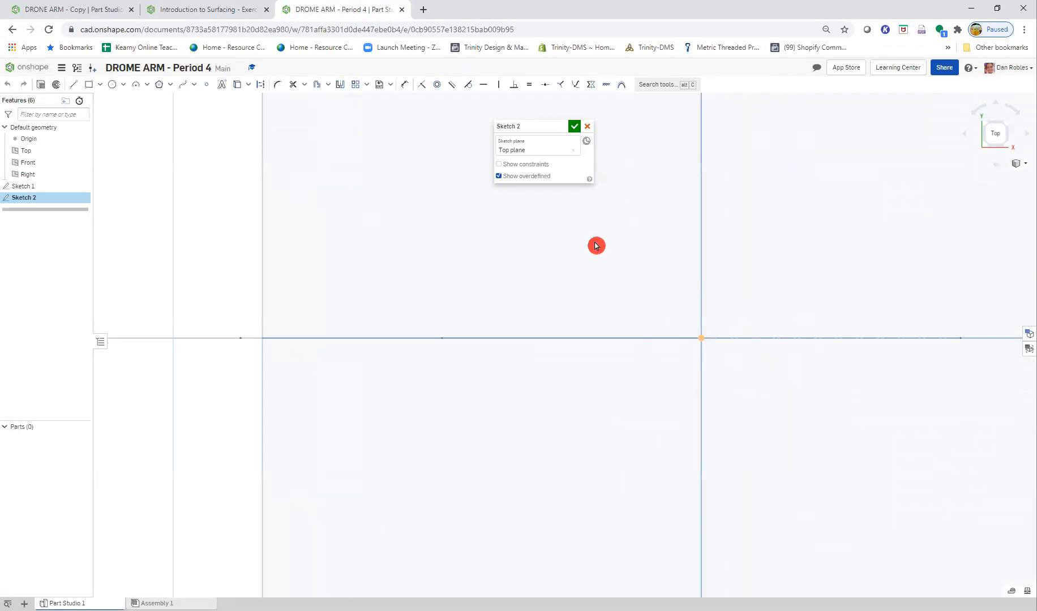
- Following the Step 3 diagram, sketch a horizontal construction line about 34.6 mm long, starting below the free end of Sketch 1's left spline handle
click(161, 12)
key(ctrl)
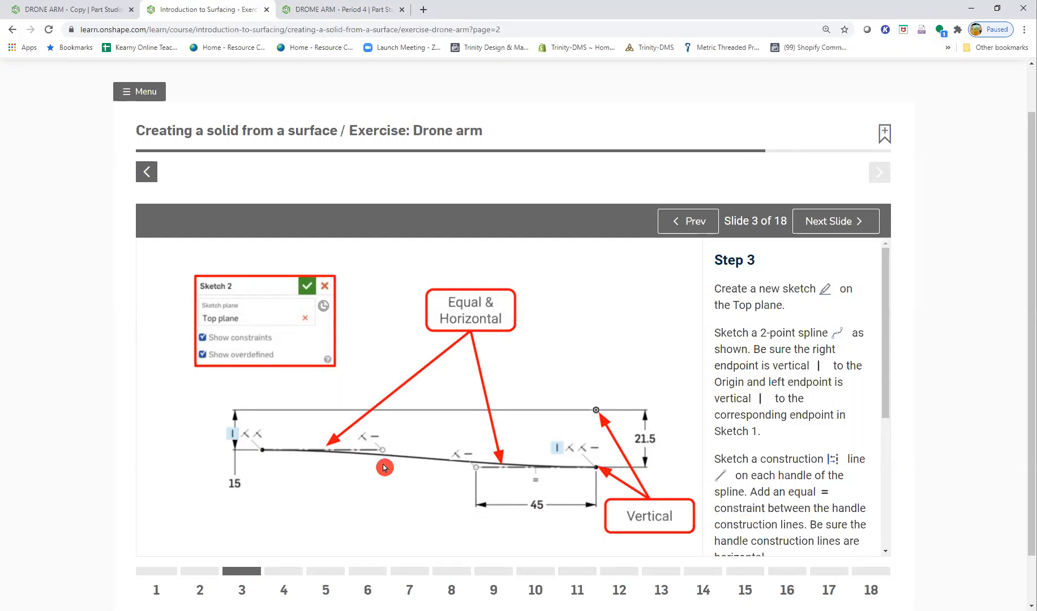
scroll(496, 488, down, 1)
scroll(365, 419, up, 1)
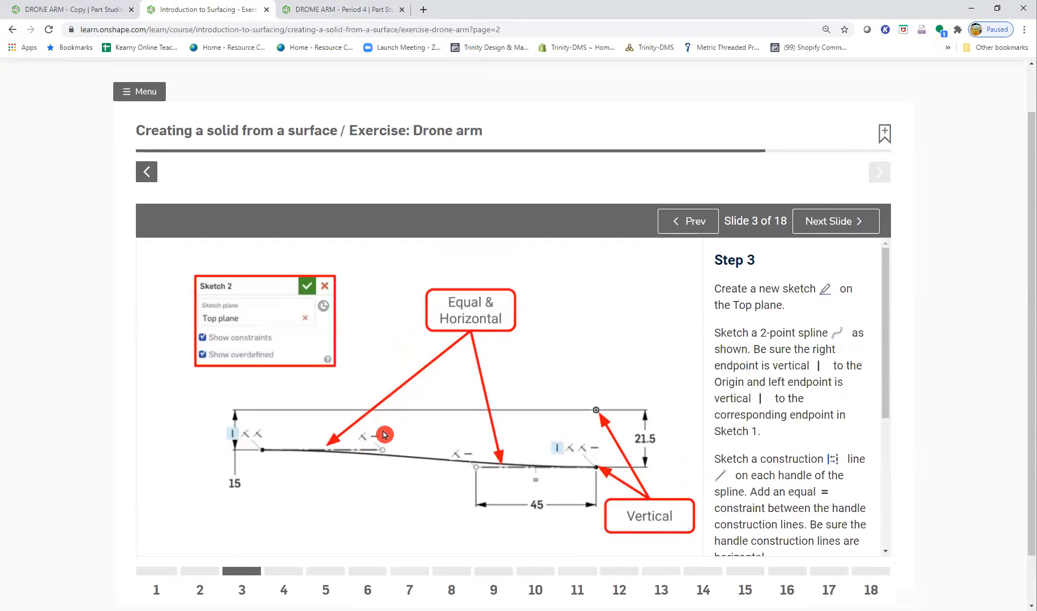
click(310, 10)
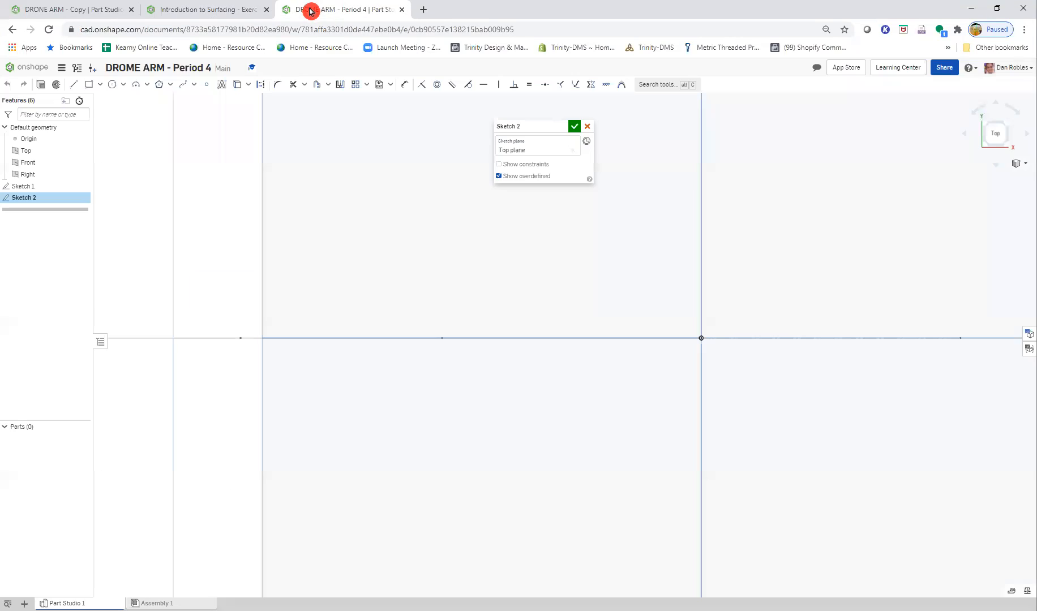
click(73, 85)
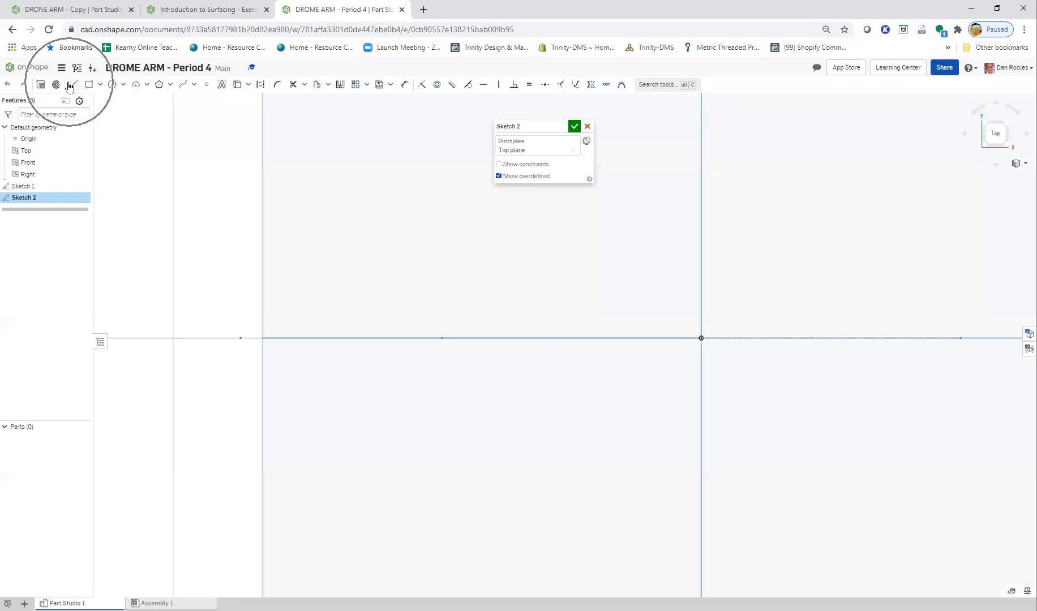
click(261, 85)
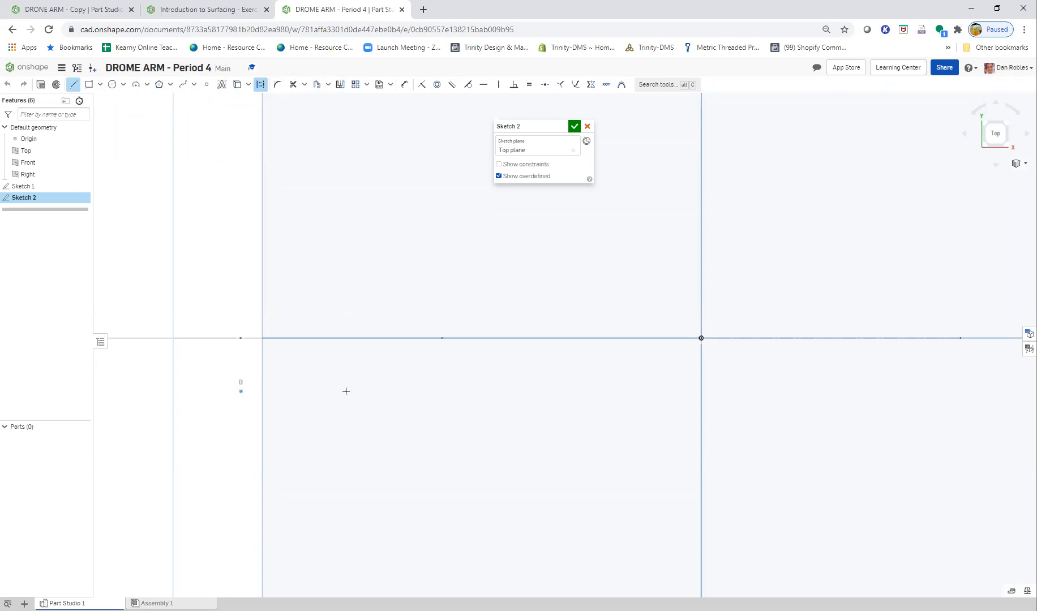
click(440, 391)
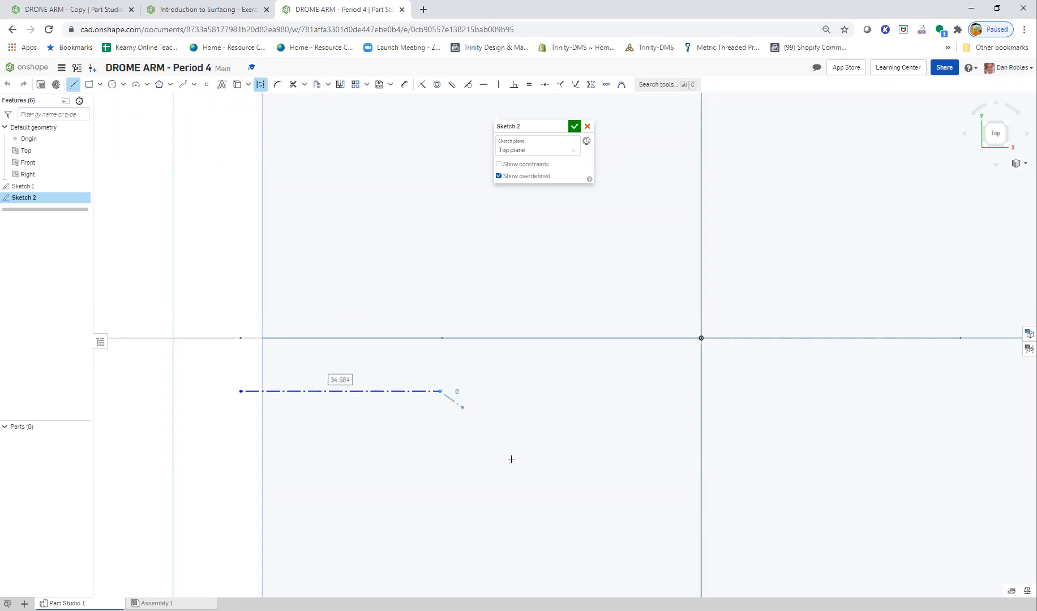
key(Escape)
- Sketch a second, lower horizontal construction line about 26 mm long, ending vertically below the origin
click(257, 188)
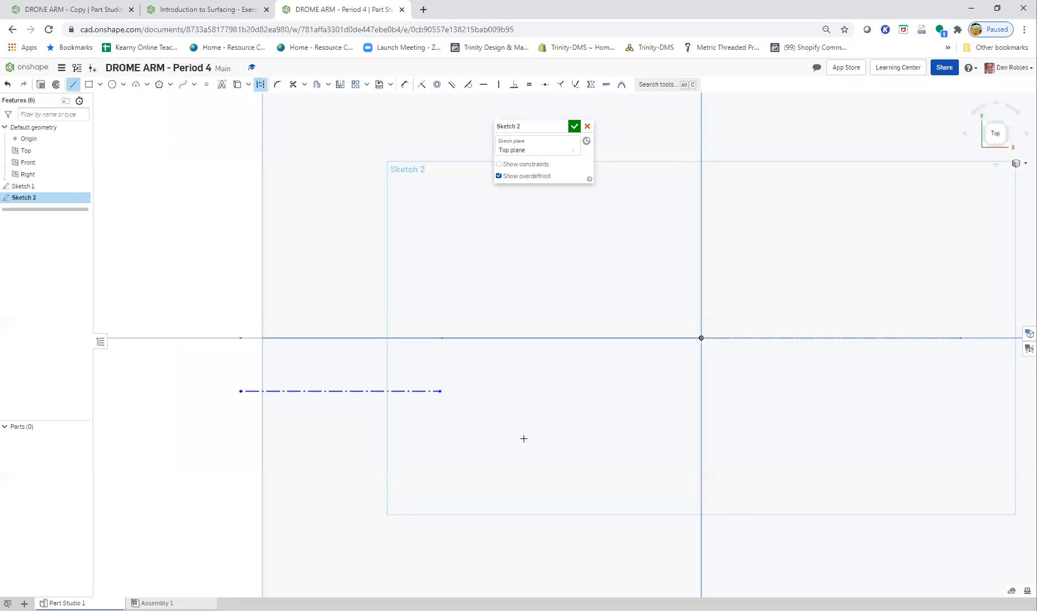
click(222, 9)
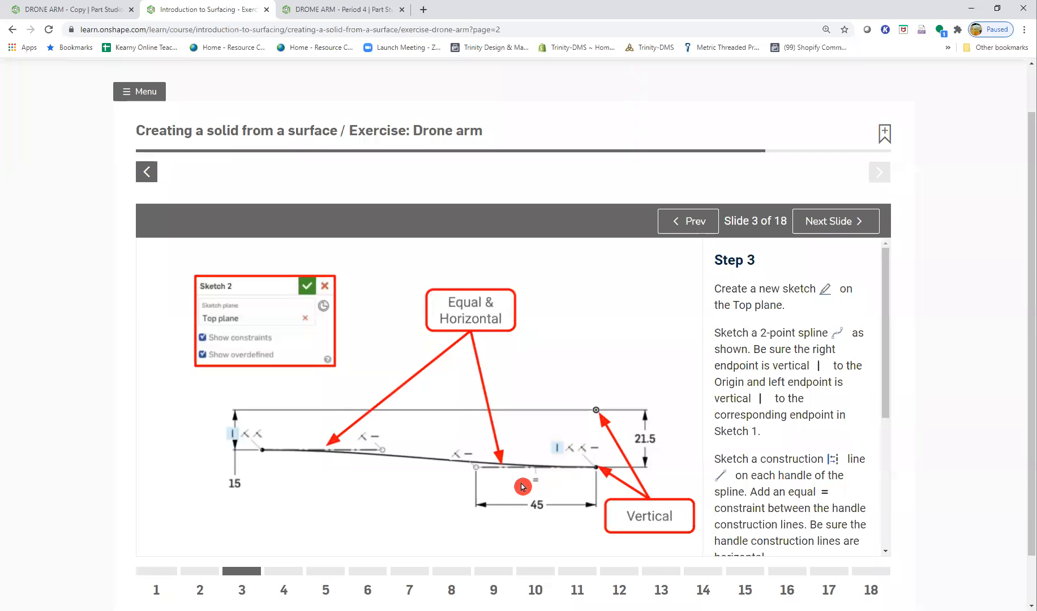
click(362, 10)
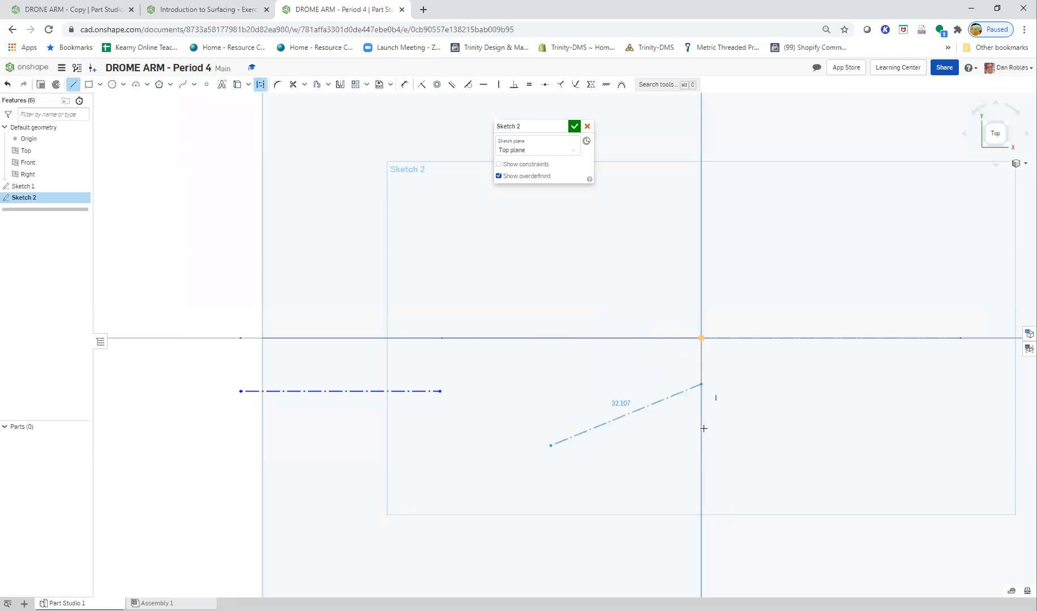
click(703, 448)
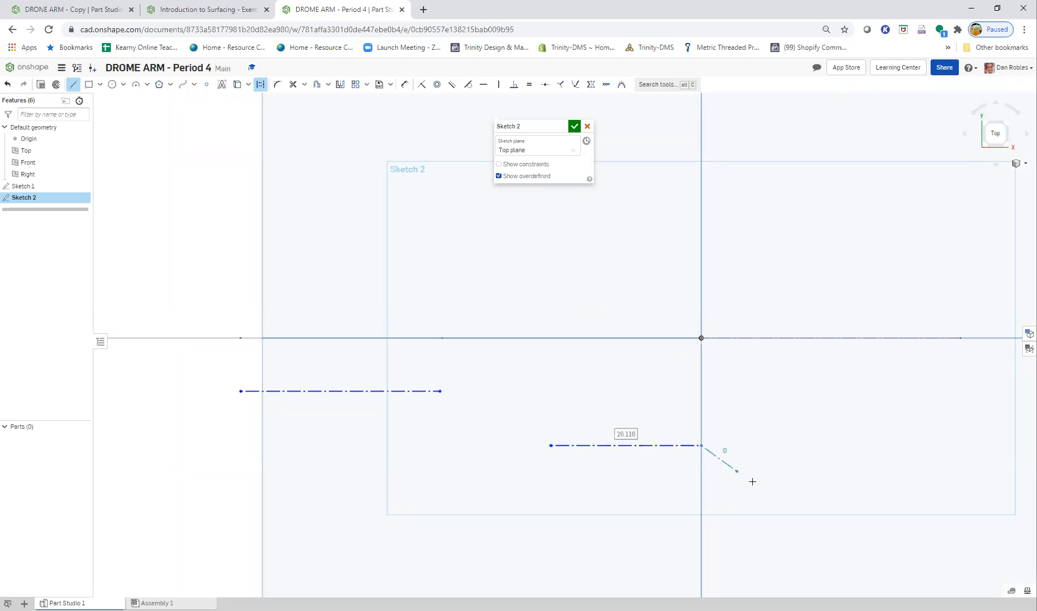
key(Escape)
- Sketch a two-point spline from the upper construction line's left end to the lower line's right end, as in the Step 3 diagram
click(164, 10)
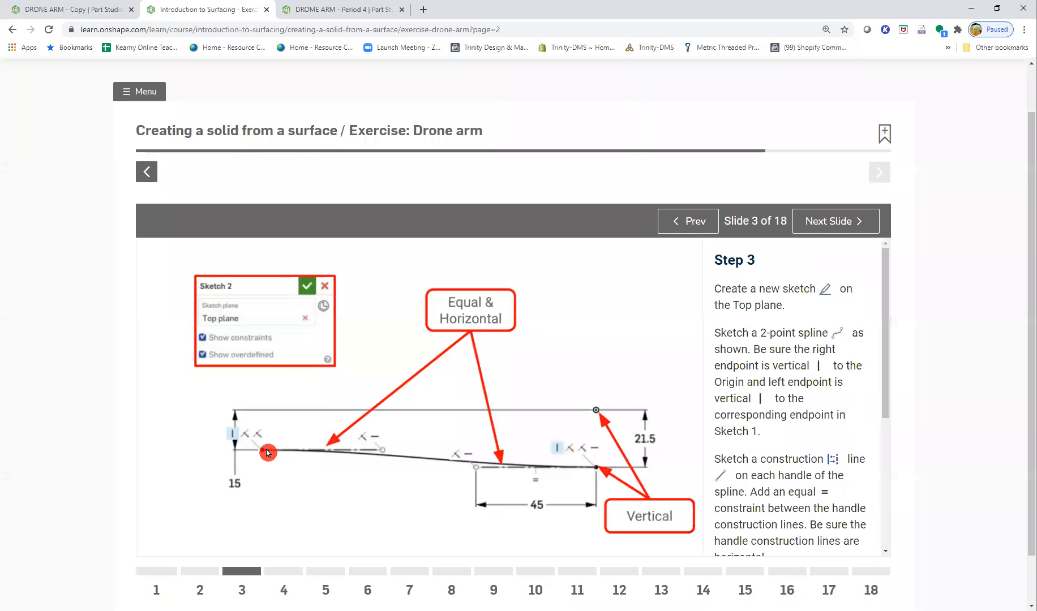
key(ctrl)
key(ctrl)
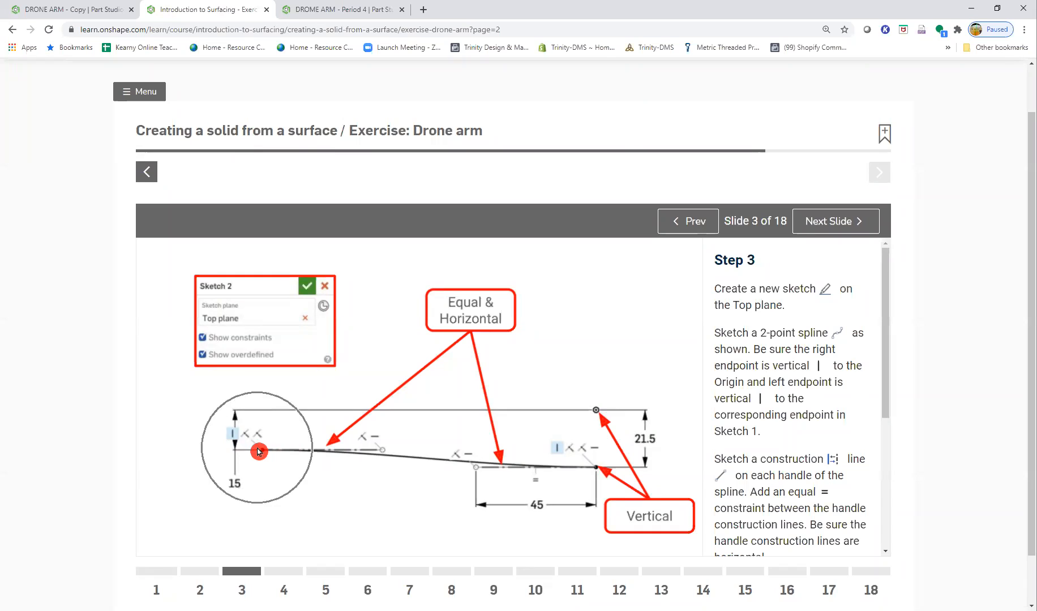
key(ctrl)
key(ctrl)
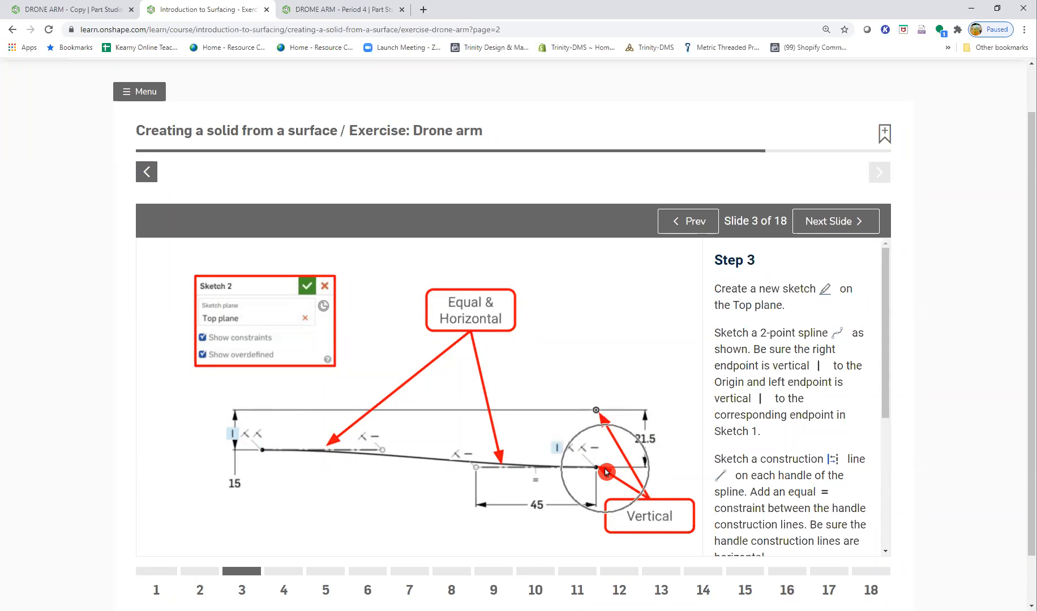
click(300, 10)
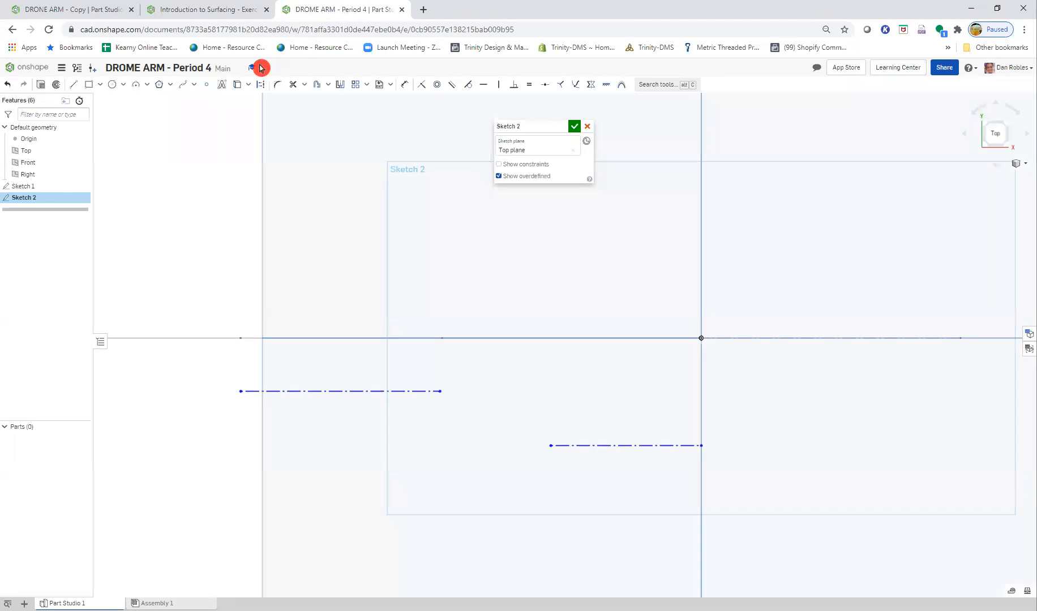
key(ctrl)
click(185, 89)
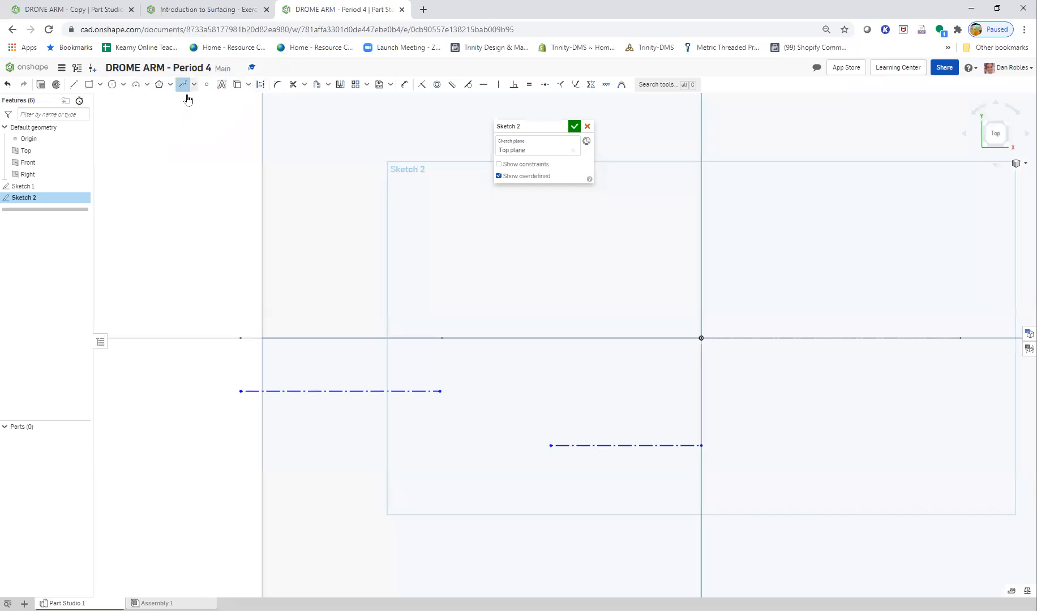
click(240, 390)
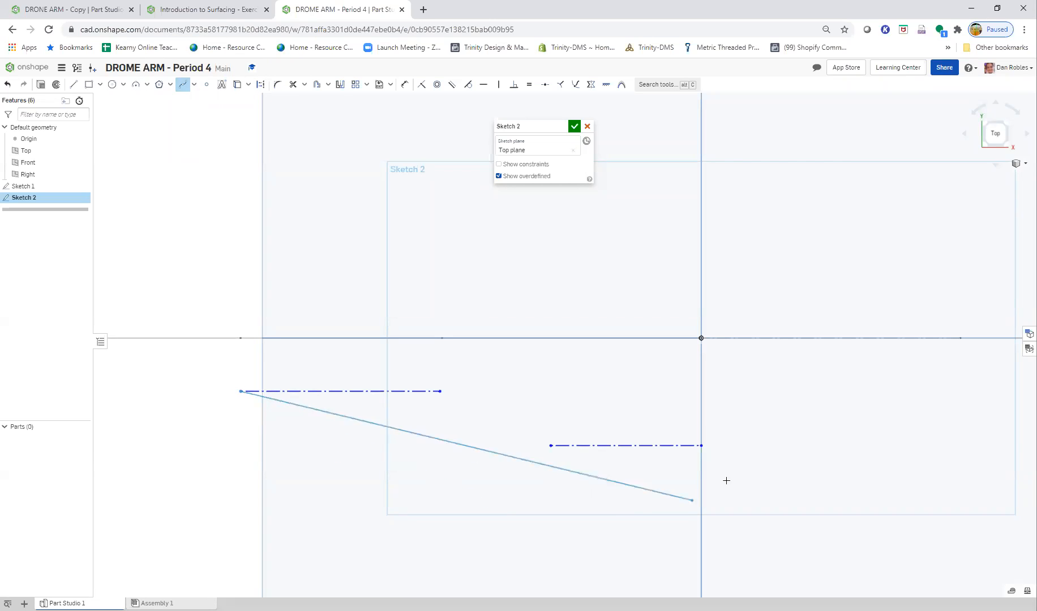
double_click(701, 445)
key(Escape)
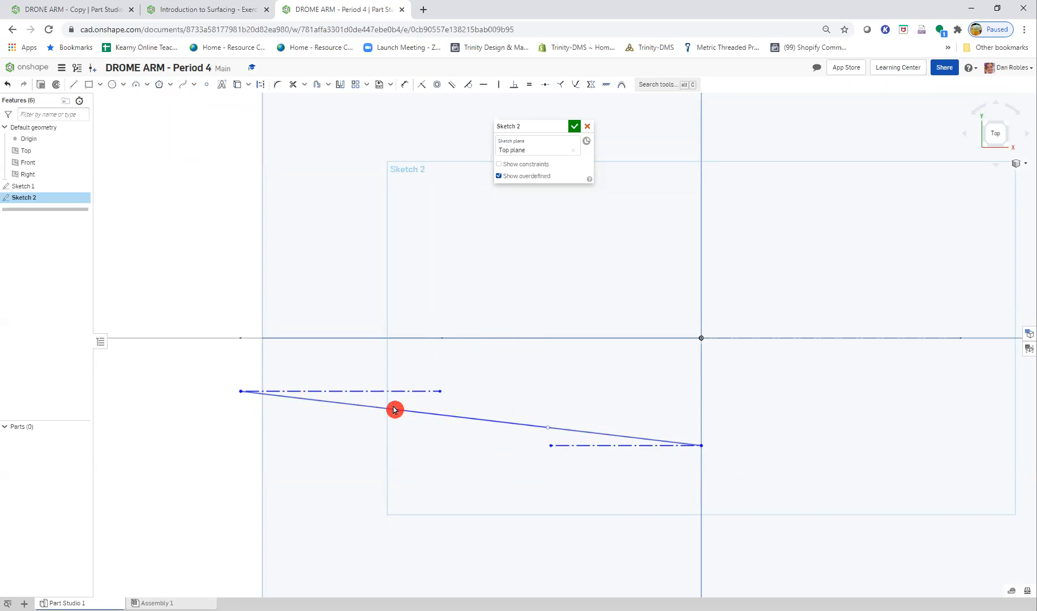
- Bend the spline into an S-curve by moving both handles close to their construction lines, and compare it with the Step 3 diagram
drag(394, 413, 423, 437)
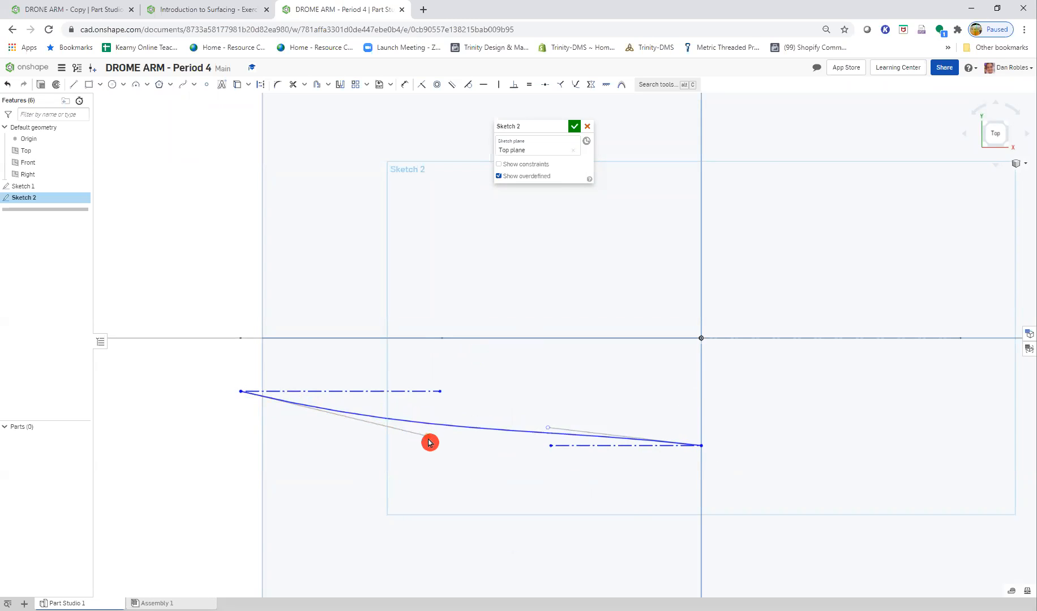
drag(429, 436, 454, 404)
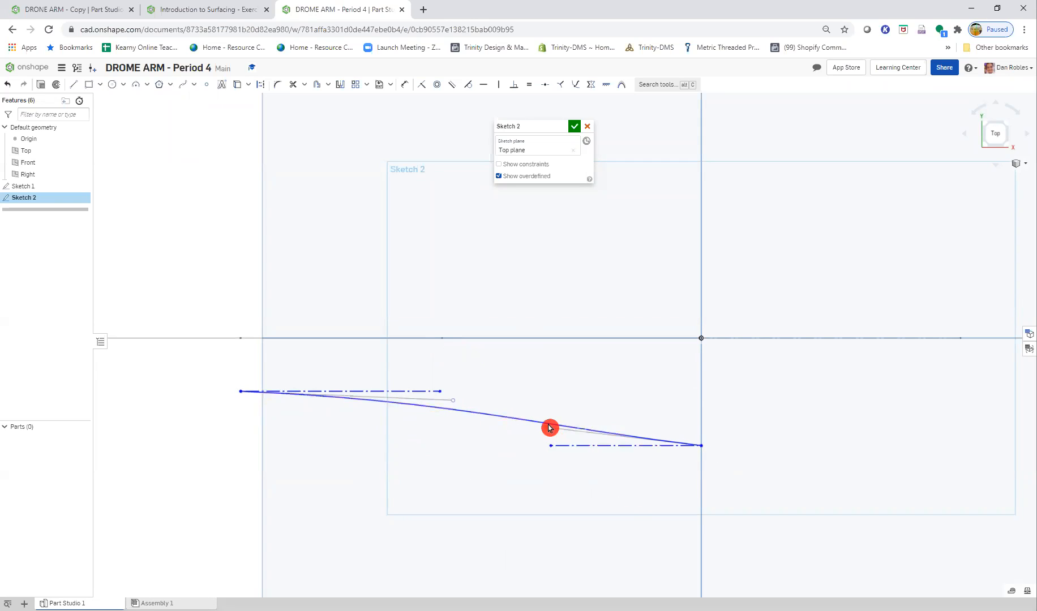
drag(548, 433, 546, 446)
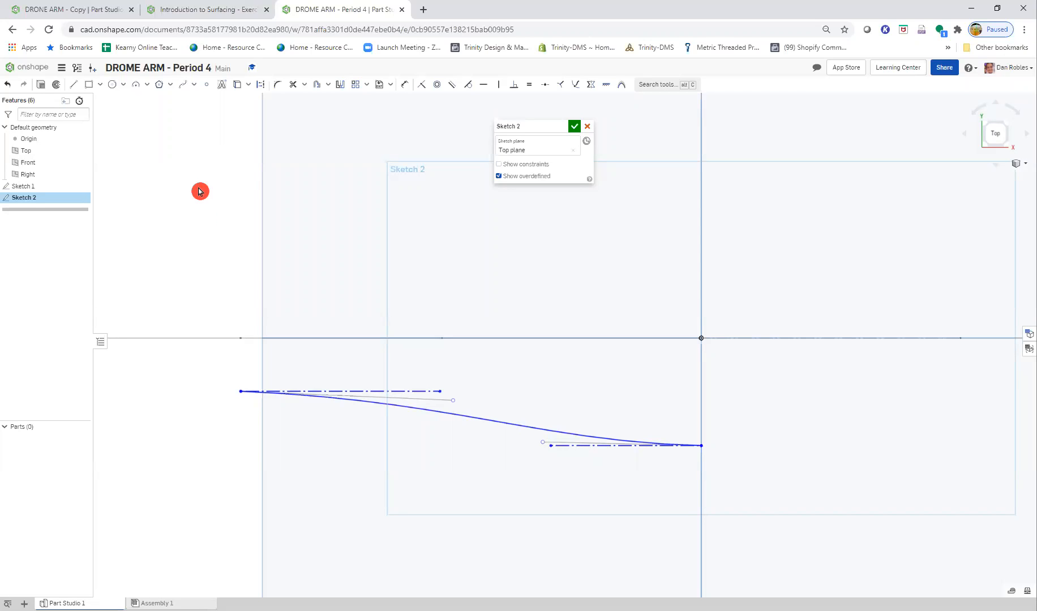
key(ctrl+shift+Tab)
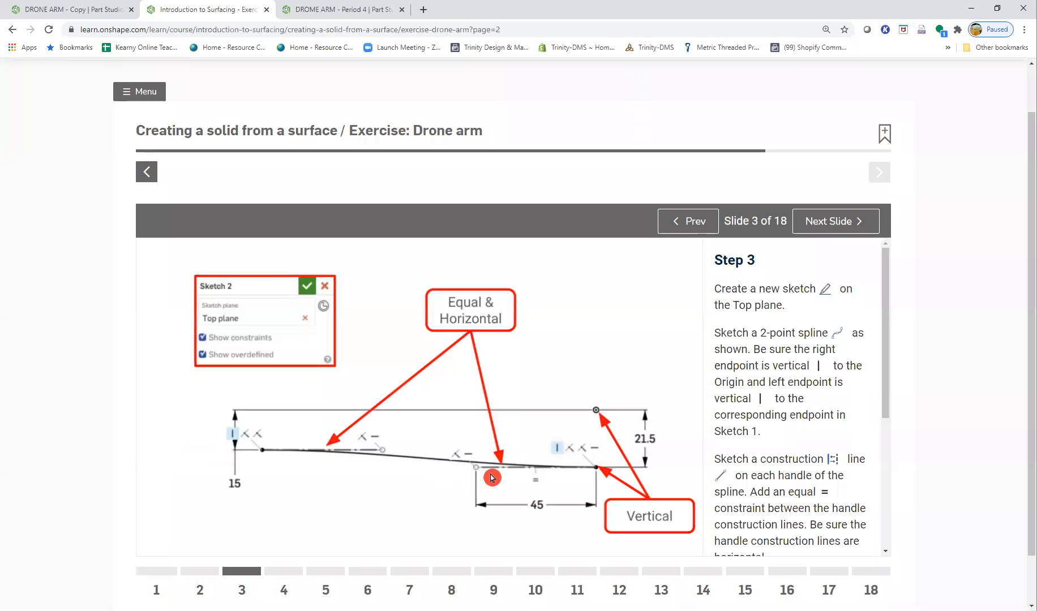
click(326, 9)
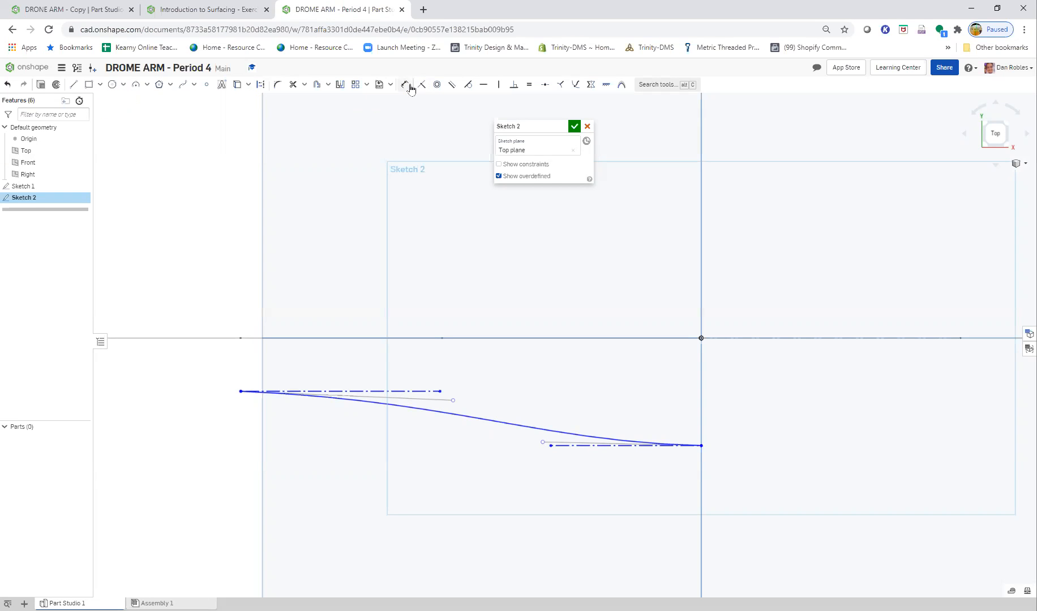
- Dimension the lower construction line's length to 45 mm
click(592, 447)
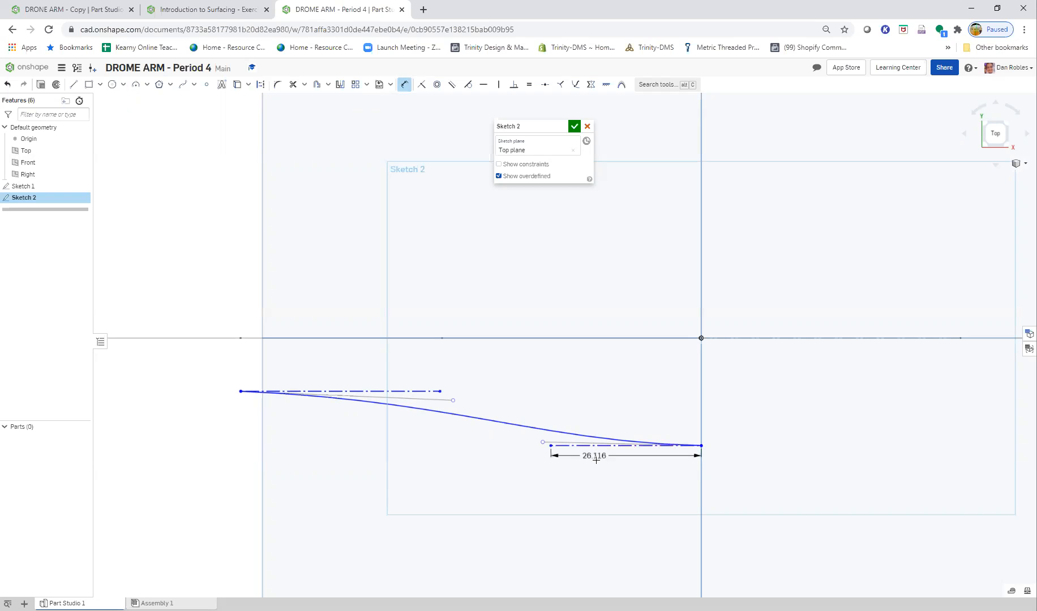
click(605, 465)
text(45)
key(Return)
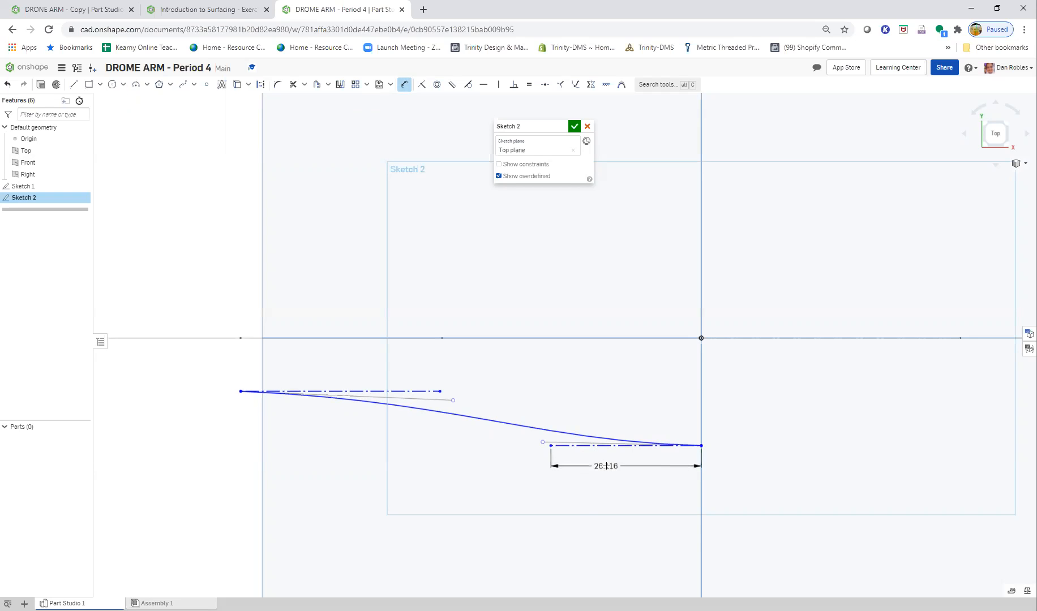
scroll(455, 426, down, 3)
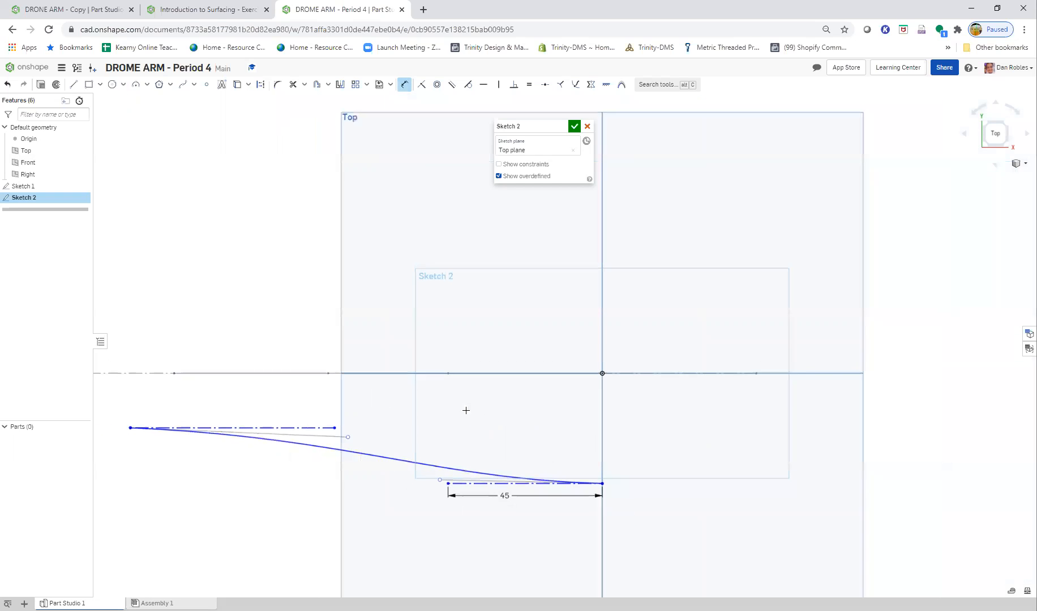
middle_drag(465, 410, 510, 390)
key(Escape)
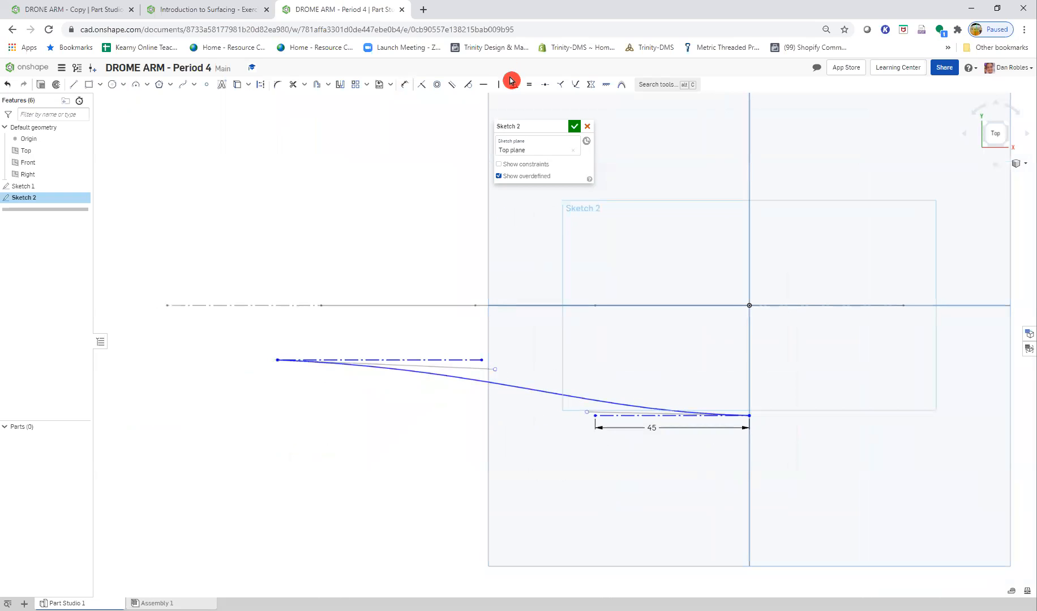
- Make each spline handle's end coincident with the free end of its neighbouring construction line
click(482, 360)
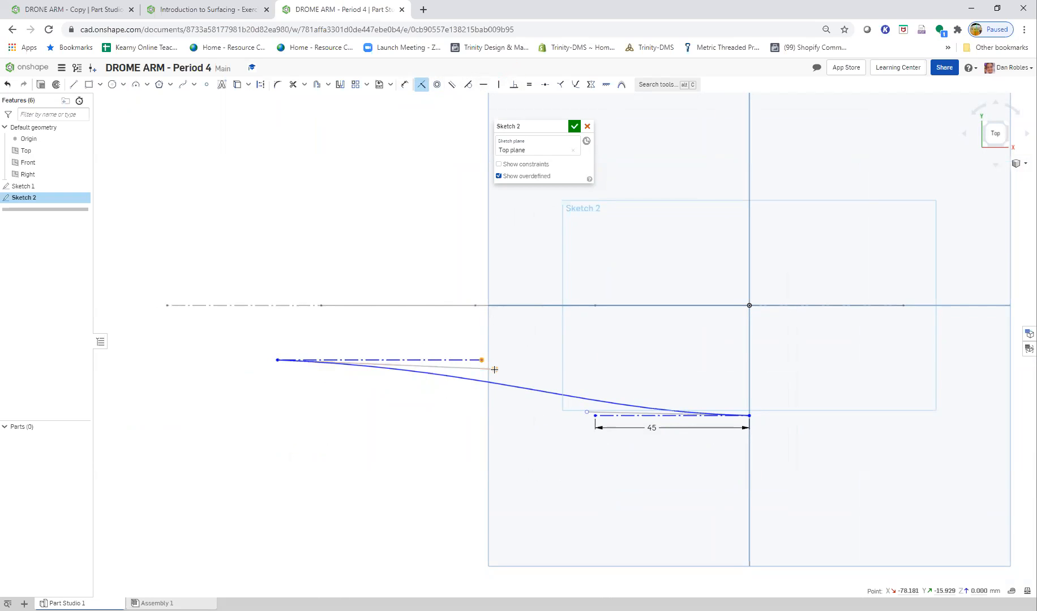
click(494, 369)
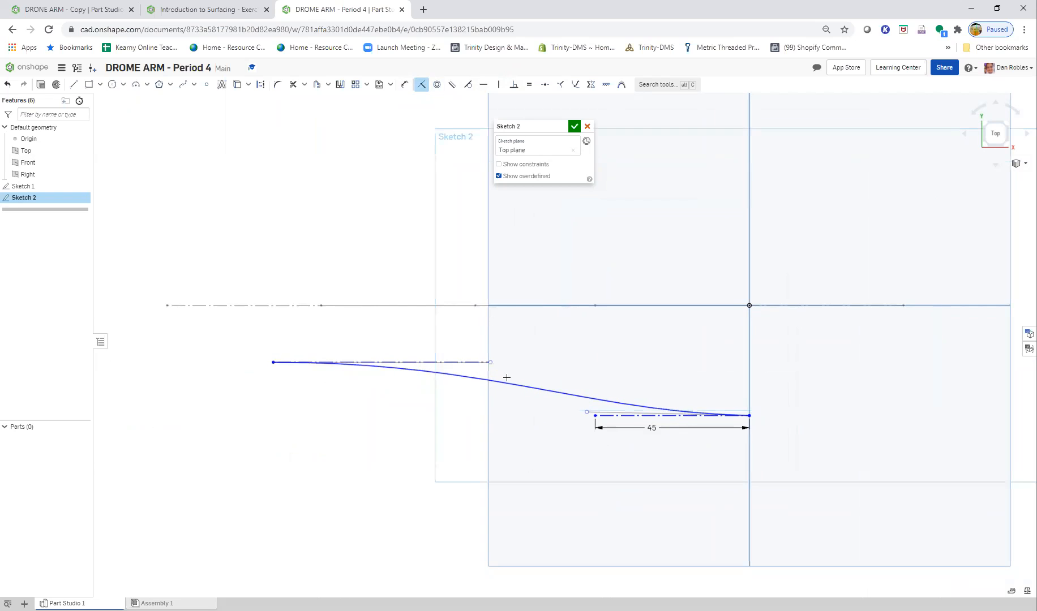
click(586, 412)
scroll(600, 427, up, 5)
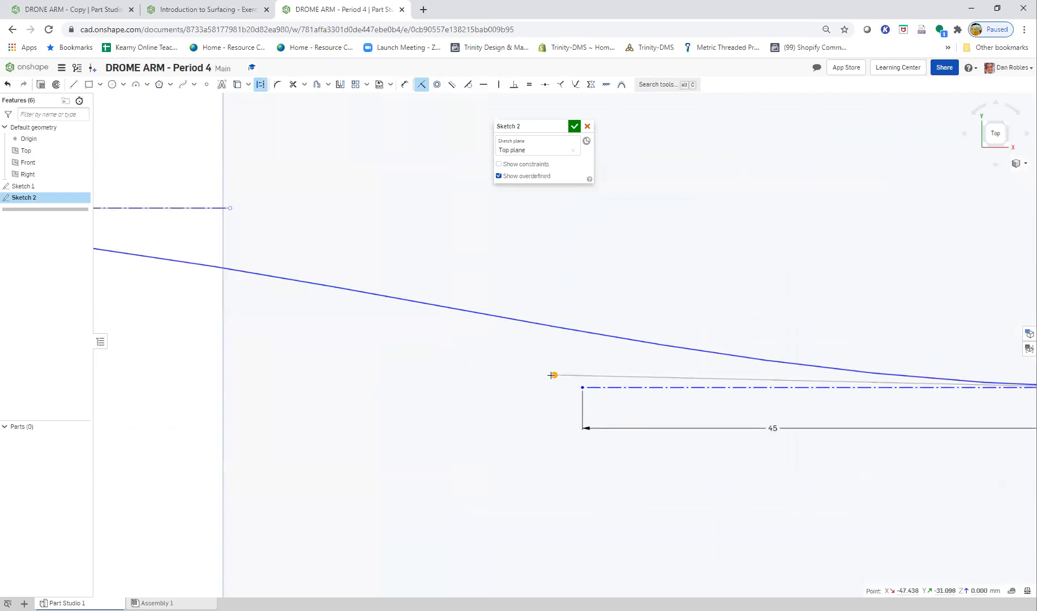
click(583, 389)
scroll(435, 278, down, 1)
scroll(435, 278, down, 5)
scroll(428, 275, up, 2)
- Following the Step 3 diagram, dimension the spline's left endpoint 15 mm vertically below the origin
click(237, 9)
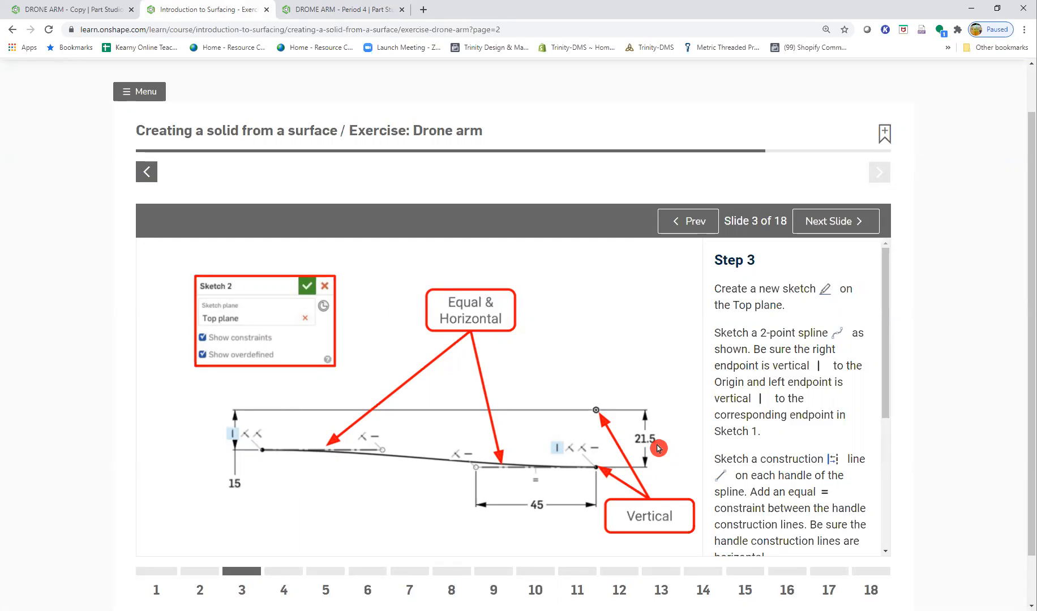
click(314, 10)
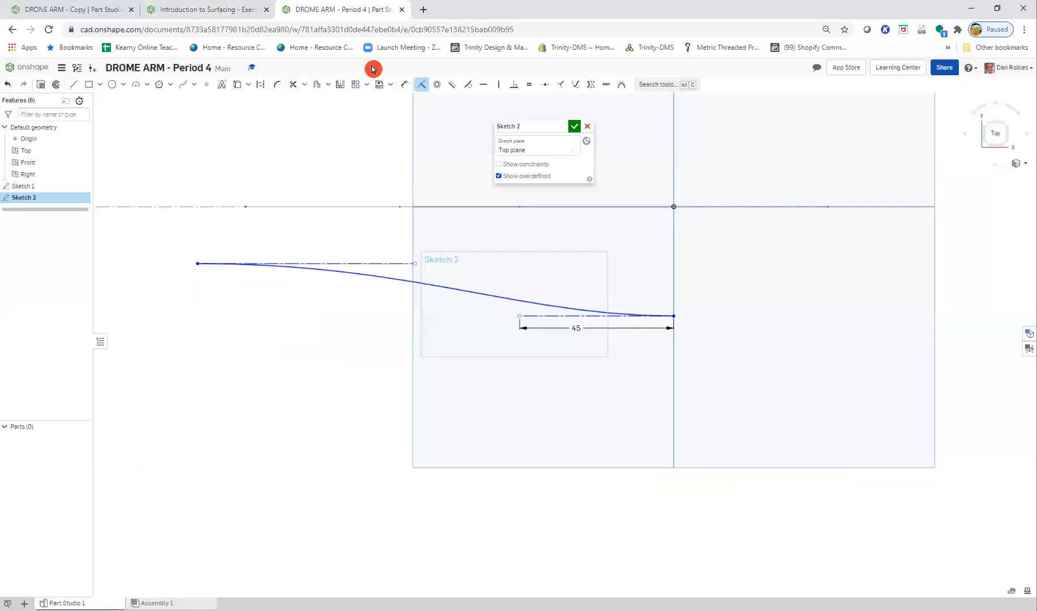
key(d)
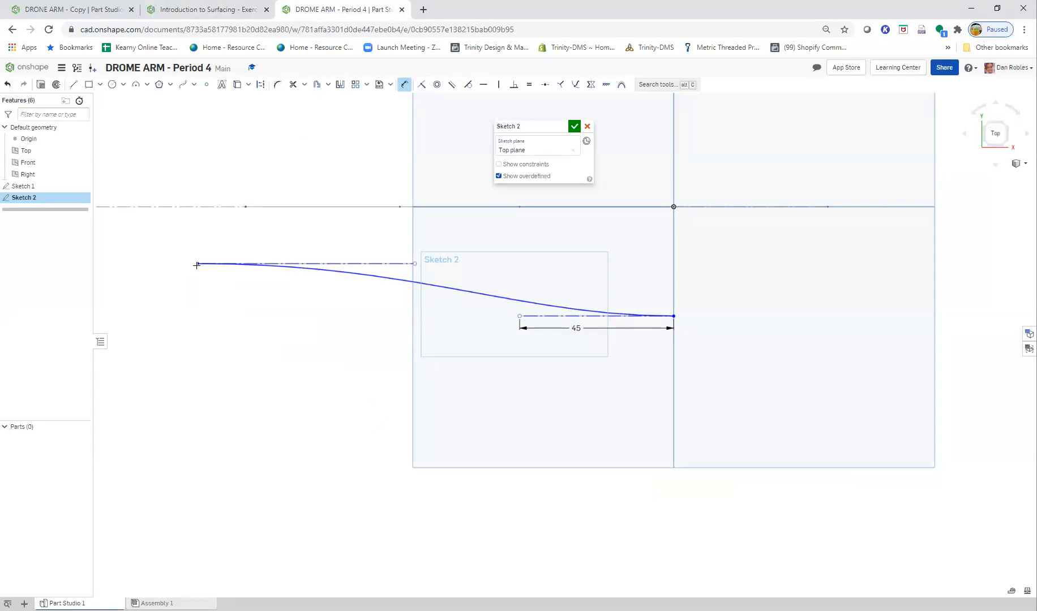
click(679, 206)
click(198, 264)
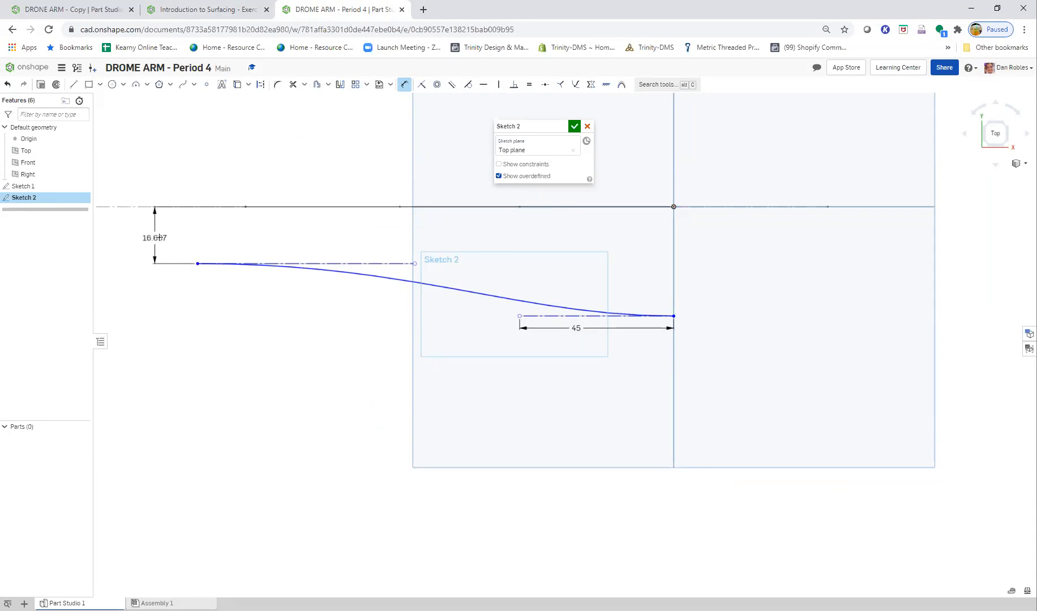
click(159, 237)
text(16)
key(Return)
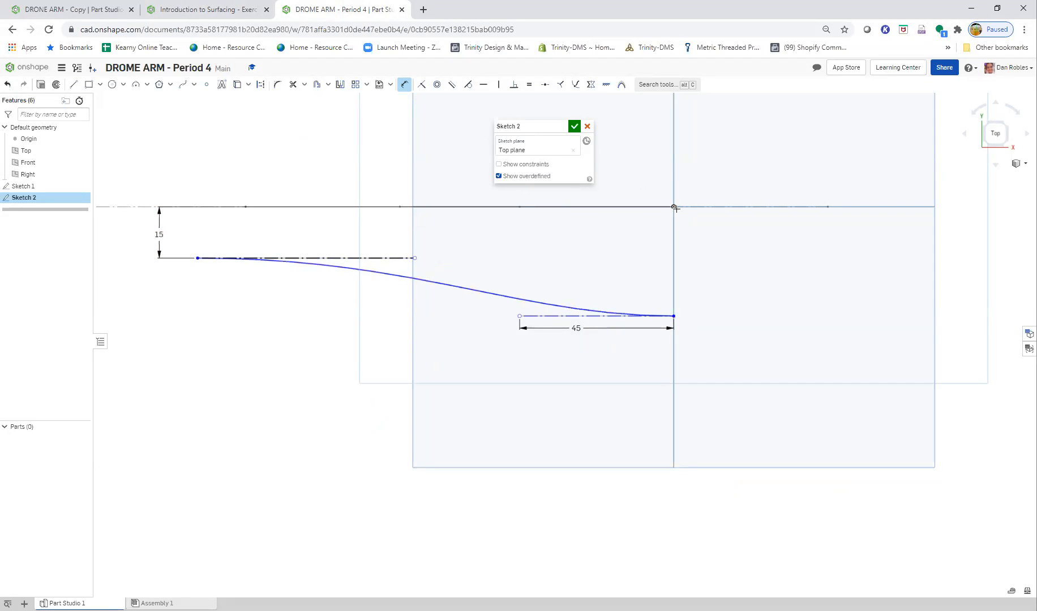
- Dimension the spline's right endpoint 21.5 mm vertically below the origin
click(699, 254)
text(21.5)
key(Return)
key(Escape)
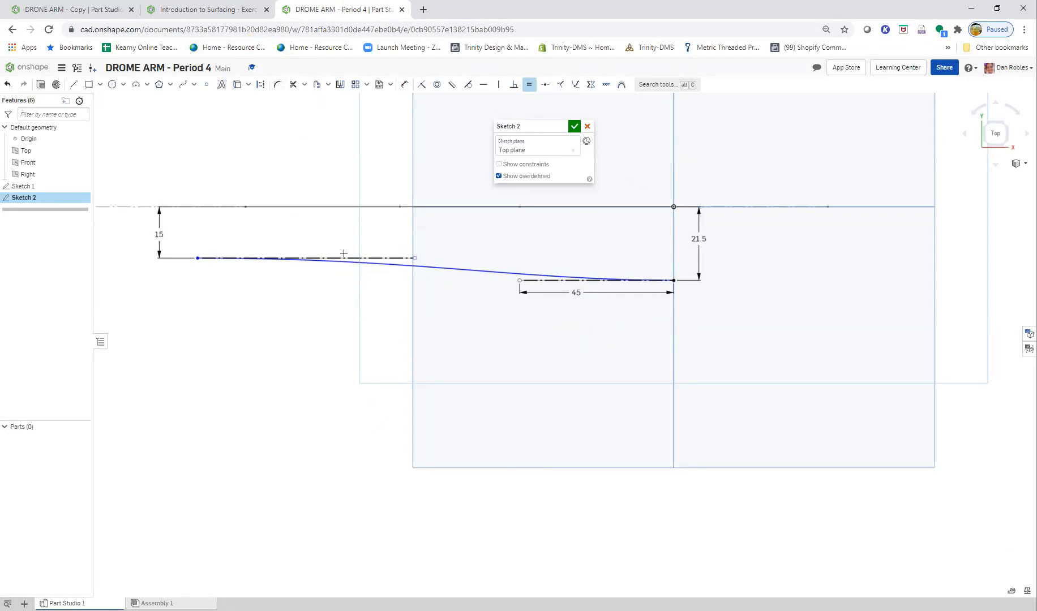
- Add an equal constraint between the two handle construction lines and check it against the Step 3 diagram
click(349, 258)
click(534, 281)
click(217, 10)
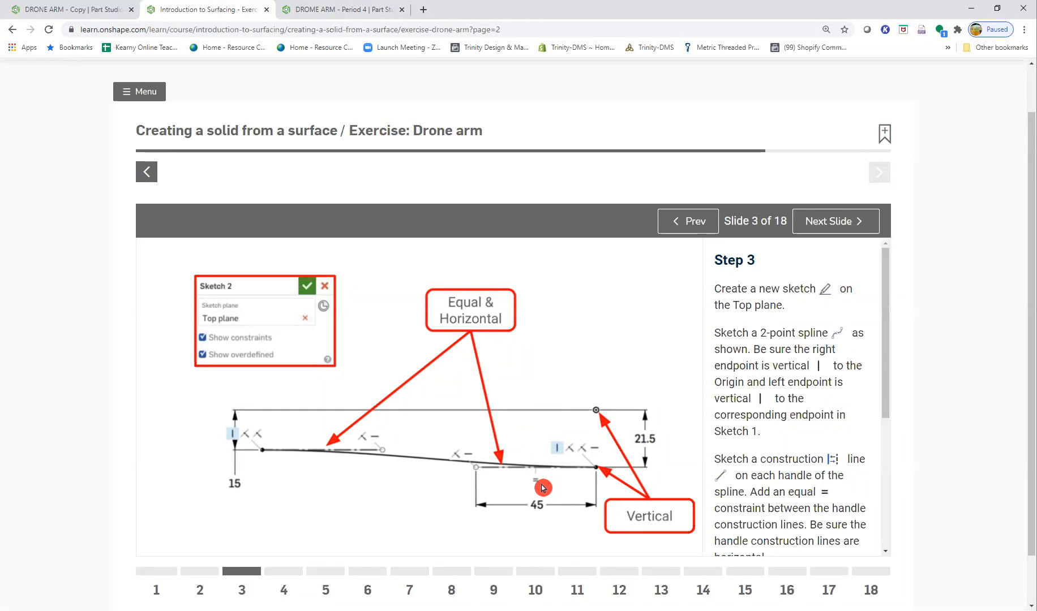
click(346, 10)
key(Escape)
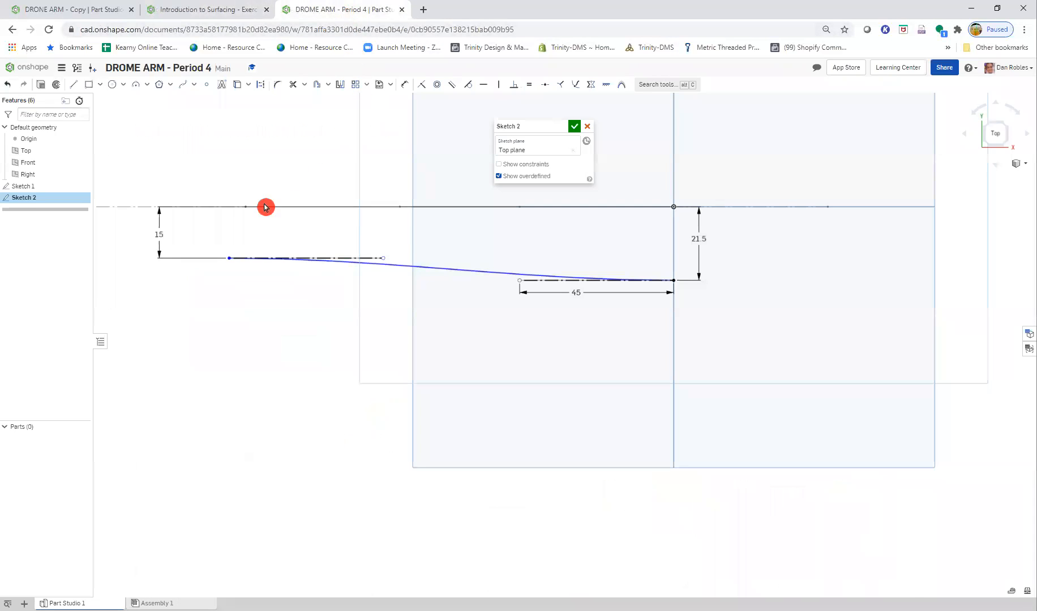
- Constrain the spline's left endpoint vertical to the left endpoint of the Sketch 1 spline
mouse_move(244, 259)
mouse_down()
mouse_move(354, 259)
mouse_move(161, 260)
mouse_move(338, 260)
mouse_move(250, 258)
mouse_up()
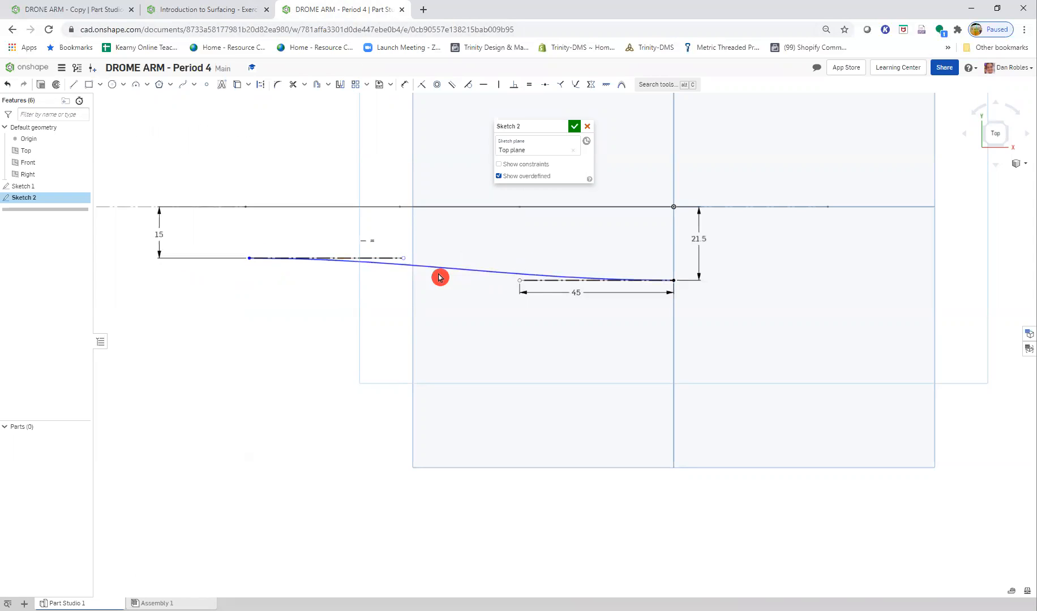
right_drag(289, 330, 289, 341)
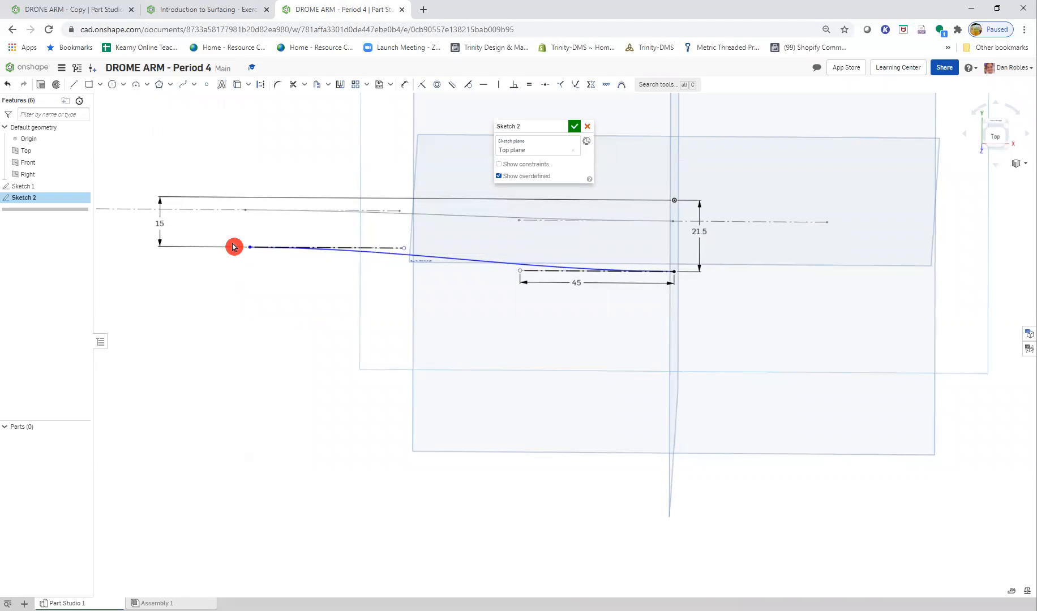
click(248, 212)
scroll(238, 212, up, 5)
click(500, 85)
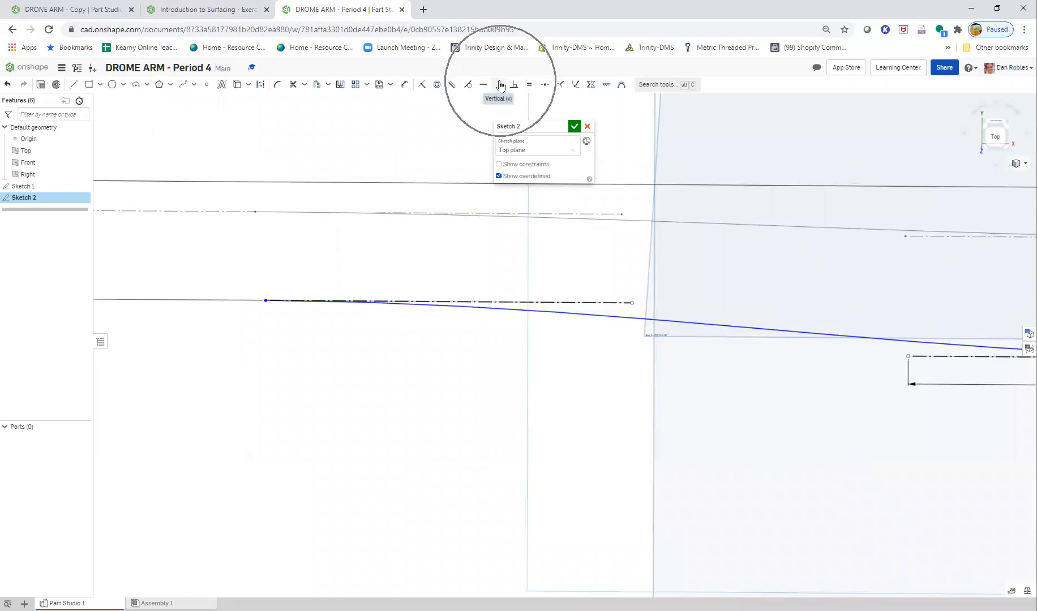
click(255, 211)
click(263, 302)
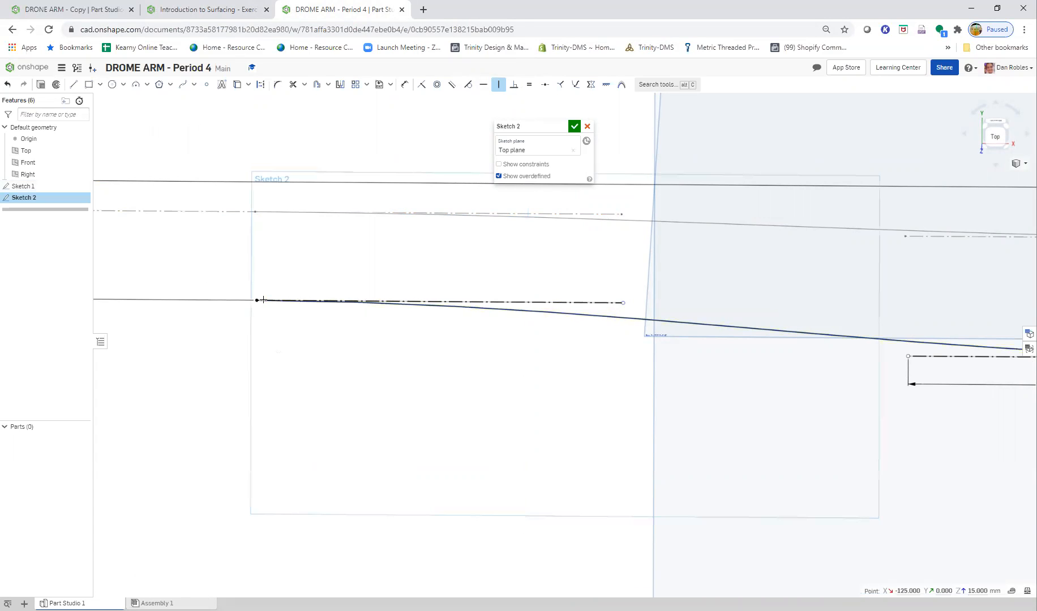
scroll(576, 269, down, 2)
key(n)
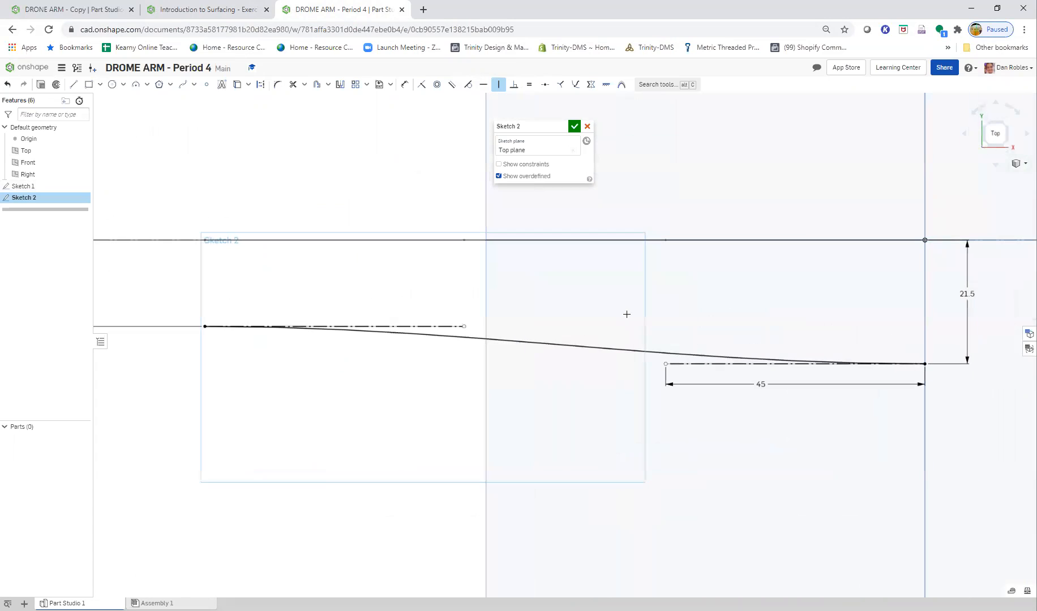
- Hide the Top, Front and Right default planes and finish Sketch 2
click(84, 151)
click(84, 162)
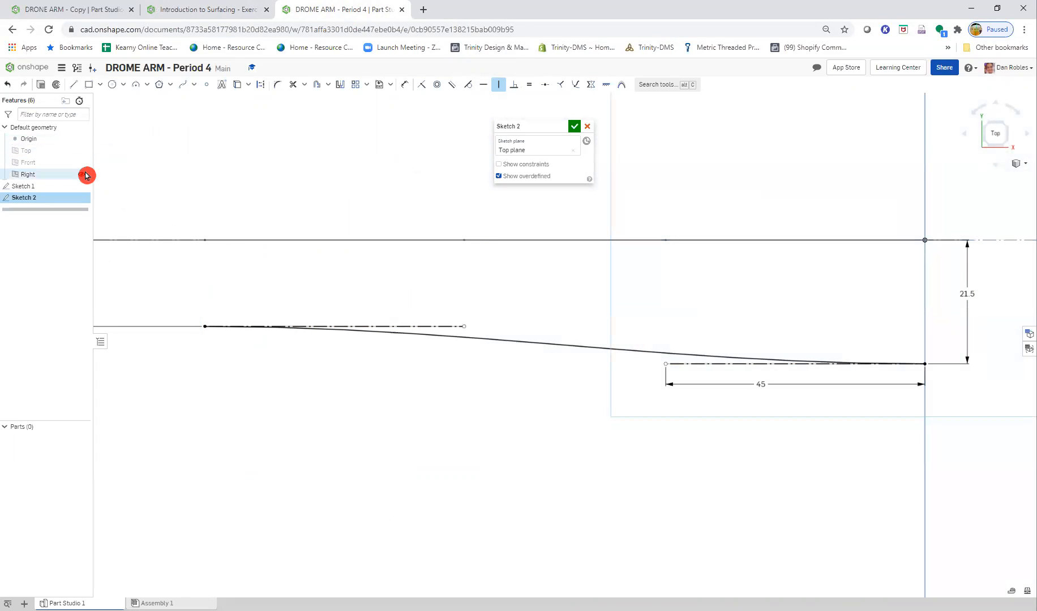
click(86, 175)
scroll(384, 274, down, 2)
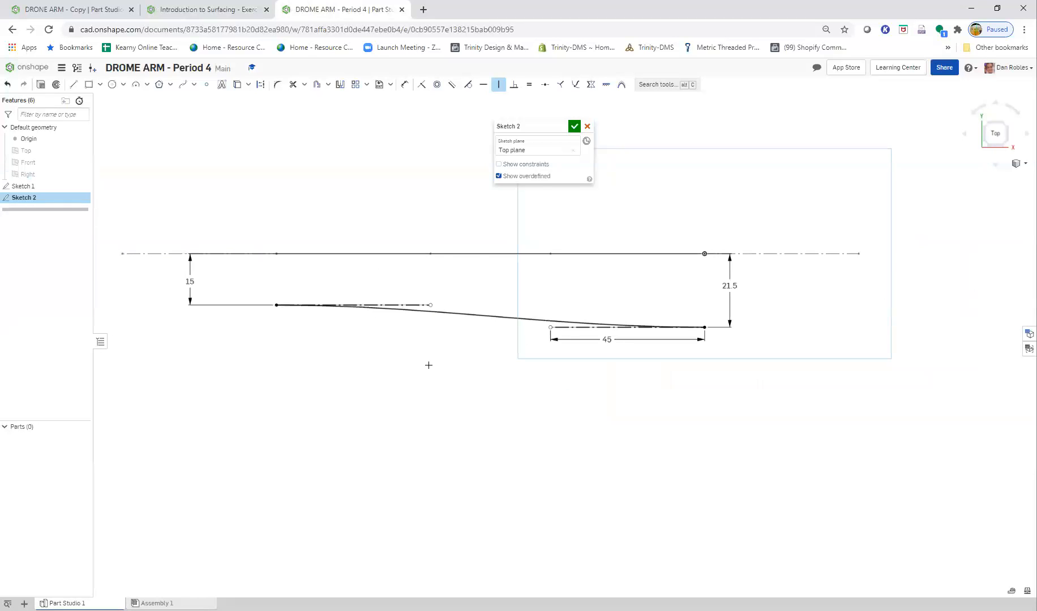
click(574, 128)
mouse_move(583, 528)
right_down()
mouse_move(579, 463)
mouse_move(527, 439)
mouse_move(484, 445)
mouse_move(508, 452)
mouse_move(541, 435)
mouse_move(548, 451)
mouse_move(629, 481)
mouse_move(641, 461)
mouse_move(489, 449)
mouse_move(525, 437)
mouse_move(524, 449)
right_up()
- Advance the exercise slides to Step 4 and read the surface Loft's profiles, profile conditions and magnitudes
click(216, 10)
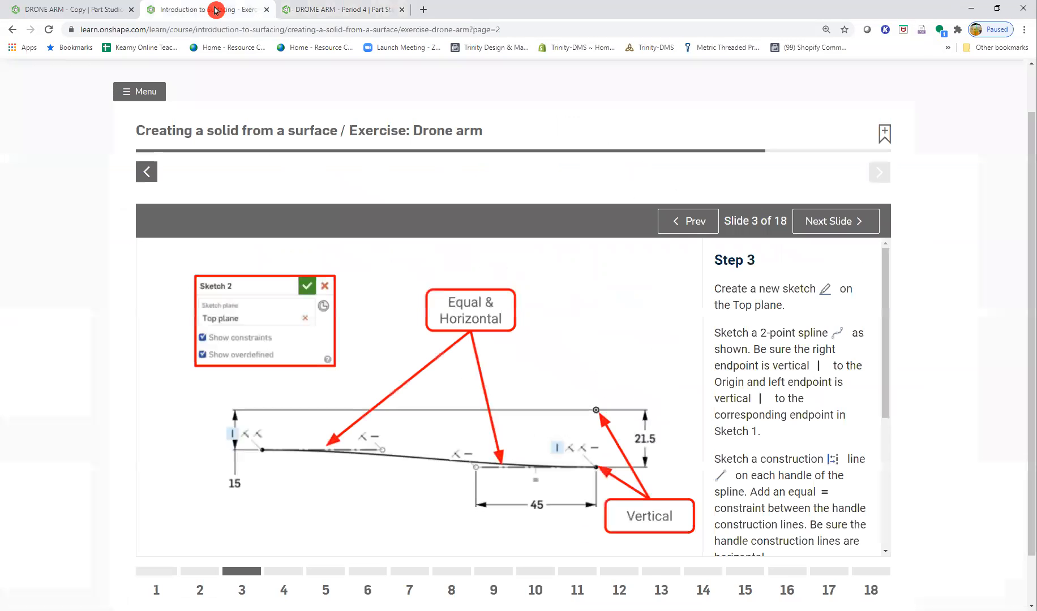
click(835, 242)
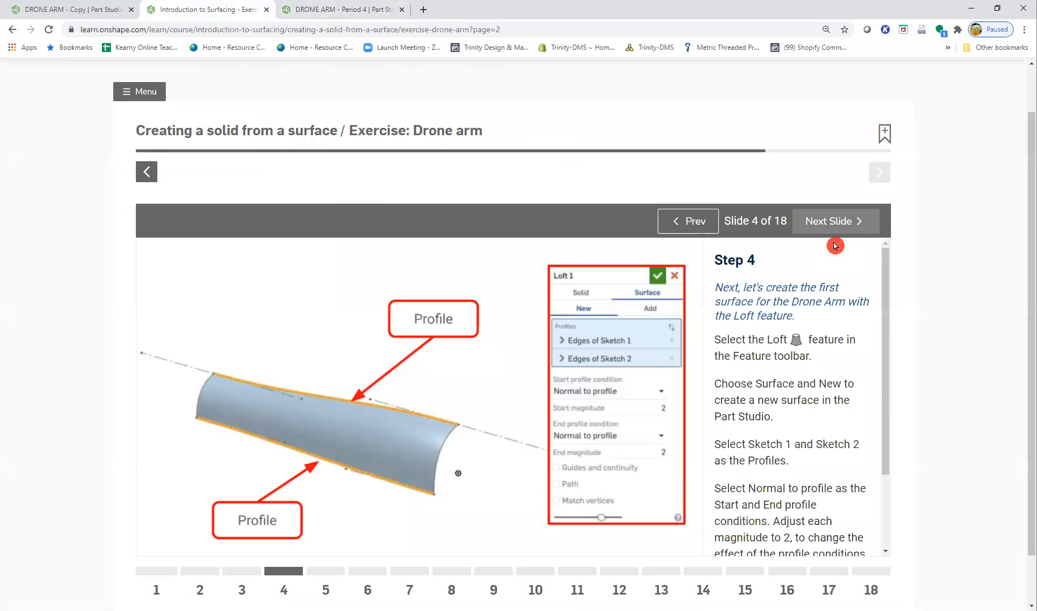
key(ctrl)
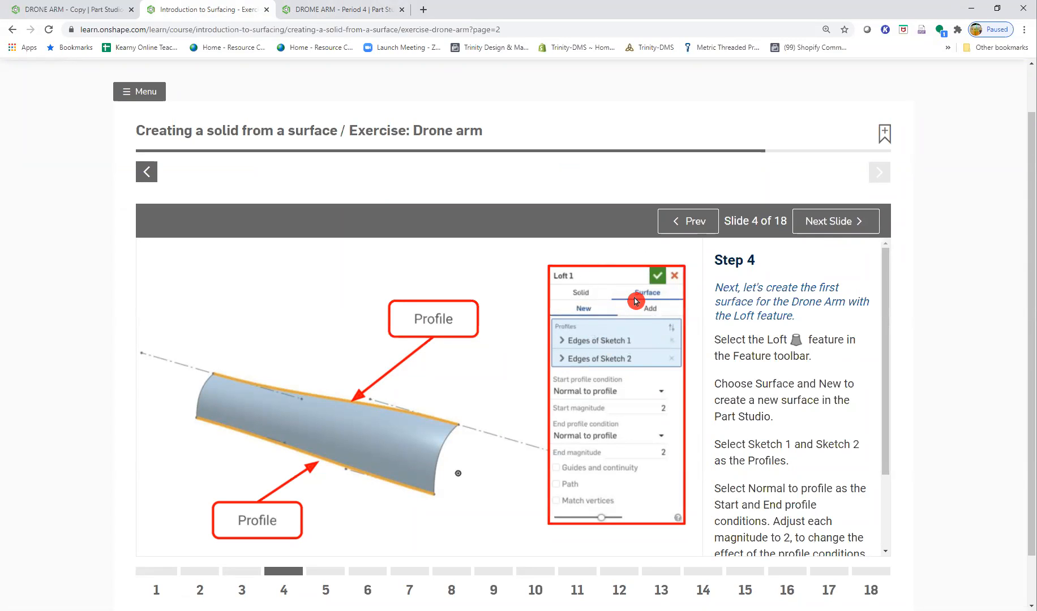
key(ctrl)
key(ctrl)
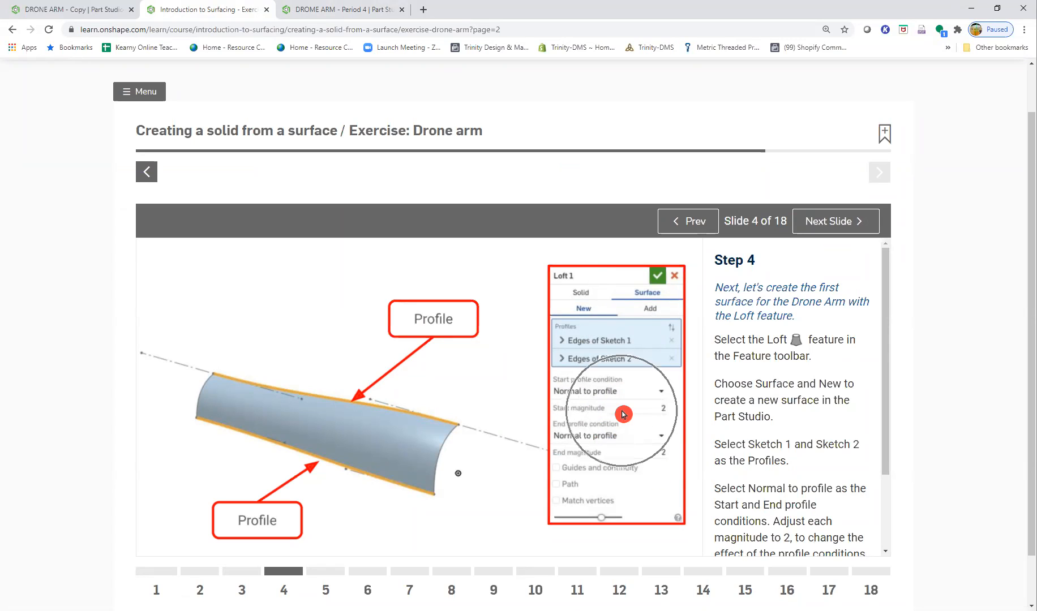
key(ctrl)
key(ctrl)
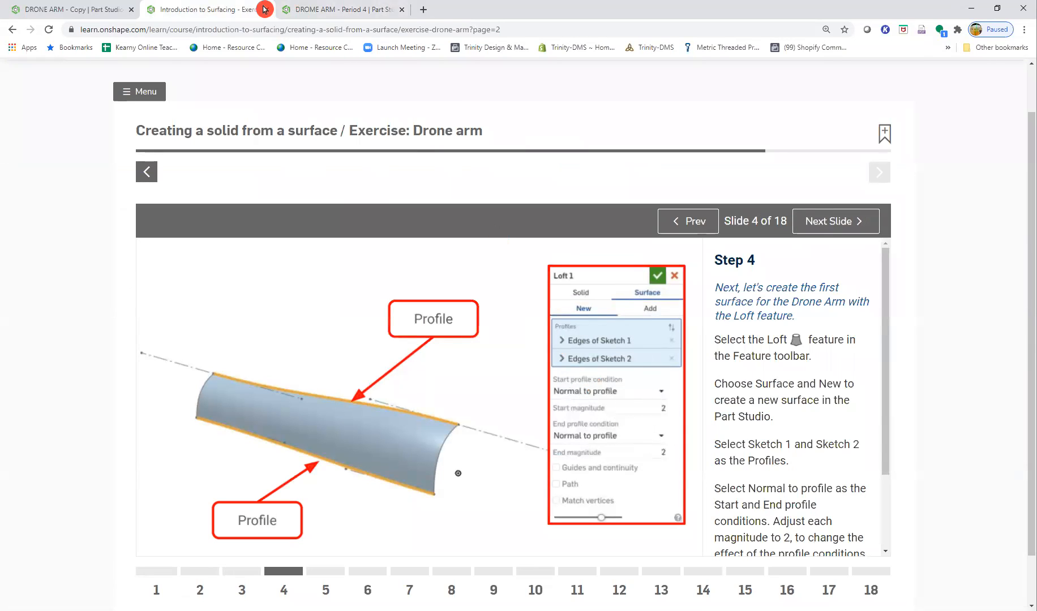
- Back in the DROME ARM - Period 4 part studio, start a Loft set to create a new surface
click(291, 9)
key(ctrl)
click(127, 84)
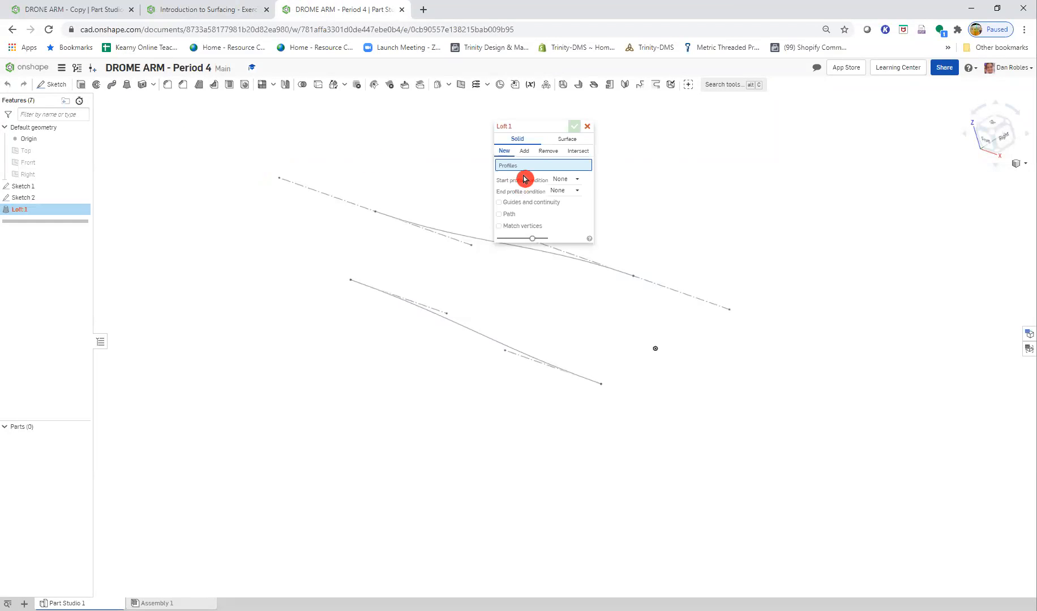
key(ctrl)
click(566, 139)
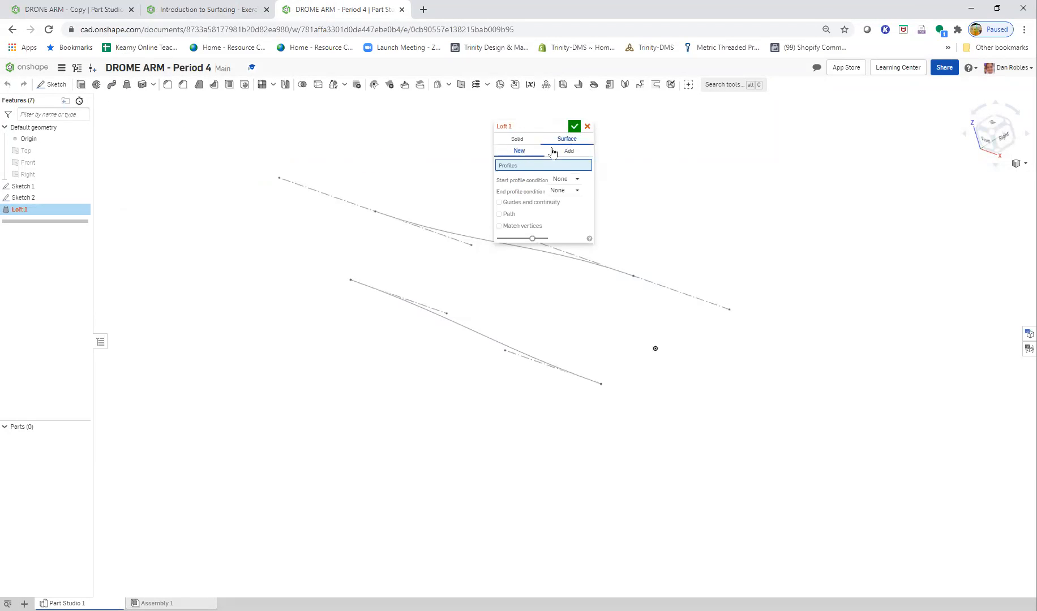
key(ctrl)
click(532, 164)
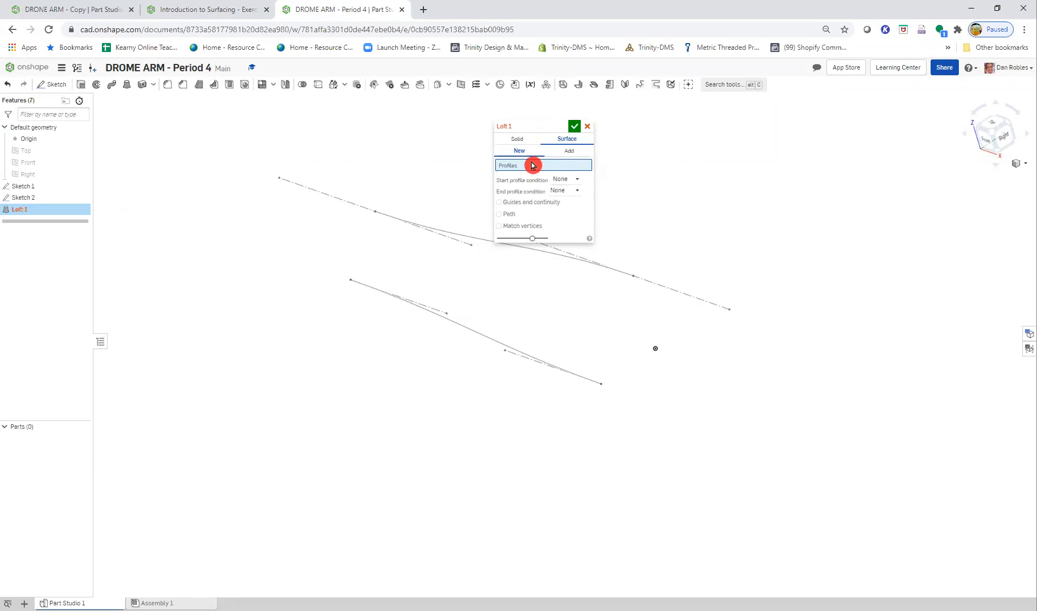
- Set the loft's start profile condition to Normal to profile with a start magnitude of 2
click(562, 180)
key(ctrl)
click(585, 207)
click(548, 202)
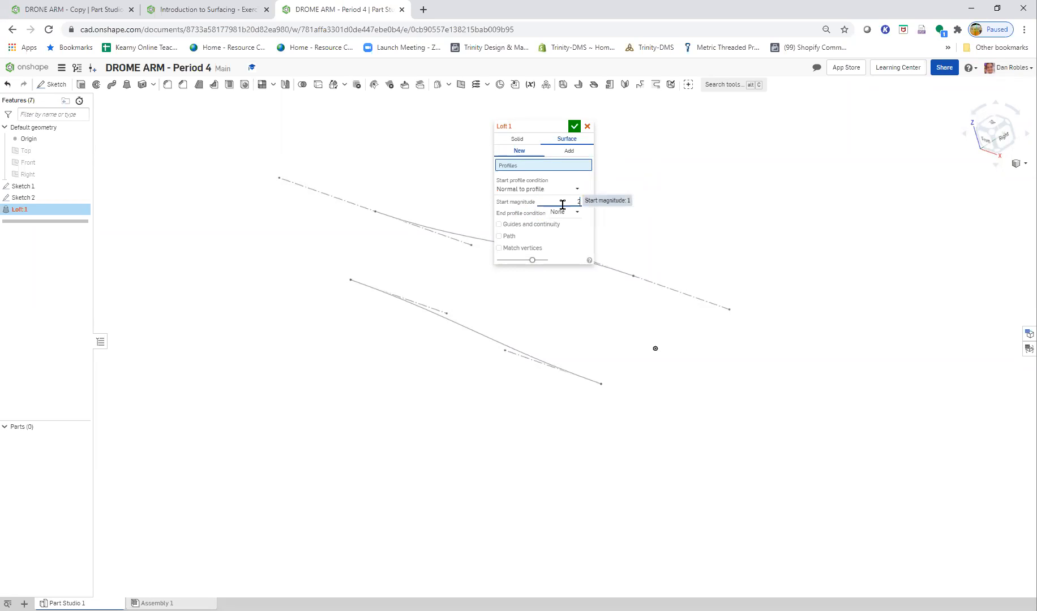
- Set the loft's end profile condition to Normal to profile with an end magnitude of 2
click(555, 221)
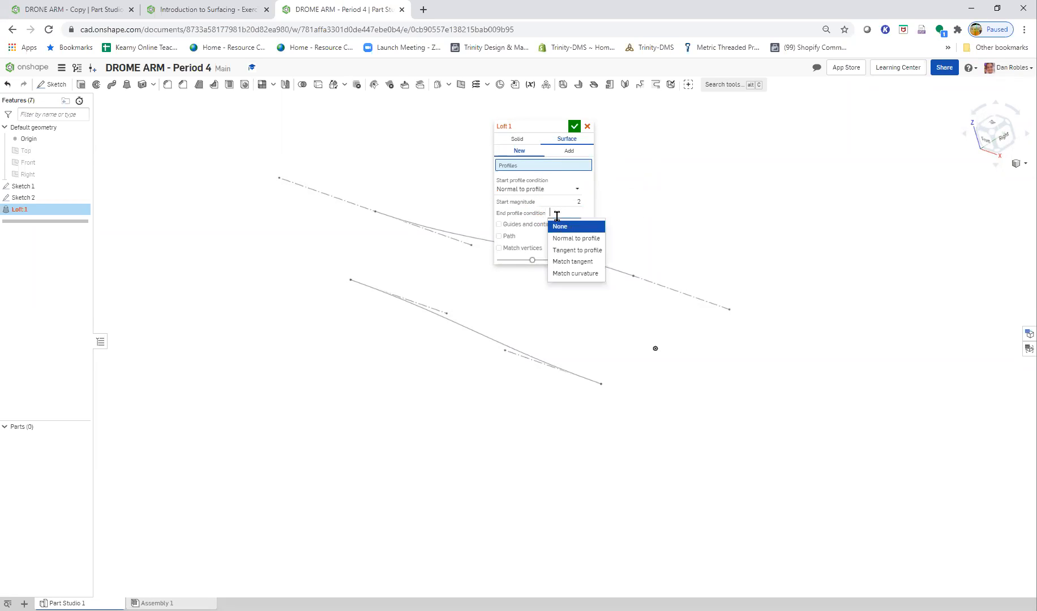
click(576, 236)
click(575, 219)
click(579, 222)
click(566, 234)
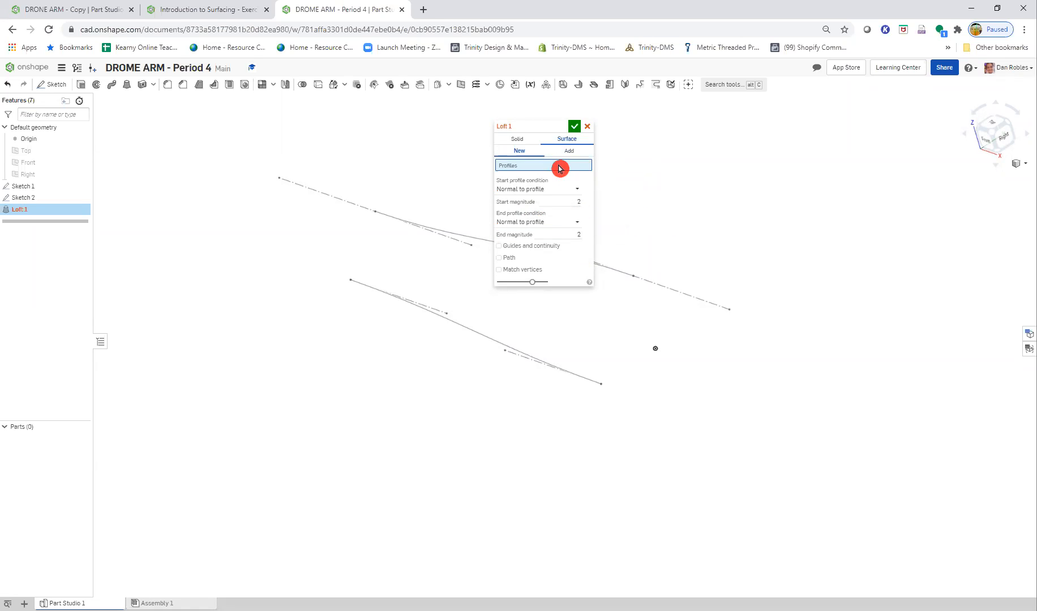
- Select the Sketch 1 and Sketch 2 splines as the loft profiles and inspect the resulting surface from several sides
key(ctrl)
key(ctrl)
key(ctrl)
key(ctrl)
click(474, 240)
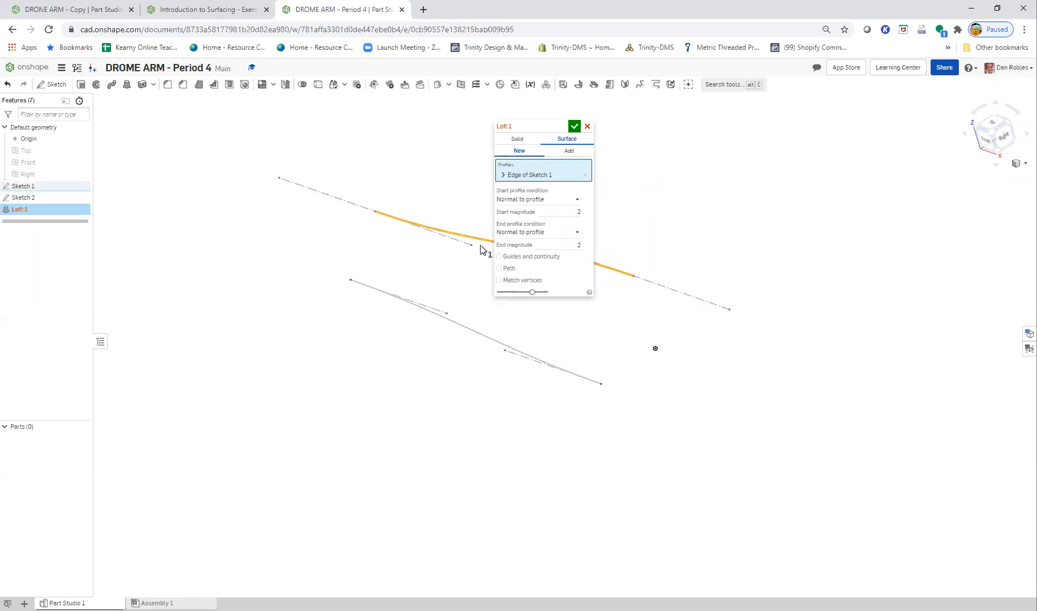
click(470, 331)
mouse_move(468, 384)
right_down()
mouse_move(459, 356)
mouse_move(474, 391)
right_up()
scroll(473, 391, down, 1)
scroll(472, 391, up, 1)
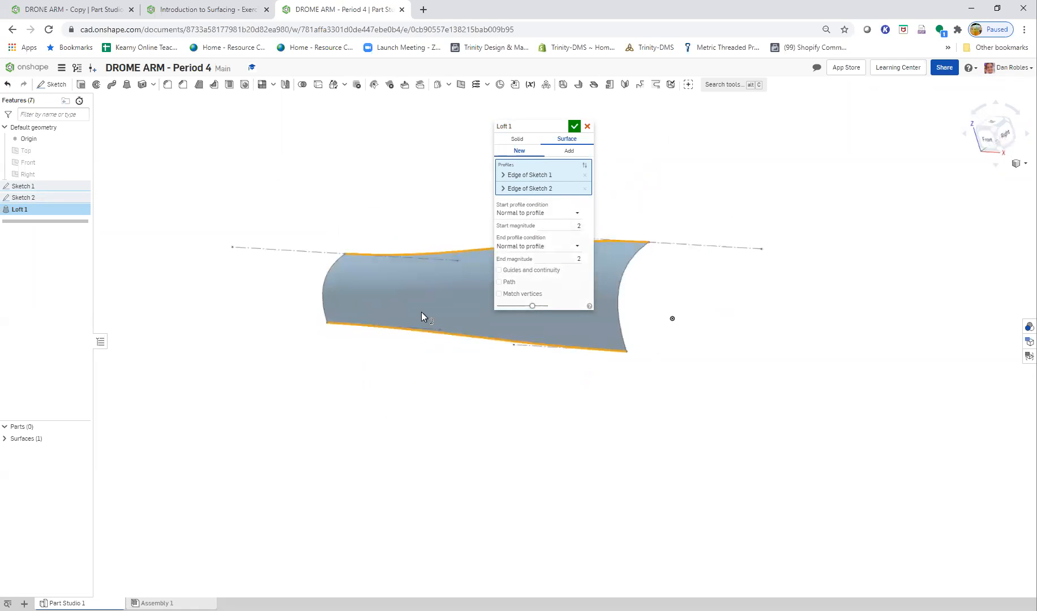
scroll(419, 309, up, 4)
middle_drag(486, 391, 473, 425)
right_drag(473, 425, 572, 415)
mouse_move(554, 407)
right_down()
mouse_move(581, 438)
mouse_move(564, 445)
mouse_move(576, 450)
mouse_move(539, 443)
mouse_move(569, 445)
mouse_move(592, 426)
mouse_move(567, 424)
mouse_move(568, 413)
right_up()
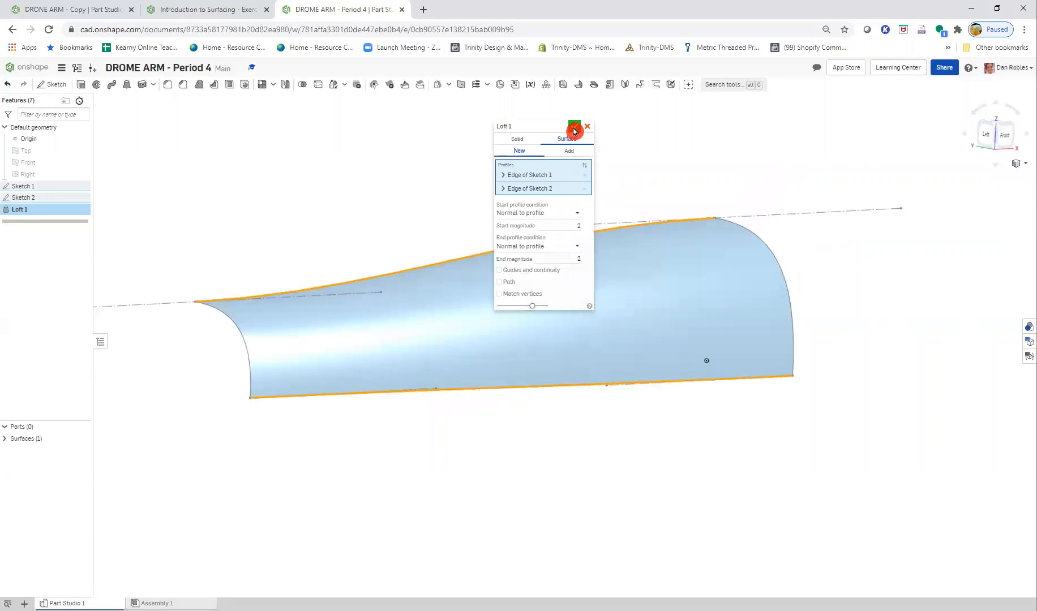
- Accept the surface loft and review the Step 5 mirror settings in the Onshape surfacing exercise
click(574, 127)
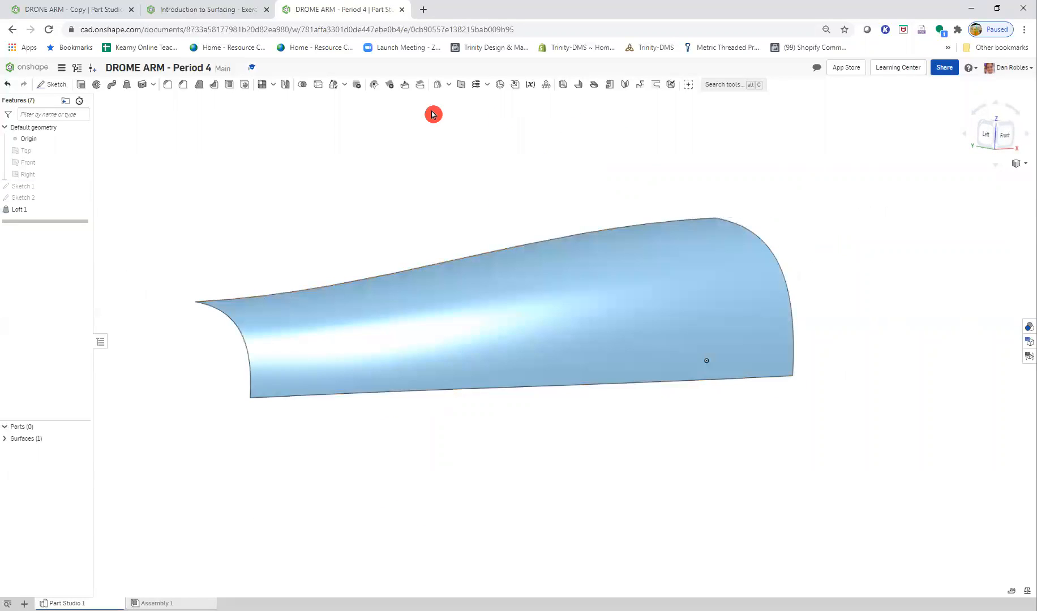
click(234, 9)
click(814, 222)
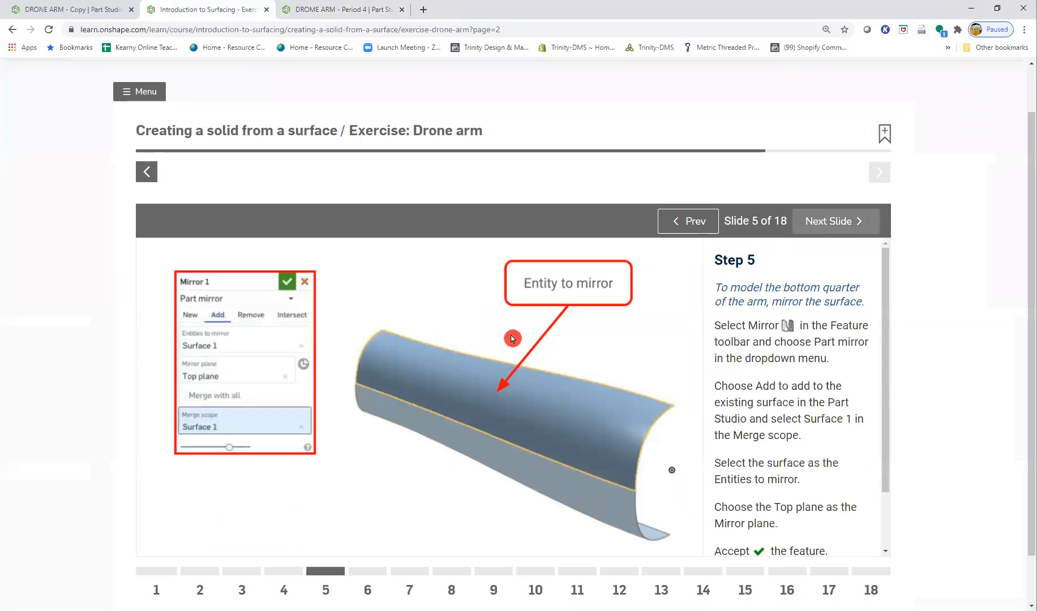
click(499, 371)
click(500, 371)
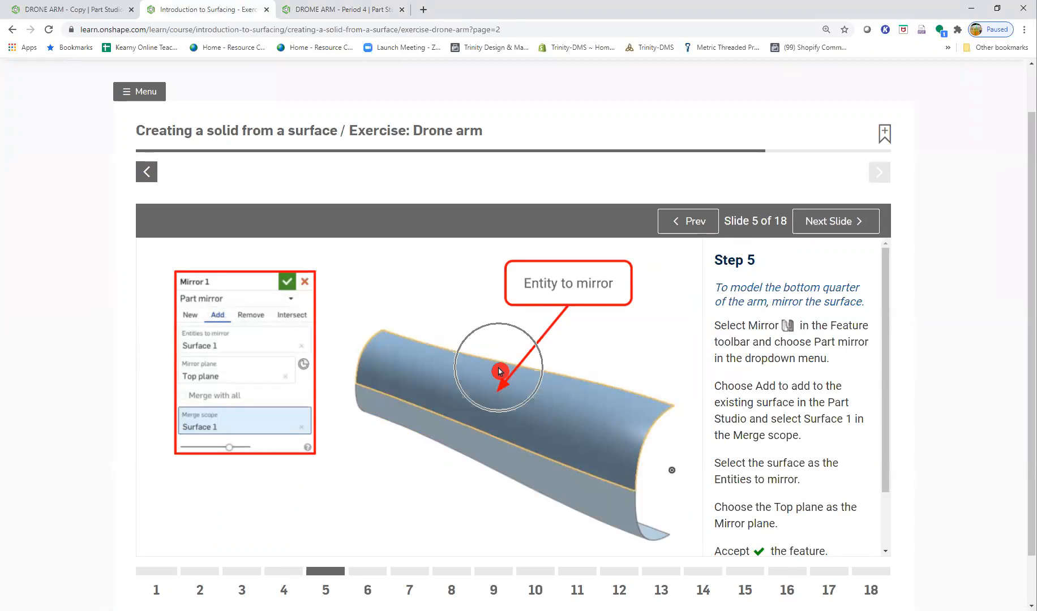
click(228, 322)
- In the DROME ARM - Period 4 part studio, set up a Part mirror with Add, mirroring Surface 1 about the Top plane
click(367, 10)
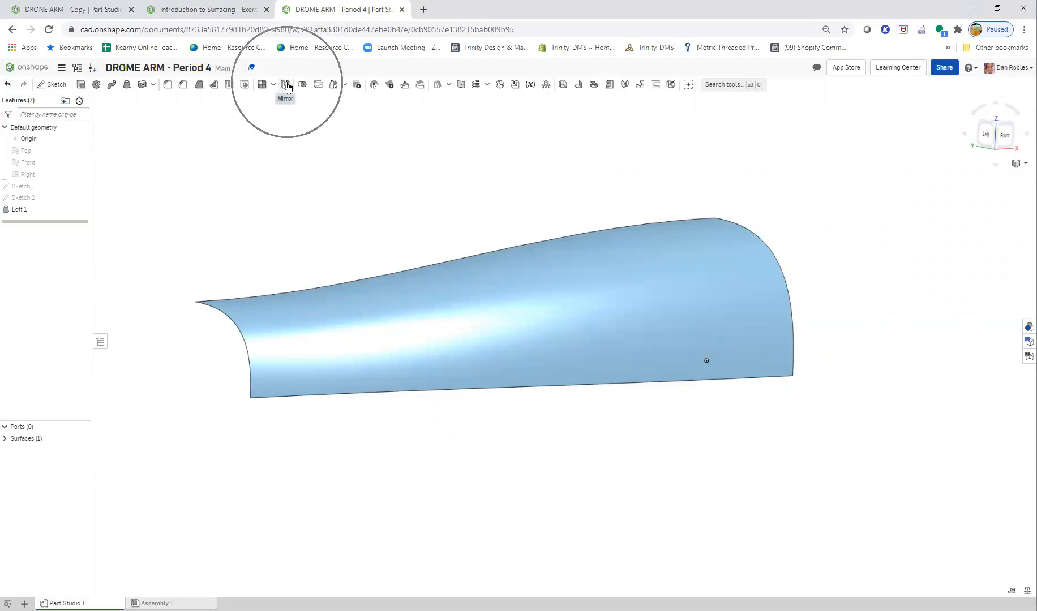
click(286, 85)
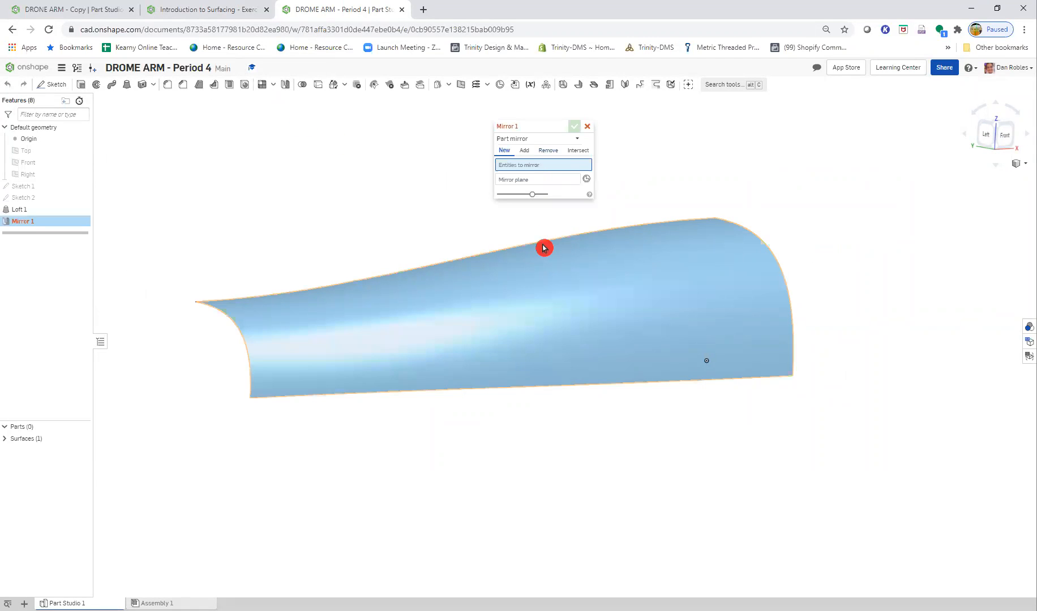
click(526, 151)
click(535, 301)
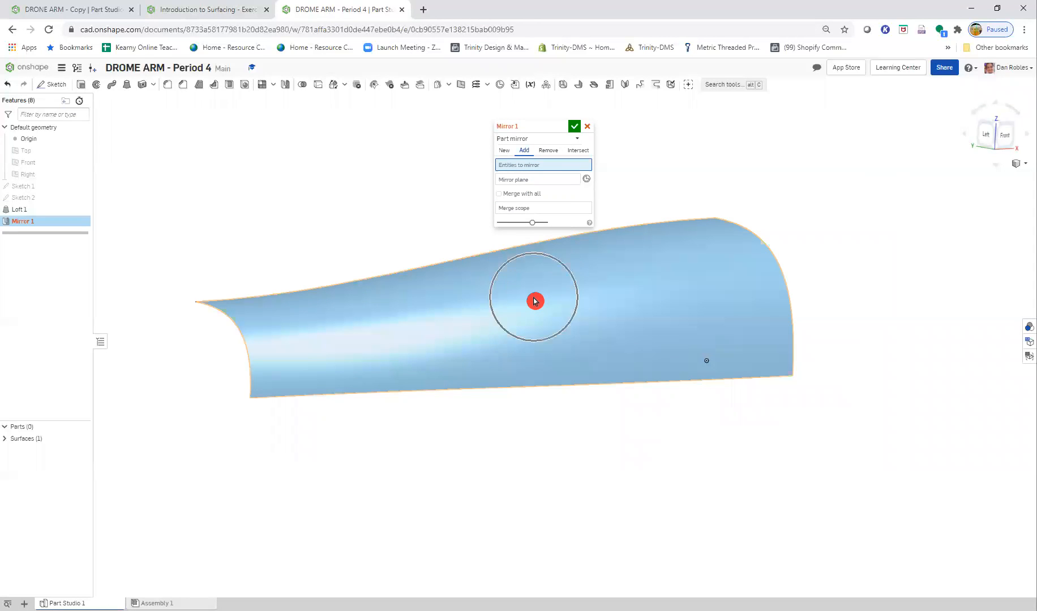
click(528, 191)
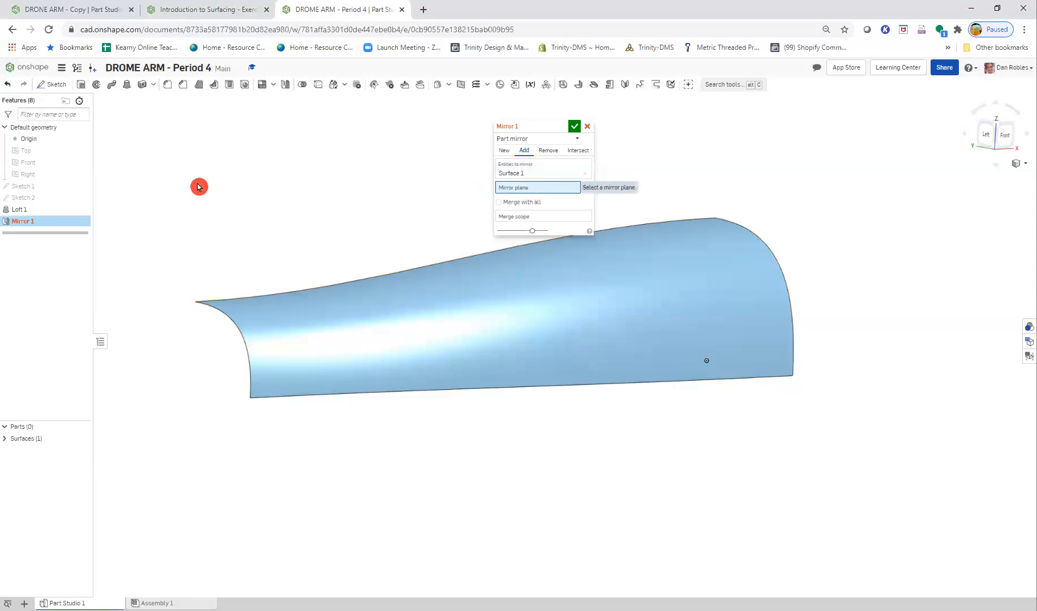
click(35, 156)
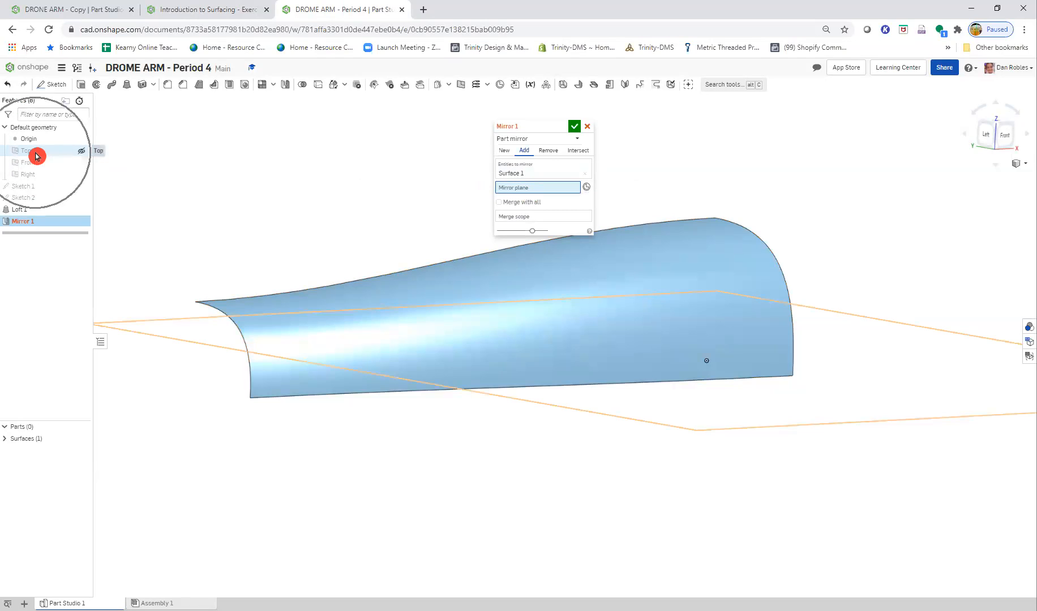
- Set the mirror's merge scope to Surface 1, accept the feature and inspect the mirrored surface
click(517, 230)
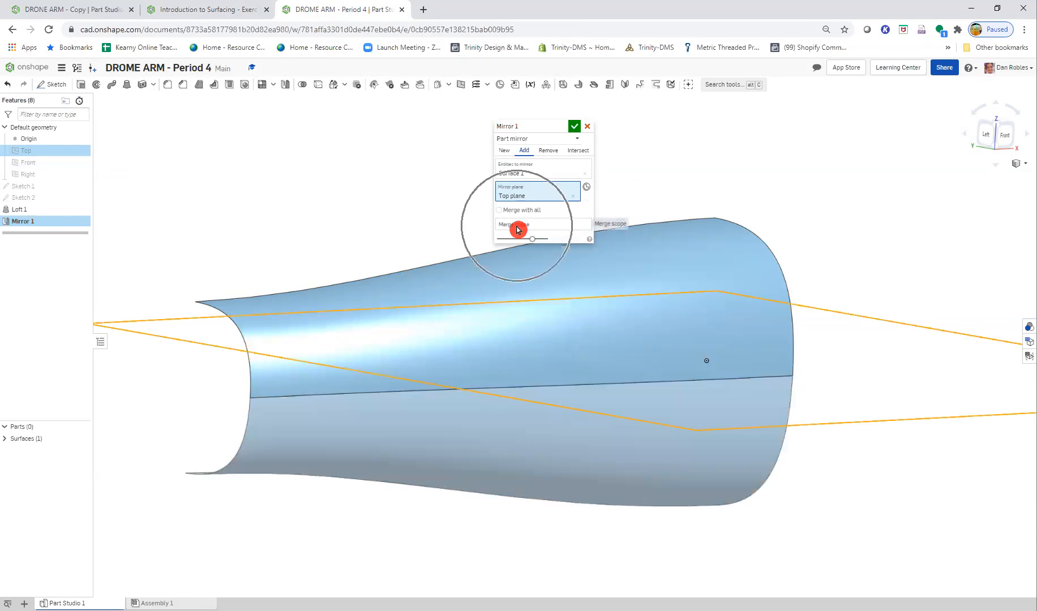
click(542, 329)
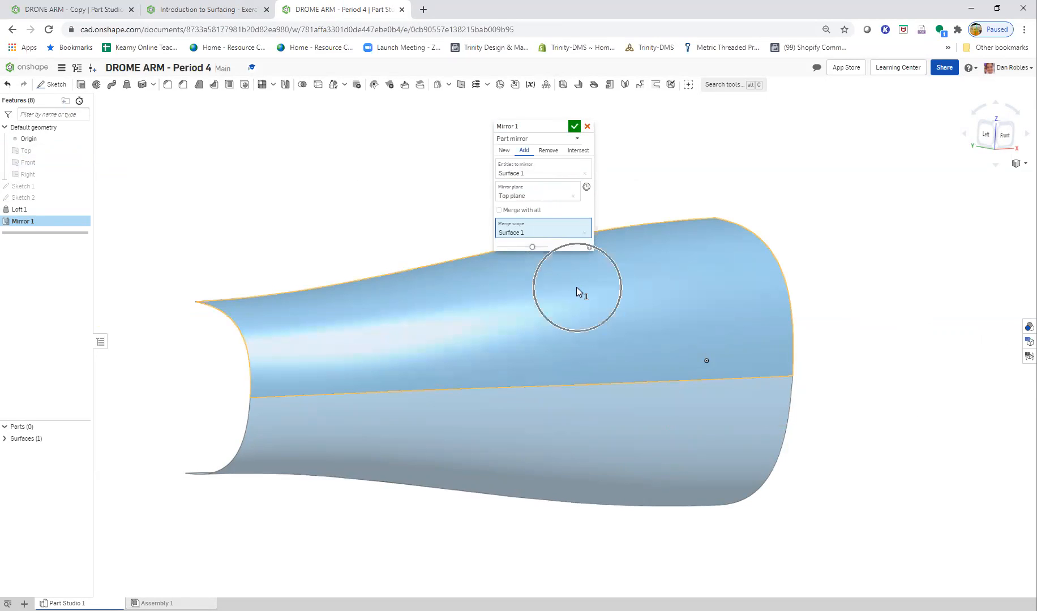
click(571, 126)
right_drag(700, 535, 732, 565)
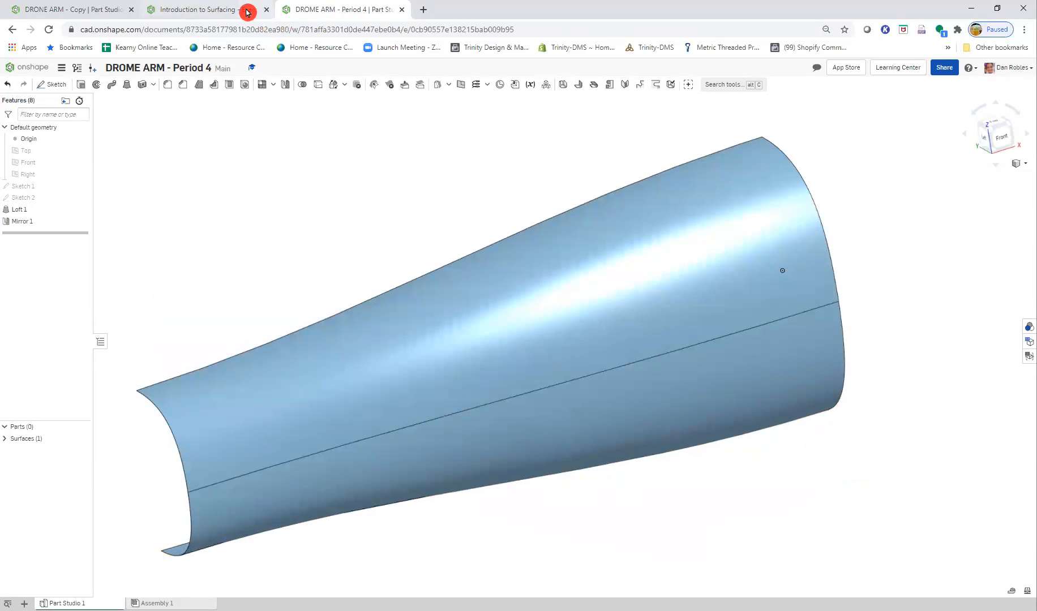
- Read Steps 6 and 7 of the surfacing exercise for the end profile's geometry and dimensions
click(247, 9)
click(856, 224)
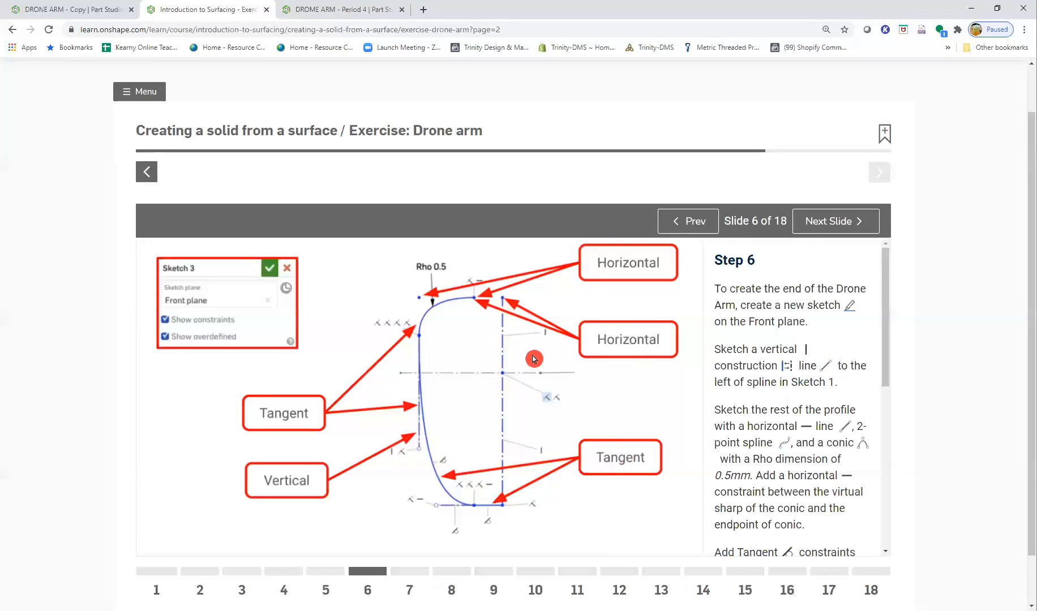
click(556, 387)
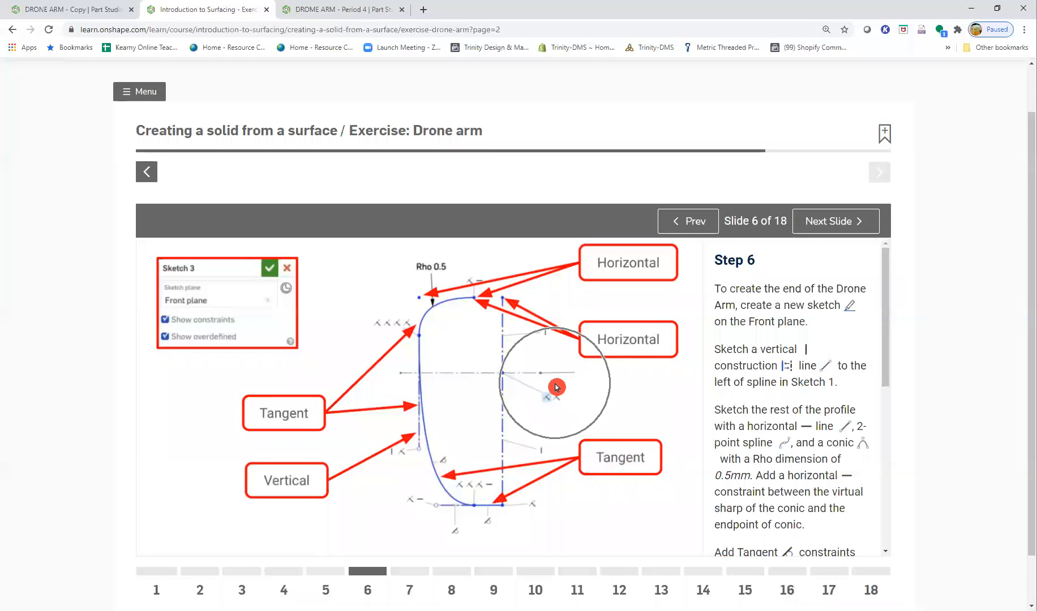
click(811, 218)
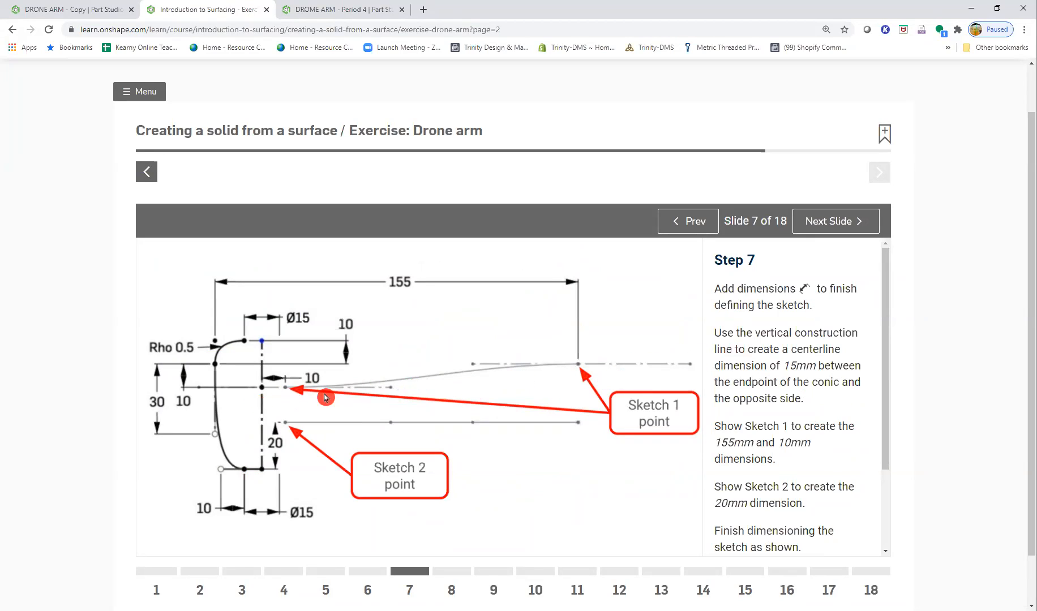
click(275, 392)
click(274, 392)
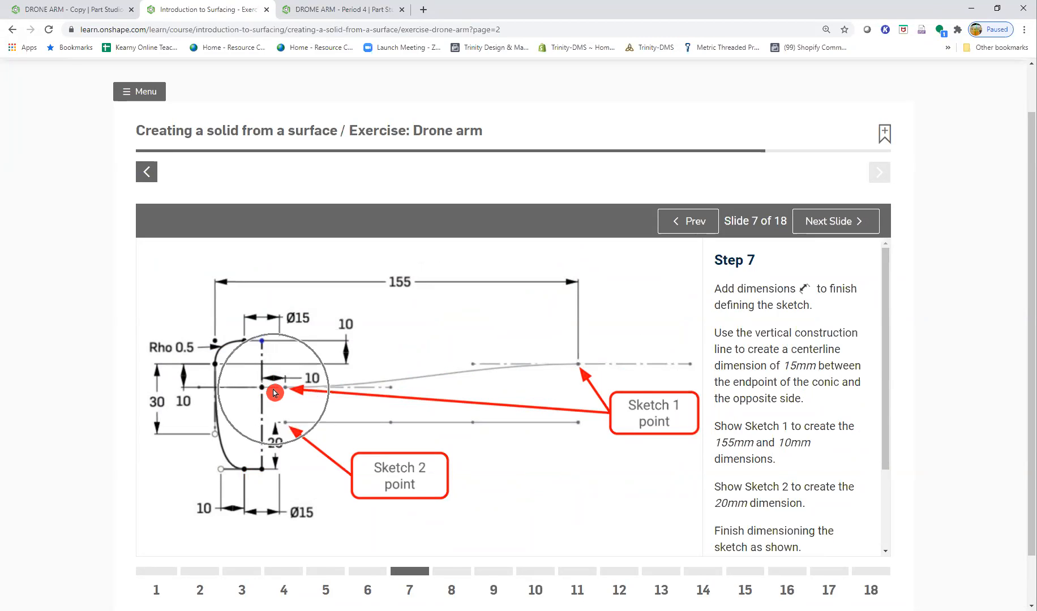
key(ctrl)
key(ctrl)
key(ctrl)
key(ctrl)
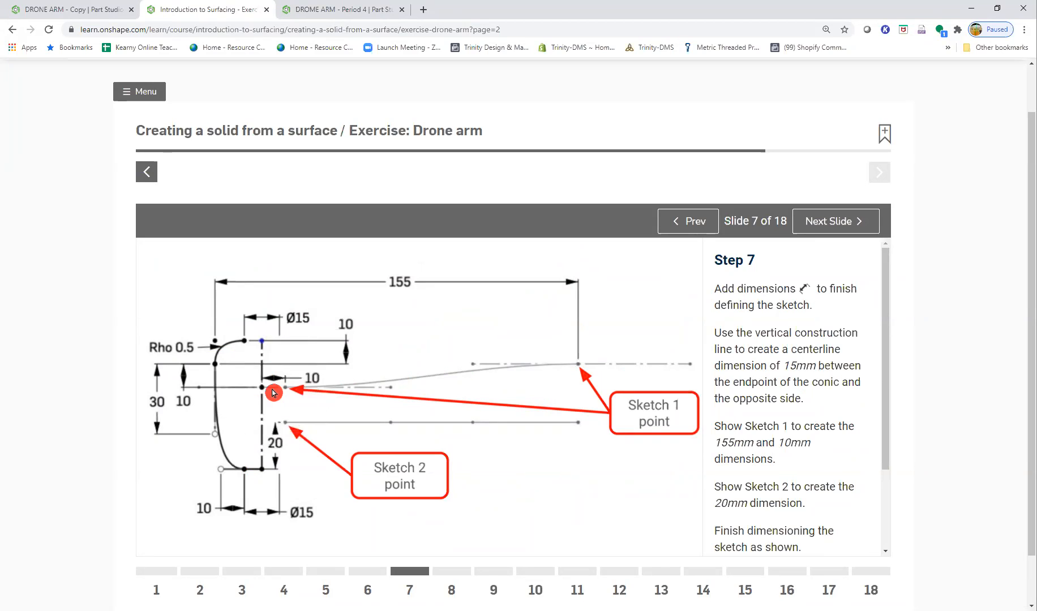
- Compare the Step 6 constraints with the Step 7 dimensions, and return to the DROME ARM - Period 4 part studio
click(688, 222)
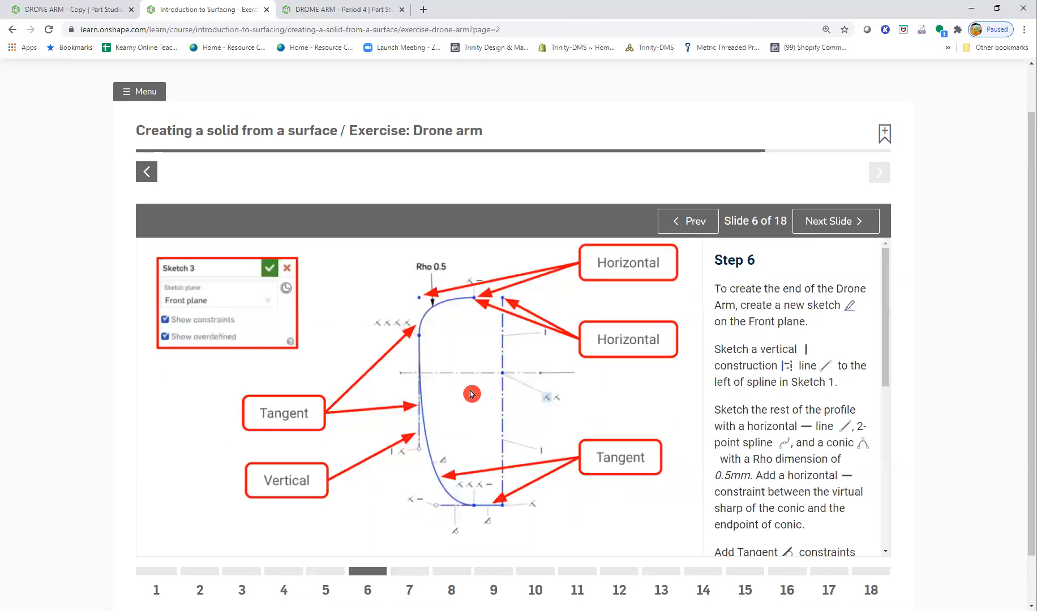
key(ctrl)
key(ctrl)
key(ctrl)
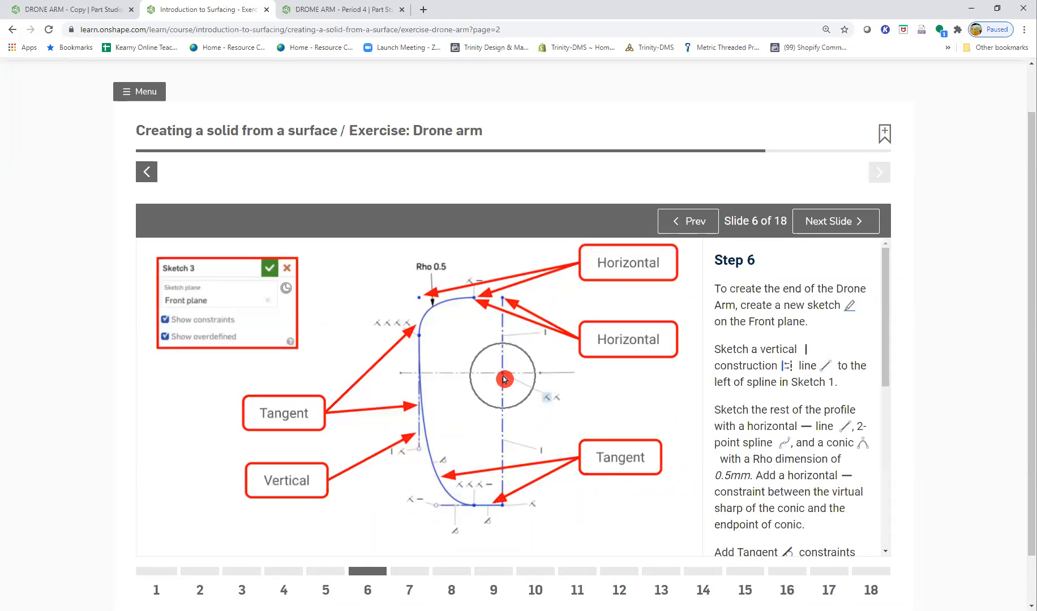
key(ctrl)
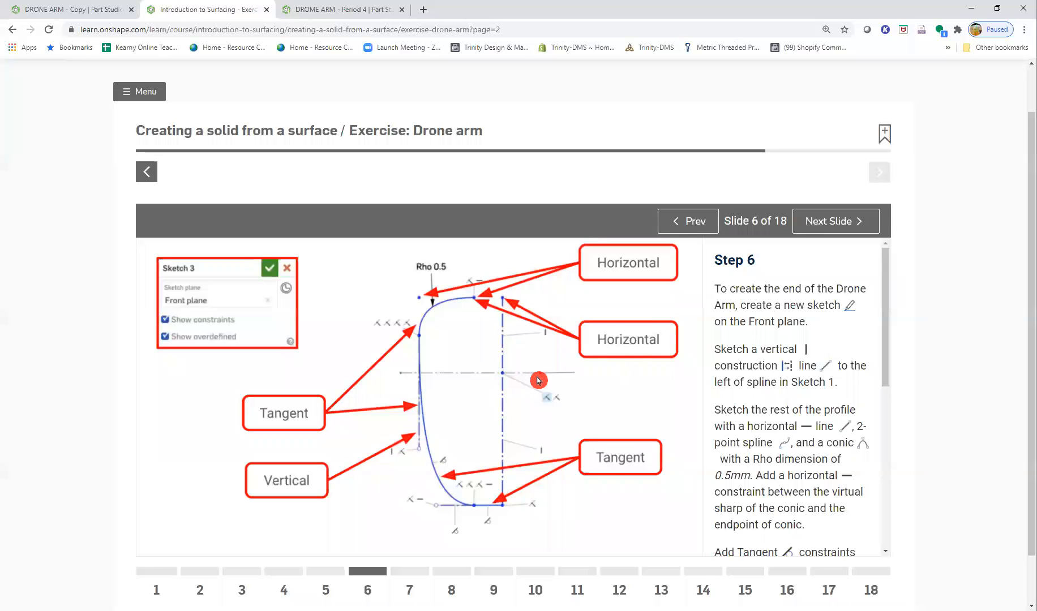
click(803, 221)
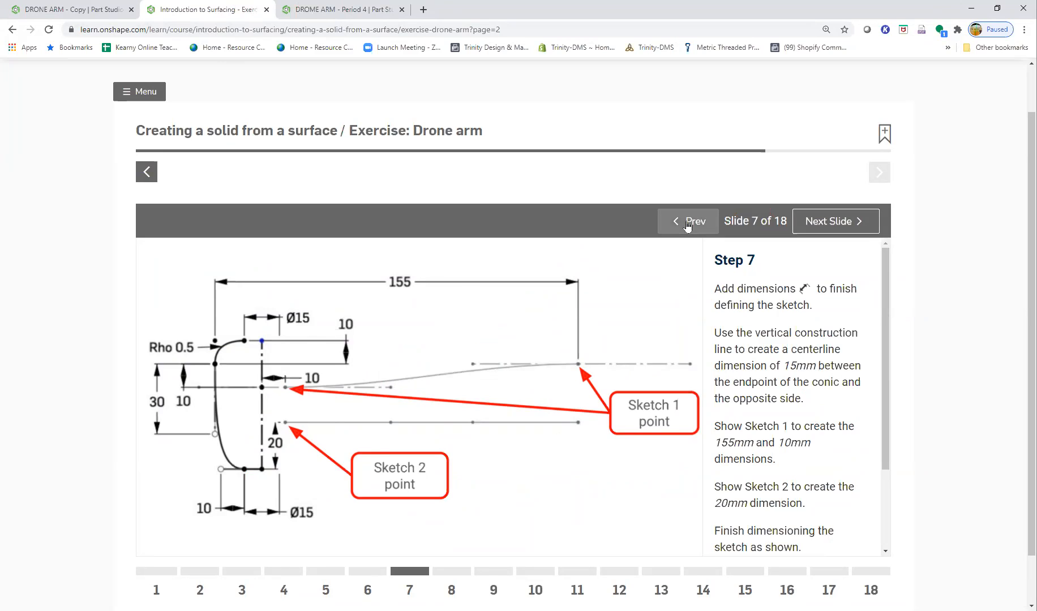
click(685, 221)
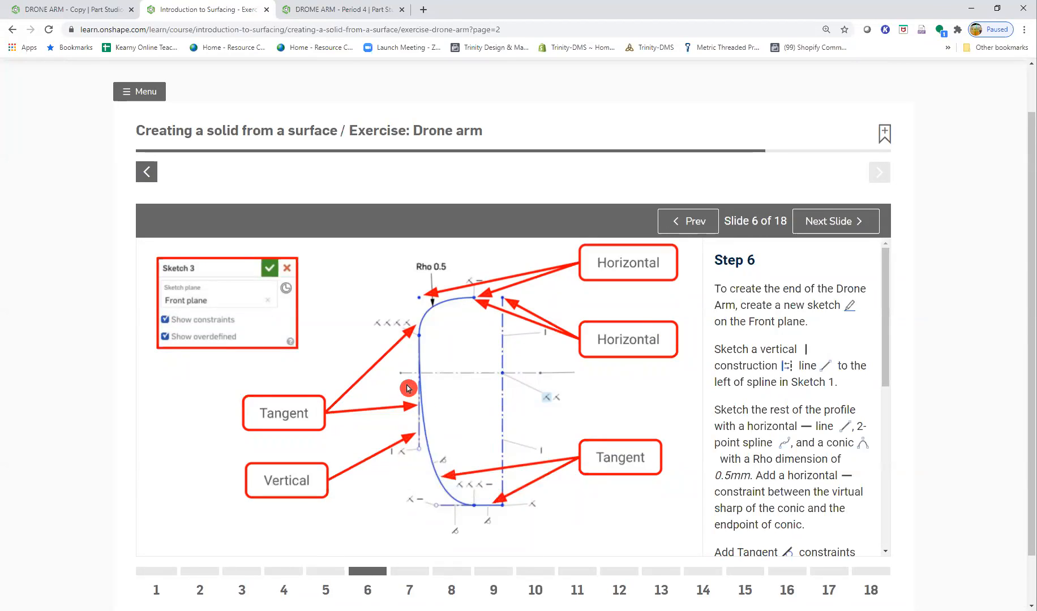
ctrl+scroll(462, 415, up, 1)
ctrl+scroll(461, 415, down, 2)
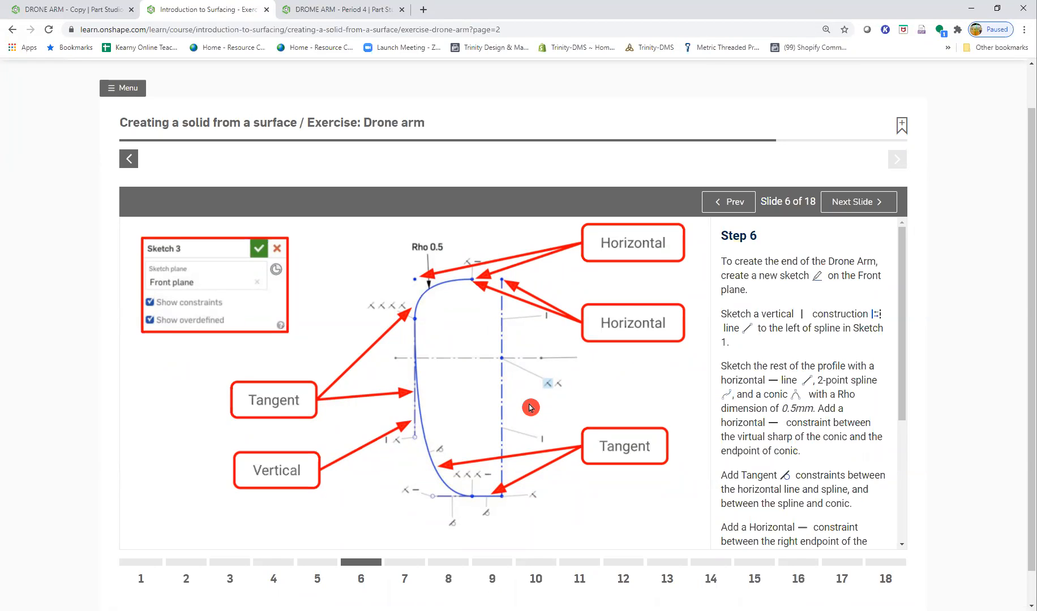
click(334, 10)
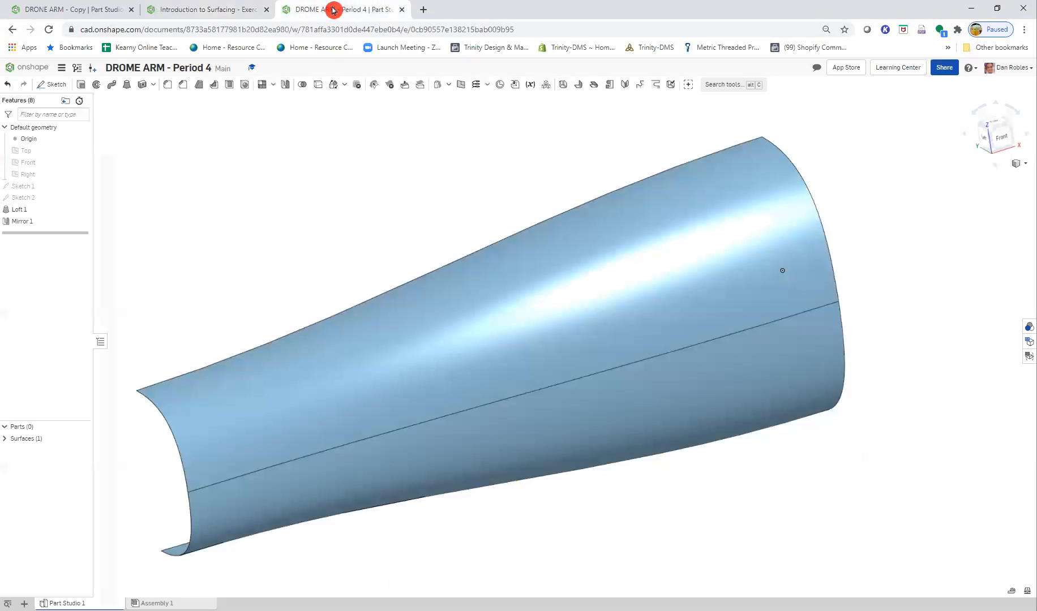
click(44, 164)
click(52, 85)
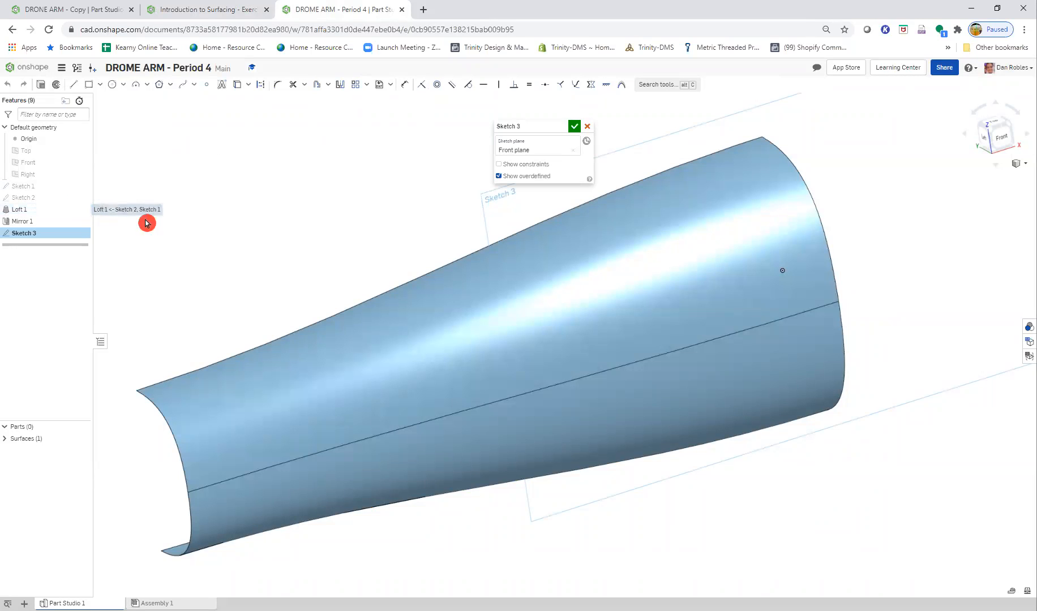
click(595, 127)
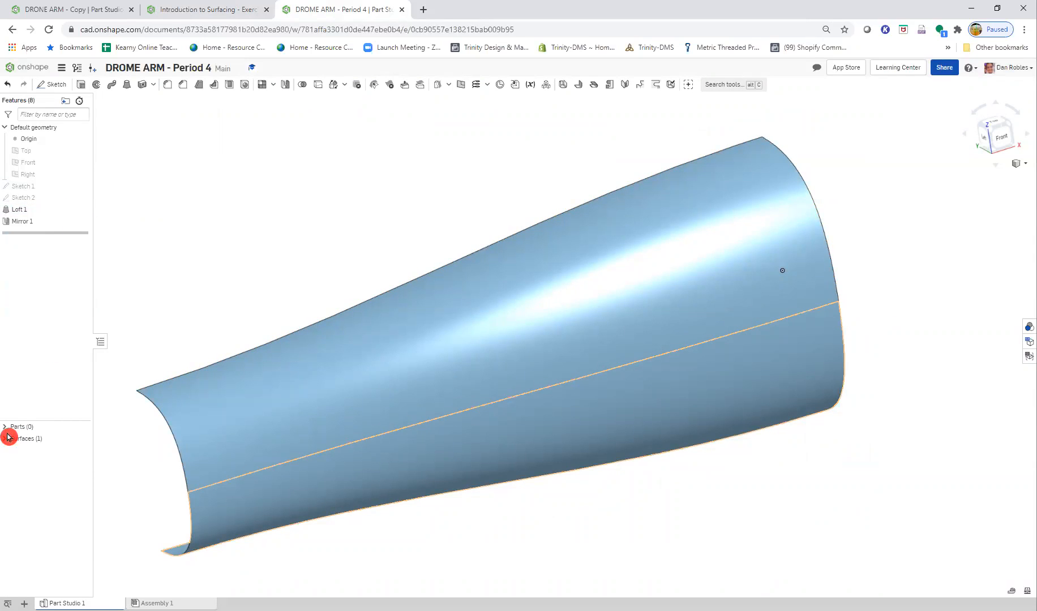
- Hide Surface 1 and show Sketch 1 in the part studio
click(82, 449)
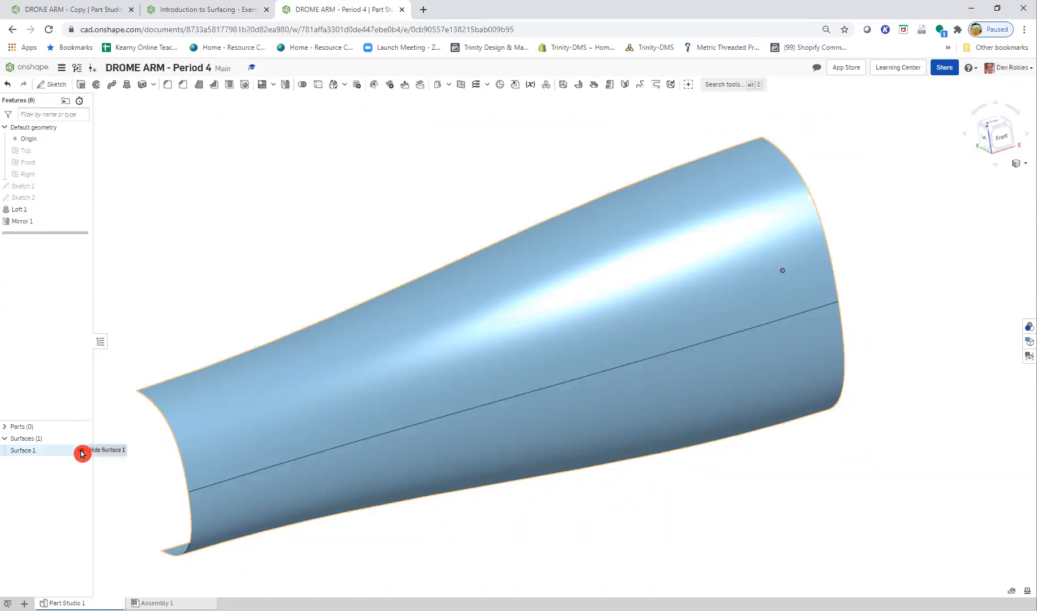
click(82, 451)
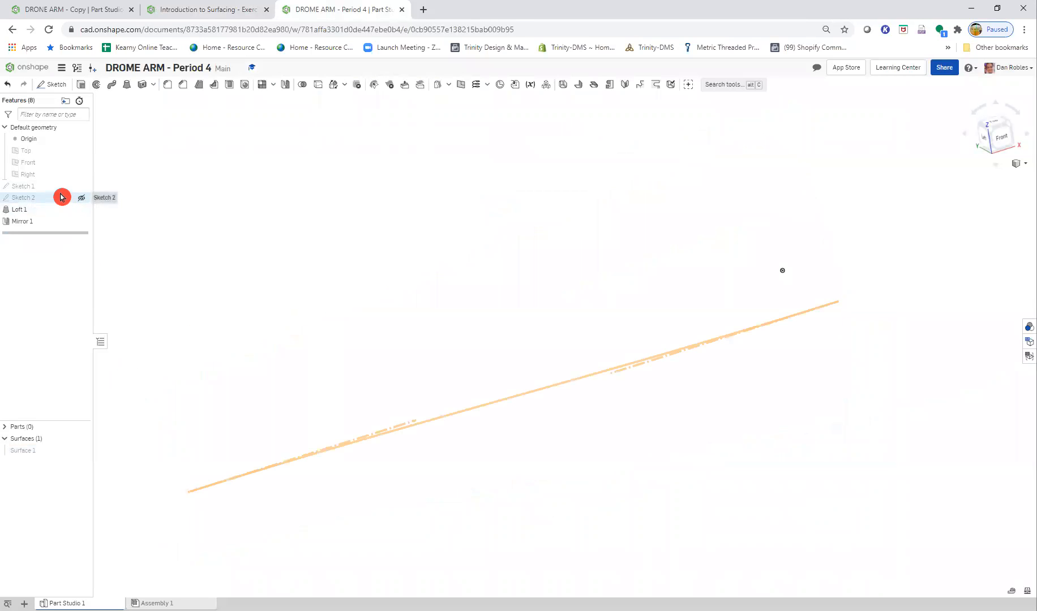
click(83, 186)
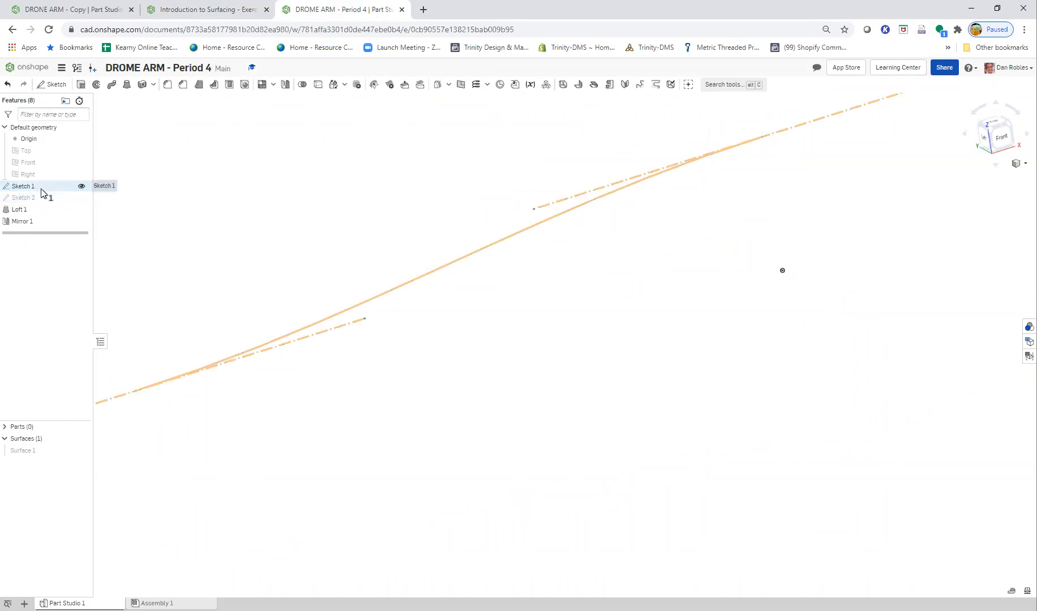
- Start a new sketch on the Front plane for the end profile of the drone arm
click(49, 165)
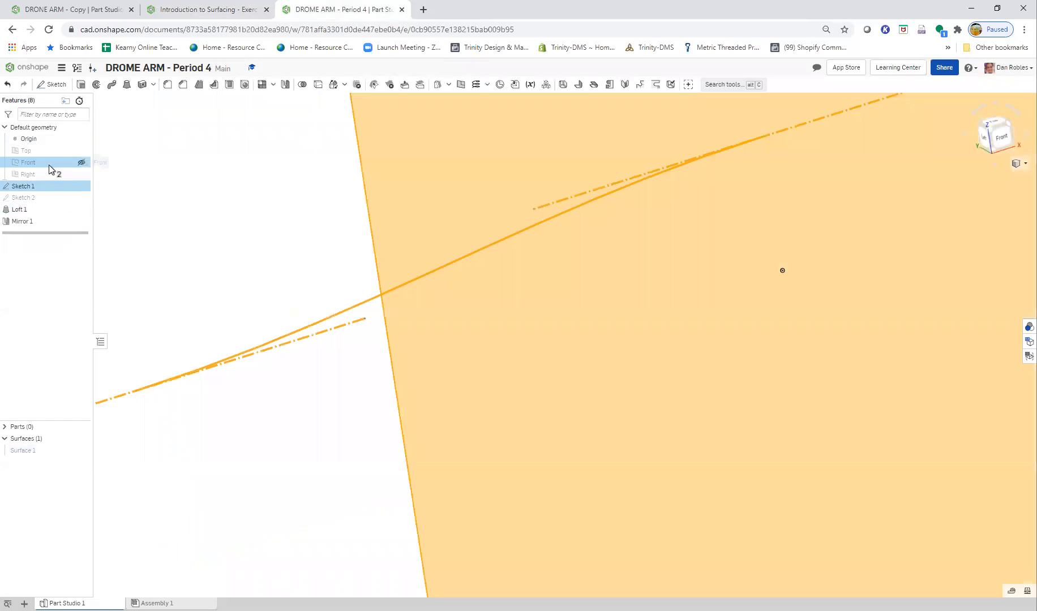
key(n)
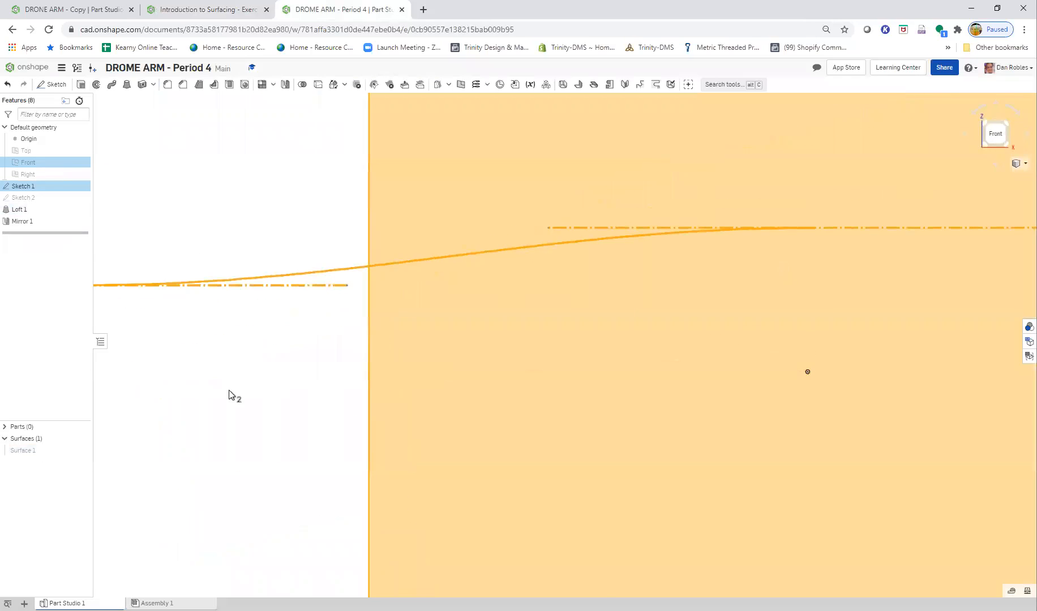
click(224, 370)
mouse_move(208, 364)
middle_down()
mouse_move(493, 405)
mouse_move(652, 401)
middle_up()
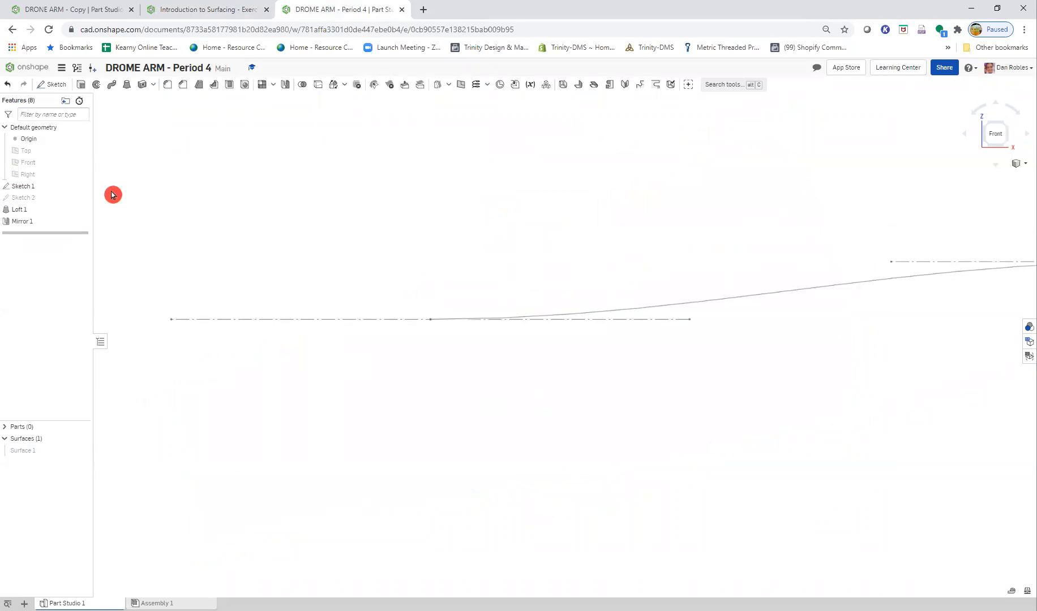
click(48, 85)
click(34, 162)
scroll(126, 303, up, 3)
scroll(126, 302, up, 2)
mouse_move(847, 334)
middle_down()
mouse_move(690, 326)
mouse_move(609, 344)
middle_up()
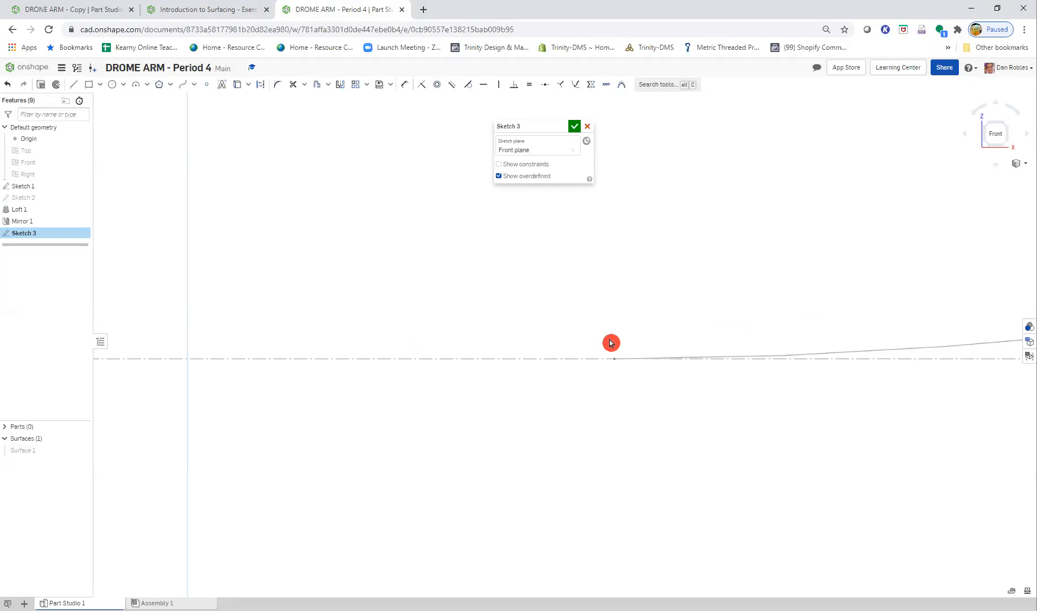
- Review Step 6 of the exercise and sketch a vertical construction line left of the Sketch 1 spline, crossing the horizontal centerline
click(197, 11)
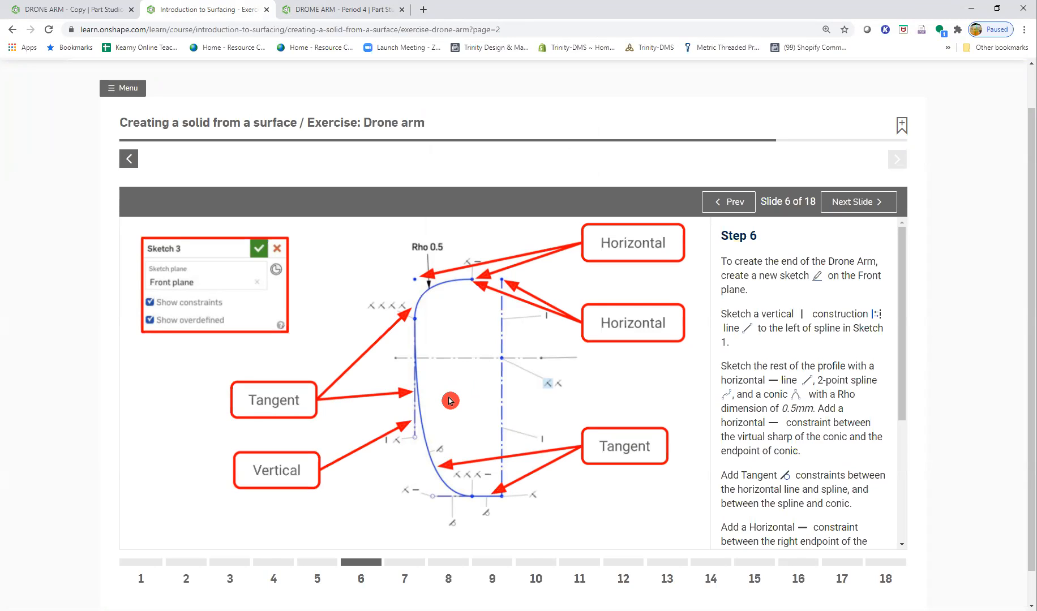
click(297, 17)
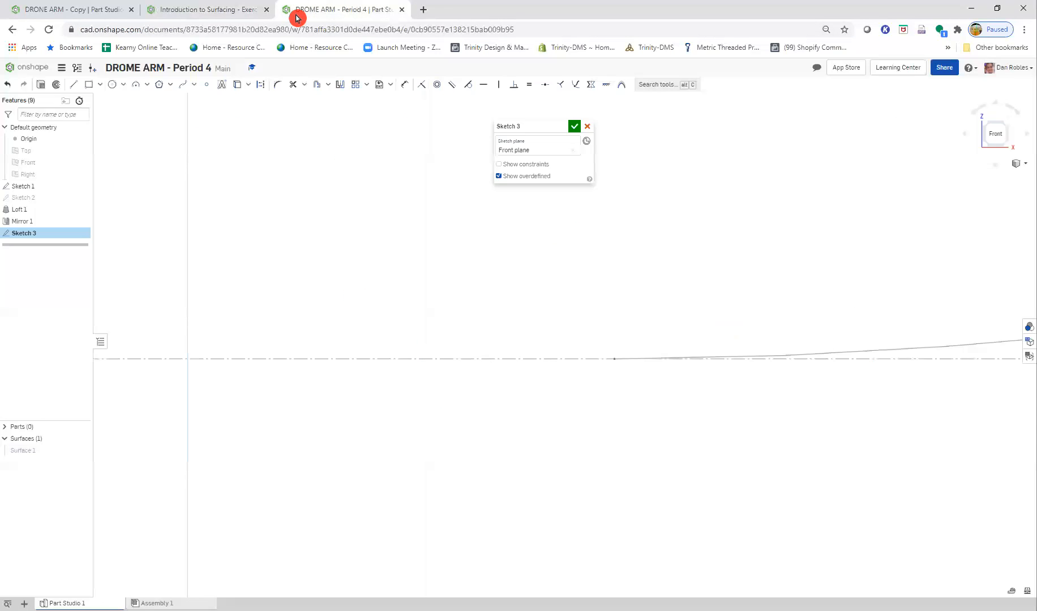
click(72, 84)
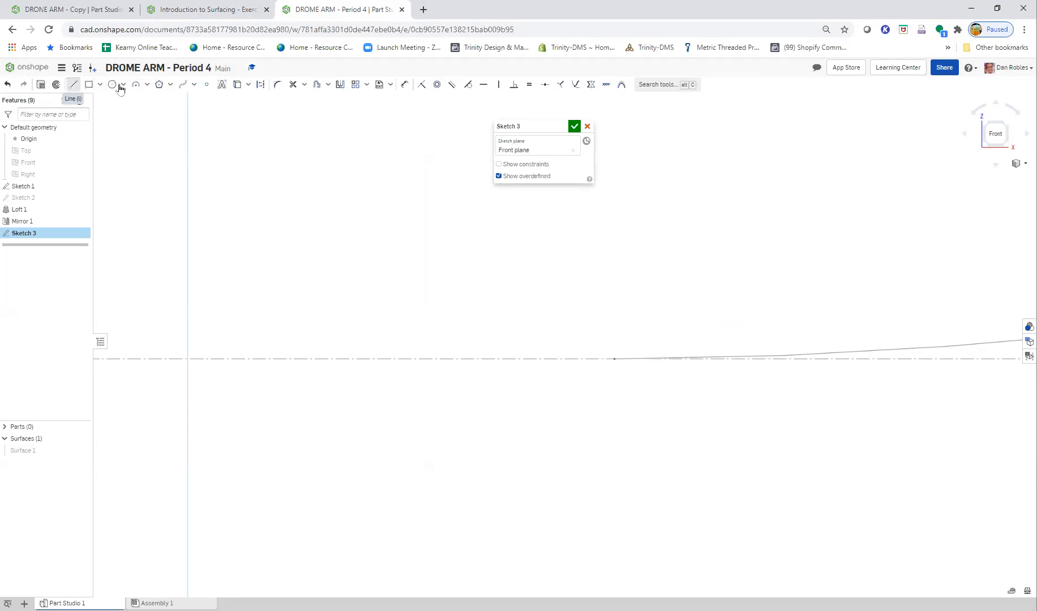
click(263, 88)
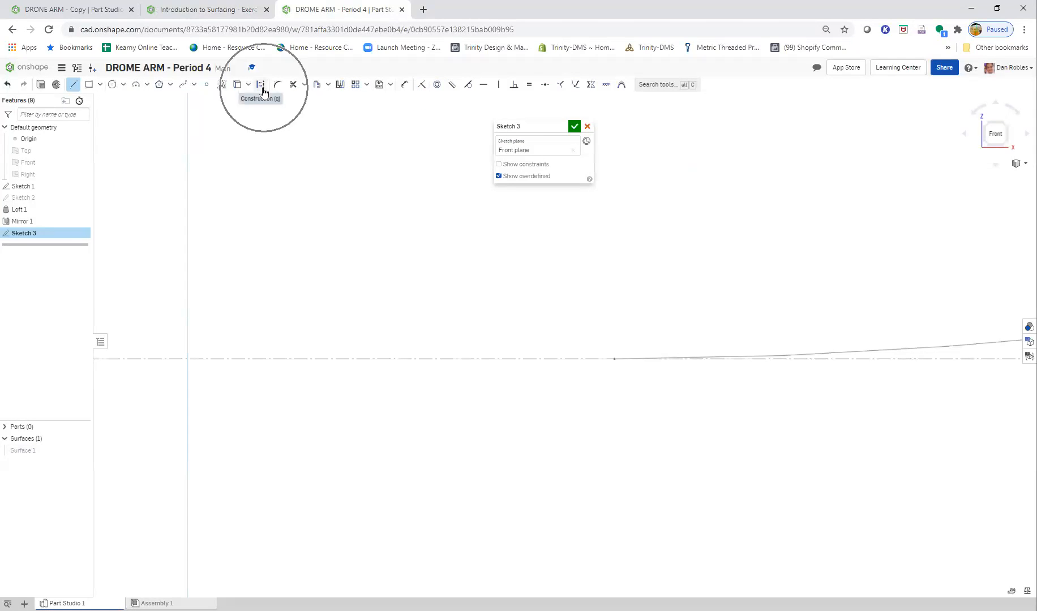
click(609, 359)
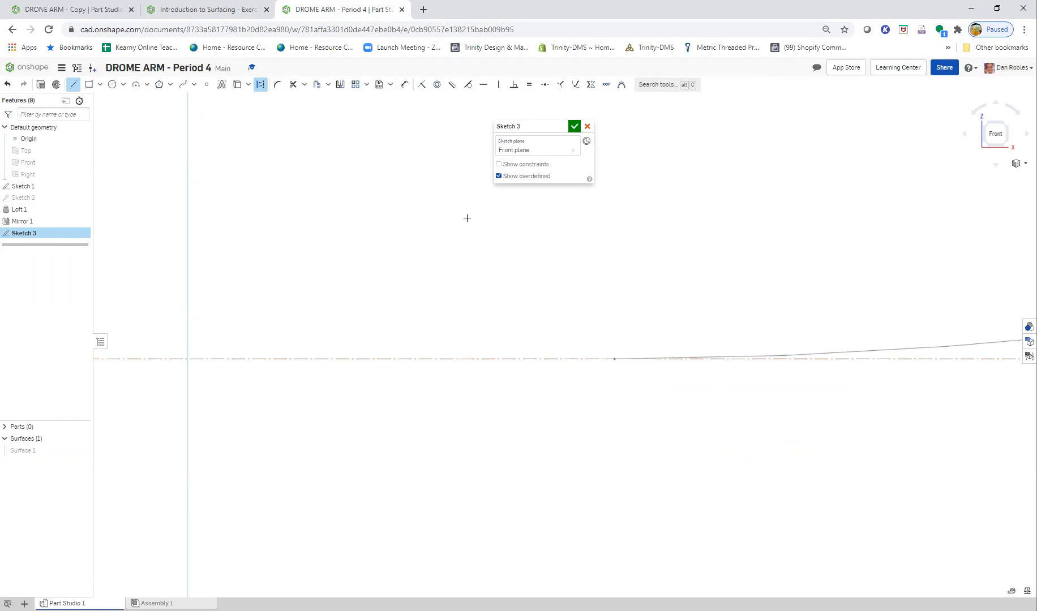
scroll(508, 400, down, 4)
middle_drag(502, 462, 486, 451)
scroll(486, 451, up, 3)
click(460, 534)
key(Escape)
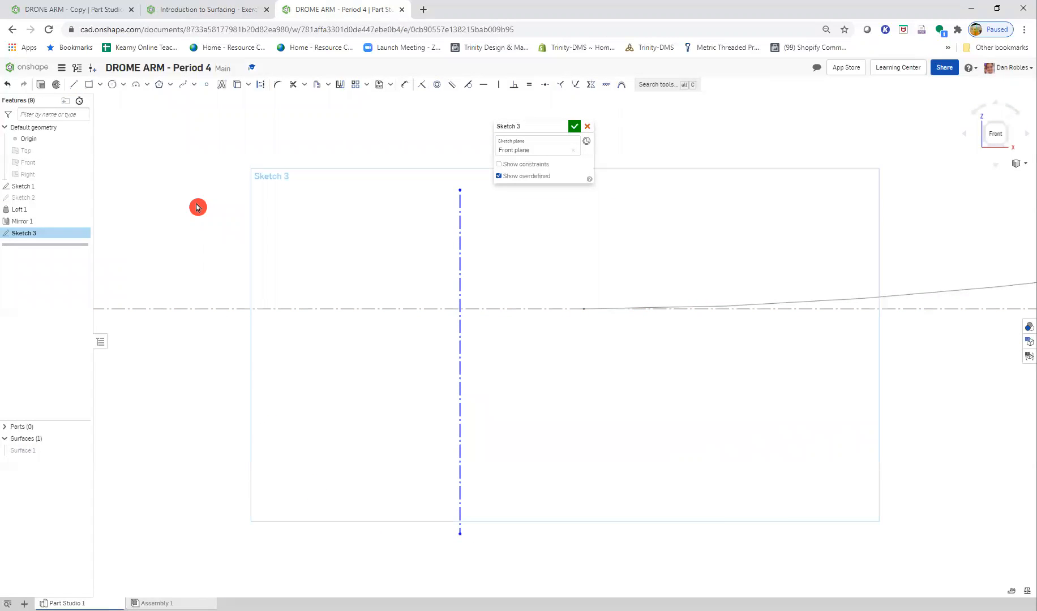
click(210, 10)
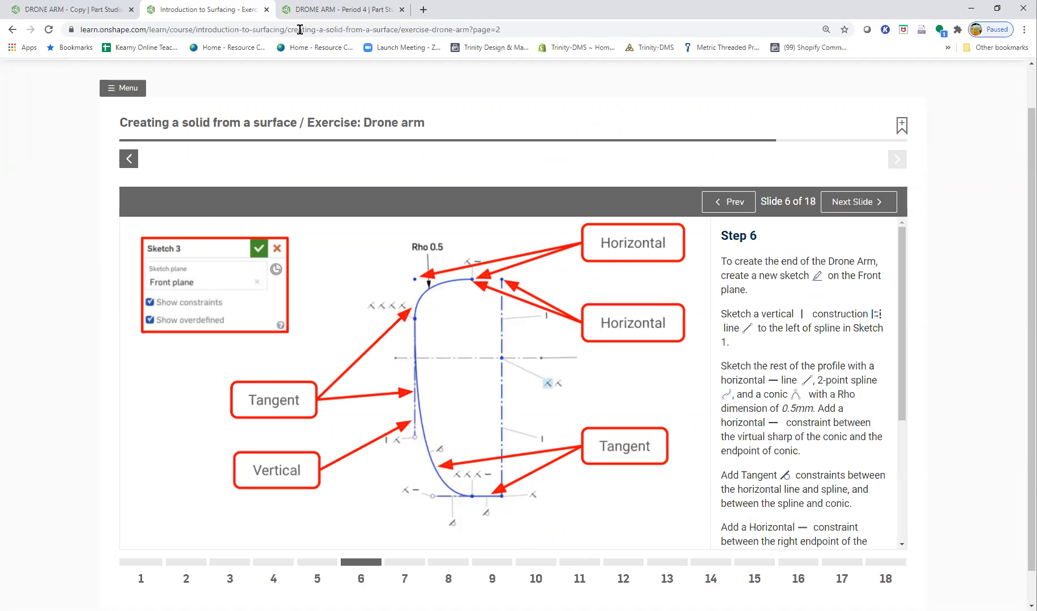
click(302, 9)
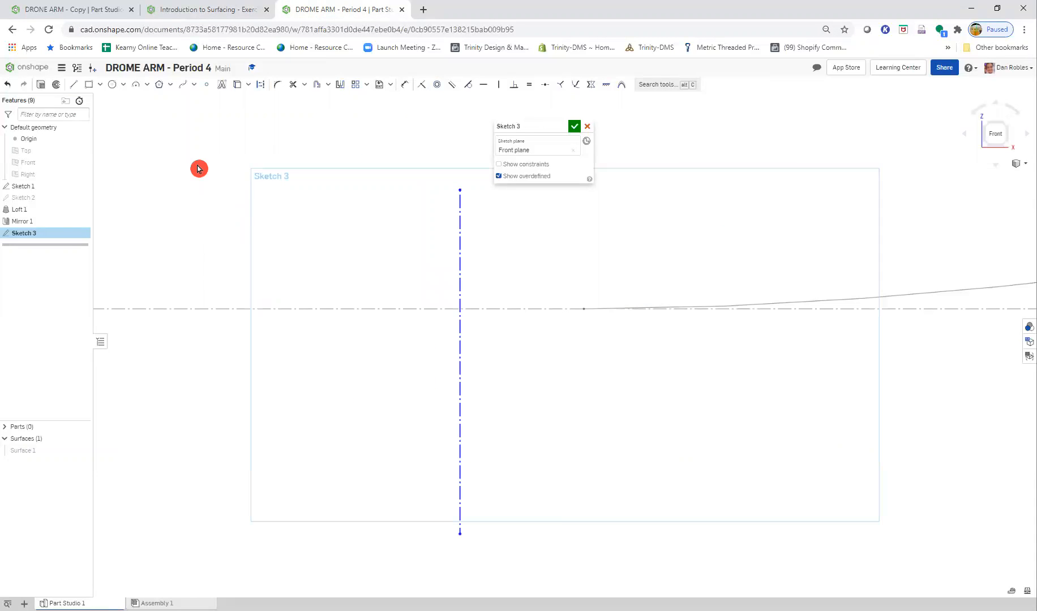
key(l)
click(338, 536)
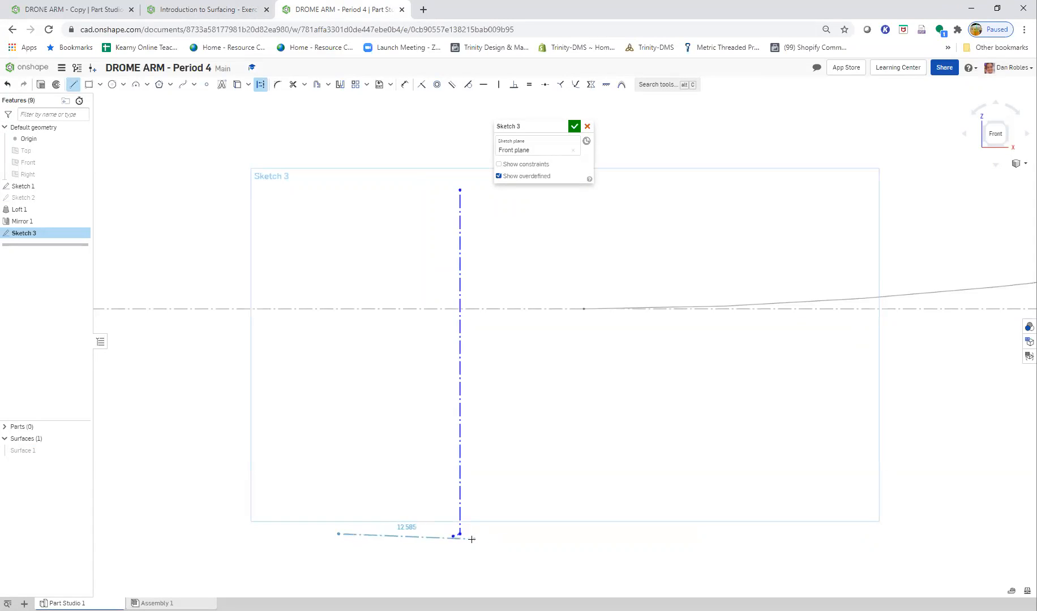
key(Escape)
scroll(451, 539, up, 7)
drag(487, 545, 452, 485)
key(Delete)
scroll(478, 501, down, 3)
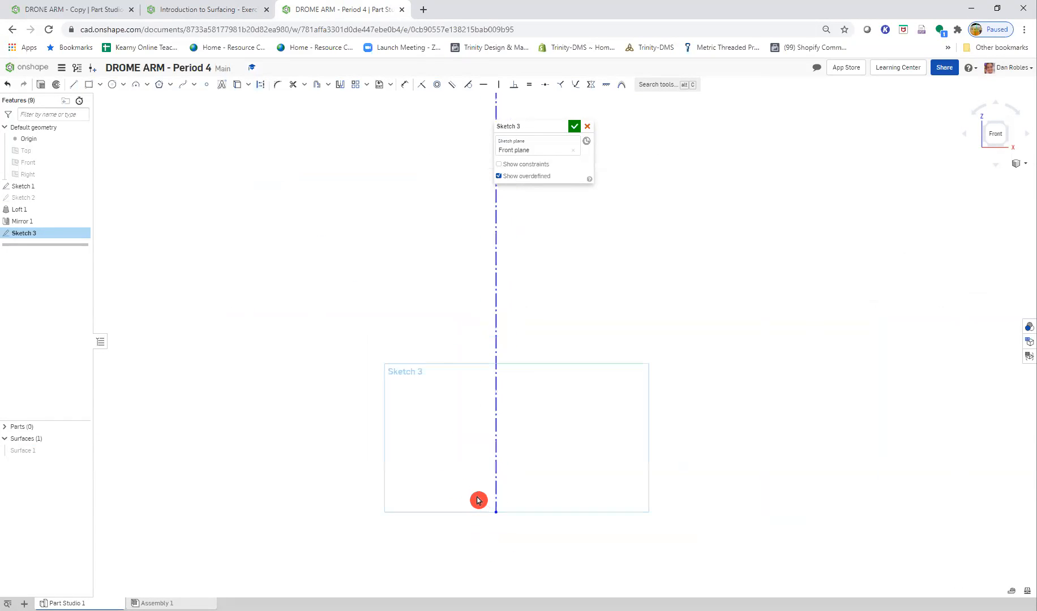
- Sketch a horizontal construction line leftward from the vertical line's lower endpoint, and a shorter vertical construction line about 18.7 long farther left
scroll(481, 504, up, 2)
scroll(480, 359, down, 5)
scroll(440, 234, up, 2)
middle_drag(459, 266, 435, 303)
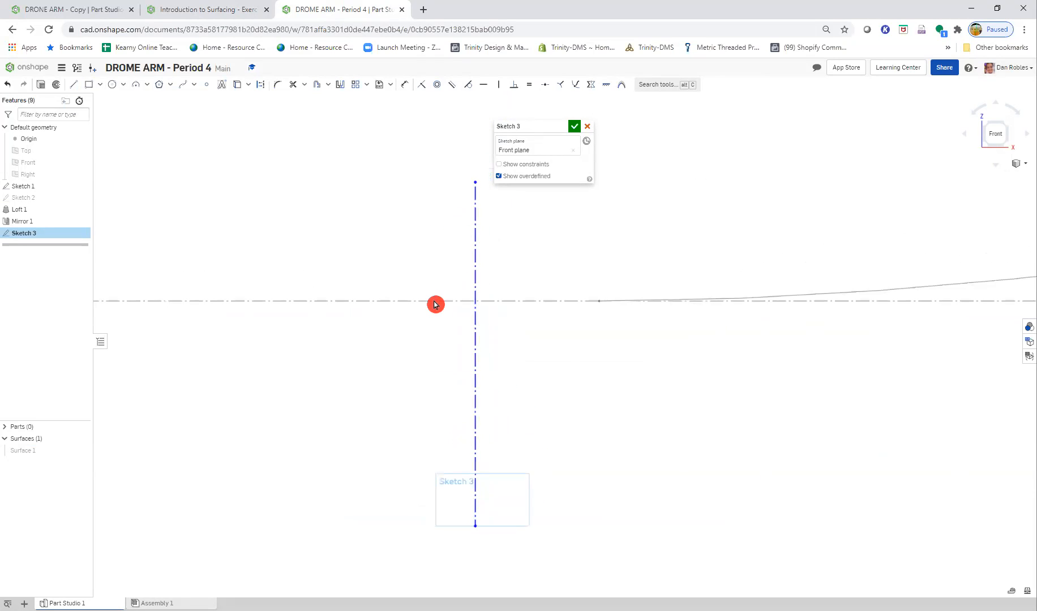
click(72, 86)
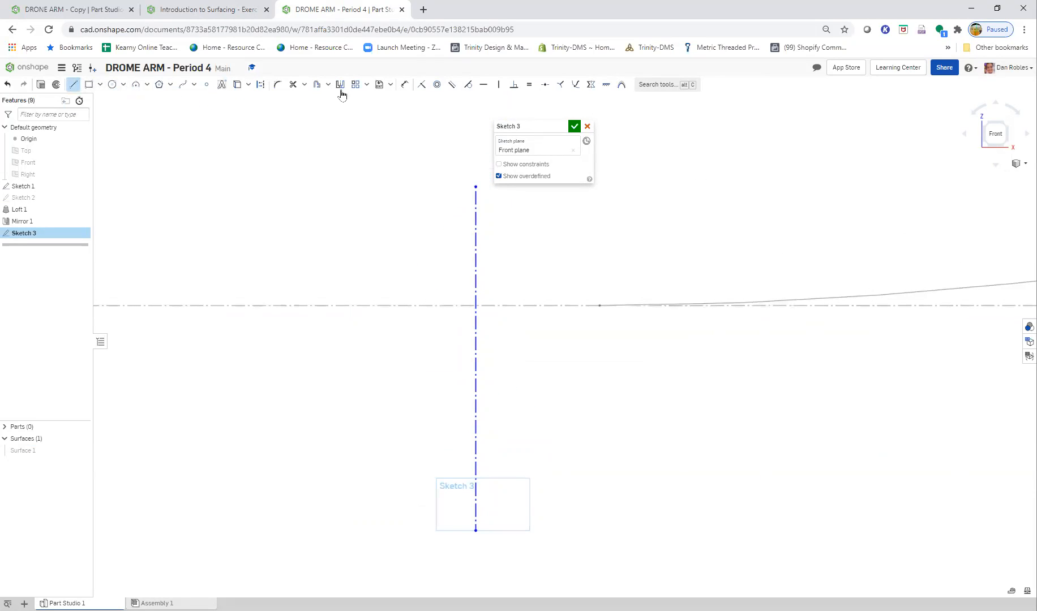
click(475, 531)
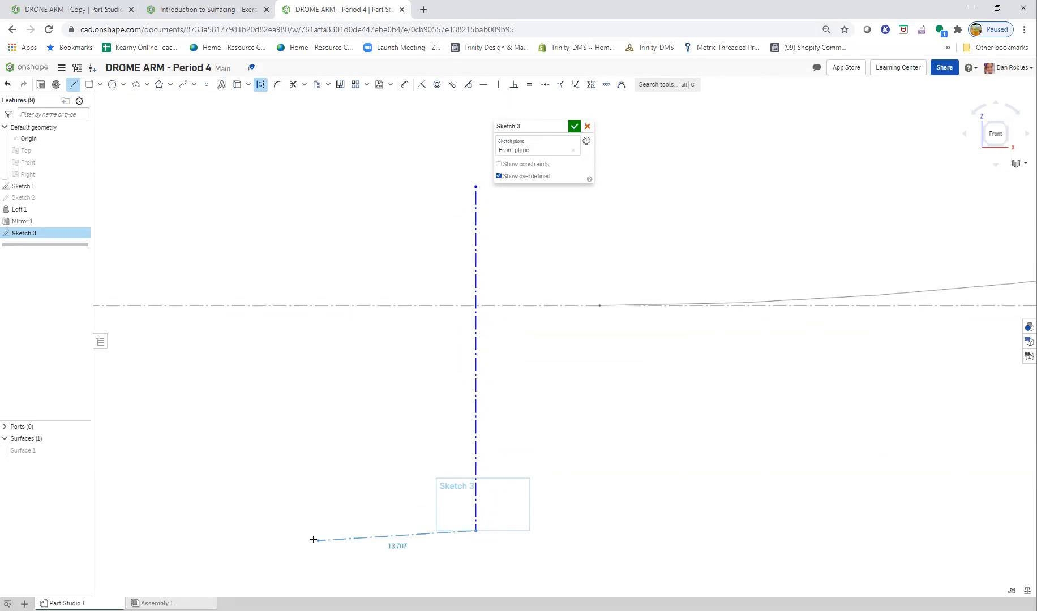
click(346, 531)
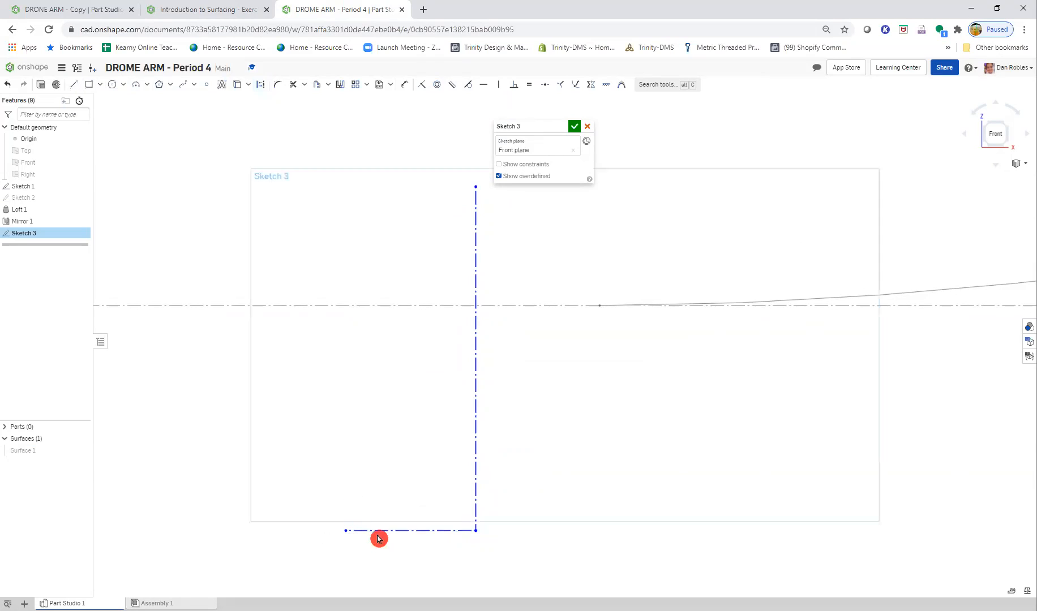
key(l)
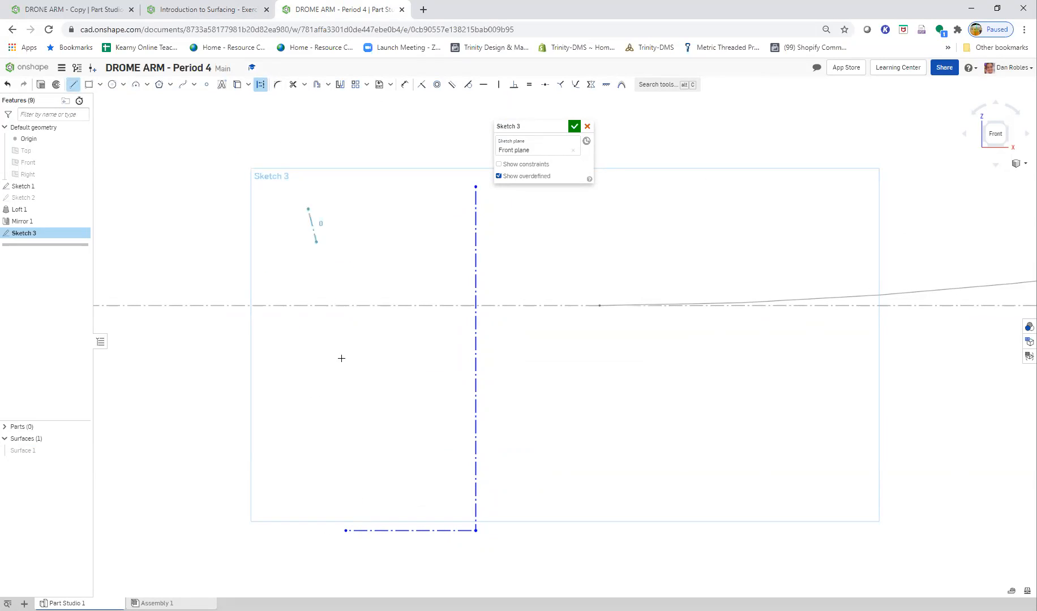
click(308, 426)
- Check the Step 6 profile and sketch a solid horizontal line from the long vertical line's lower endpoint along part of the horizontal construction line
click(206, 10)
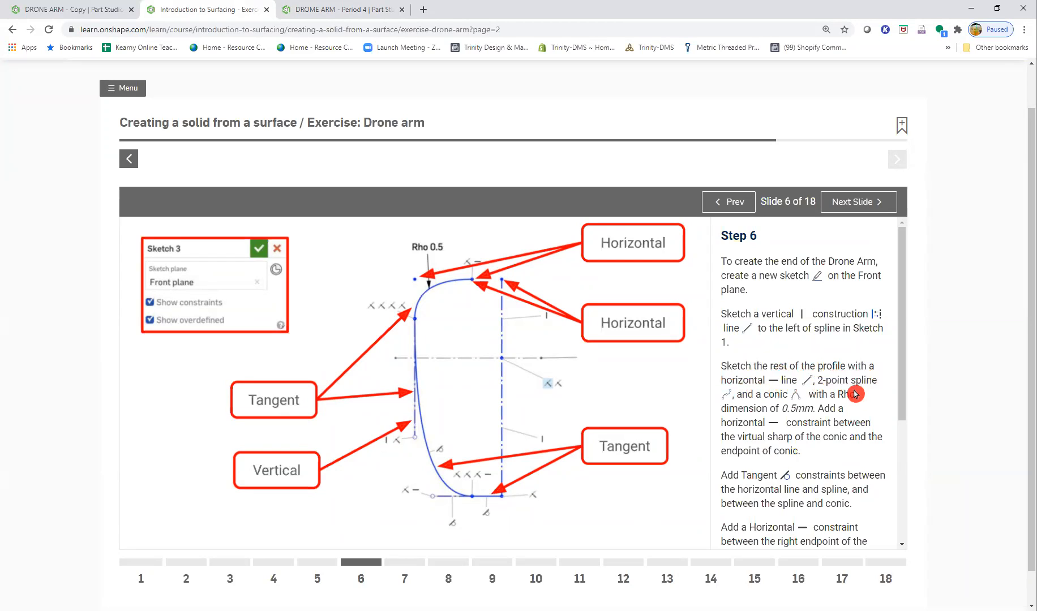
click(484, 496)
click(412, 325)
click(323, 9)
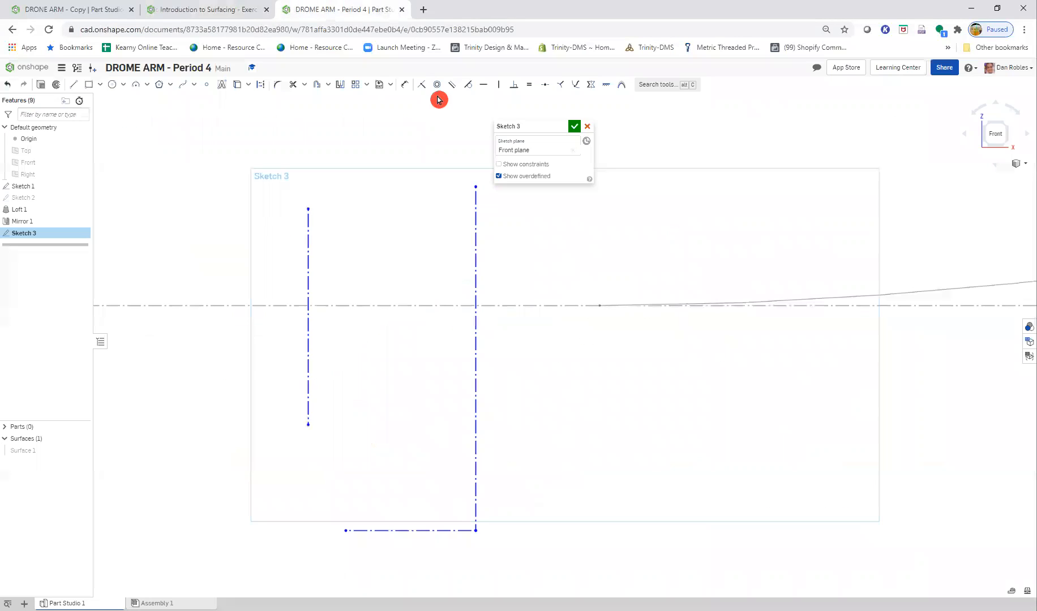
click(77, 86)
click(413, 531)
key(Escape)
click(536, 547)
click(316, 310)
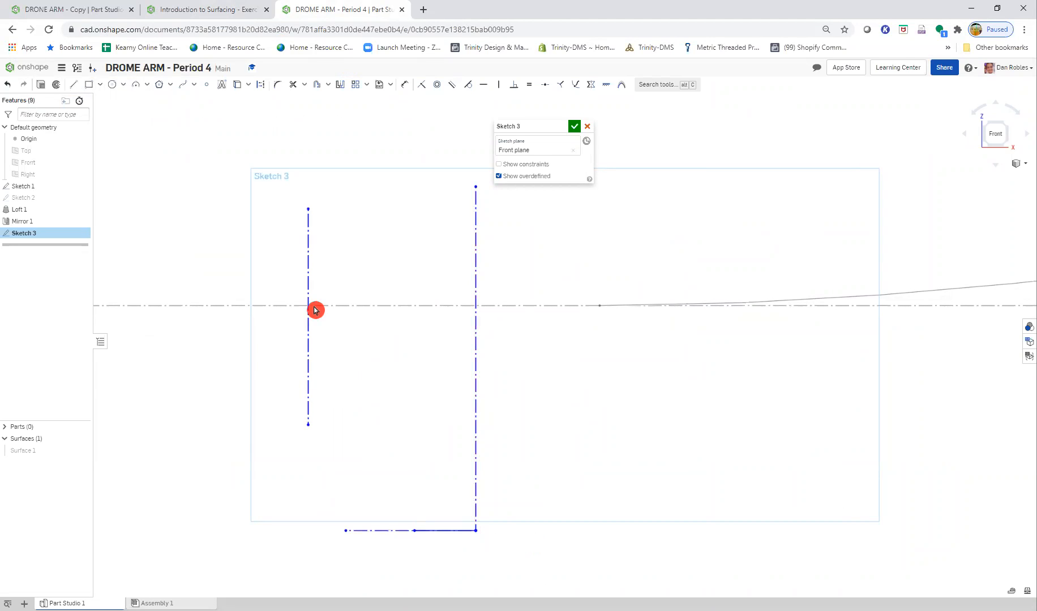
- Sketch a two-point spline from the solid horizontal line's left end to the short vertical construction line's upper endpoint, following the Step 6 figure
click(183, 85)
click(199, 9)
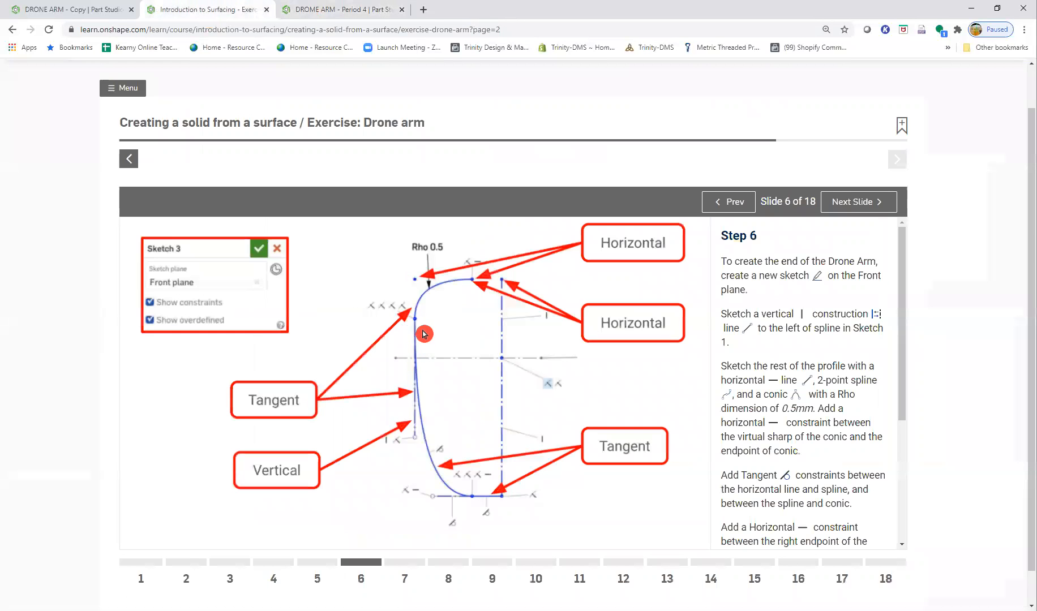
click(343, 10)
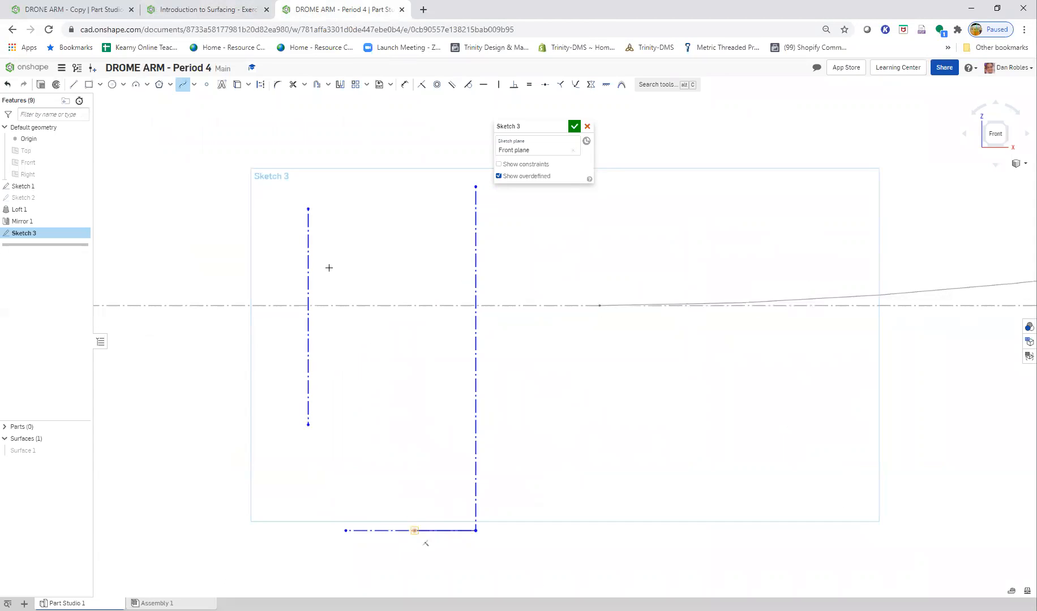
click(308, 209)
click(308, 210)
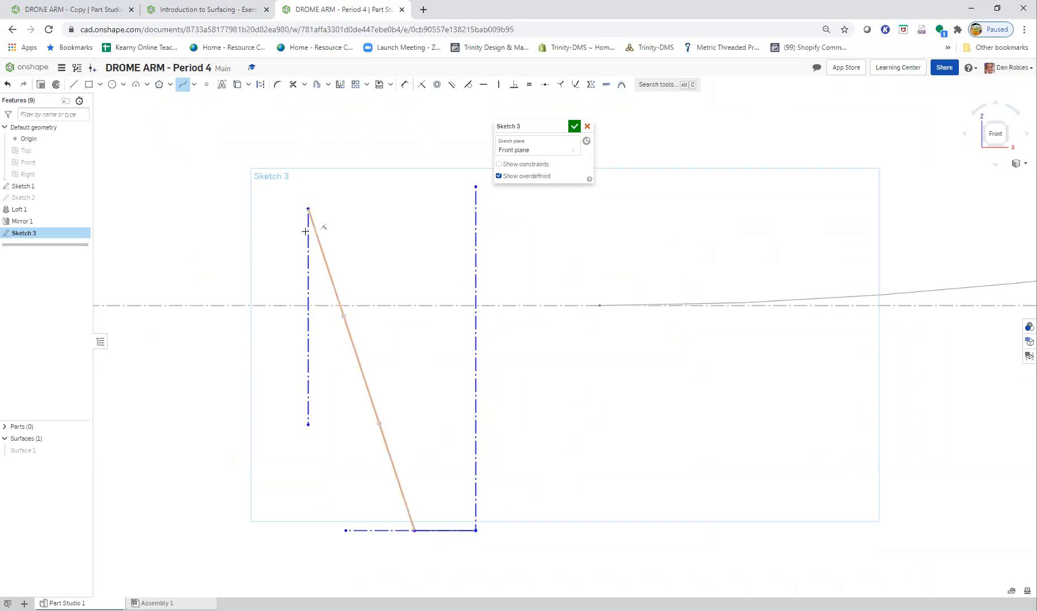
click(307, 263)
key(Escape)
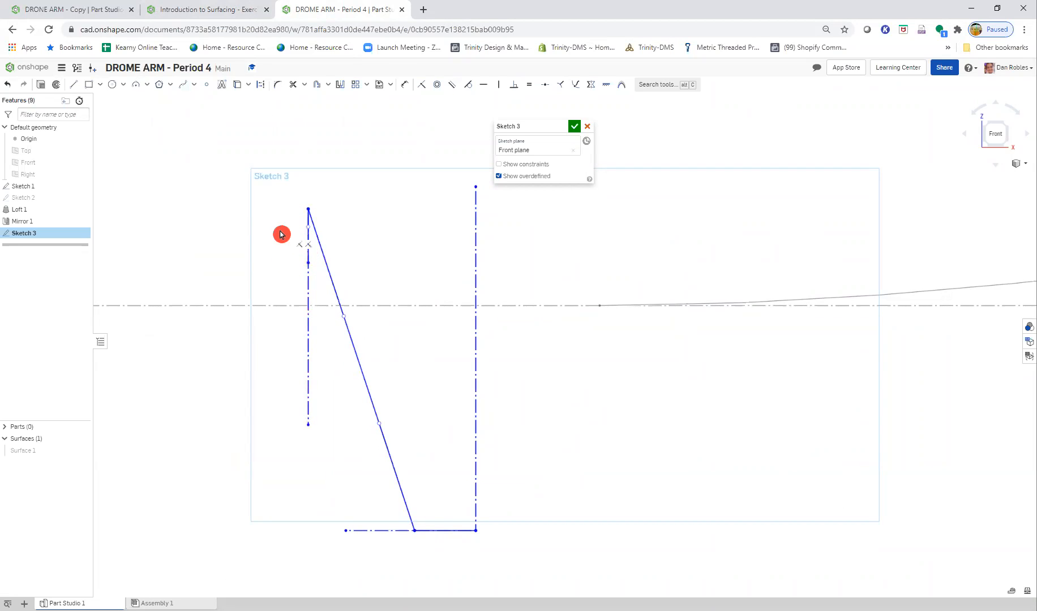
key(ctrl+z)
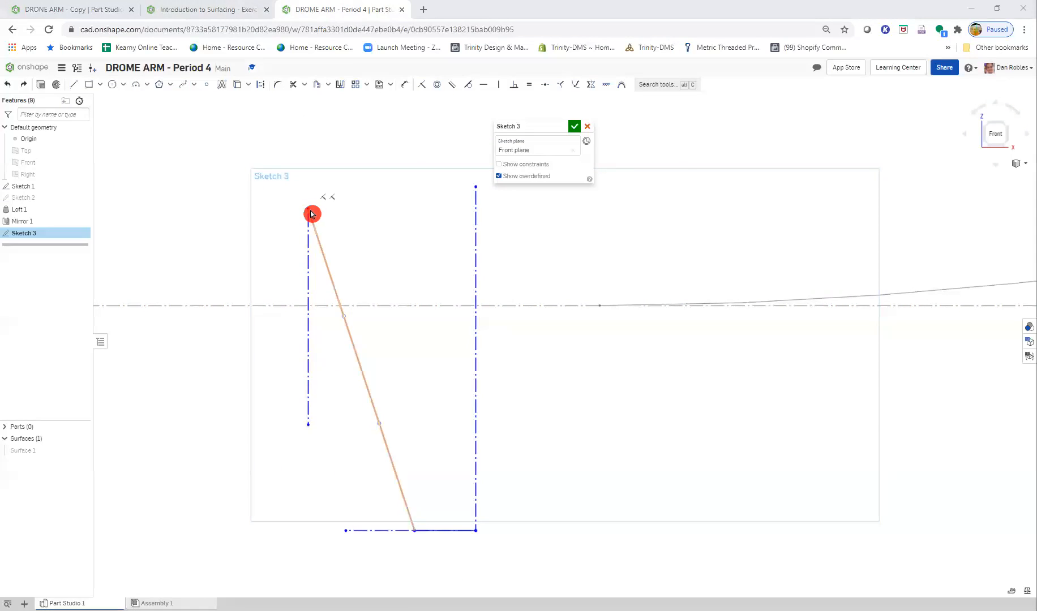
- Lower the spline's upper endpoint and sketch a conic from it toward the long vertical construction line, with a Rho of 0.5
drag(311, 212, 306, 238)
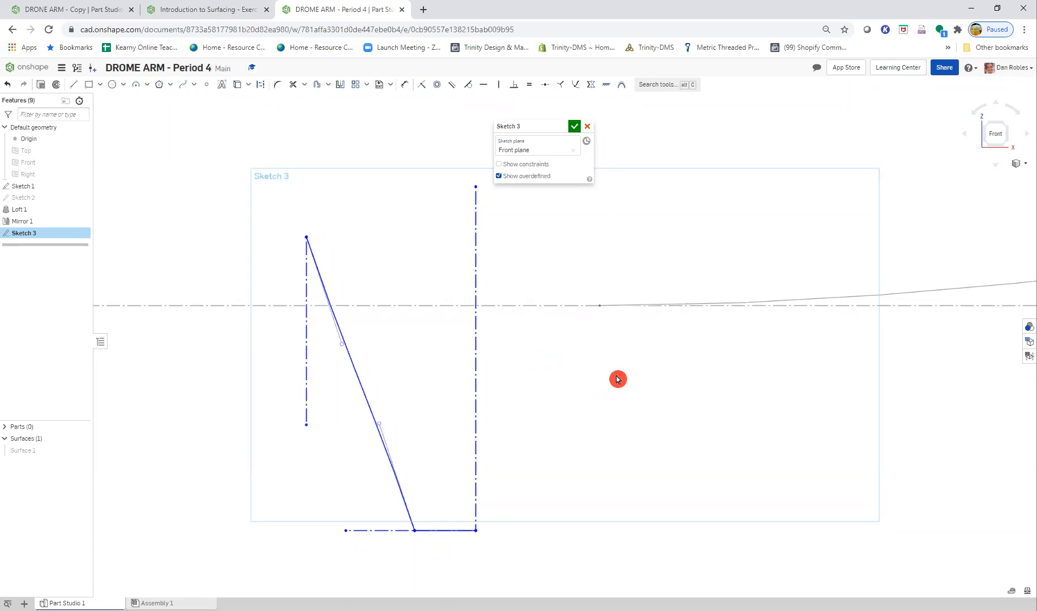
click(170, 10)
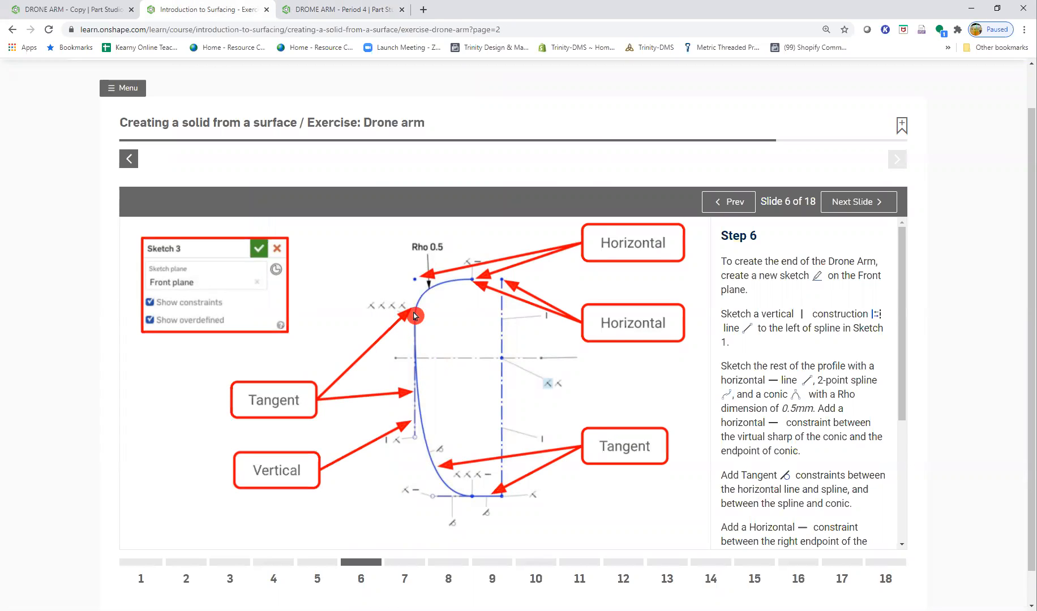
click(325, 10)
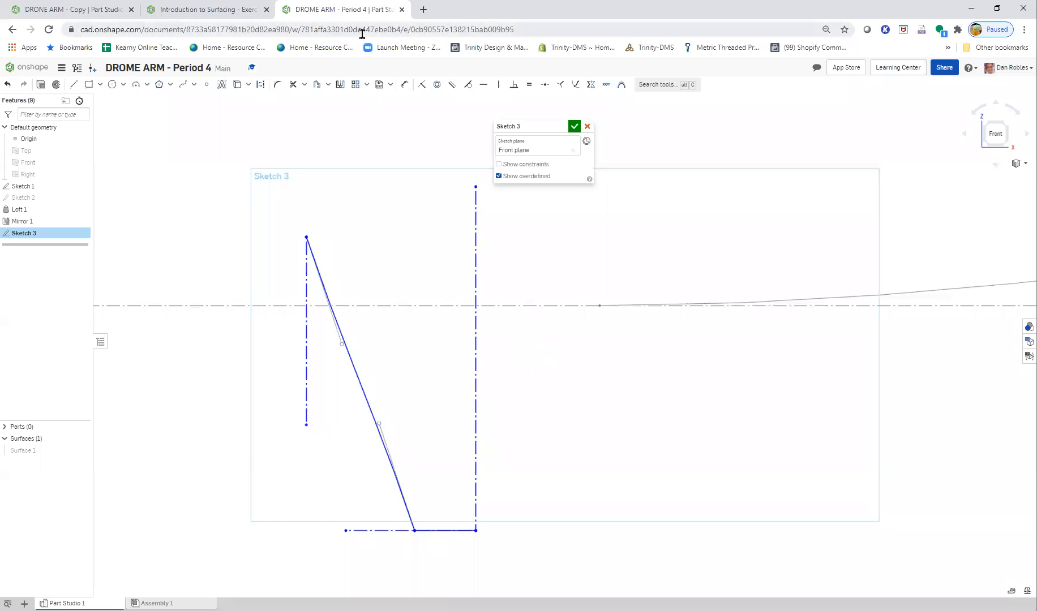
click(147, 86)
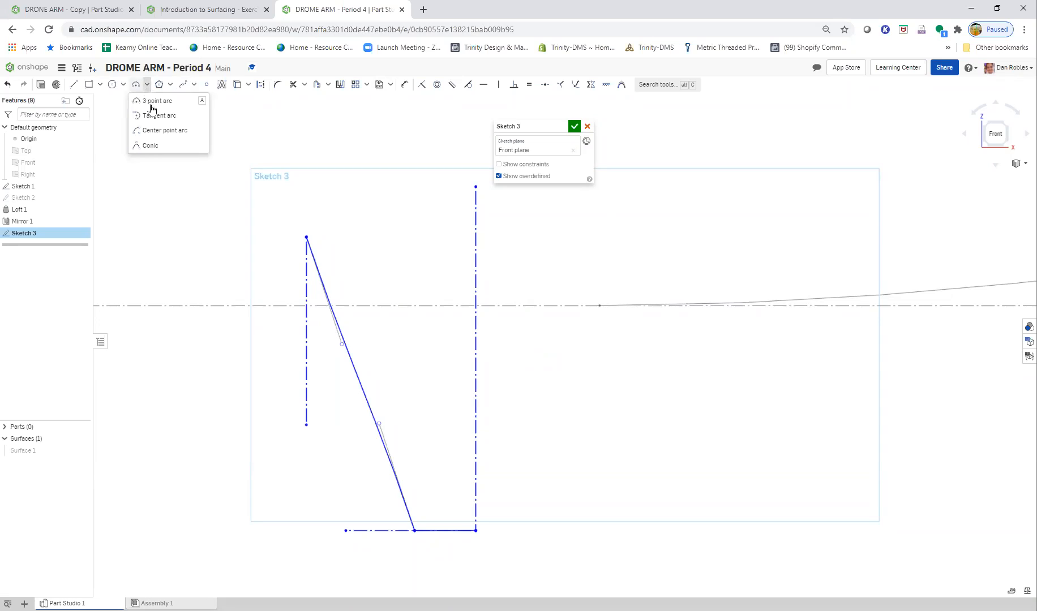
click(164, 129)
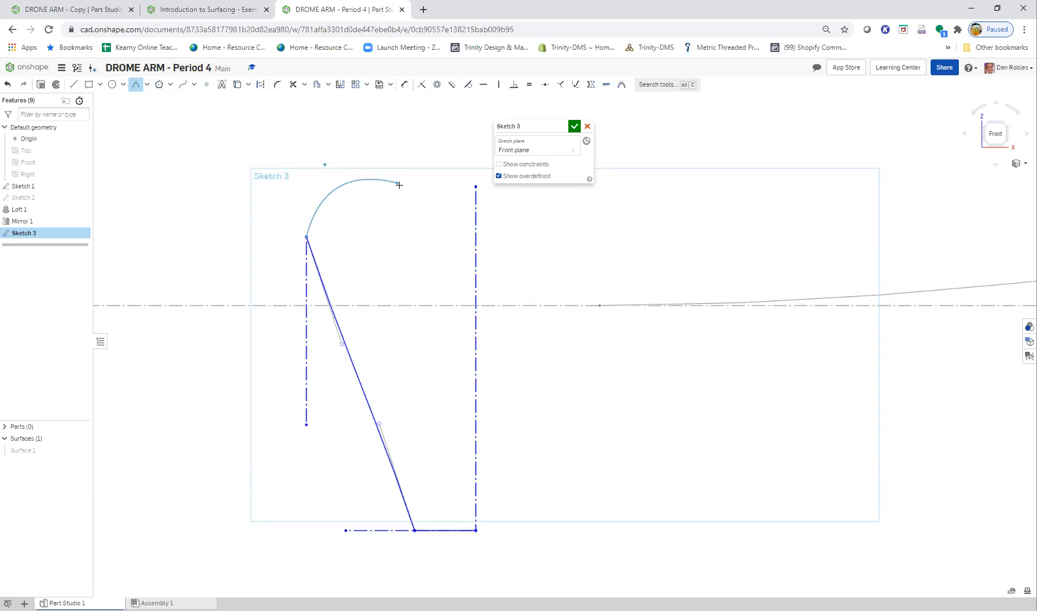
click(395, 178)
click(306, 177)
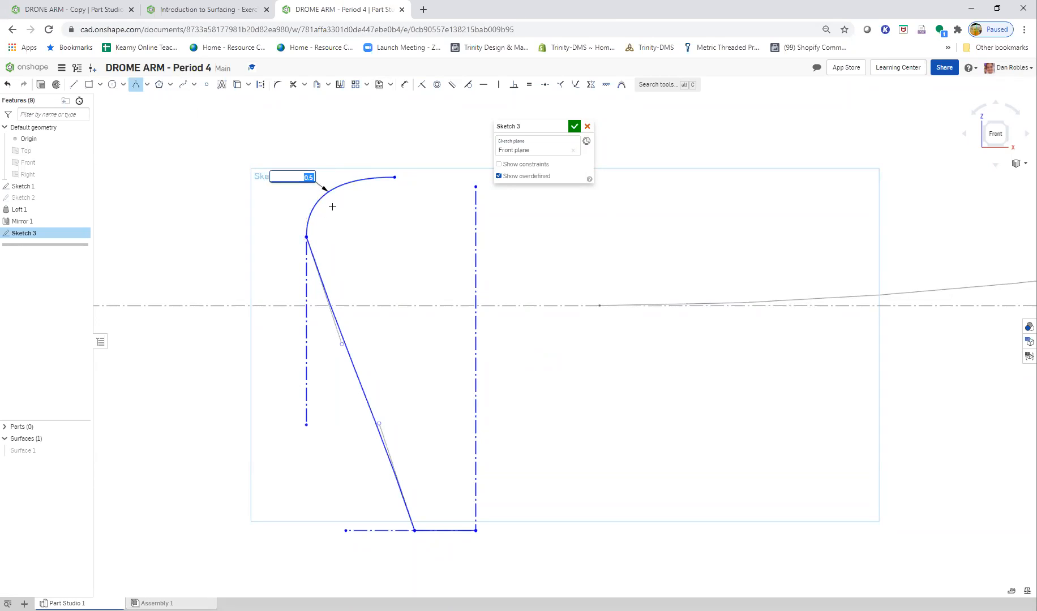
click(176, 10)
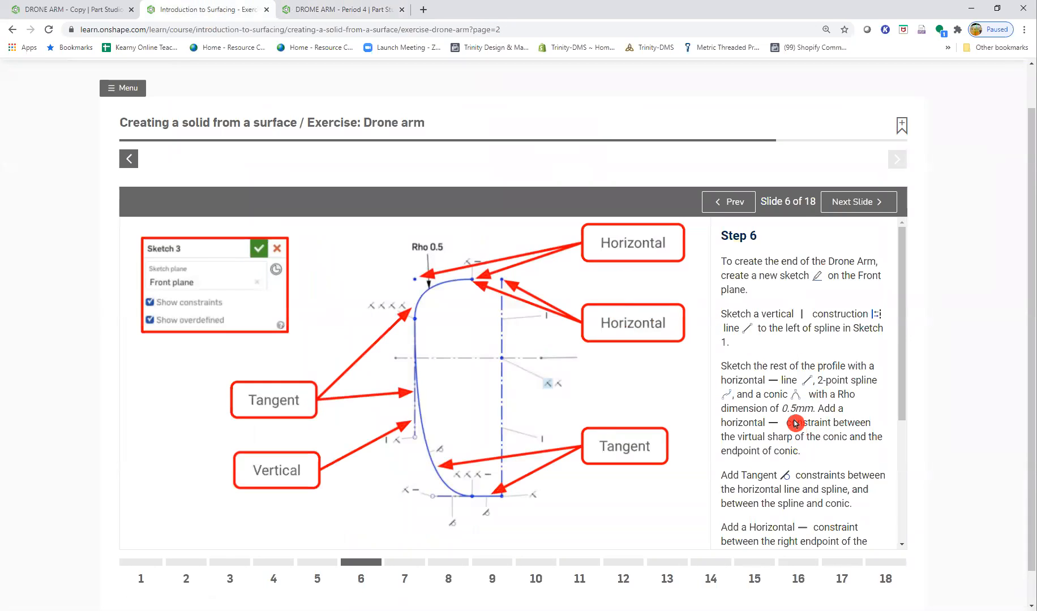
click(326, 10)
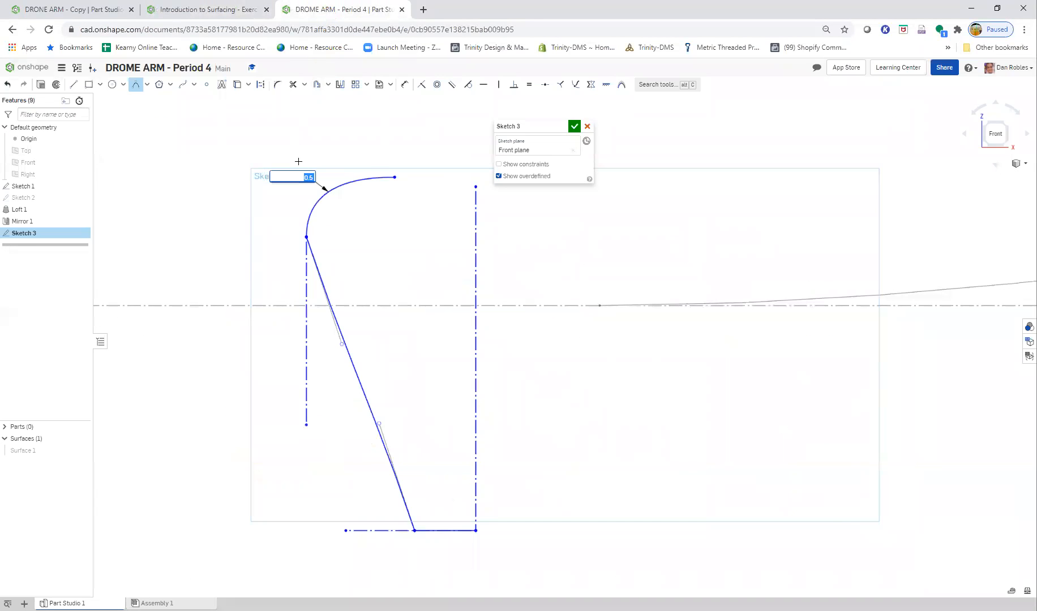
key(Return)
key(Escape)
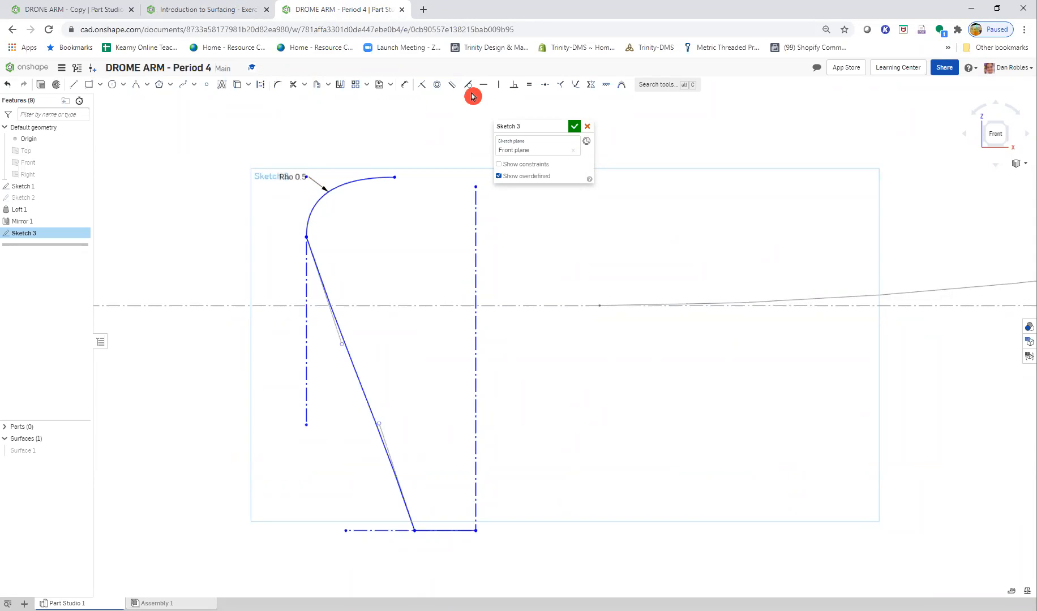
- Try to make the conic tangent to the spline at their shared endpoint
click(308, 217)
click(315, 261)
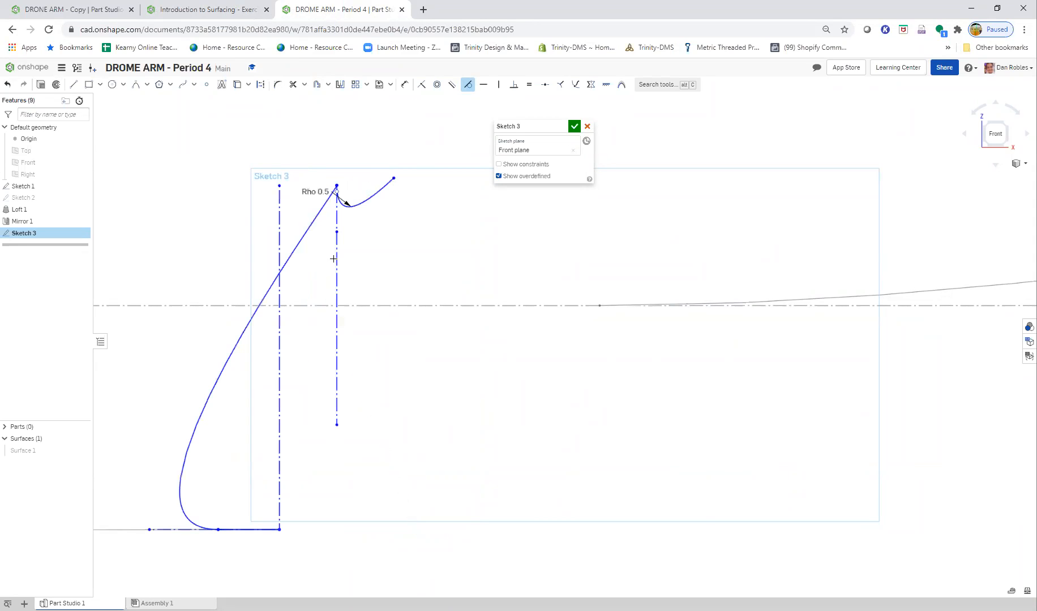
key(ctrl+z)
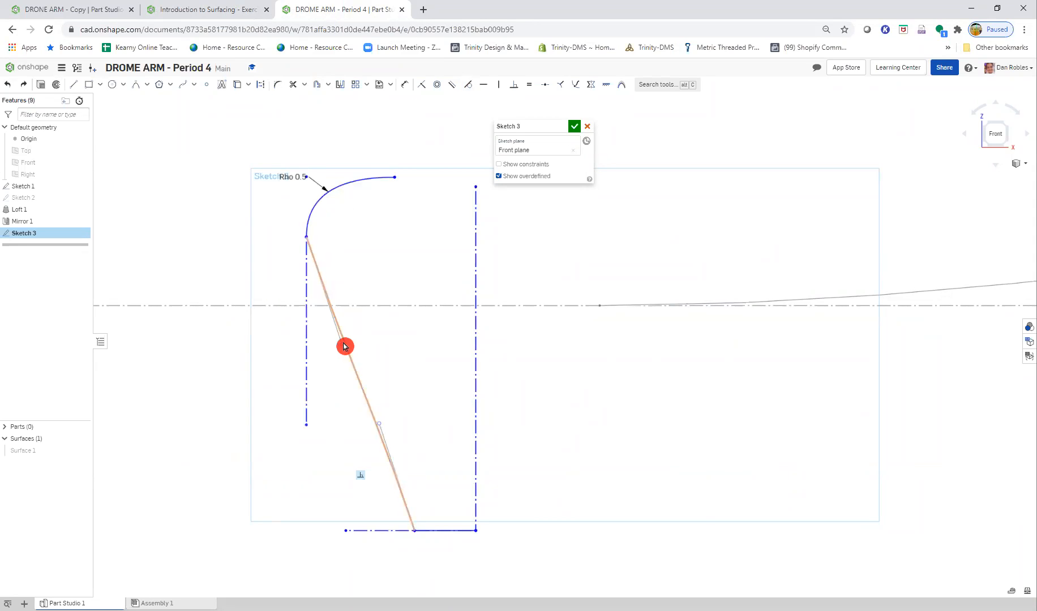
- Move the spline's upper control handle onto the short vertical construction line and its lower handle near the bottom line, and shift that vertical line outward
drag(342, 346, 306, 381)
drag(380, 427, 321, 526)
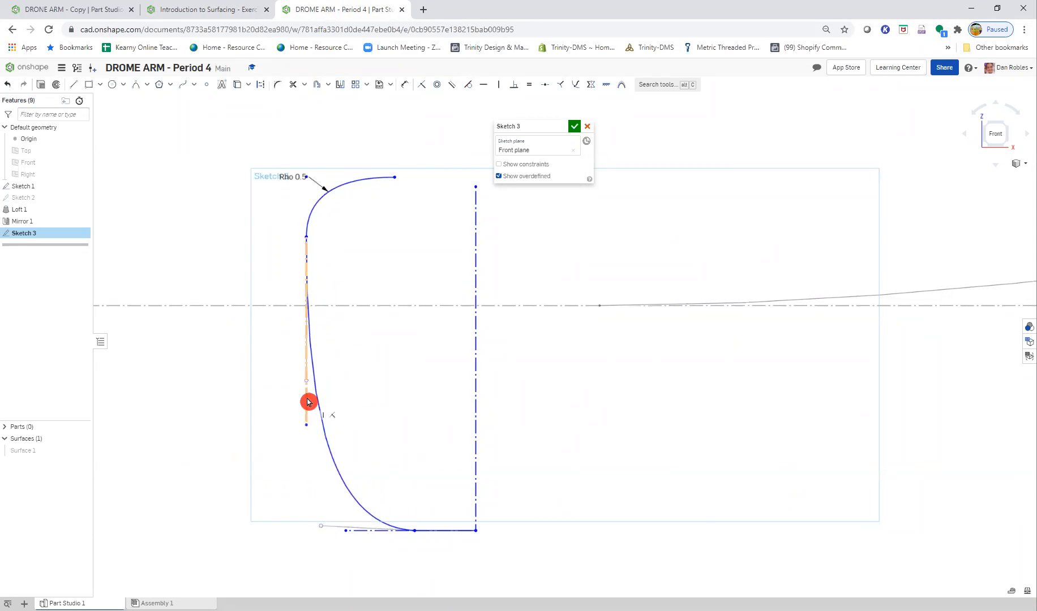
mouse_move(307, 381)
mouse_down()
mouse_move(316, 433)
mouse_move(286, 380)
mouse_up()
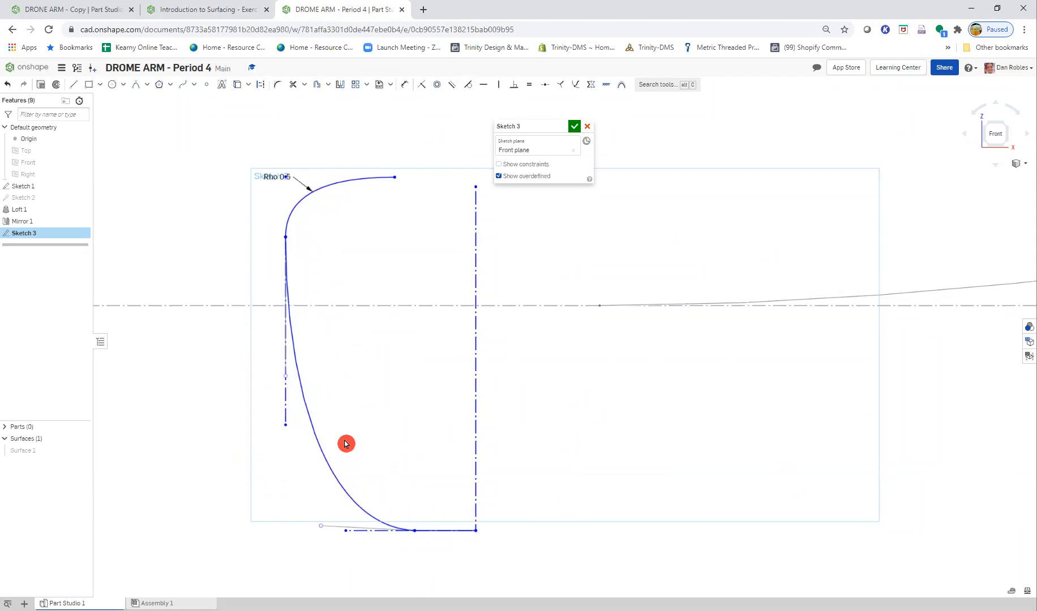
click(204, 16)
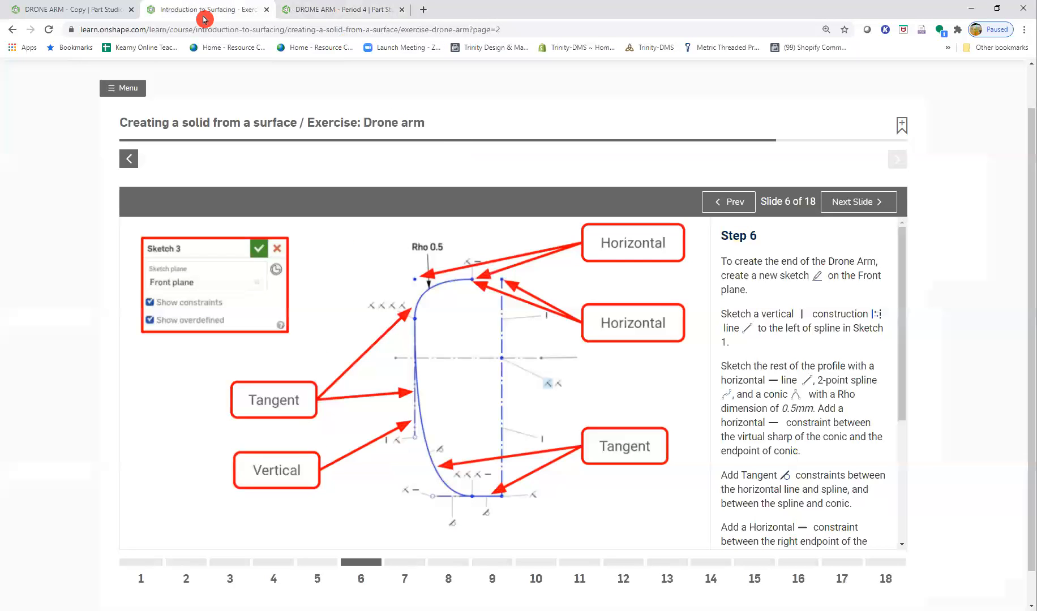
click(386, 11)
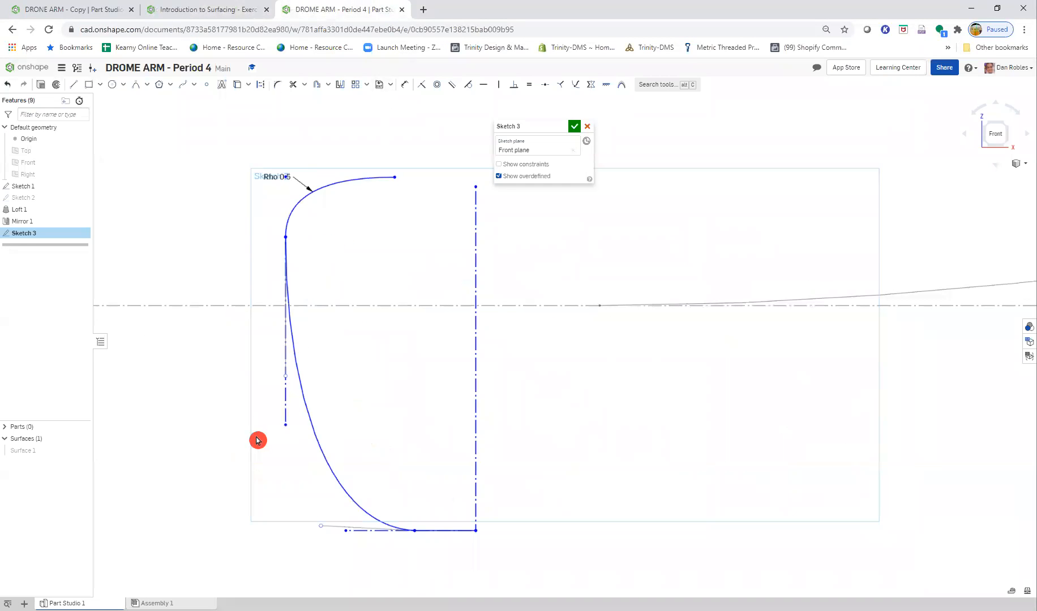
- Make the spline's upper control handle coincident with the lower endpoint of the short vertical construction line
scroll(287, 376, up, 4)
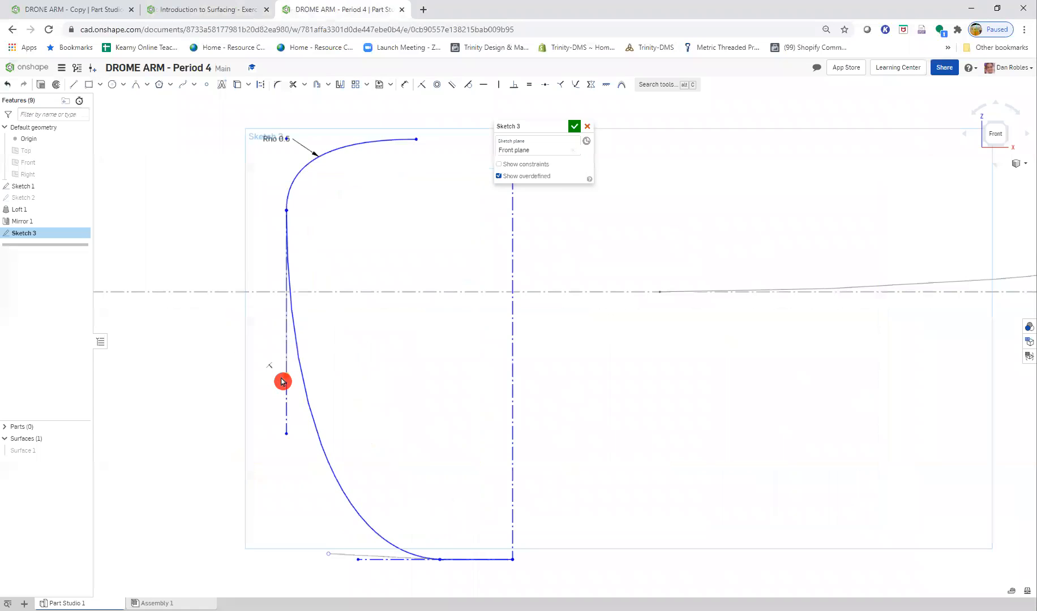
drag(291, 379, 297, 480)
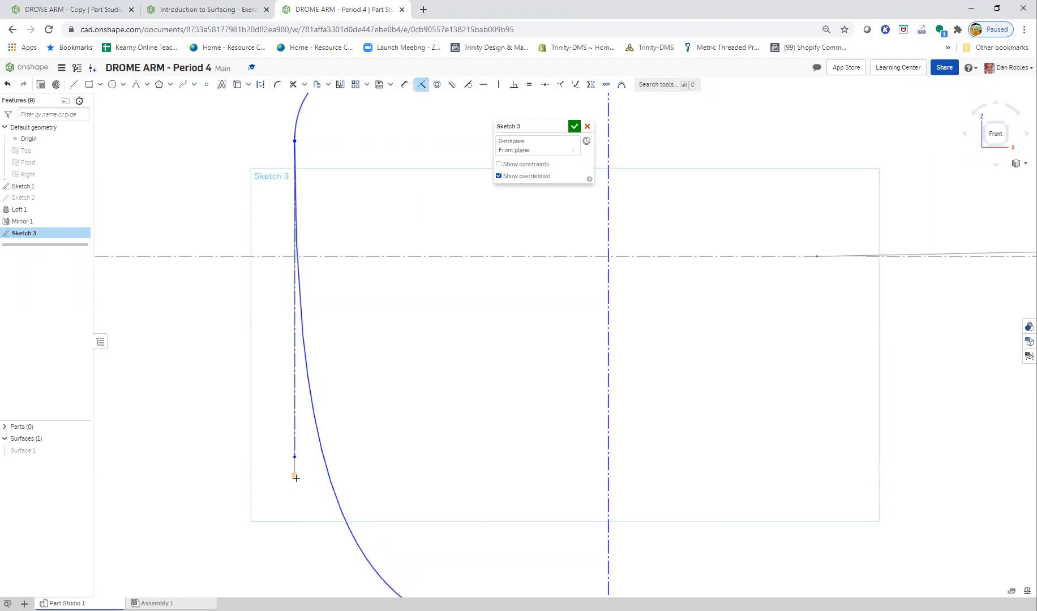
click(295, 458)
click(295, 453)
key(Escape)
scroll(401, 380, down, 3)
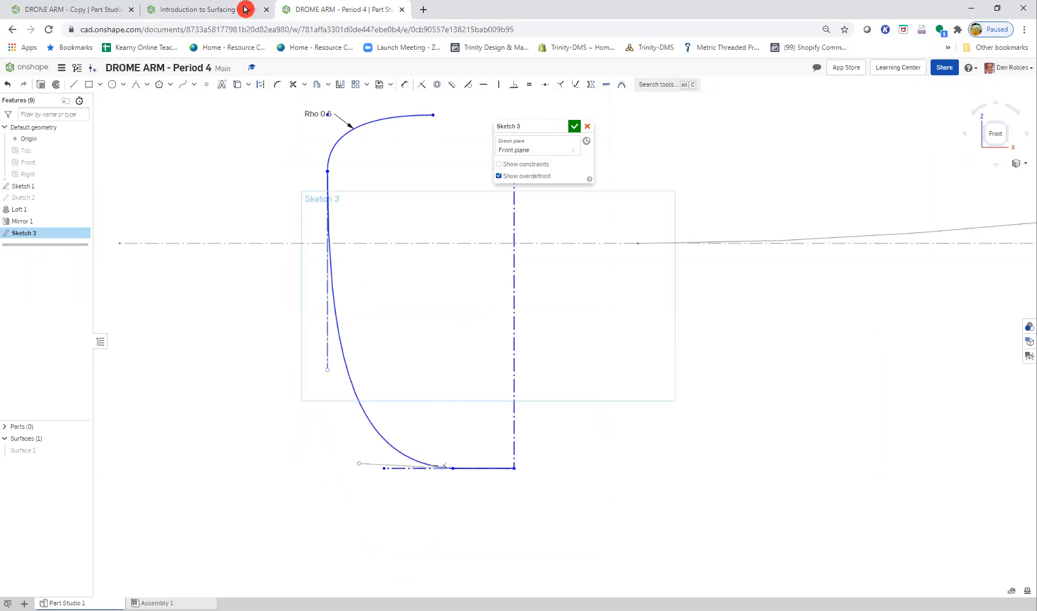
- Consult the Step 6 figure and make the spline's lower control handle coincident with the free endpoint of the bottom construction line
click(204, 10)
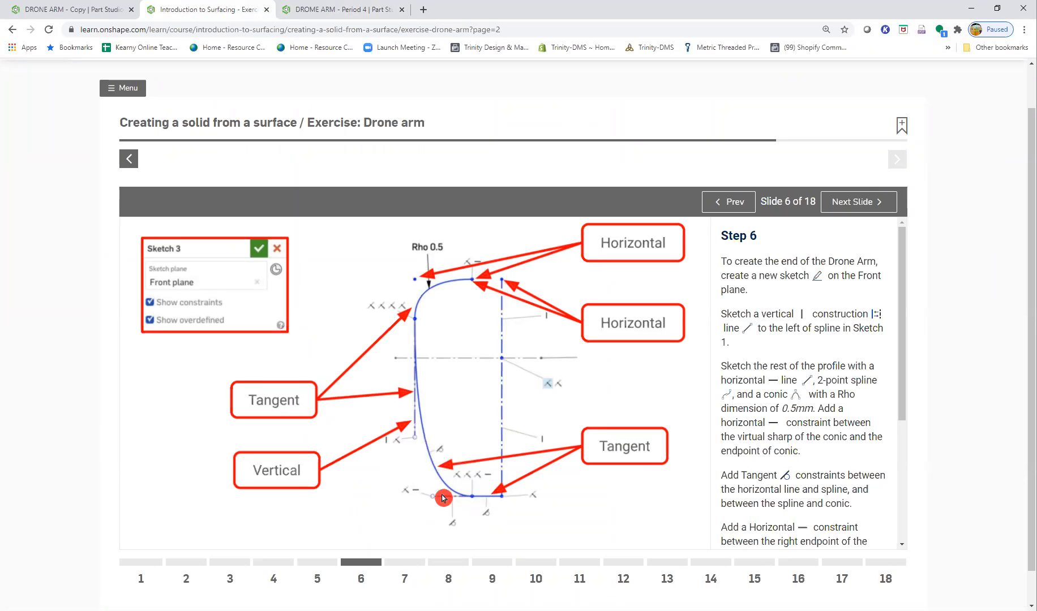
click(329, 10)
scroll(388, 491, up, 5)
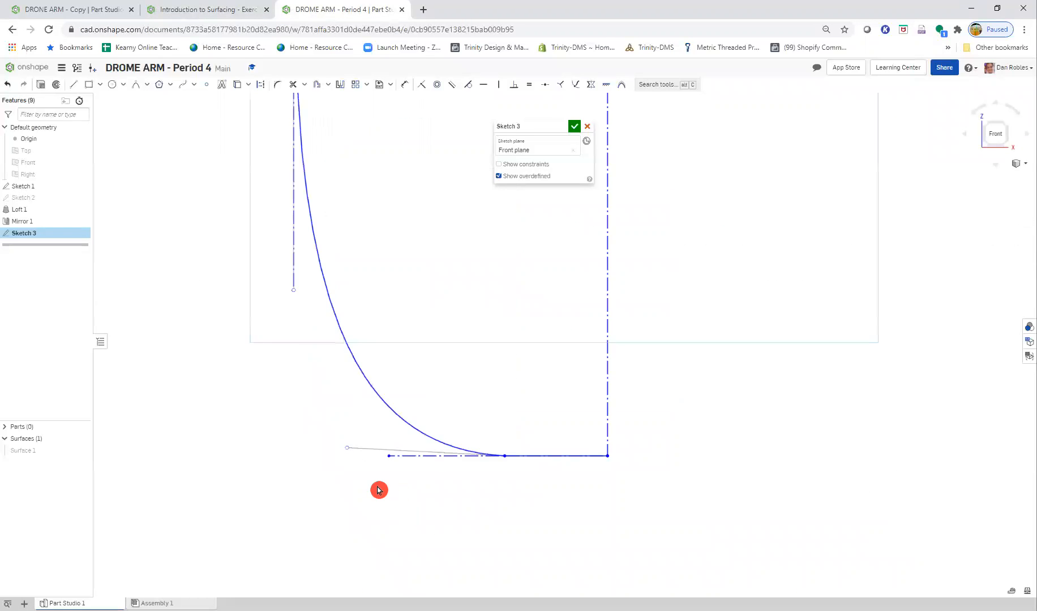
click(419, 86)
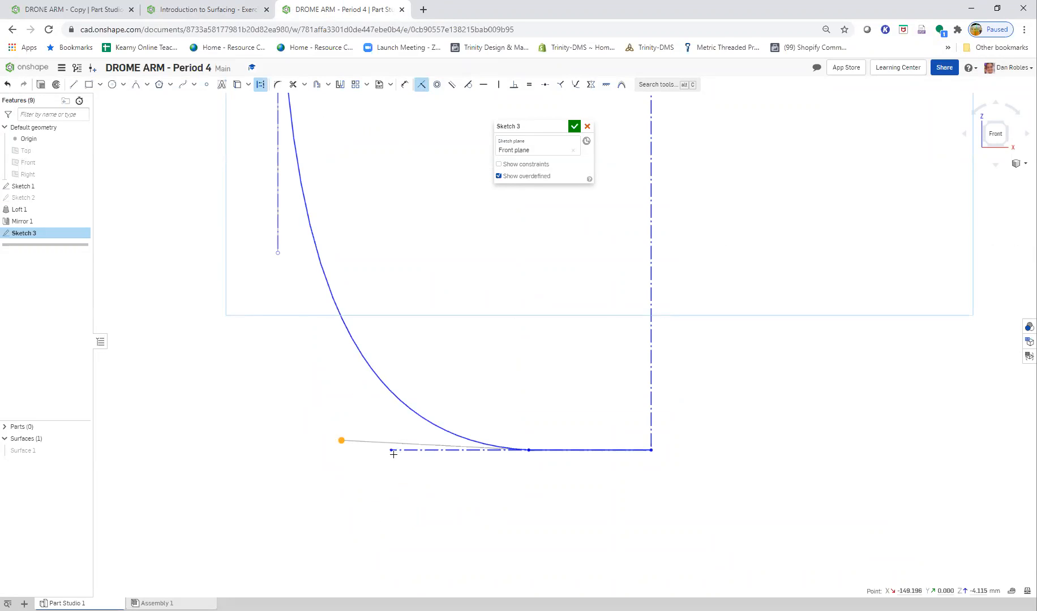
key(Escape)
scroll(390, 343, down, 6)
middle_drag(441, 262, 426, 378)
scroll(423, 361, up, 1)
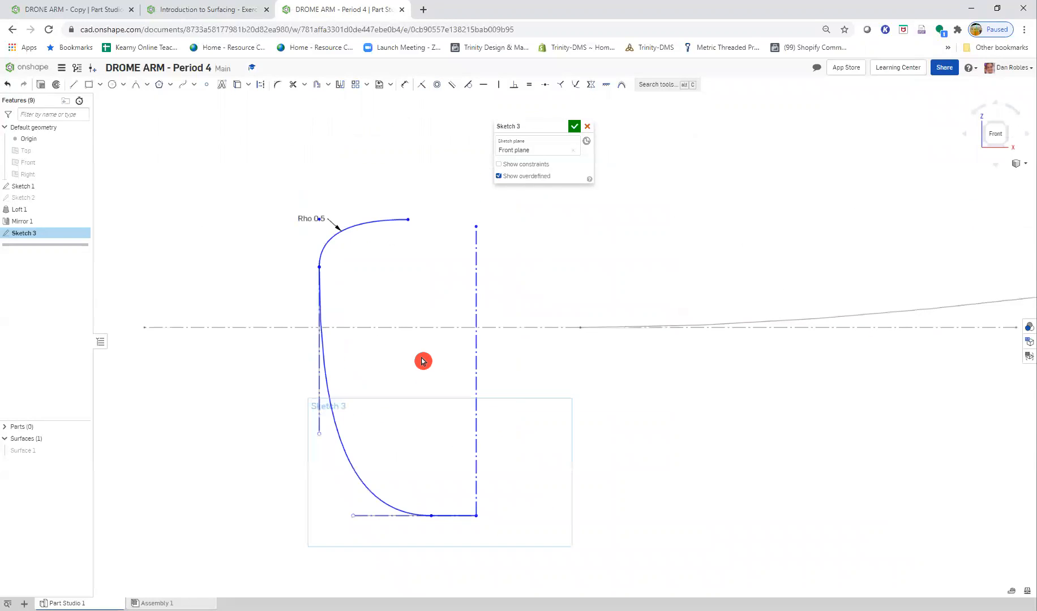
- Following the Step 6 figure, try to make the spline tangent to the short vertical construction line, and undo the two handle coincidences
click(234, 12)
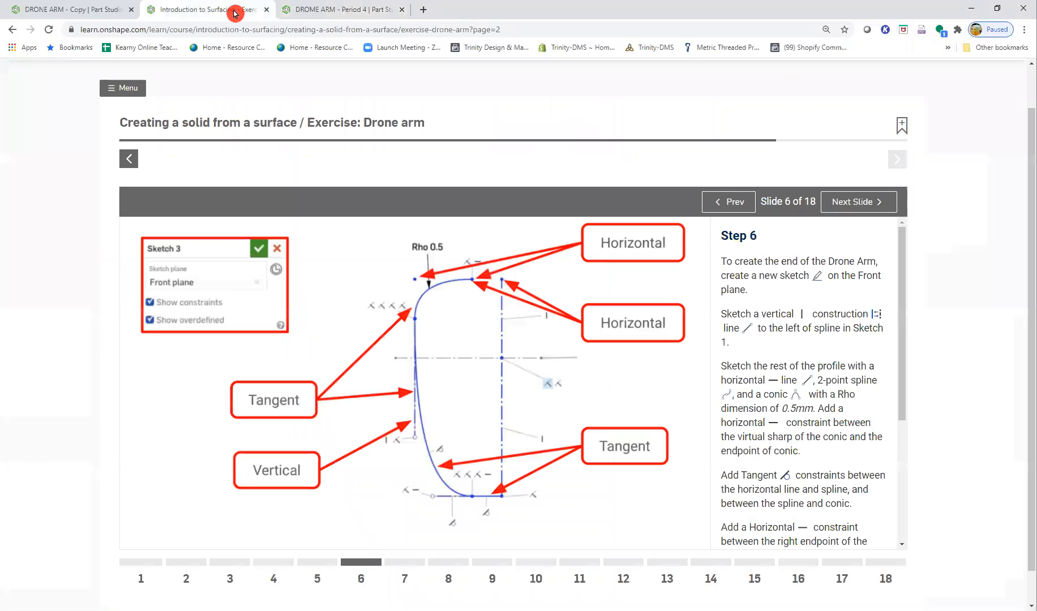
click(430, 310)
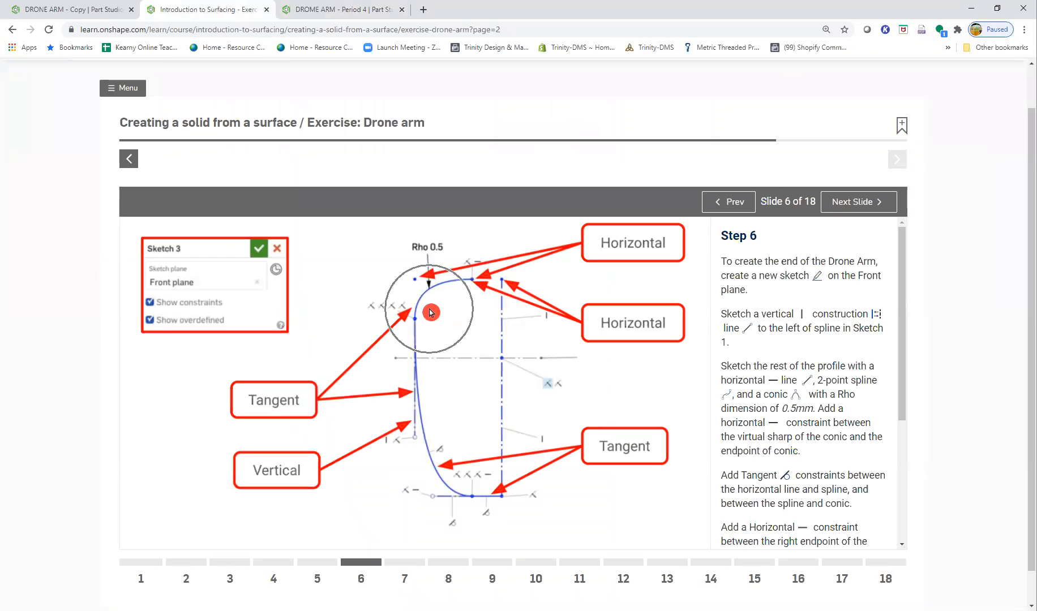
click(326, 17)
click(393, 167)
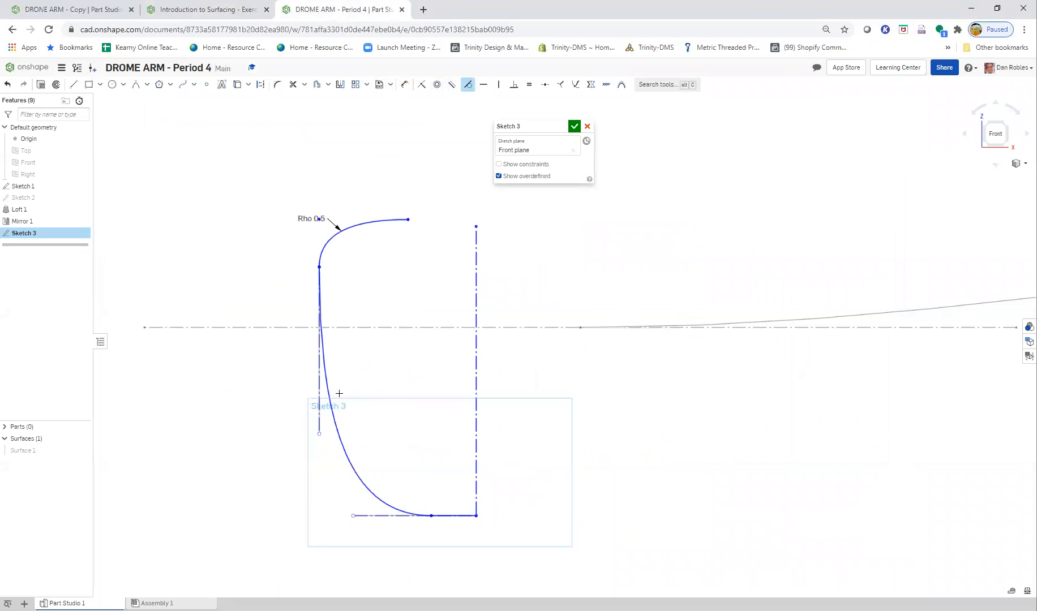
click(326, 380)
click(321, 381)
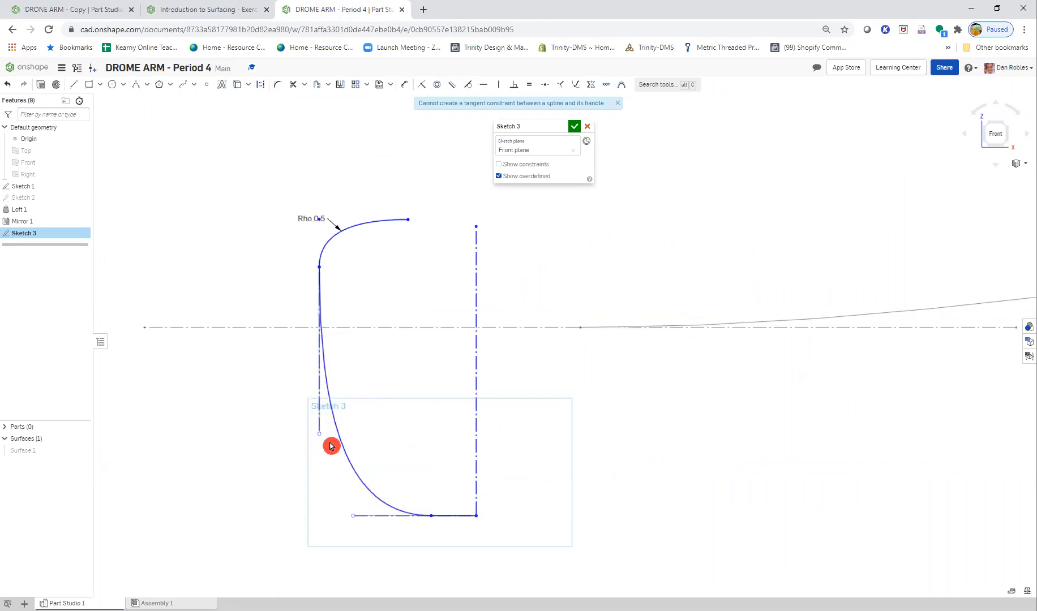
key(ctrl+z)
key(ctrl+z)
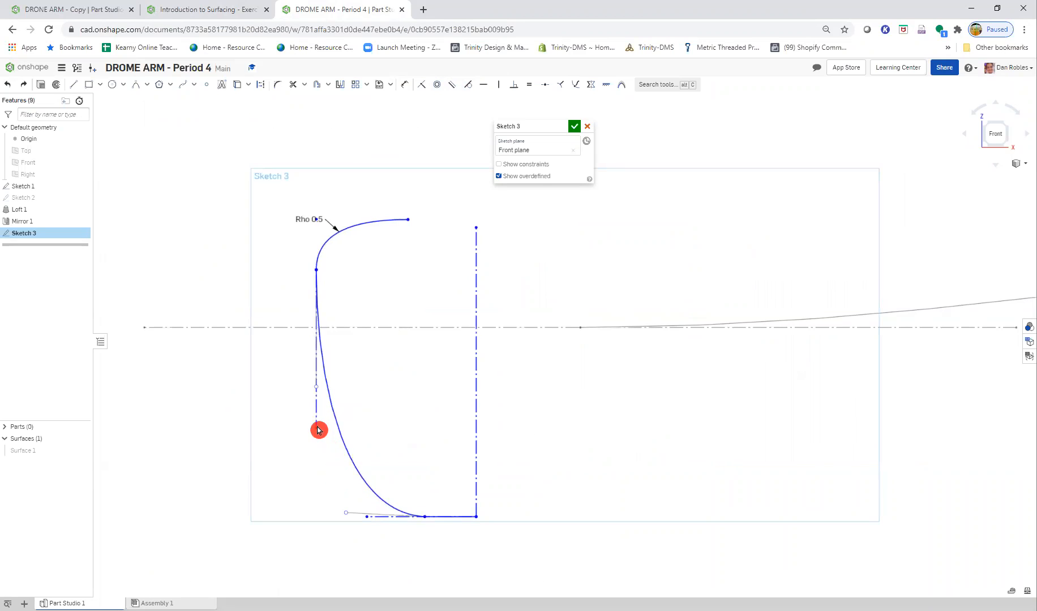
- Make the short vertical construction line tangent to the spline and its lower endpoint coincident with the spline's upper control handle
scroll(319, 429, up, 2)
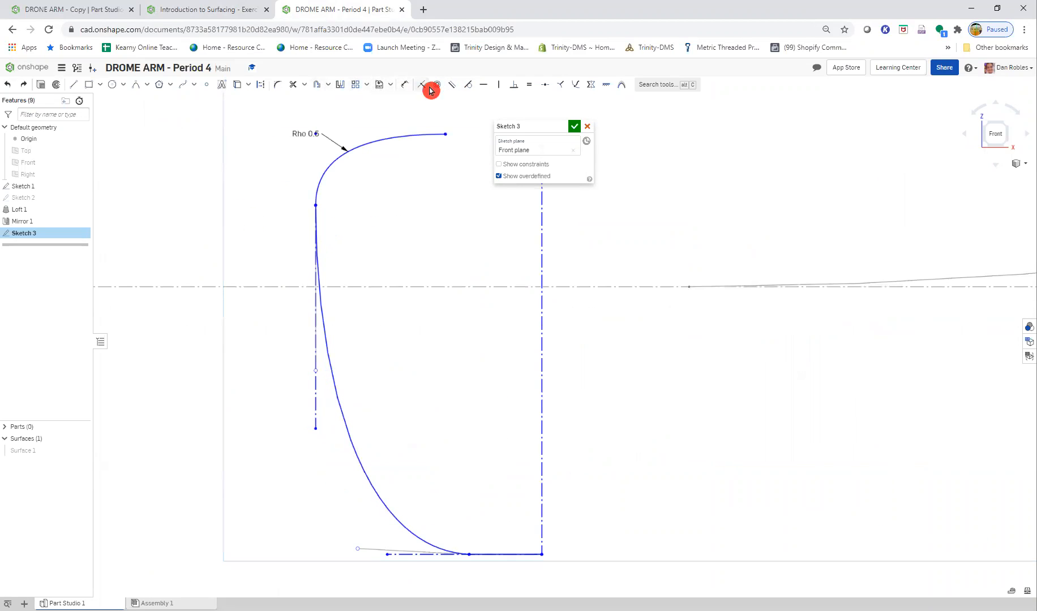
click(316, 426)
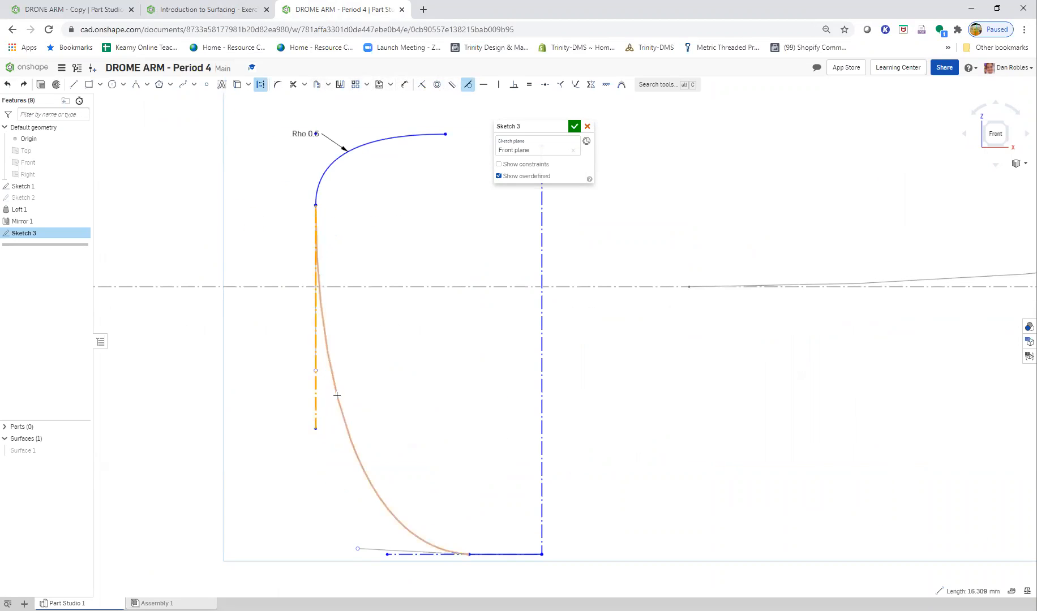
click(342, 400)
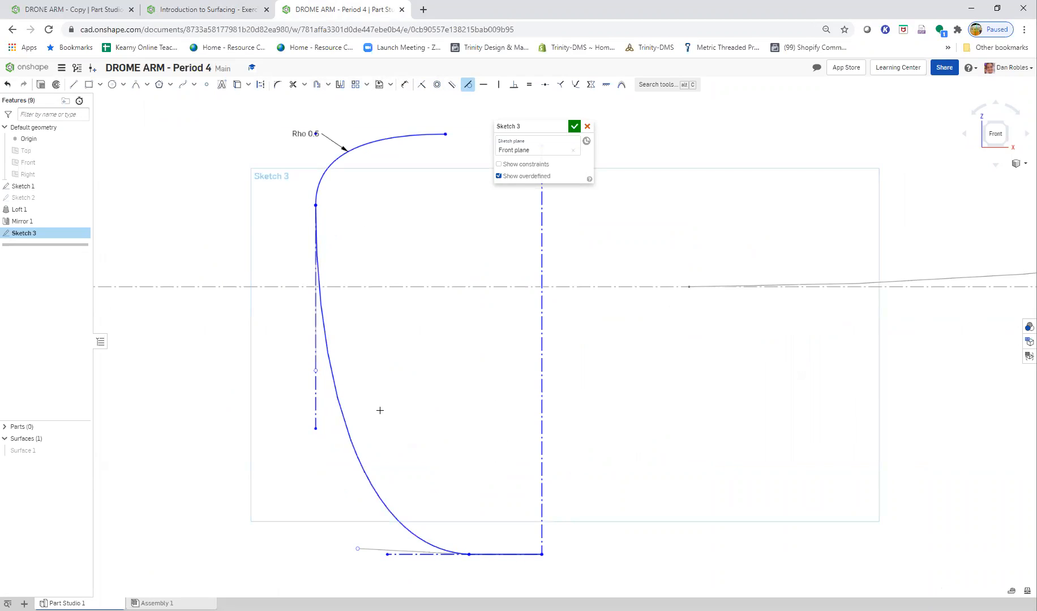
key(Escape)
click(335, 383)
click(450, 97)
click(314, 428)
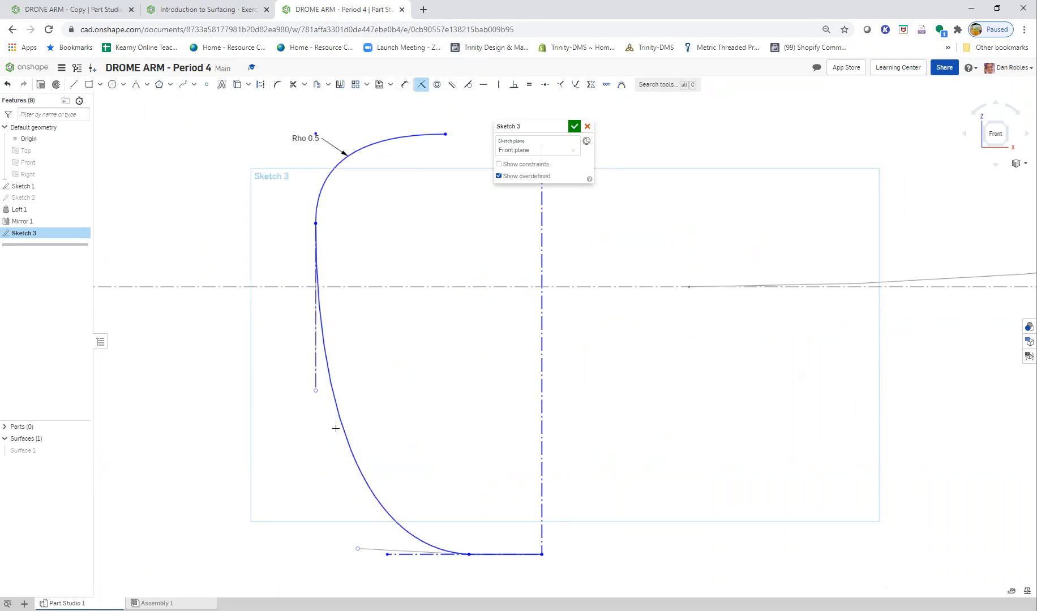
- Make the conic tangent to the spline, and the spline tangent to the solid horizontal line at the bottom
click(468, 85)
click(323, 182)
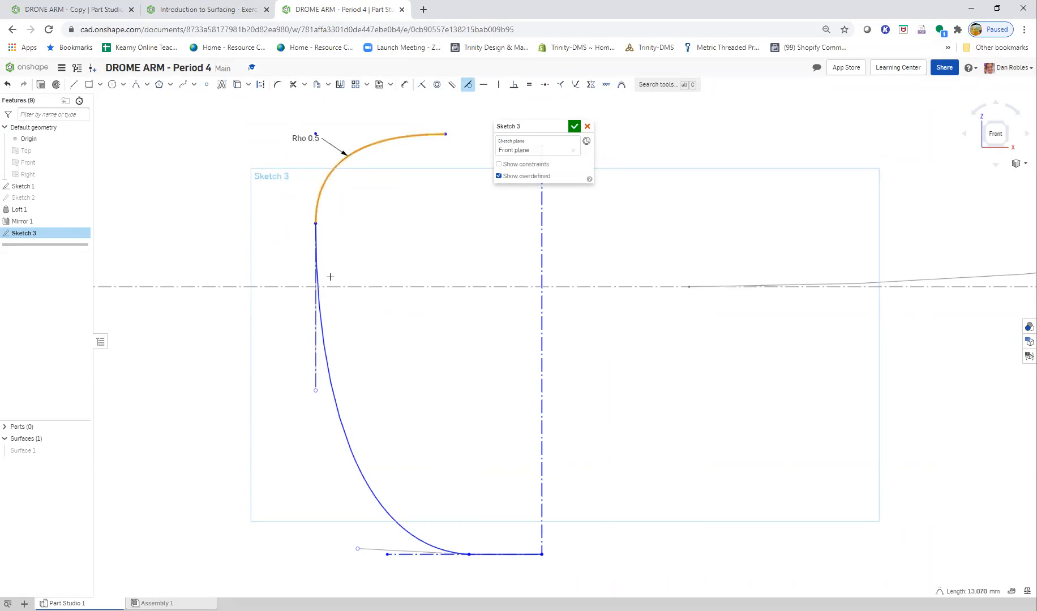
click(320, 311)
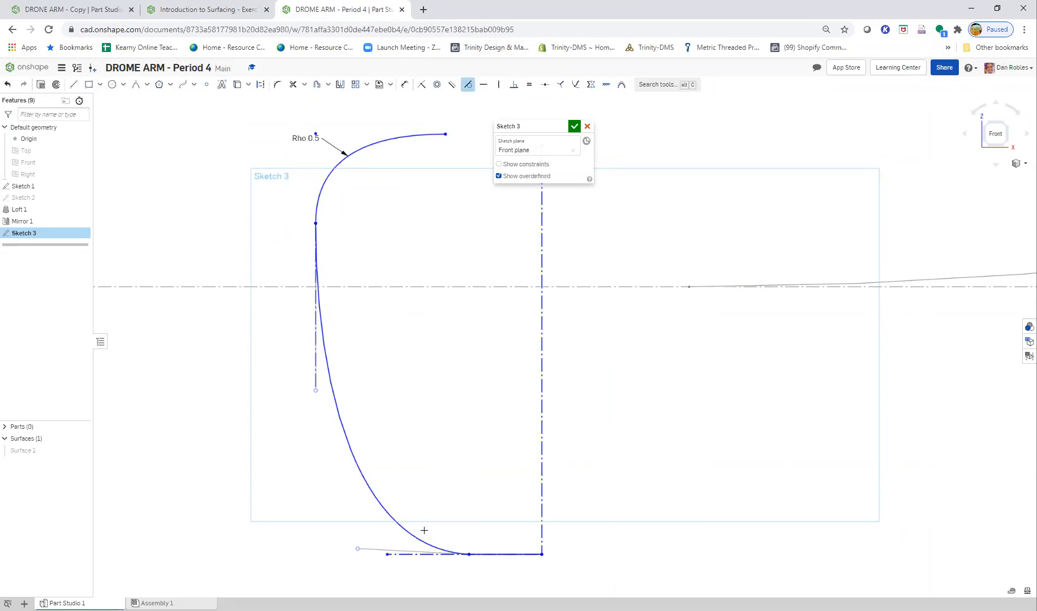
click(422, 533)
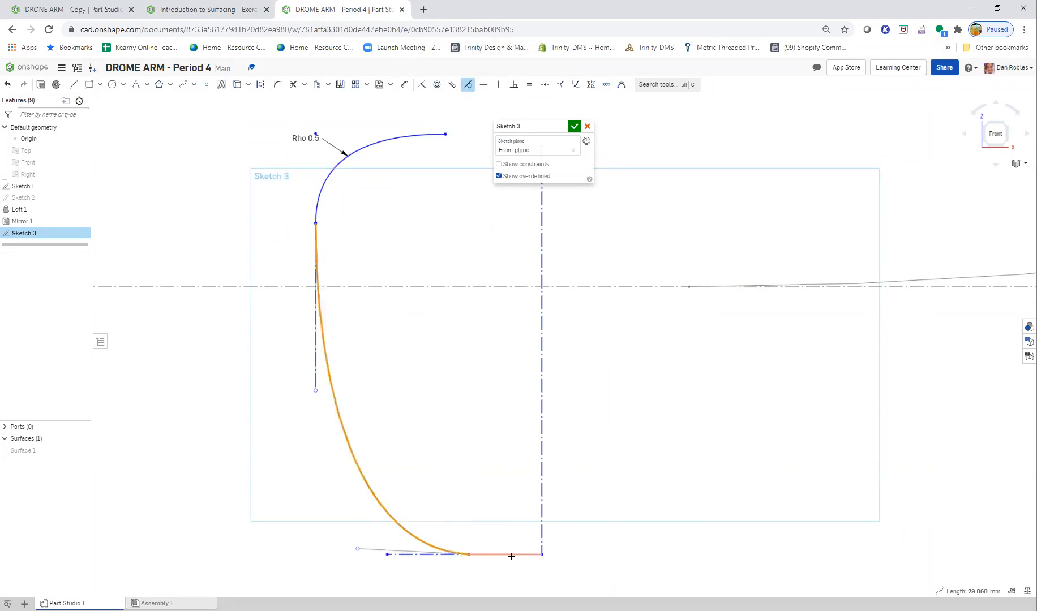
click(512, 555)
key(Escape)
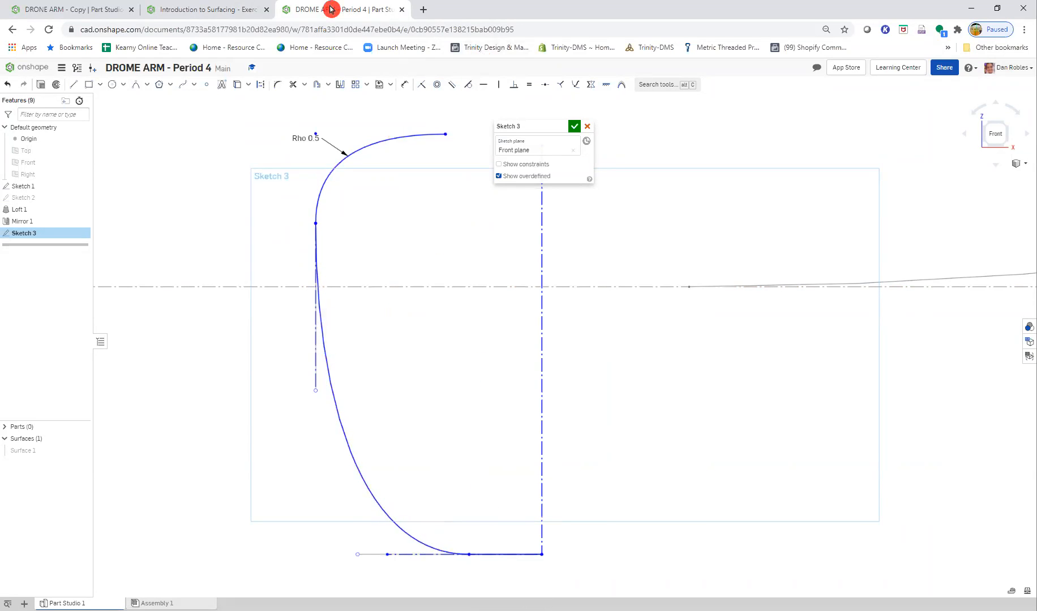
- Following the Step 6 figure, align the long vertical construction line's upper endpoint horizontally with the conic's free endpoint
click(205, 9)
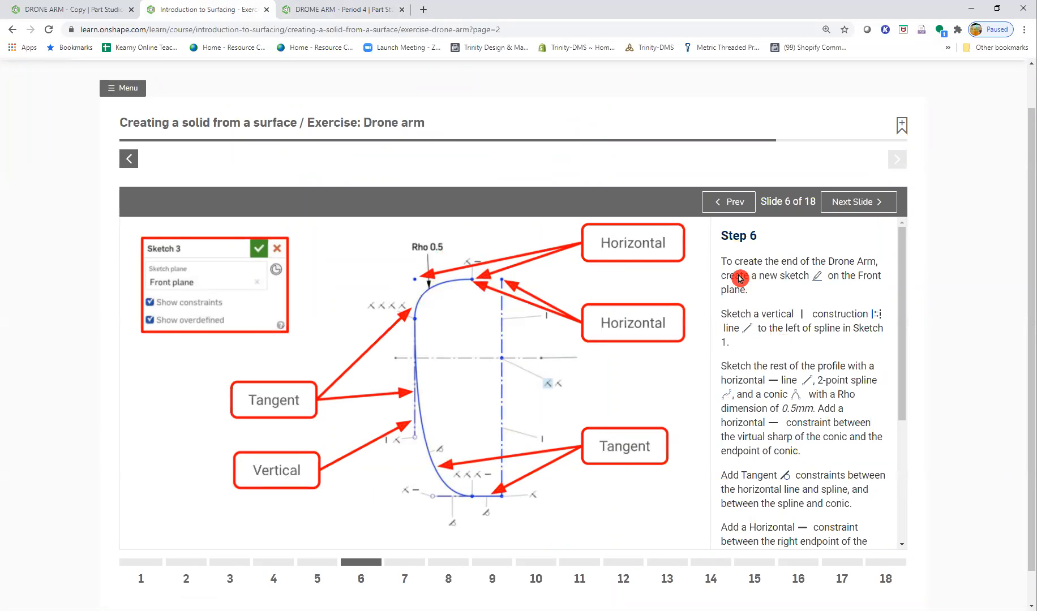
click(324, 8)
mouse_move(527, 125)
mouse_down()
mouse_move(666, 165)
mouse_move(724, 135)
mouse_up()
click(536, 146)
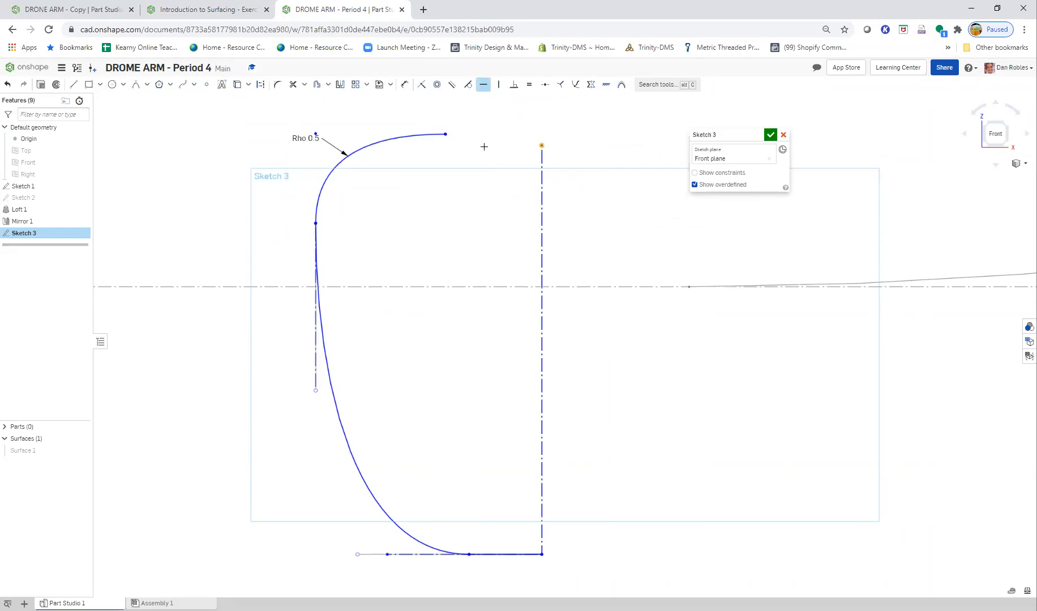
click(446, 135)
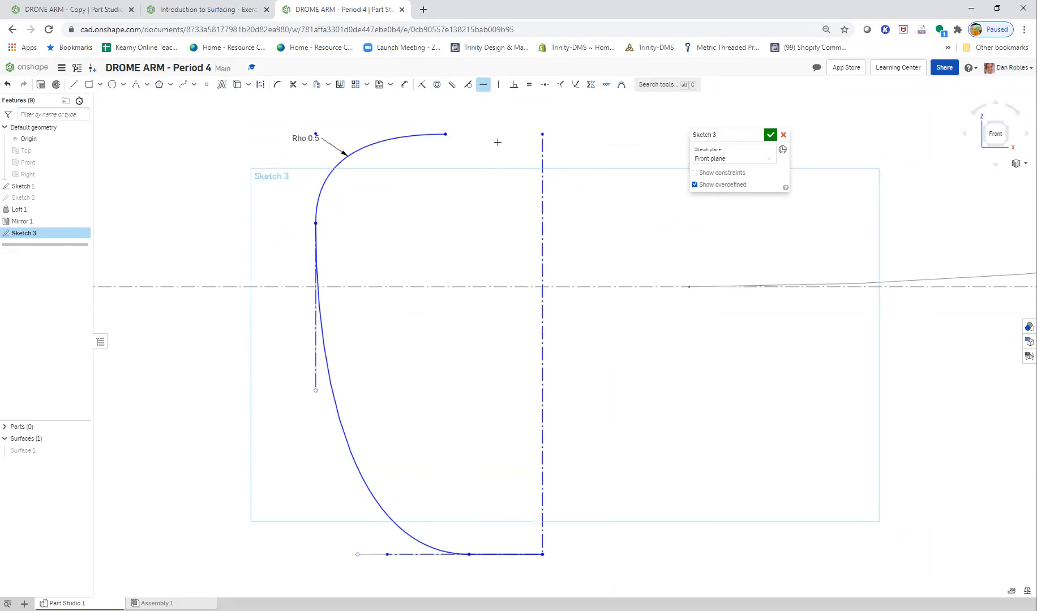
- Advance the exercise instructions to Step 7 and examine the dimensions specified for the end profile
click(220, 12)
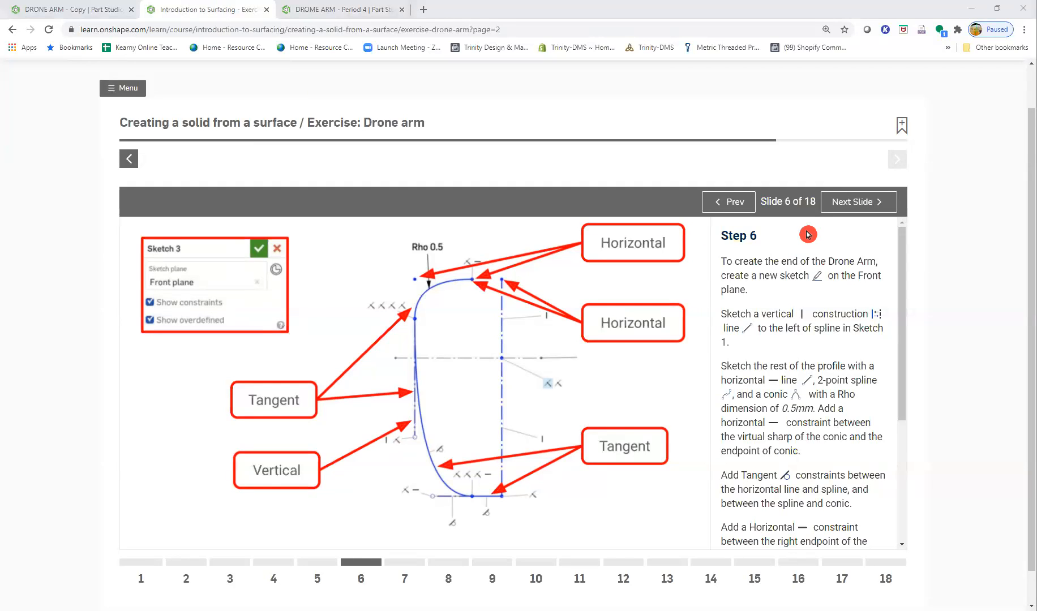
click(849, 208)
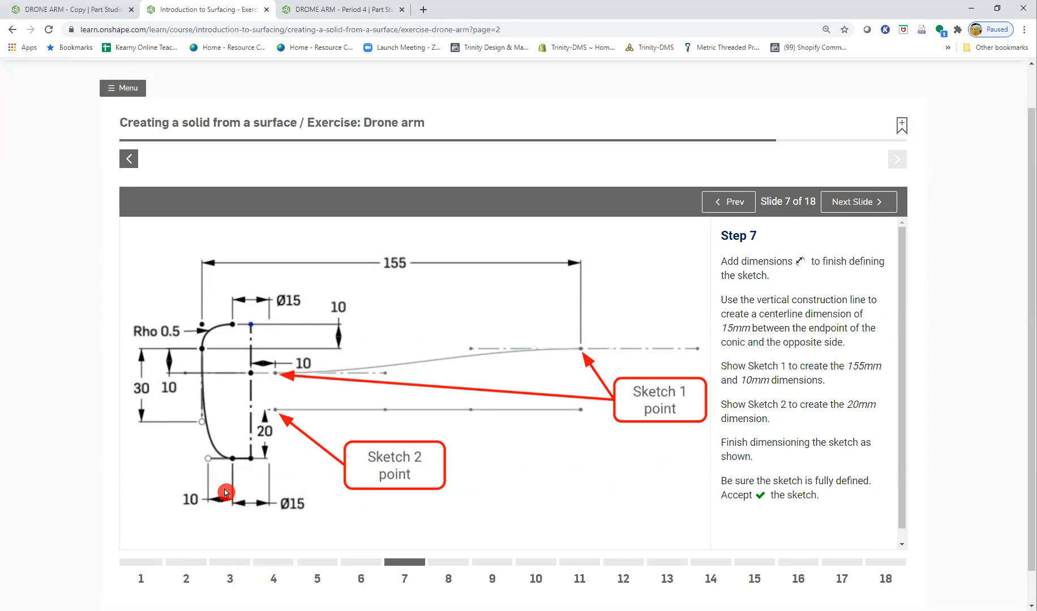
- Sketch a short slanted construction line in the empty area beside the profile's lower end
scroll(235, 487, up, 1)
scroll(231, 493, down, 2)
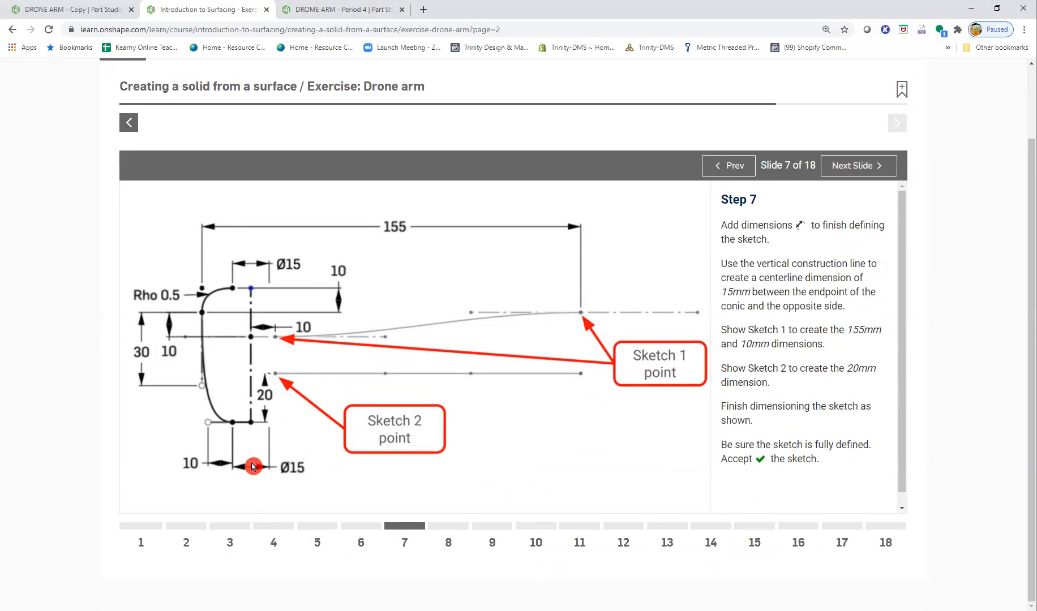
click(335, 10)
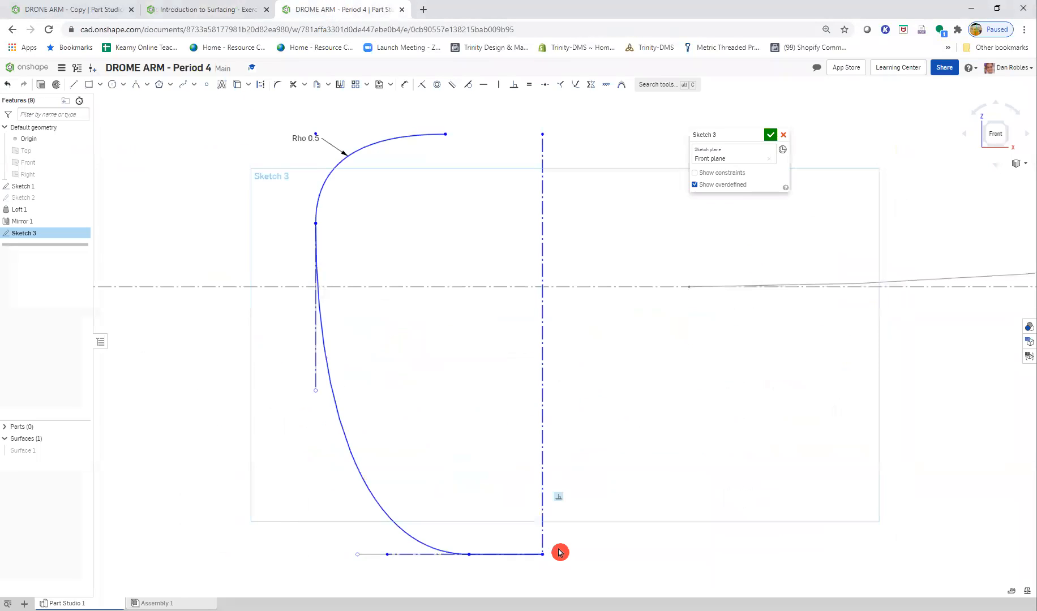
click(264, 92)
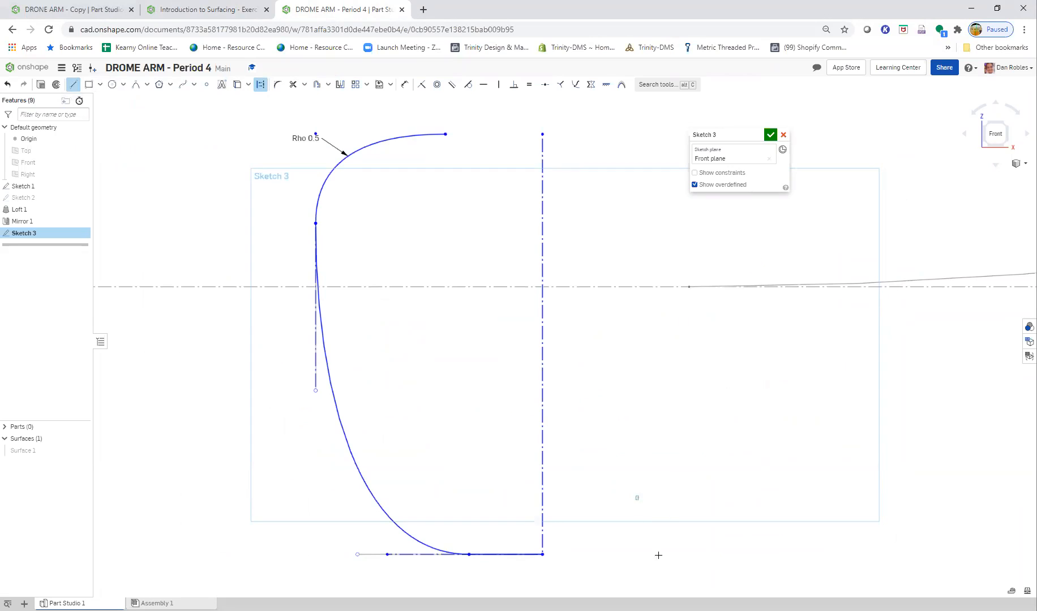
click(662, 586)
key(Escape)
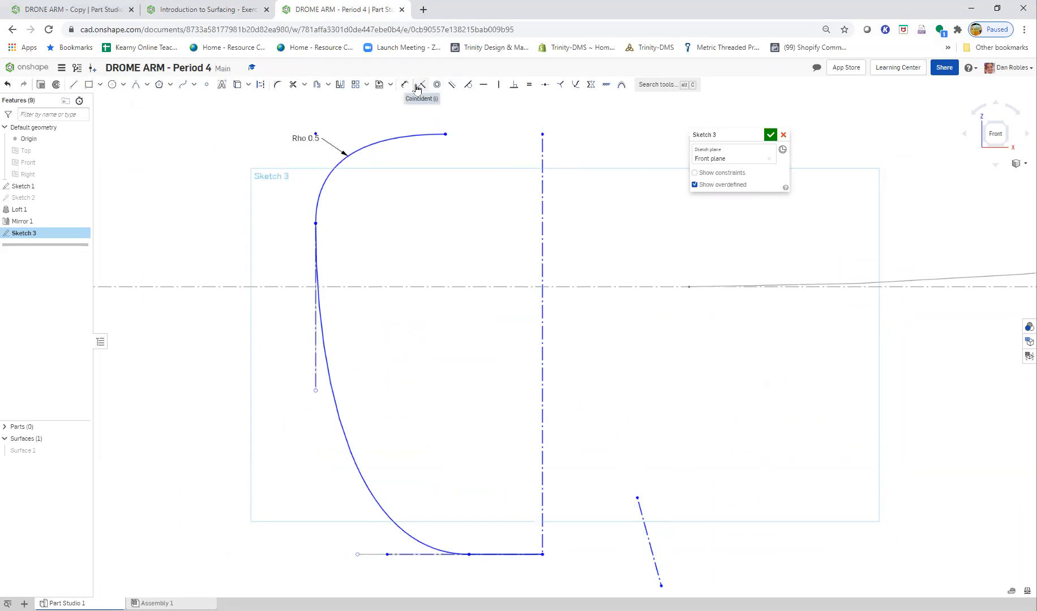
- Try to extend the short solid horizontal line at the profile's bottom
click(304, 84)
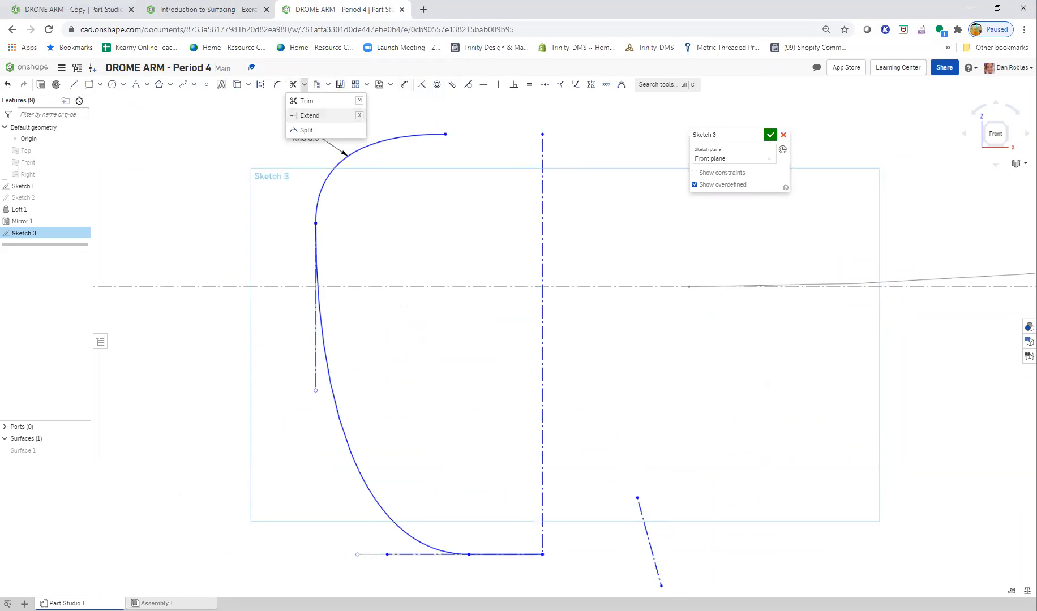
key(x)
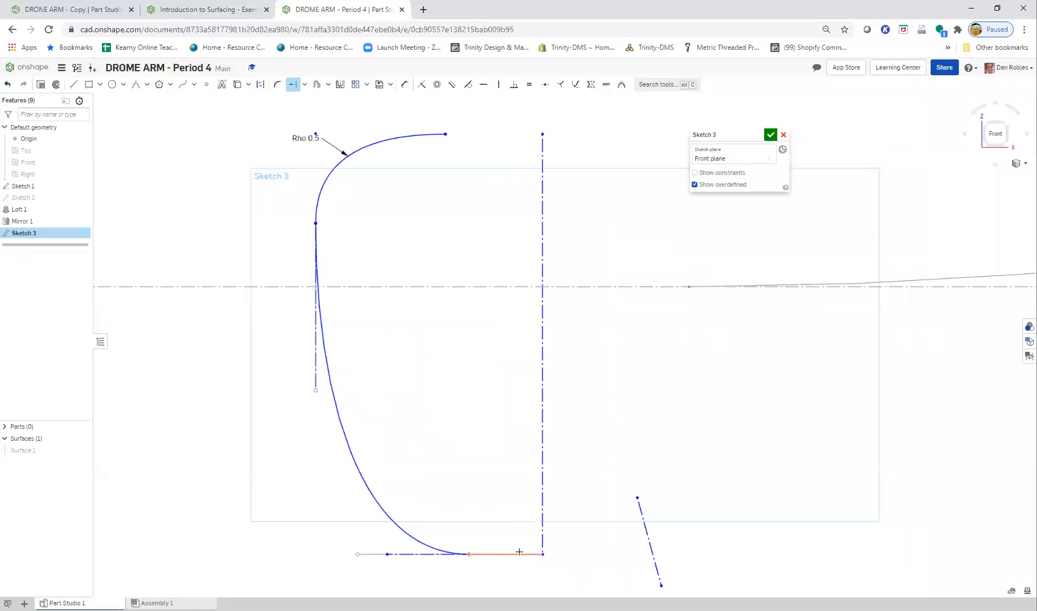
click(534, 553)
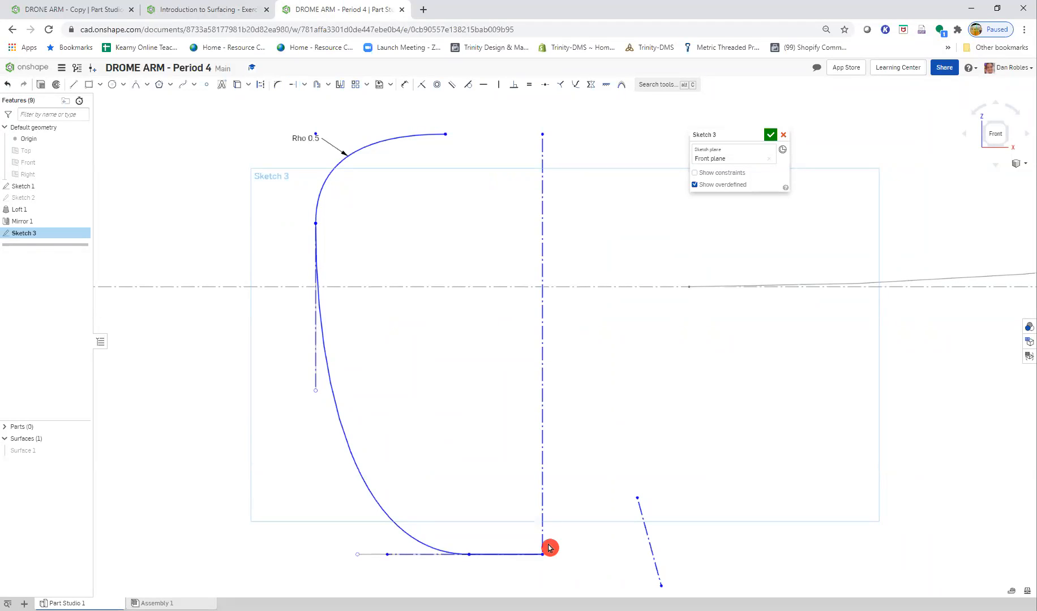
- Shift the spline's lower control handle along the bottom horizontal line toward the vertical construction line
click(416, 555)
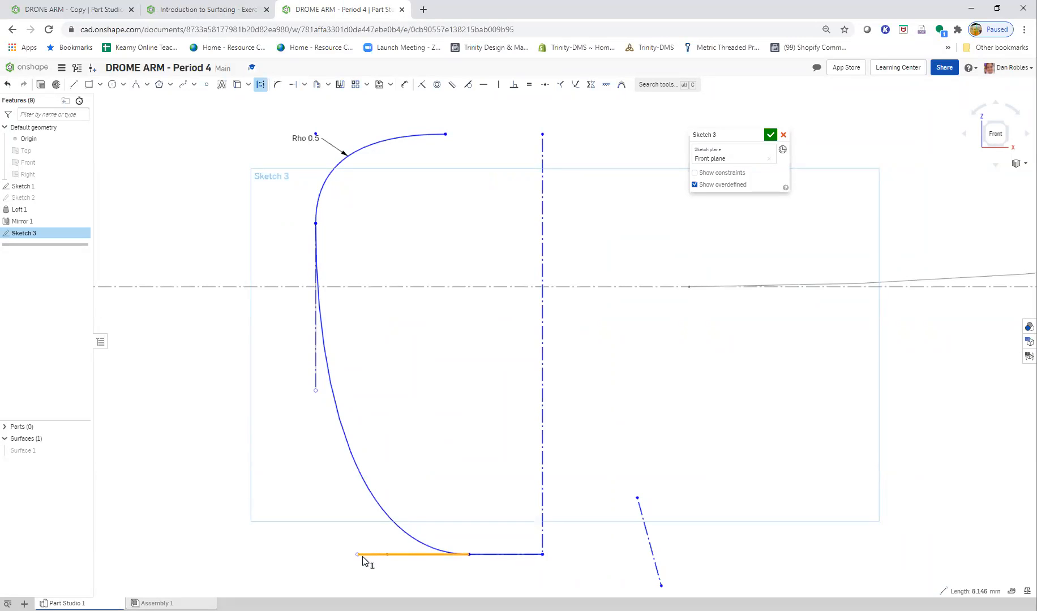
mouse_move(363, 560)
mouse_down()
mouse_move(442, 560)
mouse_move(433, 561)
mouse_up()
click(429, 561)
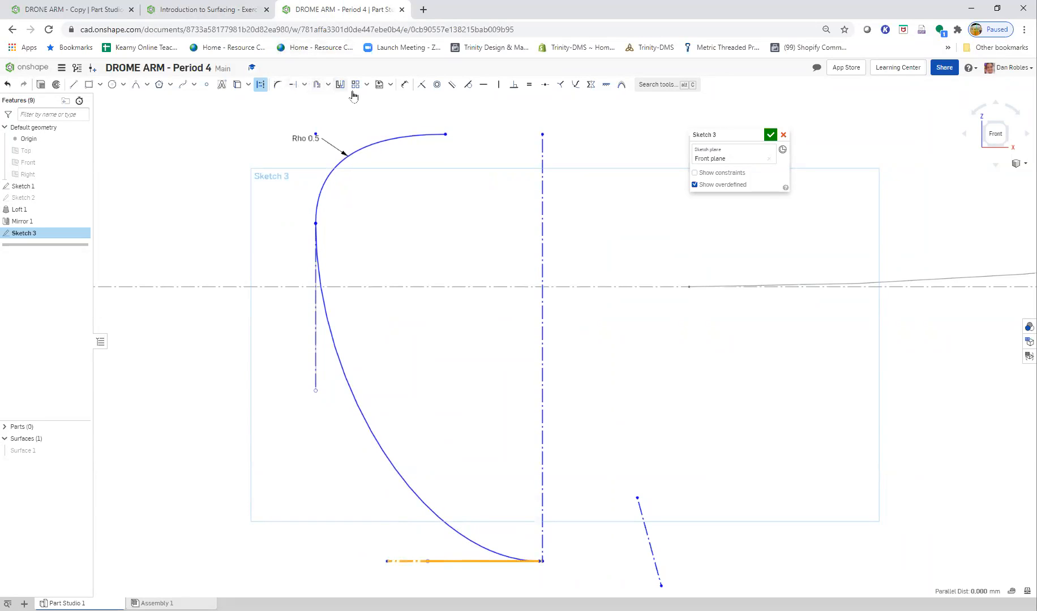
click(230, 128)
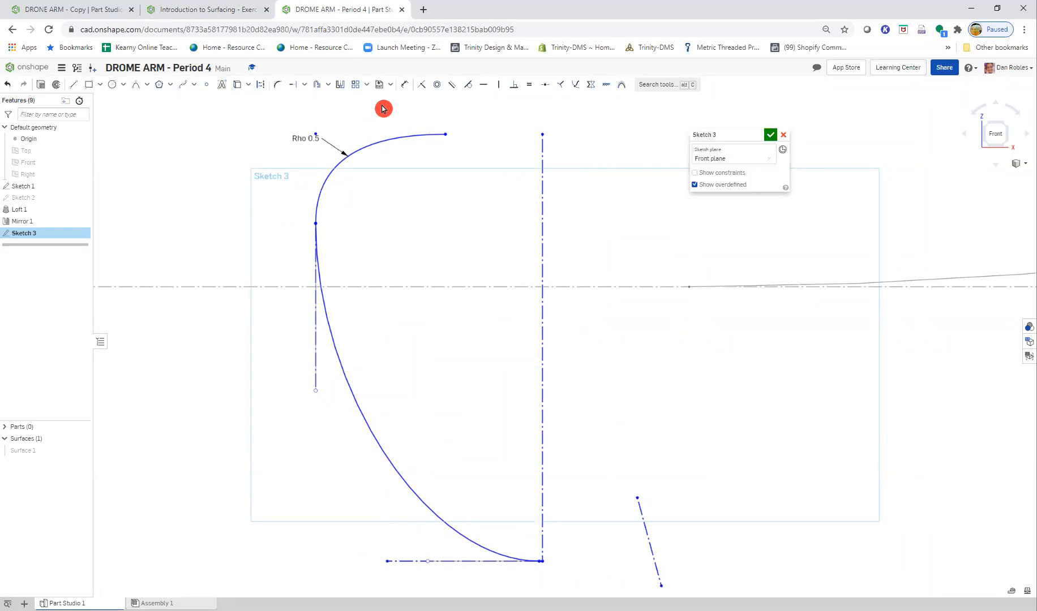
- Delete the slanted construction line beside the profile
click(297, 88)
key(Escape)
click(650, 547)
key(Delete)
- Delete the horizontal construction line along the spline's lower control handle and pull the freed handle upward
click(594, 572)
click(483, 561)
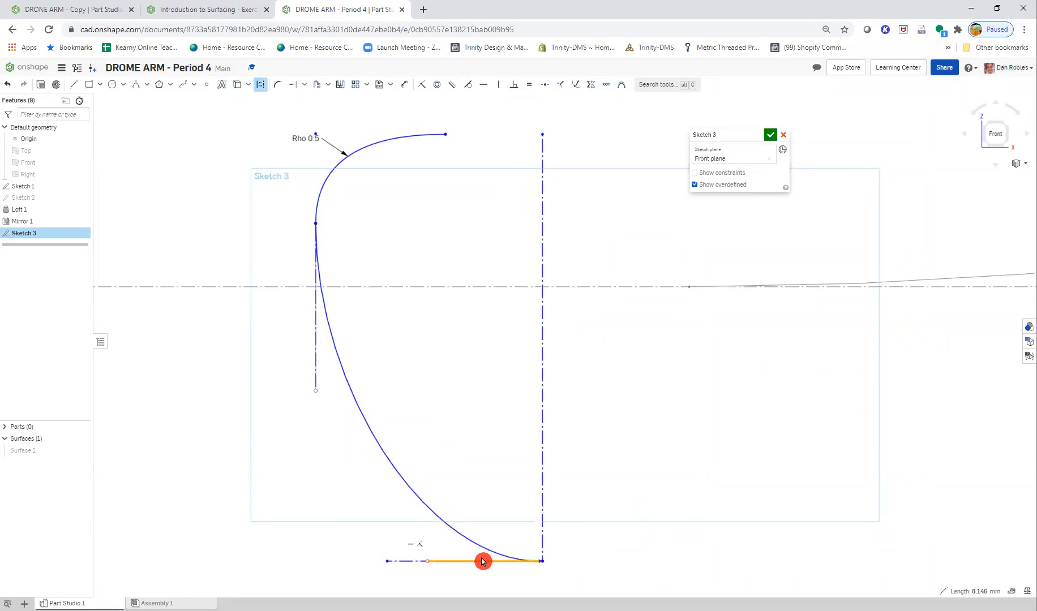
key(Delete)
click(375, 381)
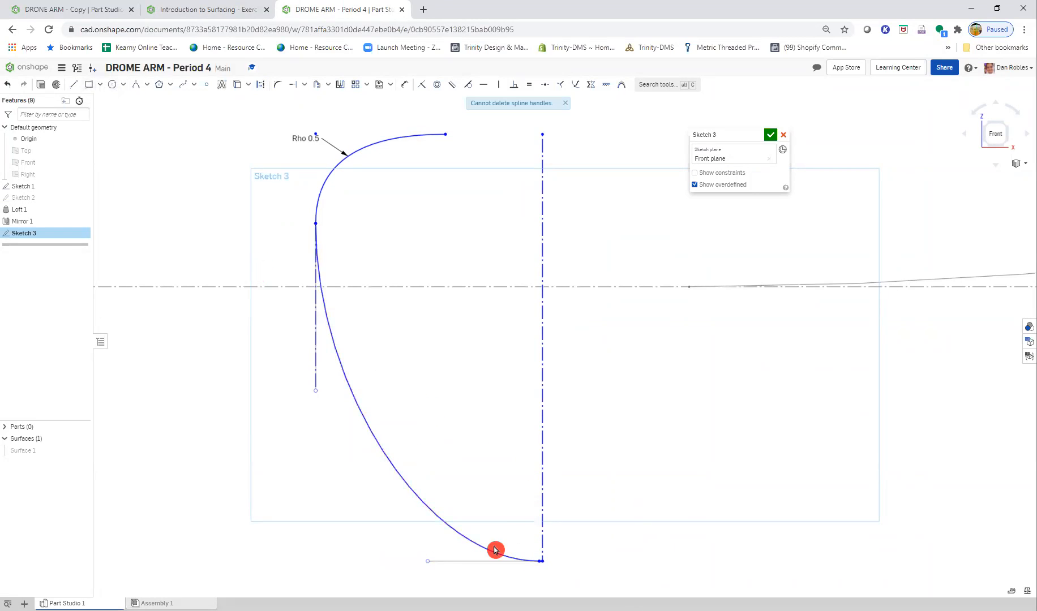
drag(430, 562, 404, 523)
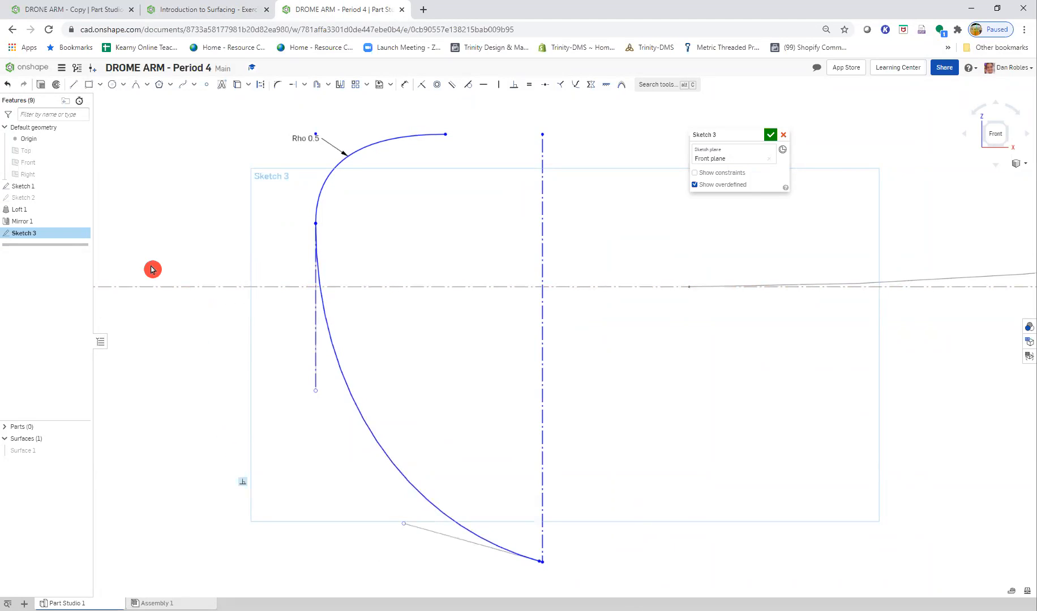
- Sketch a horizontal construction line about 23 mm long across the profile's lower end
click(261, 85)
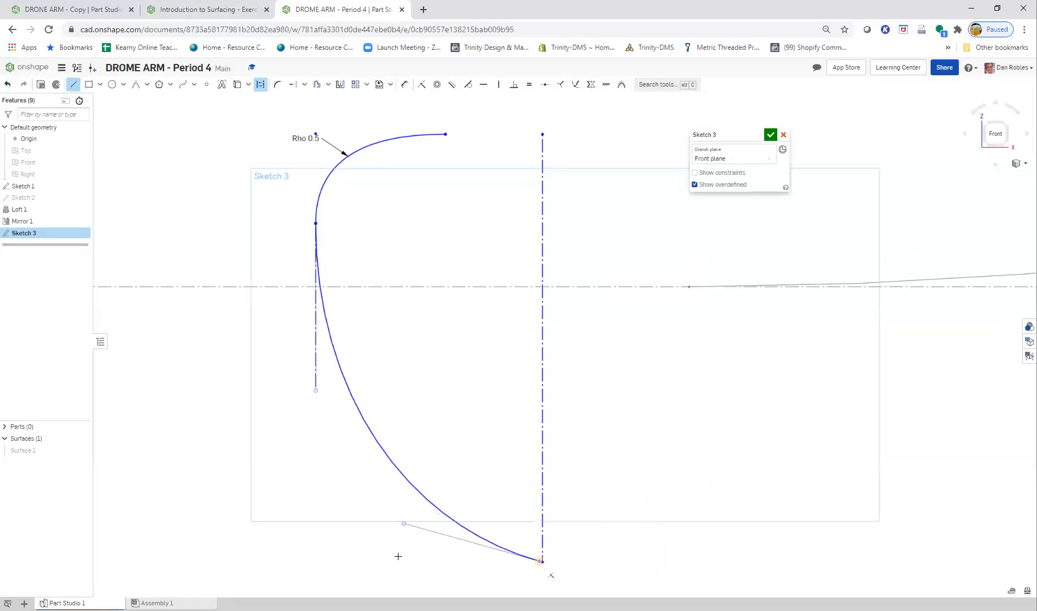
click(658, 562)
click(339, 561)
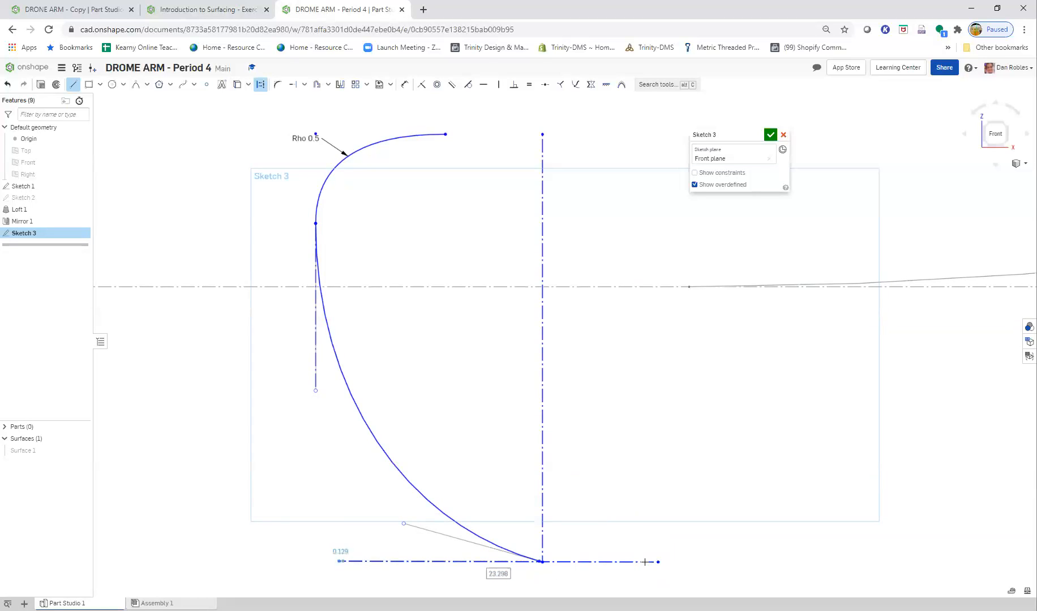
key(Escape)
key(Delete)
- Try to stretch the horizontal construction line's near endpoint past the profile's lower end
scroll(615, 543, down, 5)
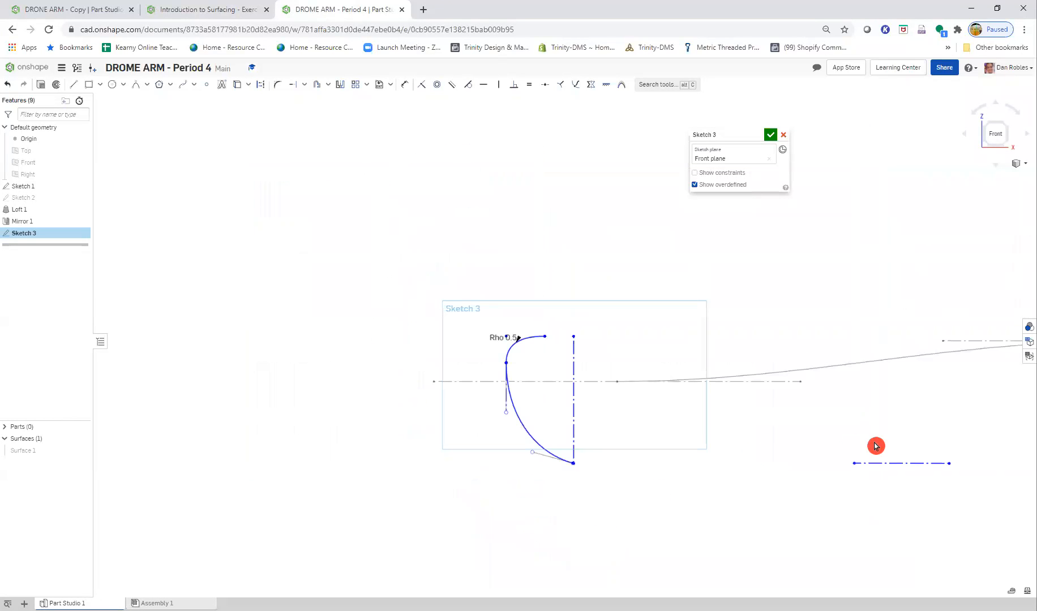
scroll(785, 450, up, 3)
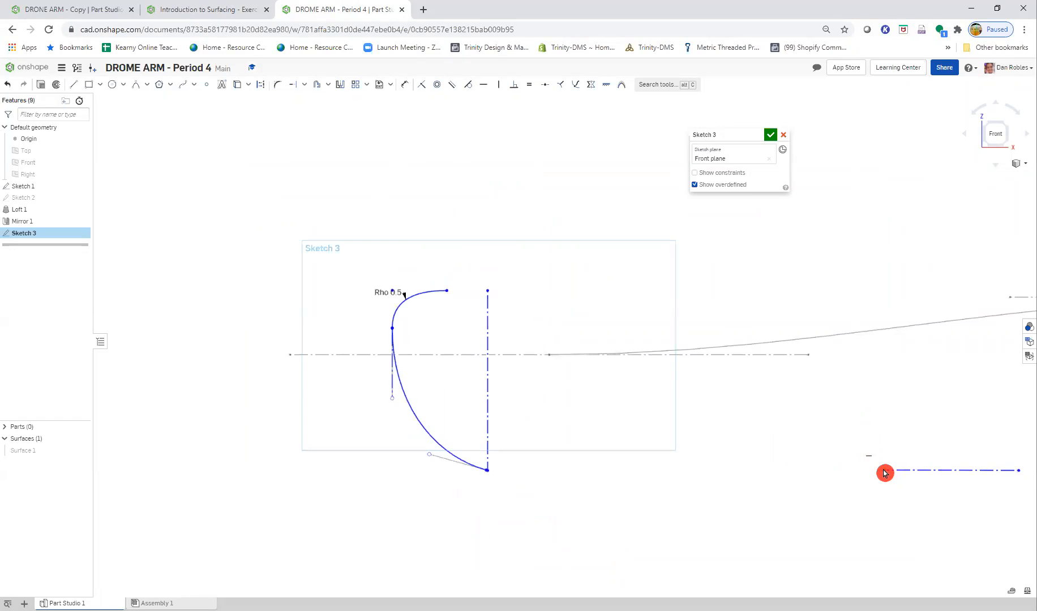
click(350, 475)
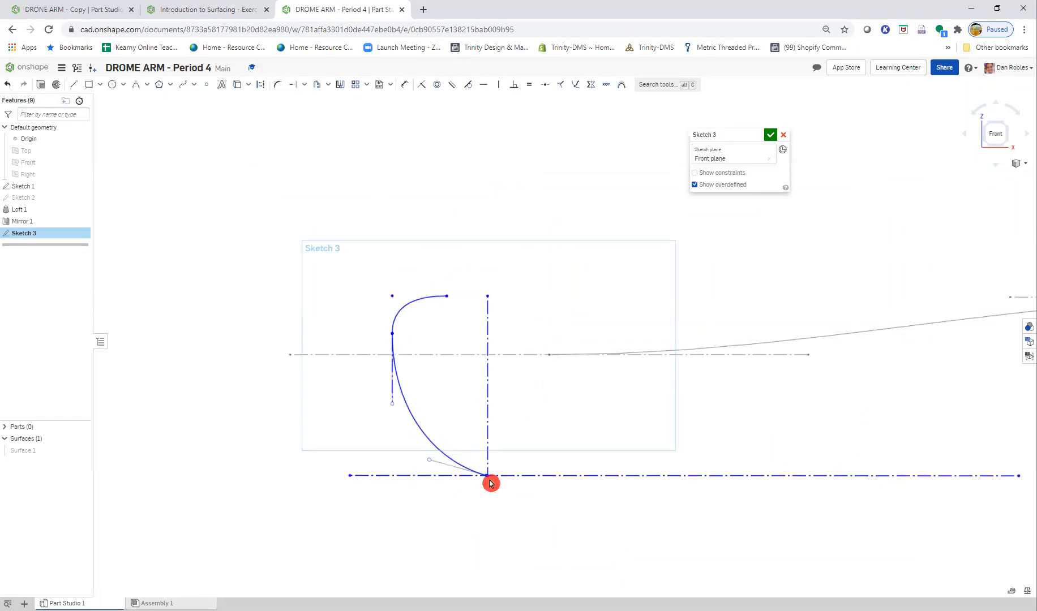
scroll(656, 504, down, 2)
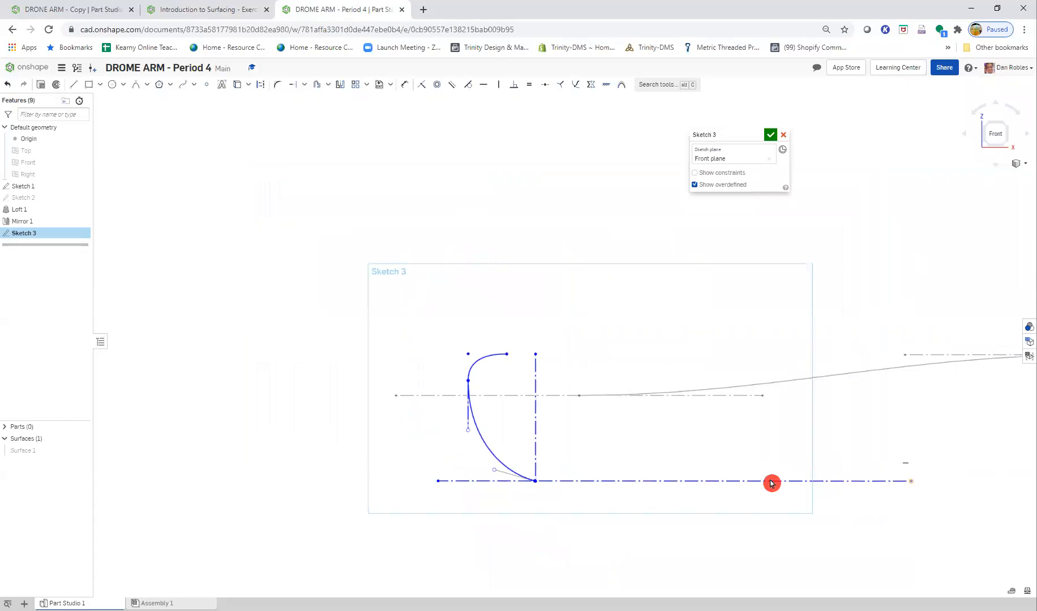
click(622, 482)
scroll(516, 483, up, 3)
scroll(517, 483, up, 4)
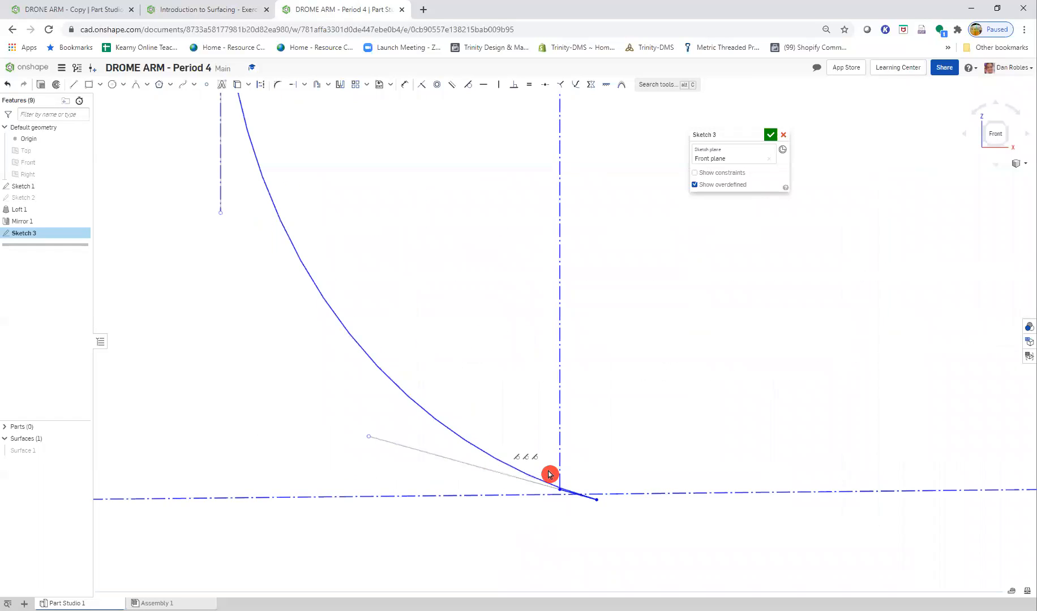
- Pull the spline's lower endpoint away from the vertical construction line to lengthen the short solid line
mouse_move(596, 511)
mouse_down()
mouse_move(582, 507)
mouse_move(602, 513)
mouse_up()
drag(536, 490, 336, 460)
scroll(650, 422, down, 5)
scroll(660, 442, up, 3)
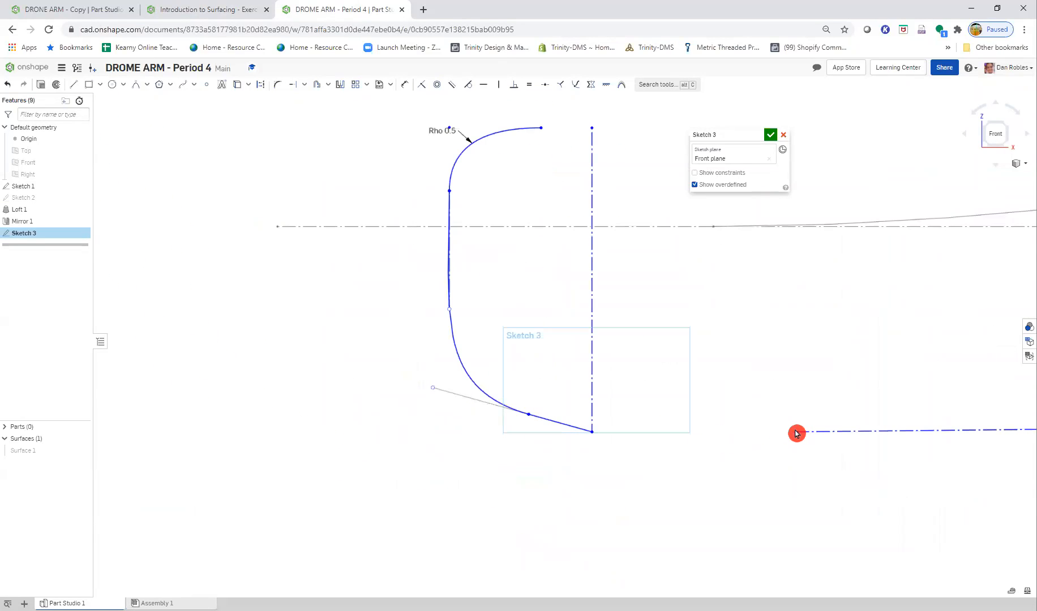
- Stretch the horizontal construction line past the profile and make it coincident with the vertical construction line's lower endpoint
drag(795, 435, 360, 443)
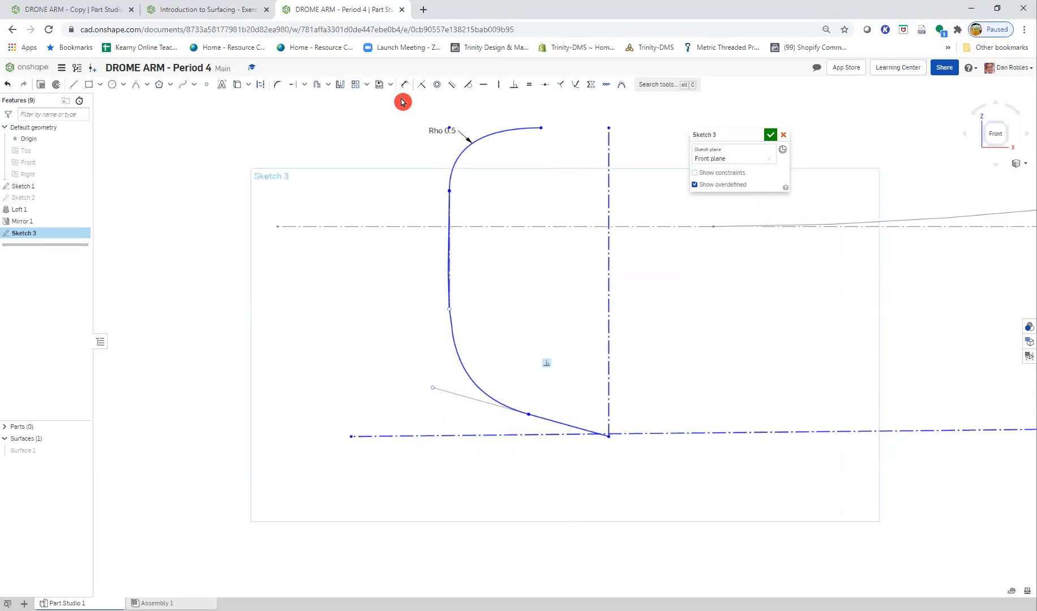
click(614, 433)
key(Escape)
- Move the spline's lower endpoint closer to the vertical construction line and shorten the horizontal construction line at both ends
drag(530, 424, 583, 420)
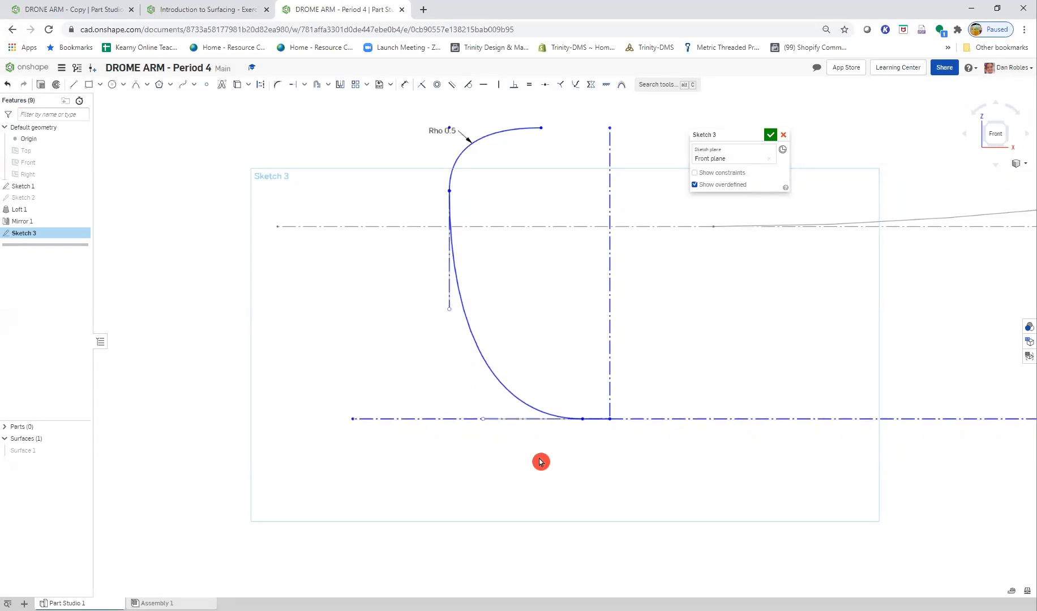
drag(382, 422, 500, 424)
scroll(590, 454, down, 2)
scroll(767, 459, down, 5)
mouse_move(942, 499)
middle_down()
mouse_move(771, 500)
mouse_move(536, 454)
middle_up()
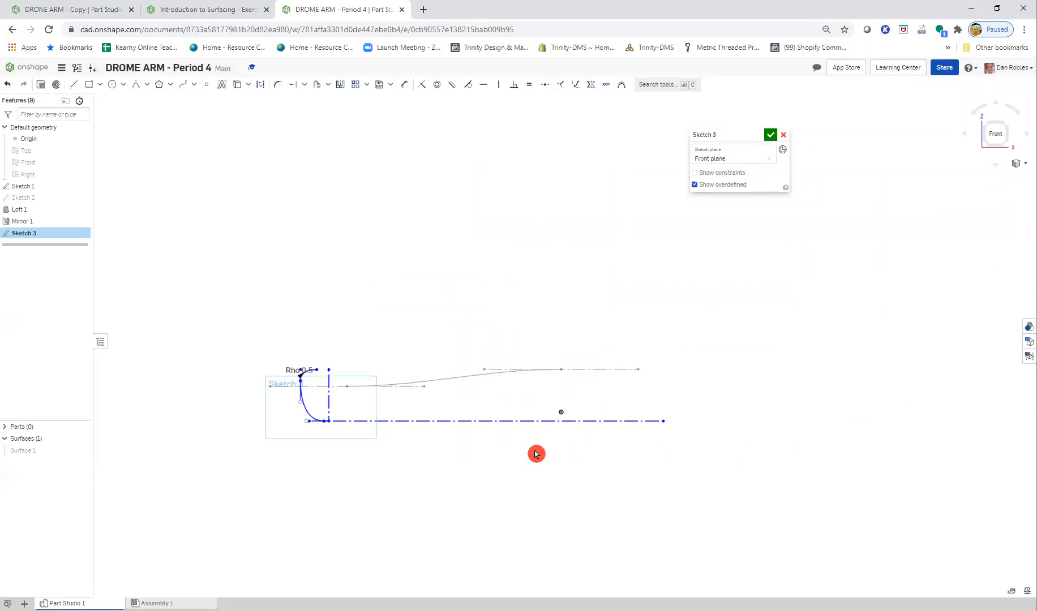
drag(665, 421, 383, 419)
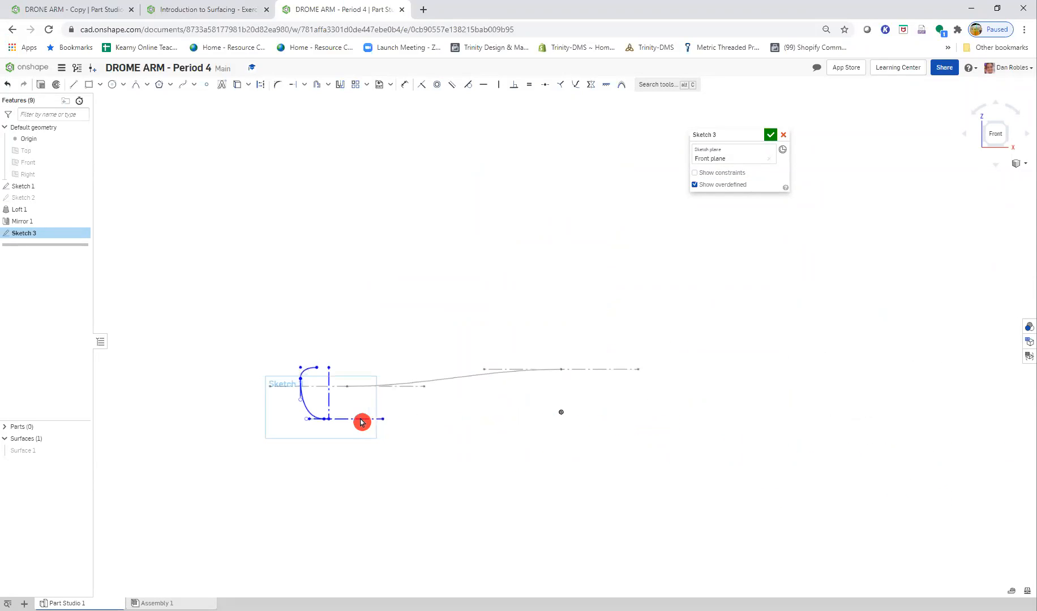
scroll(280, 419, up, 10)
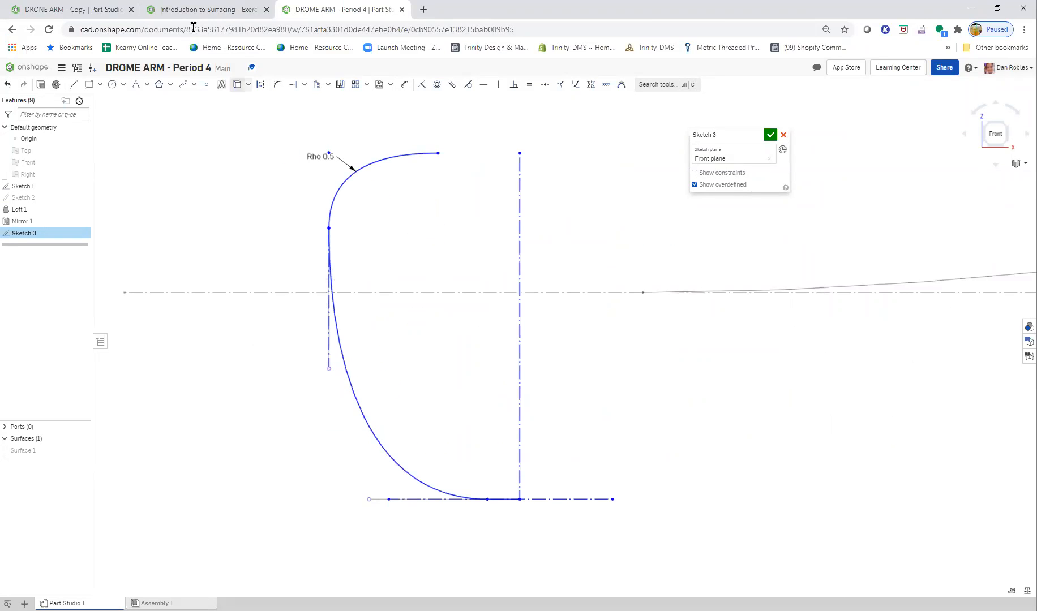
- Following the Step 7 figure, dimension the bottom horizontal construction line's length to 15 mm
click(182, 10)
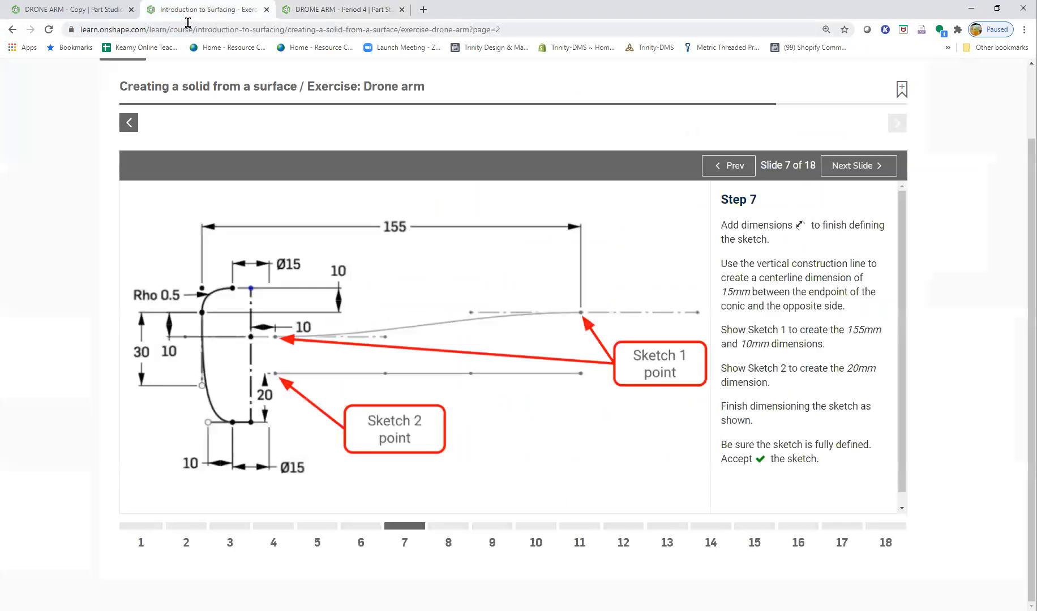
click(282, 475)
click(283, 479)
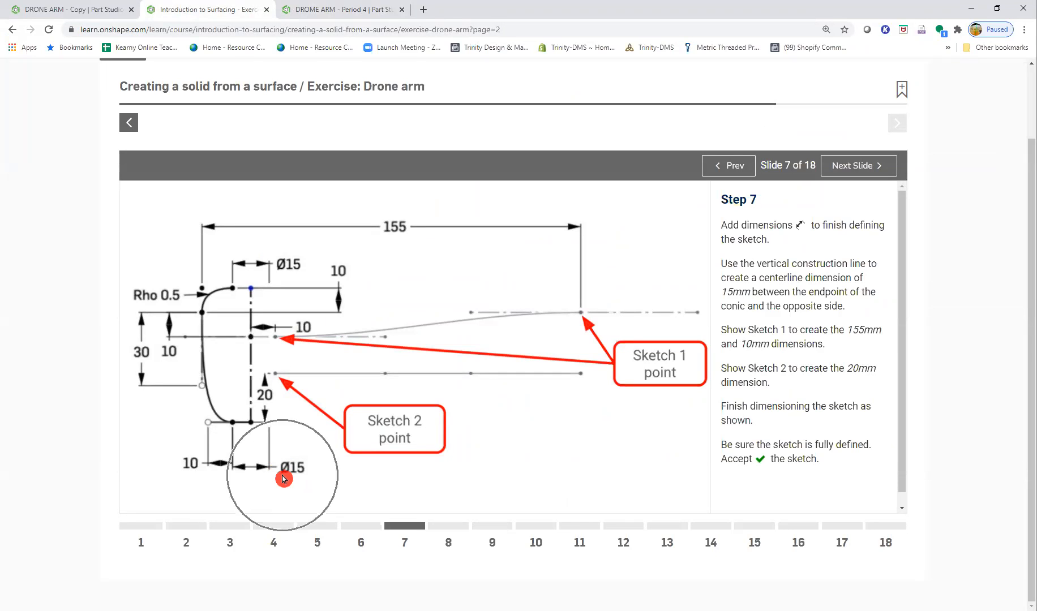
click(315, 10)
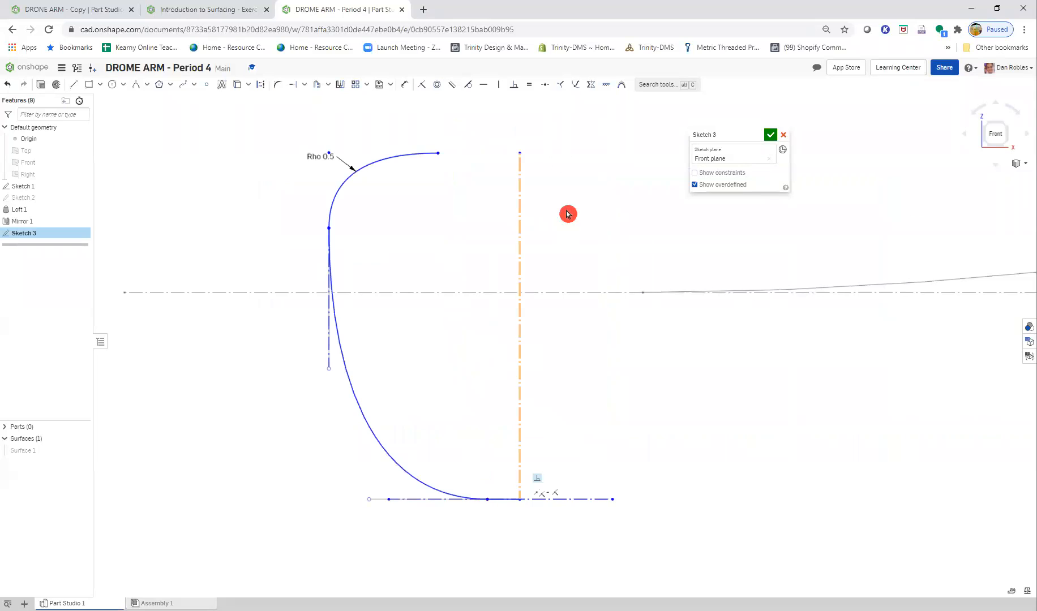
click(519, 202)
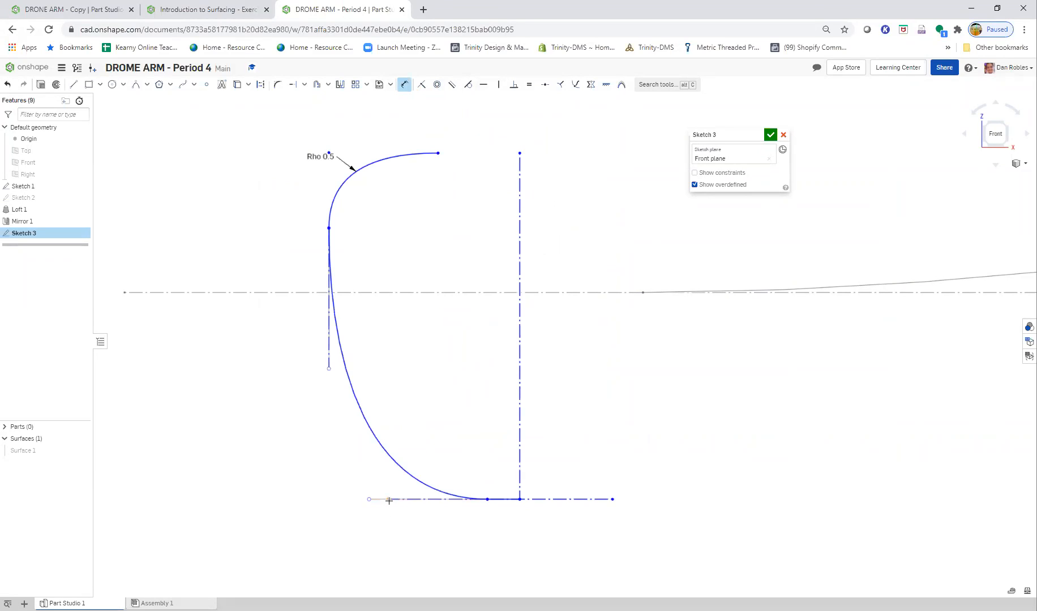
click(612, 499)
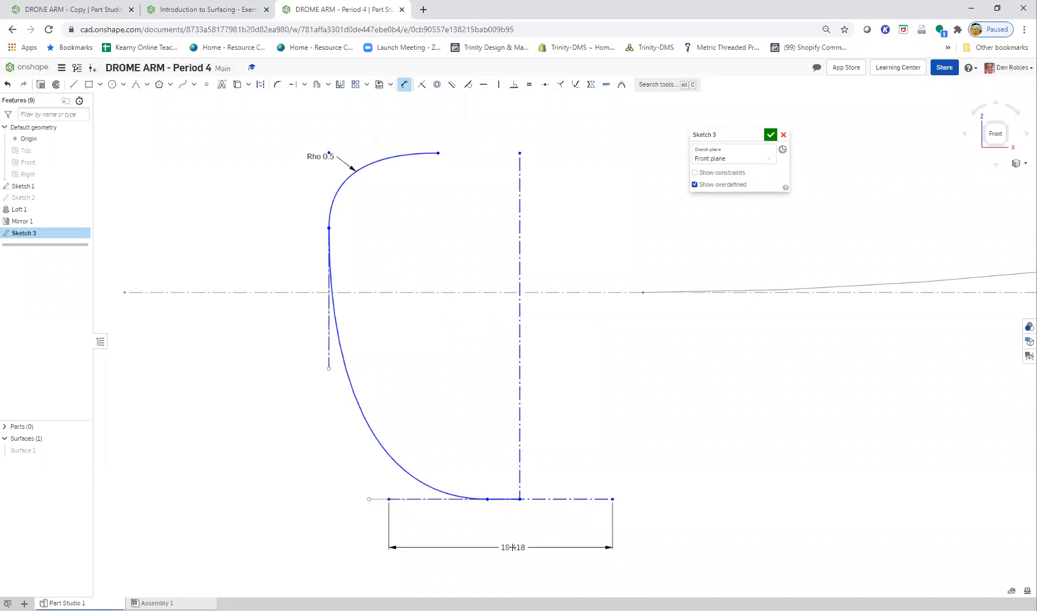
click(520, 549)
text(15)
key(Return)
- Constrain the vertical construction line's lower endpoint to the midpoint of the 15 mm horizontal construction line
click(492, 461)
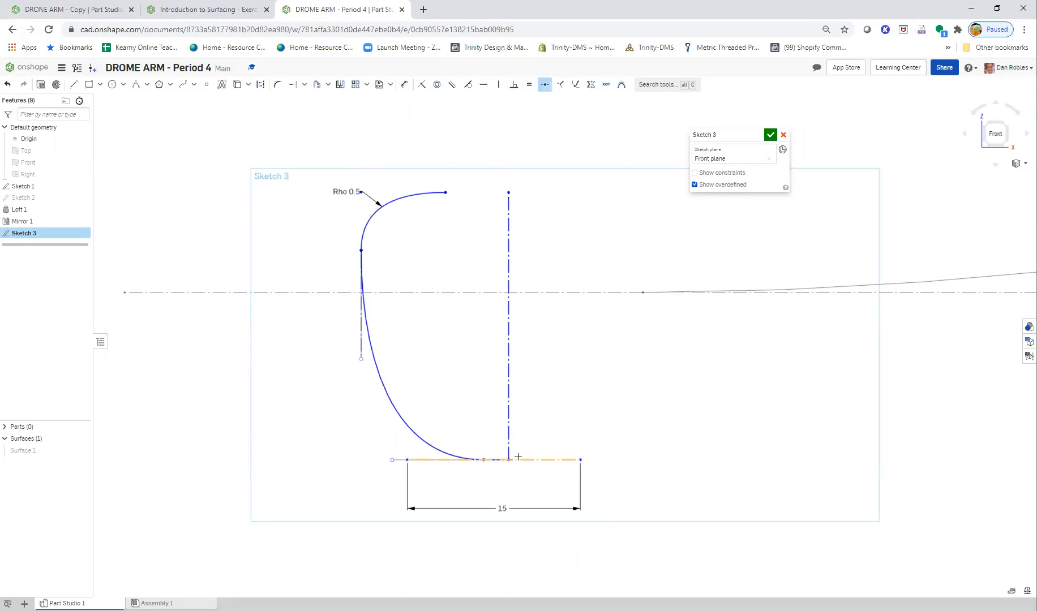
click(528, 459)
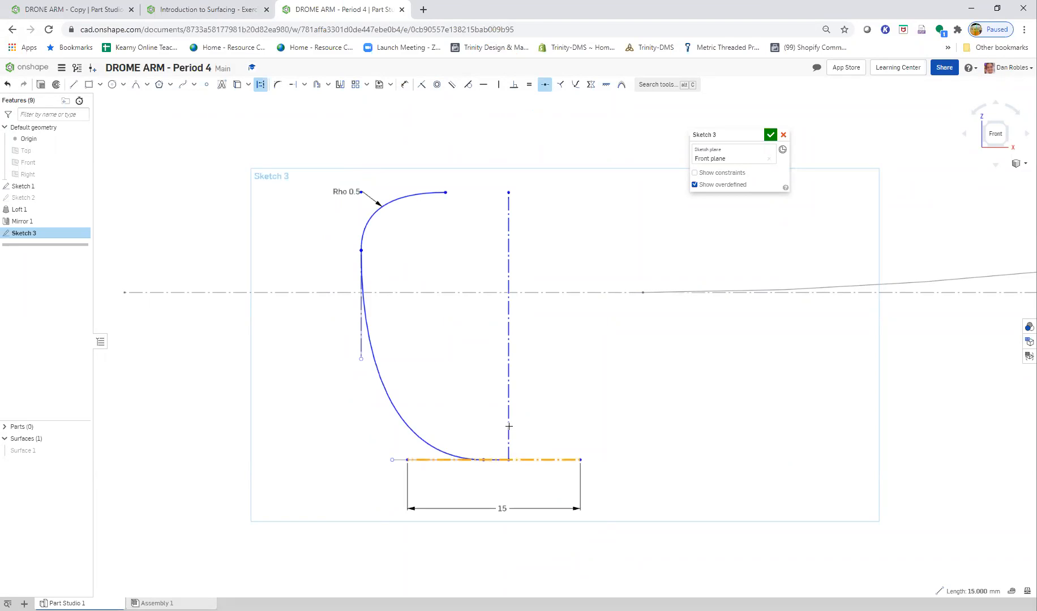
key(Escape)
click(509, 459)
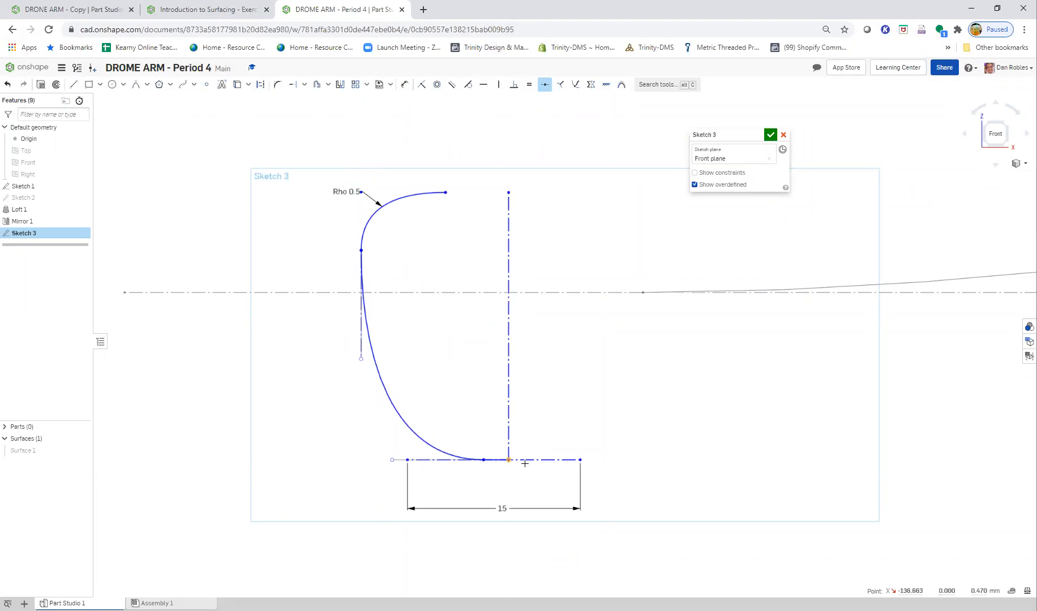
click(528, 460)
key(Escape)
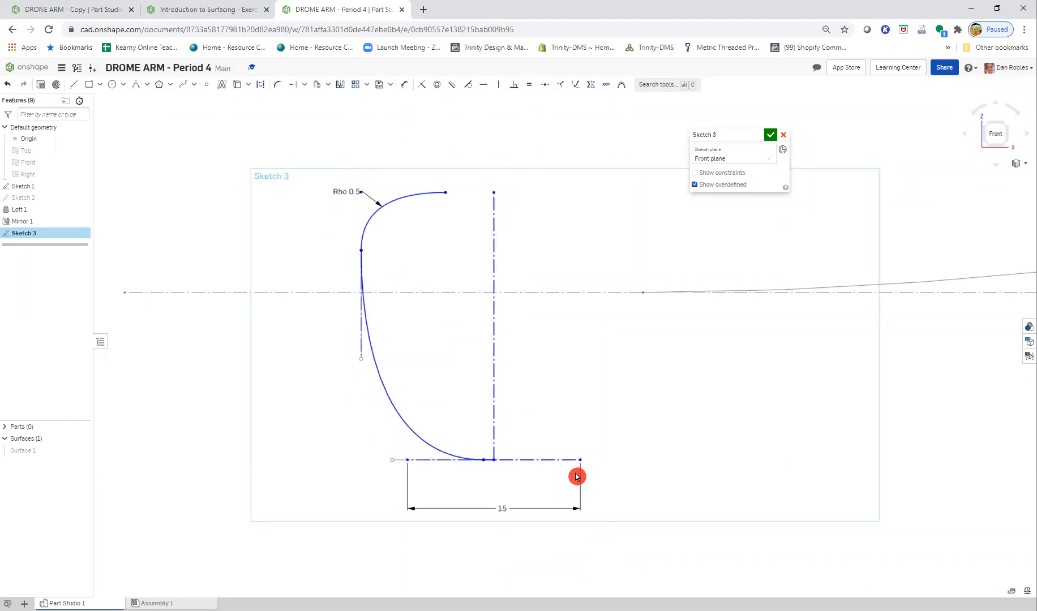
- Check the Step 7 figure for the remaining dimensions of the end profile
click(173, 10)
scroll(219, 437, up, 2)
scroll(219, 436, down, 2)
scroll(219, 447, up, 2)
scroll(219, 450, down, 2)
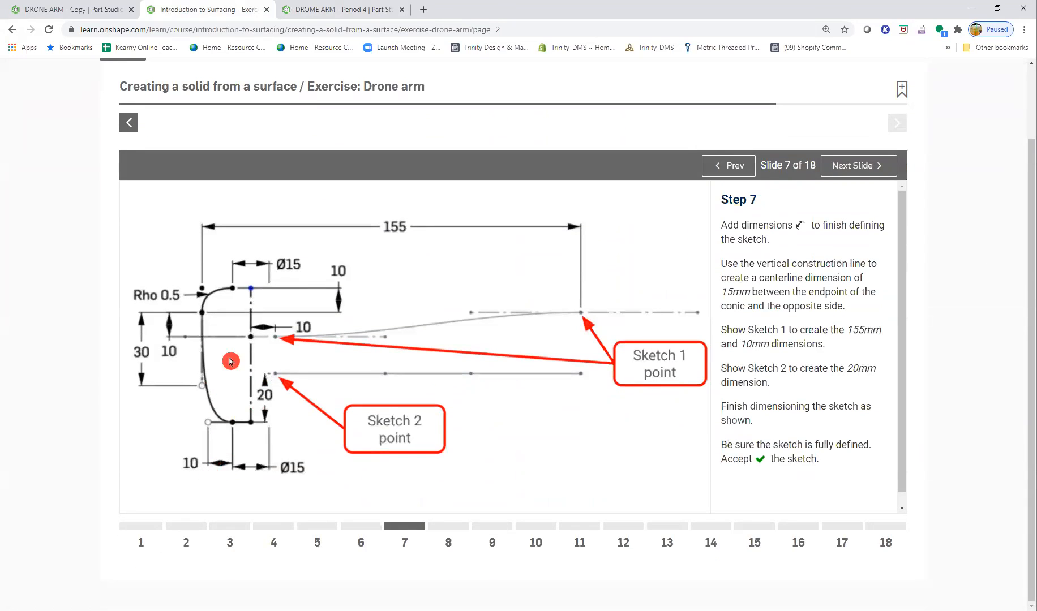
- In the drone arm Part Studio, make the spline's lower handle point coincident with the horizontal construction line's left endpoint
click(350, 11)
scroll(407, 456, up, 3)
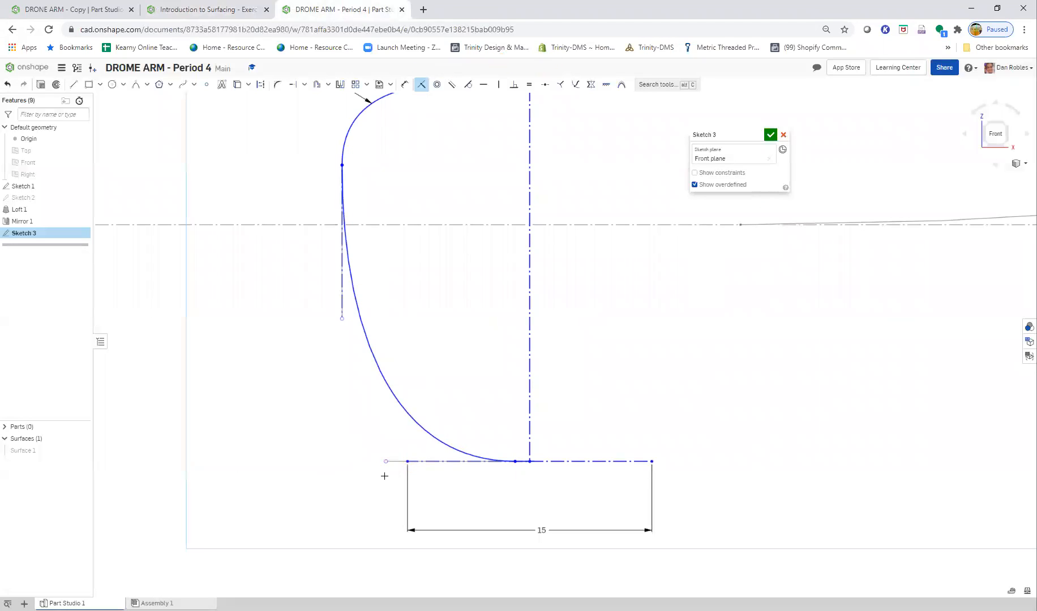
click(385, 462)
click(408, 462)
key(Escape)
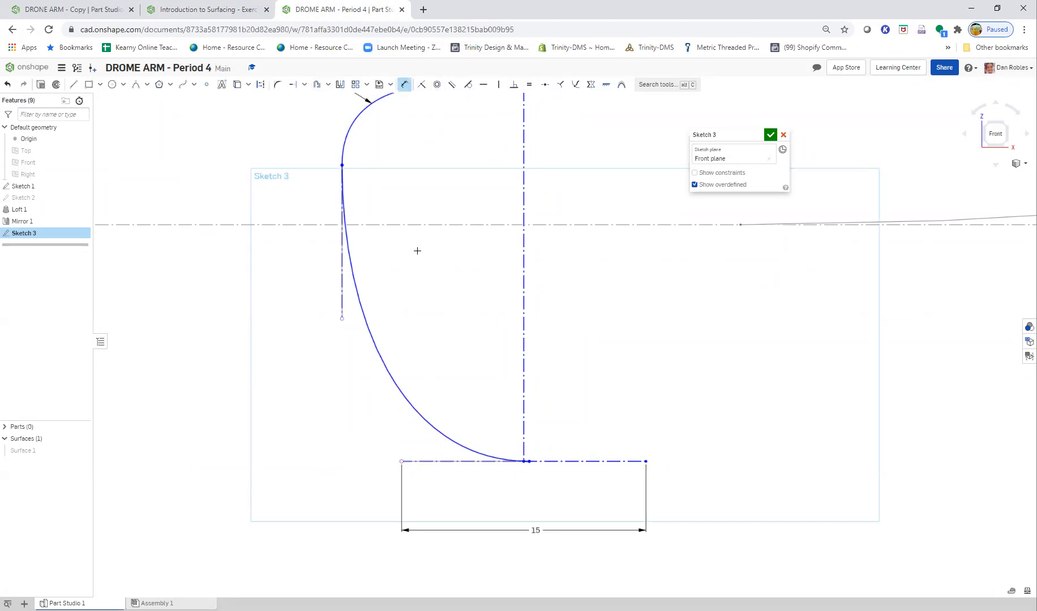
- Try a 10 mm dimension between the spline's lower handle point and the vertical construction line's lower endpoint, and delete it
click(523, 462)
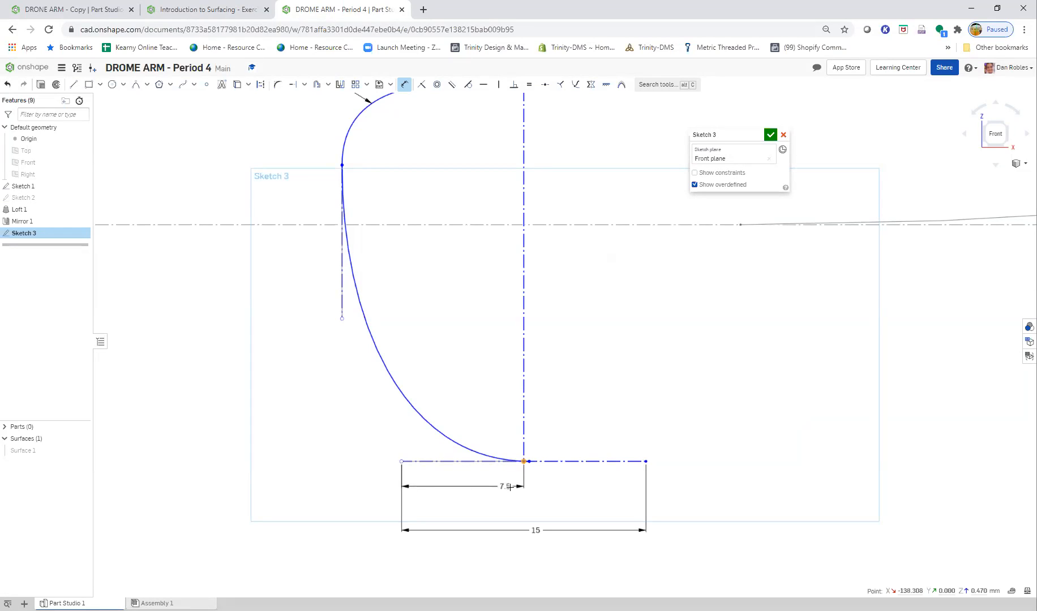
click(468, 477)
text(10)
key(Return)
key(Escape)
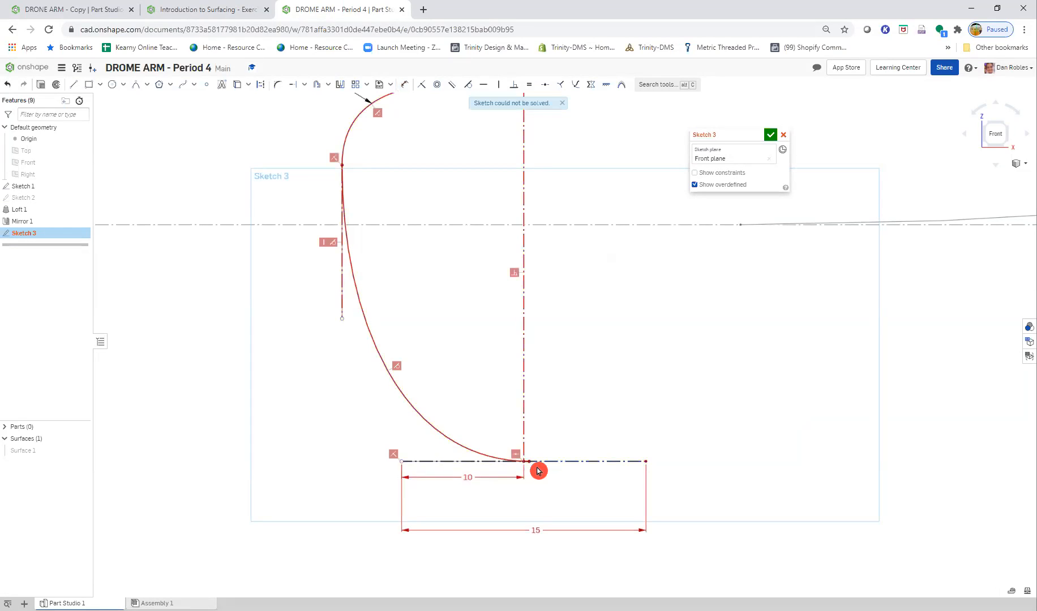
click(455, 479)
key(Delete)
- Try to move the spline's lower endpoint to the other side of the vertical construction line
scroll(488, 470, up, 6)
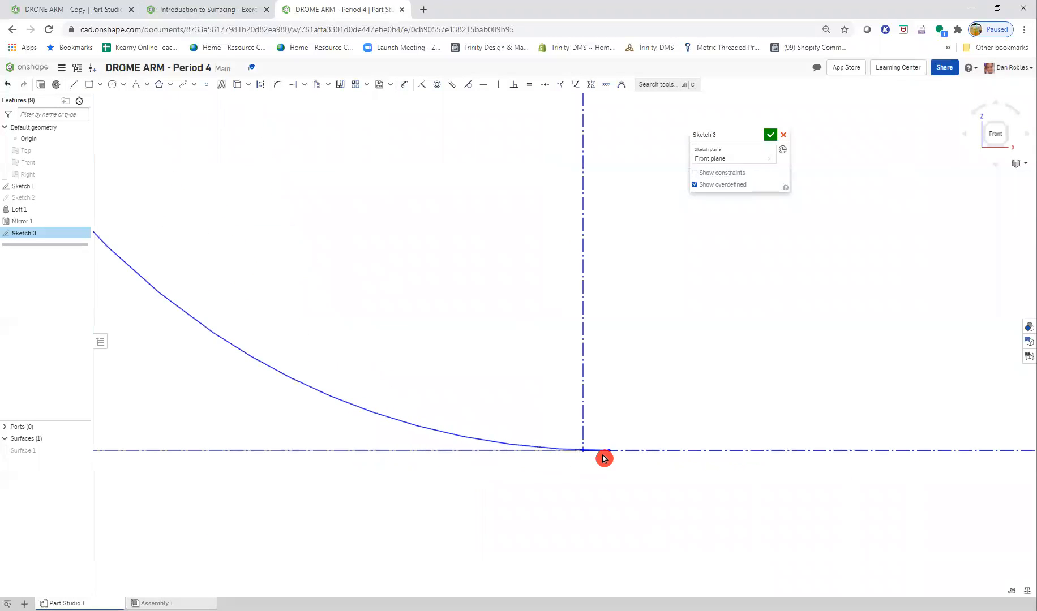
mouse_move(579, 453)
middle_down()
mouse_move(406, 450)
mouse_move(524, 451)
middle_up()
click(517, 449)
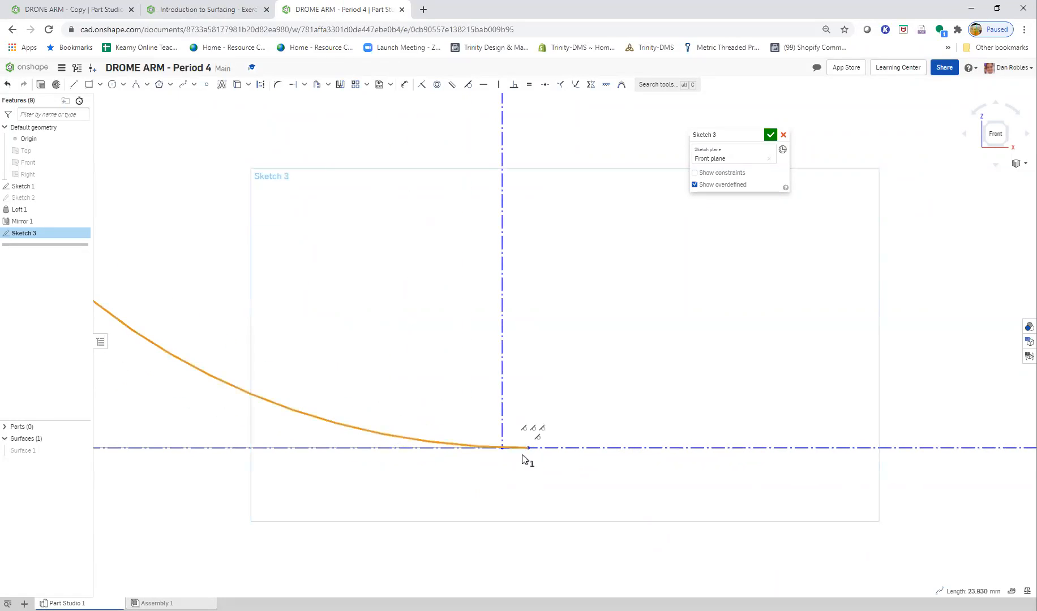
mouse_move(527, 449)
mouse_down()
mouse_move(399, 406)
mouse_move(526, 431)
mouse_move(542, 446)
mouse_up()
click(490, 451)
scroll(491, 452, down, 8)
scroll(375, 321, up, 4)
scroll(375, 318, down, 5)
scroll(371, 371, up, 3)
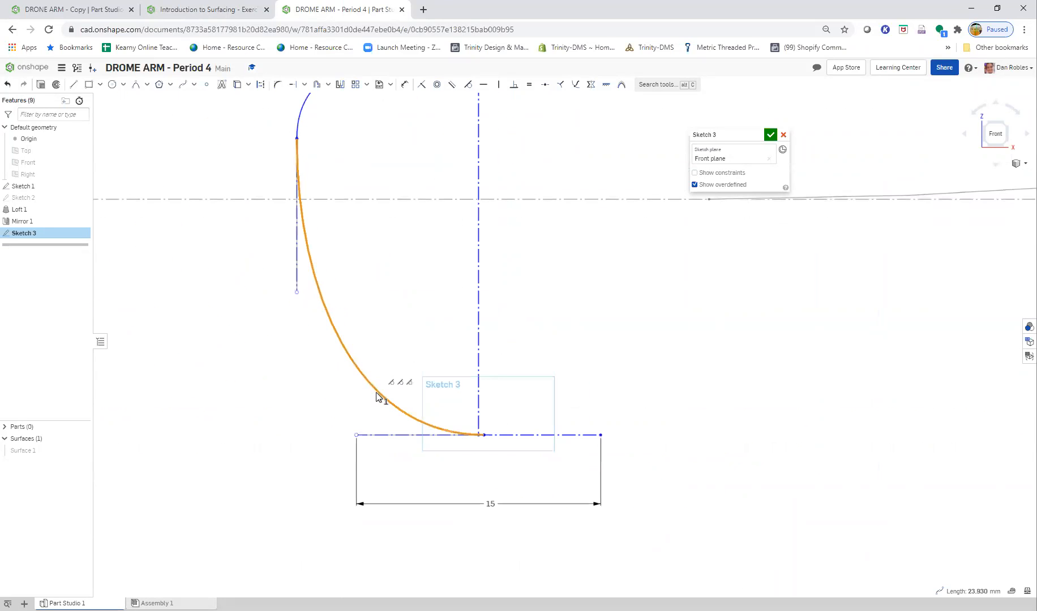
- Delete the lower spline and the short horizontal line beside the vertical construction line's lower endpoint
click(379, 396)
click(440, 418)
click(410, 412)
click(405, 413)
key(Delete)
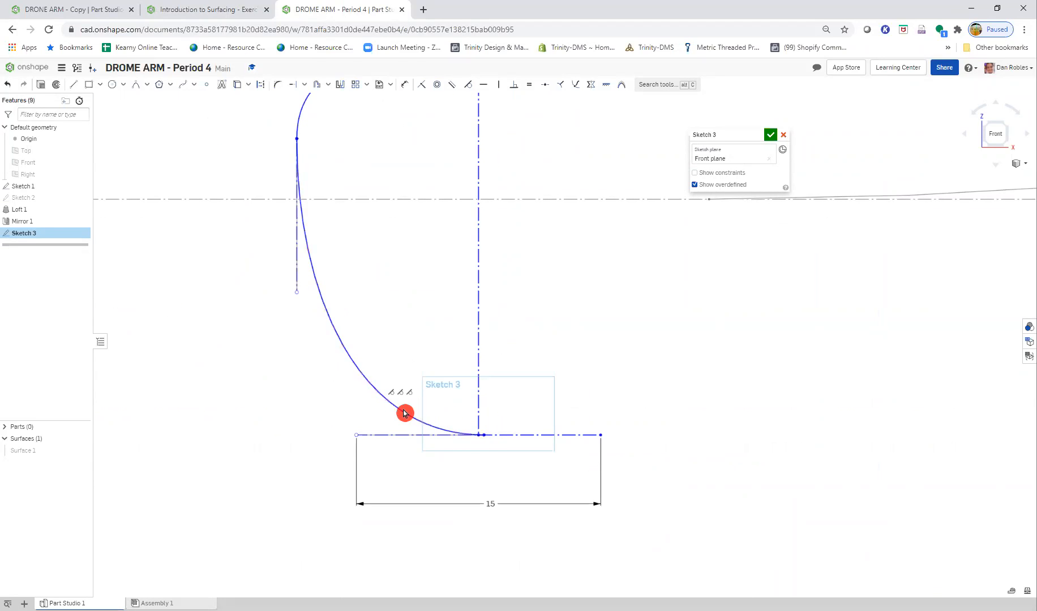
scroll(477, 437, up, 3)
scroll(478, 437, up, 3)
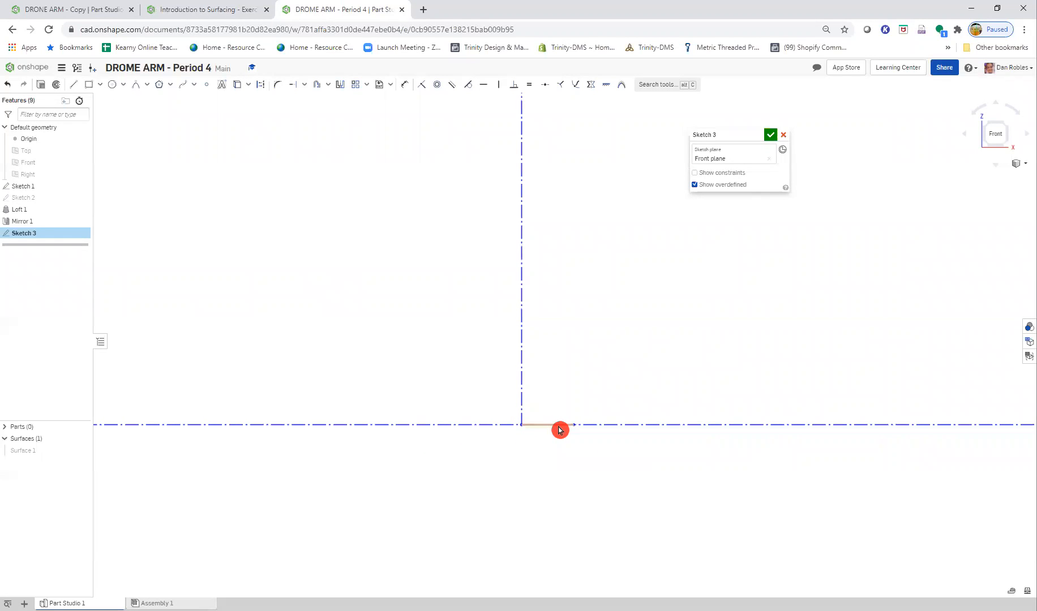
scroll(606, 470, down, 5)
scroll(447, 342, down, 6)
scroll(317, 151, up, 1)
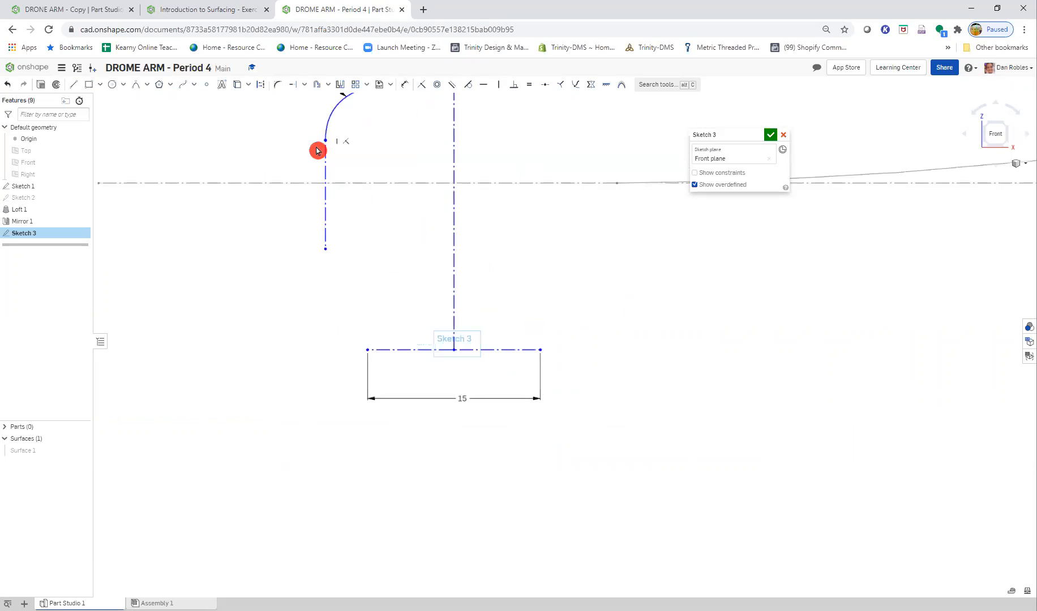
- Following the Step 6 and Step 7 figures, draw a short horizontal line leftward from the vertical construction line's lower endpoint
click(158, 9)
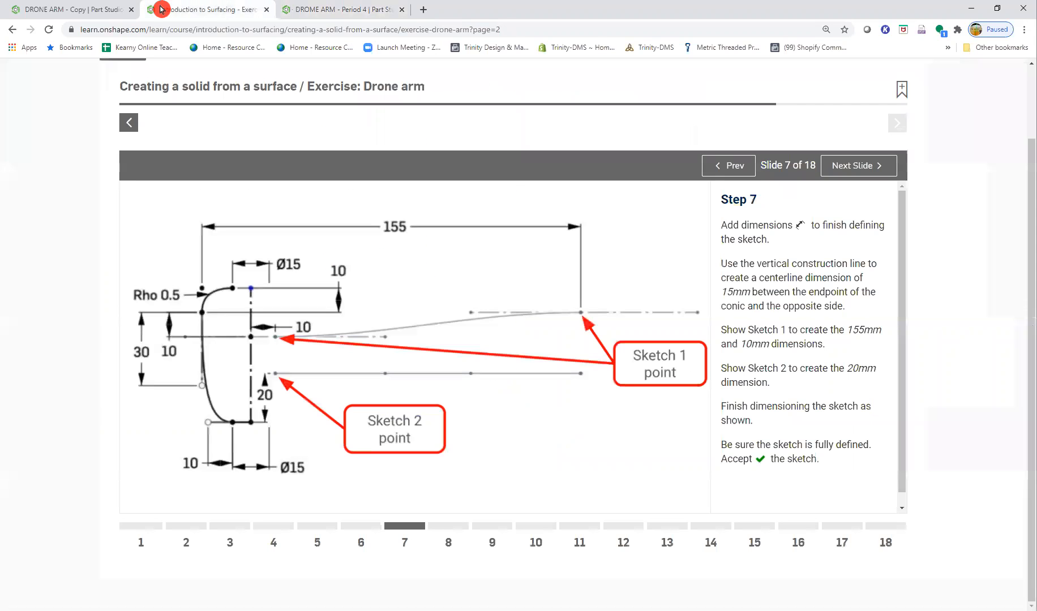
click(106, 9)
click(190, 10)
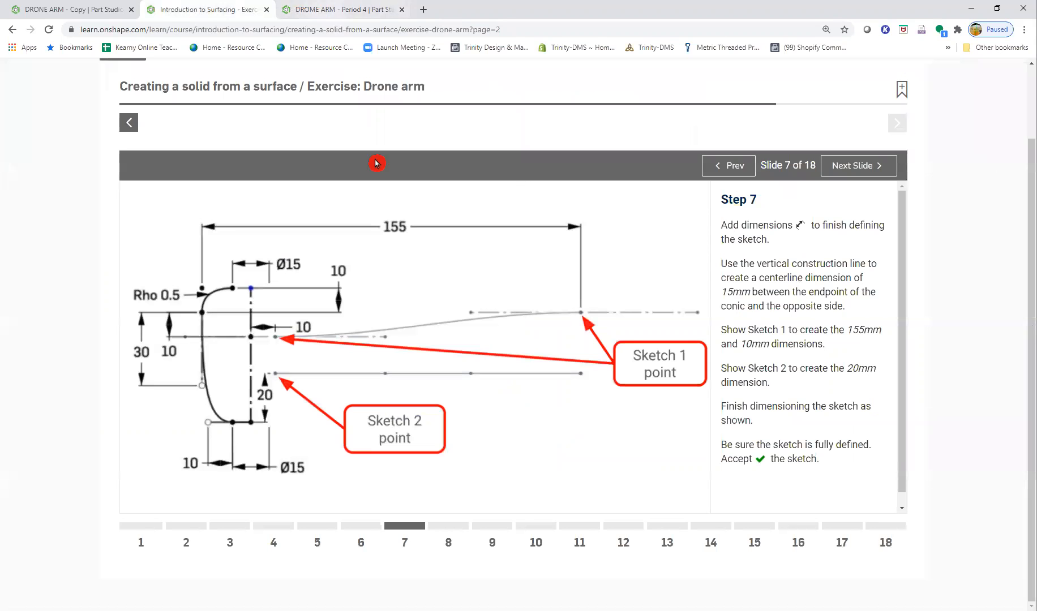
click(720, 173)
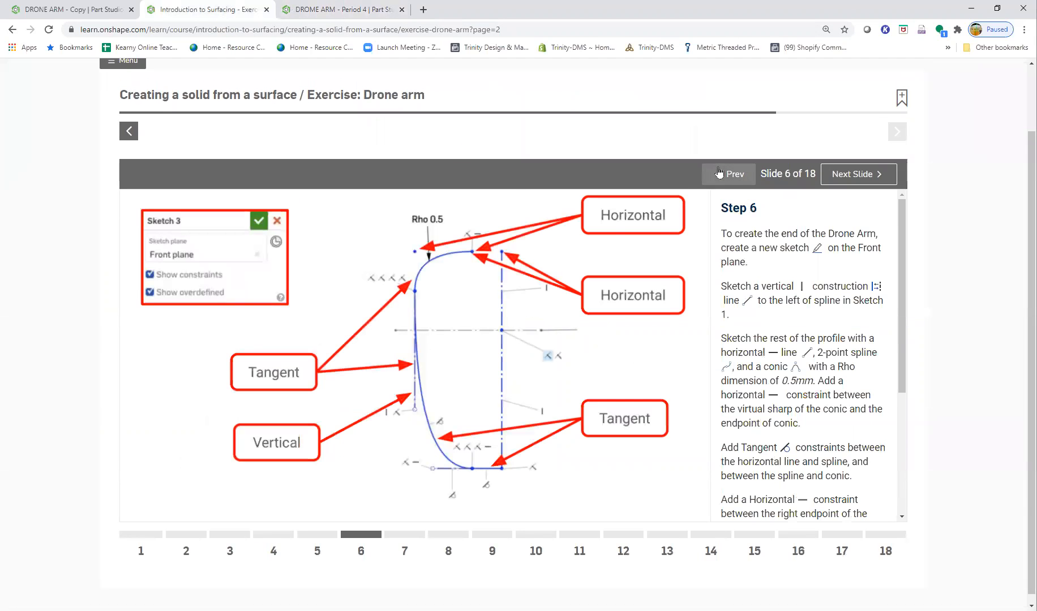
click(846, 180)
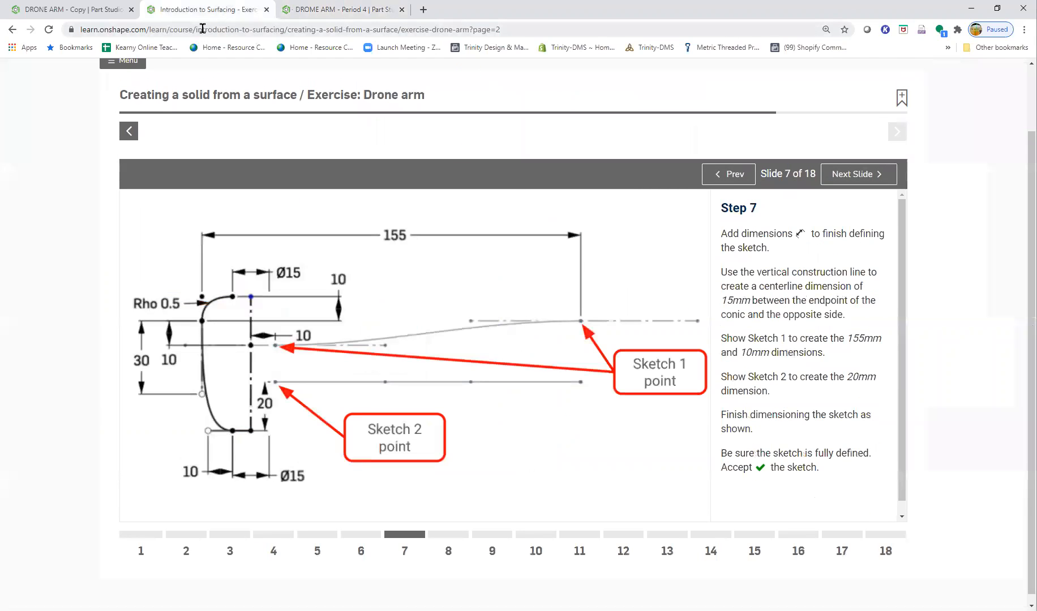
click(331, 10)
click(71, 85)
click(511, 439)
click(476, 448)
key(Escape)
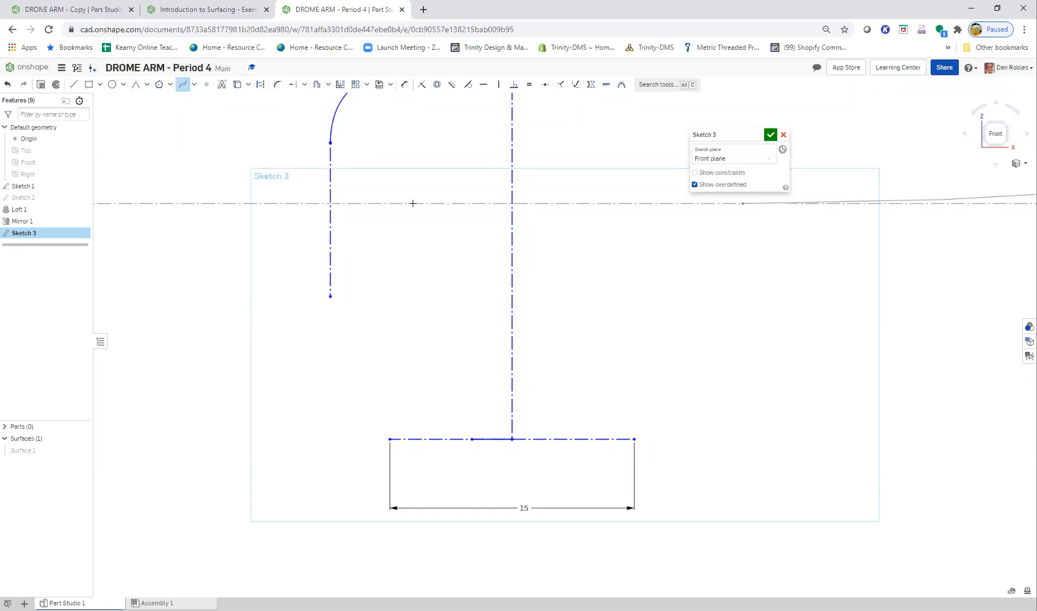
- Draw a two-point spline from the conic's lower endpoint to the short line's left endpoint and bow it outward with both handles
click(329, 143)
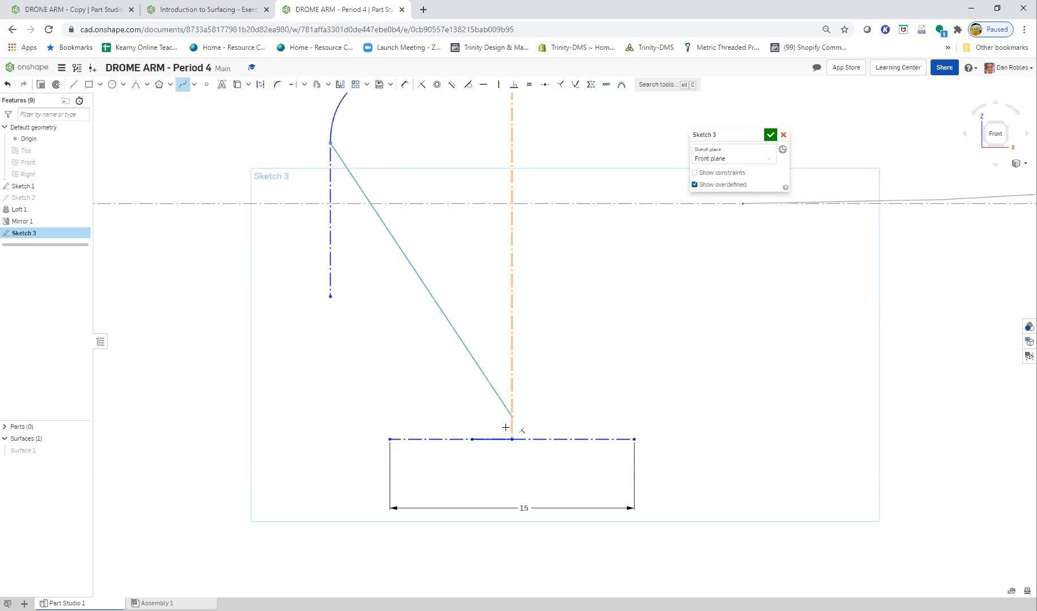
click(480, 453)
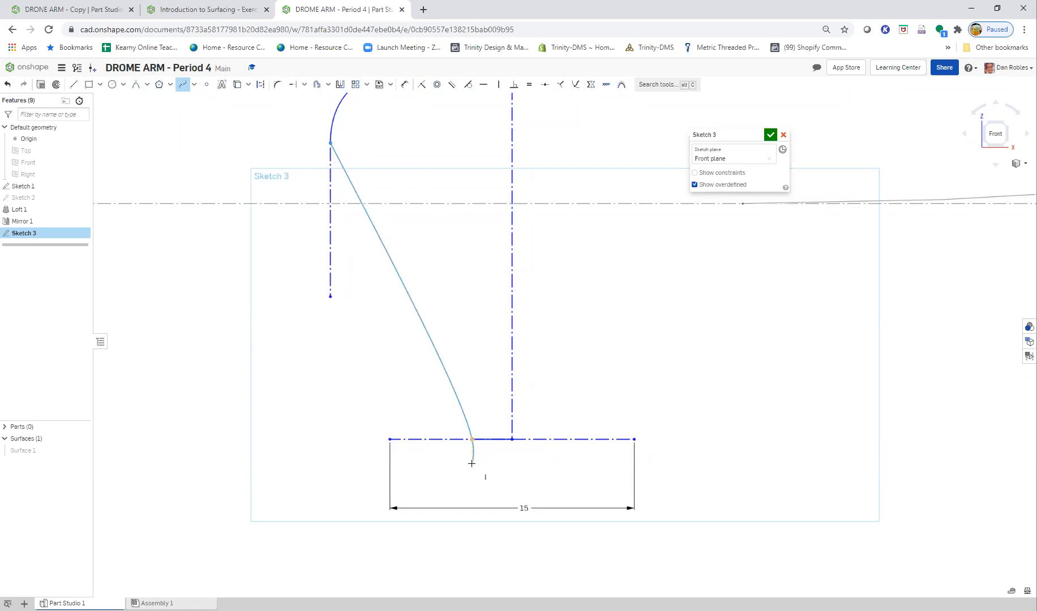
key(Escape)
drag(377, 242, 346, 266)
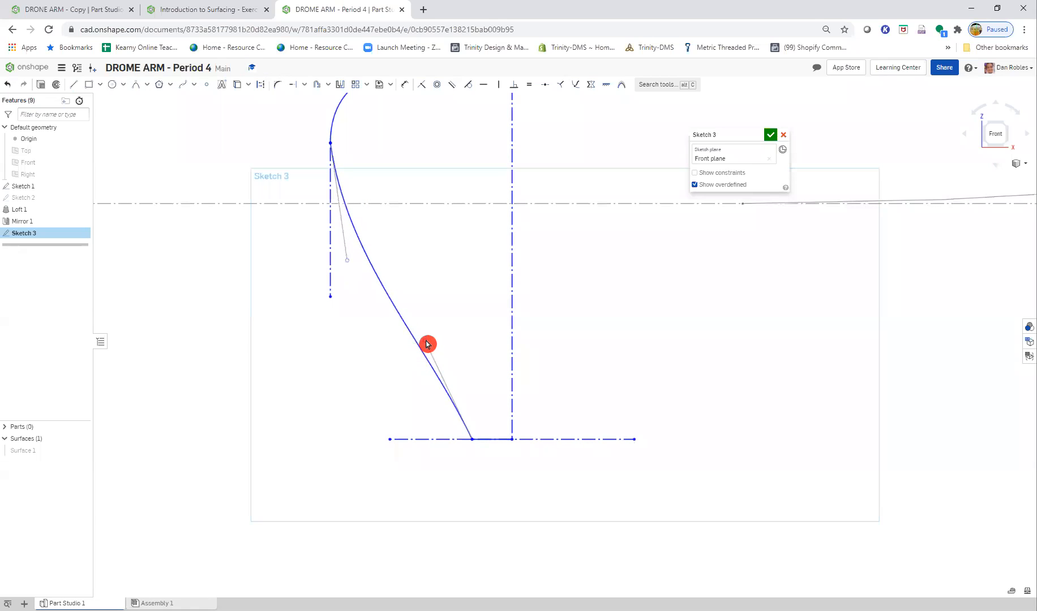
drag(425, 342, 369, 417)
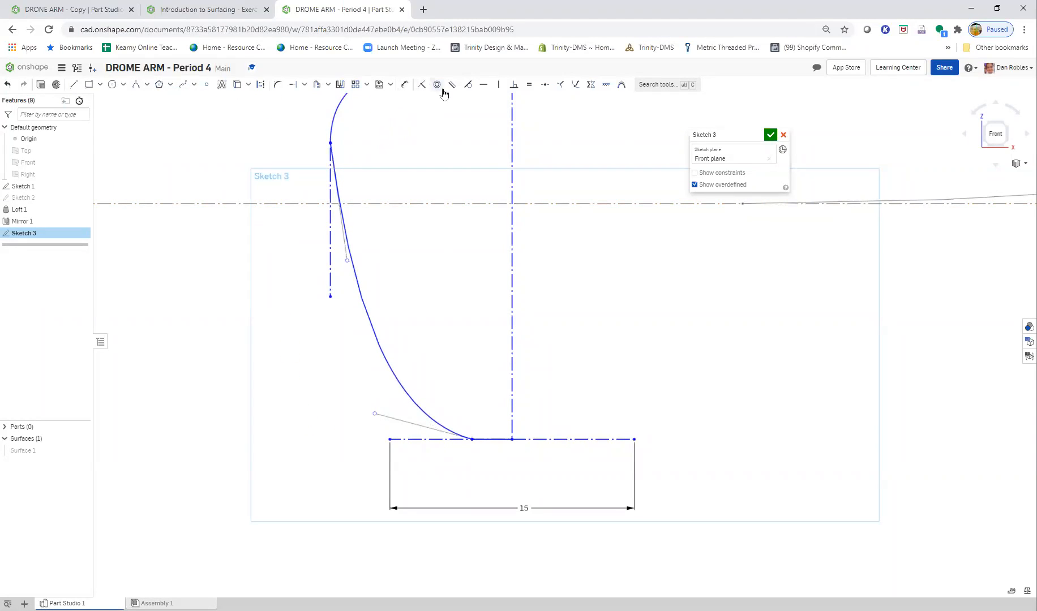
- Apply Tangent constraints from the spline to the left vertical construction line and to the short horizontal line
click(343, 236)
click(422, 418)
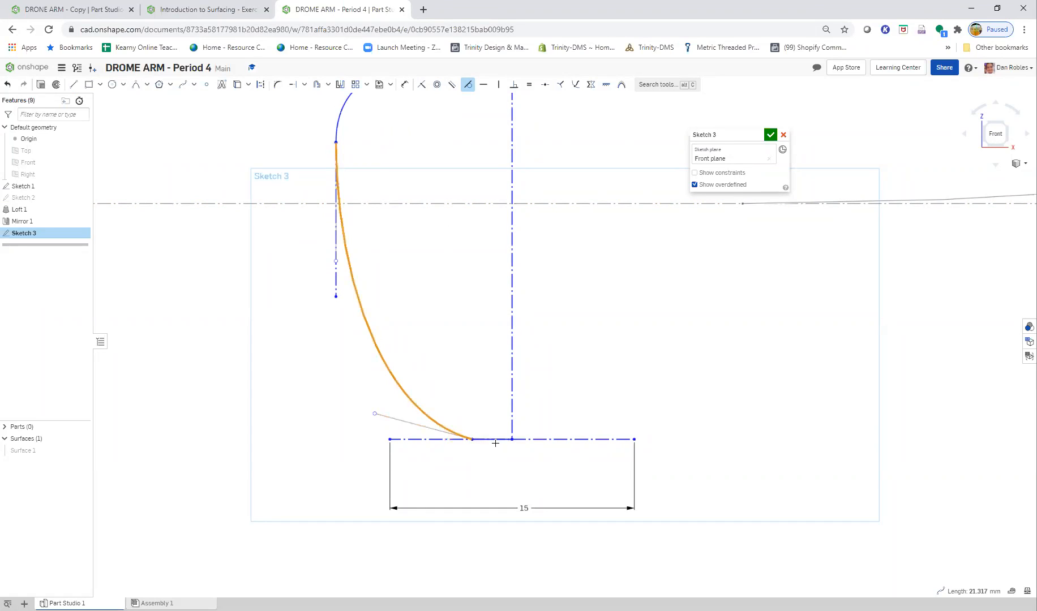
click(495, 439)
key(Escape)
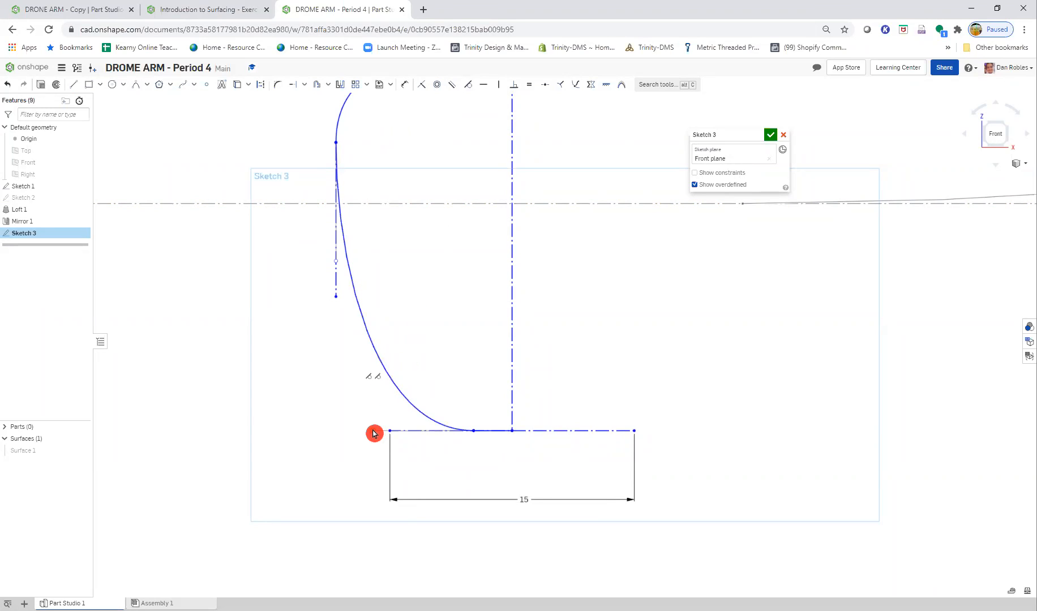
- Make the spline's two handle points coincident with the horizontal construction line's left endpoint and the left vertical construction line's lower endpoint
click(421, 84)
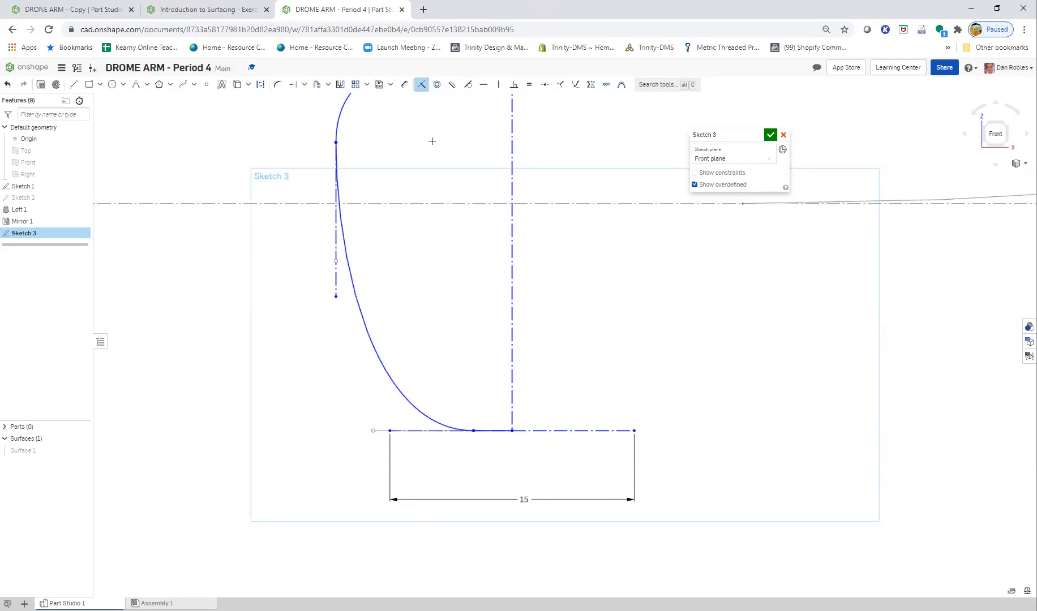
click(373, 432)
click(390, 431)
click(334, 261)
click(428, 296)
- Apply a Tangent constraint between the Rho 0.5 conic and the spline
scroll(428, 296, down, 2)
middle_drag(436, 307, 430, 385)
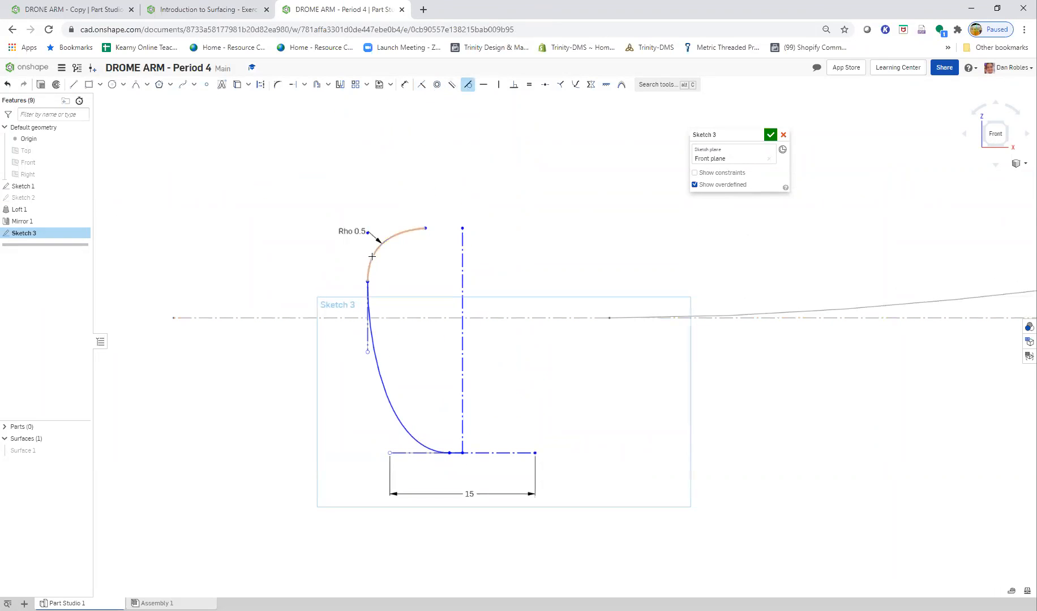
click(372, 341)
key(Escape)
- Following the Step 7 figure, dimension the distance from the spline's lower handle point to its lower endpoint as 10 mm
click(218, 9)
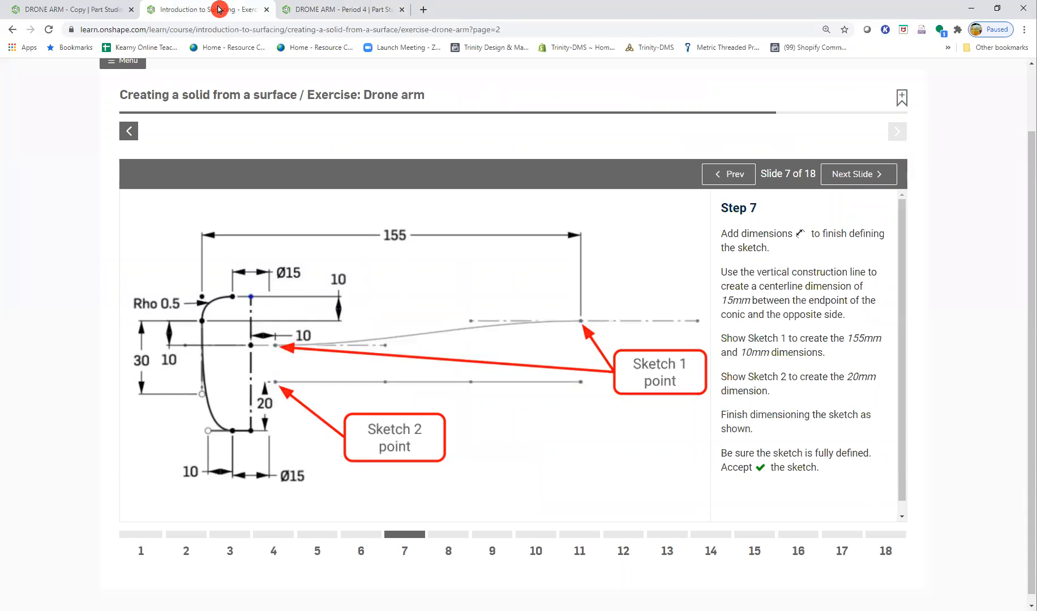
click(320, 9)
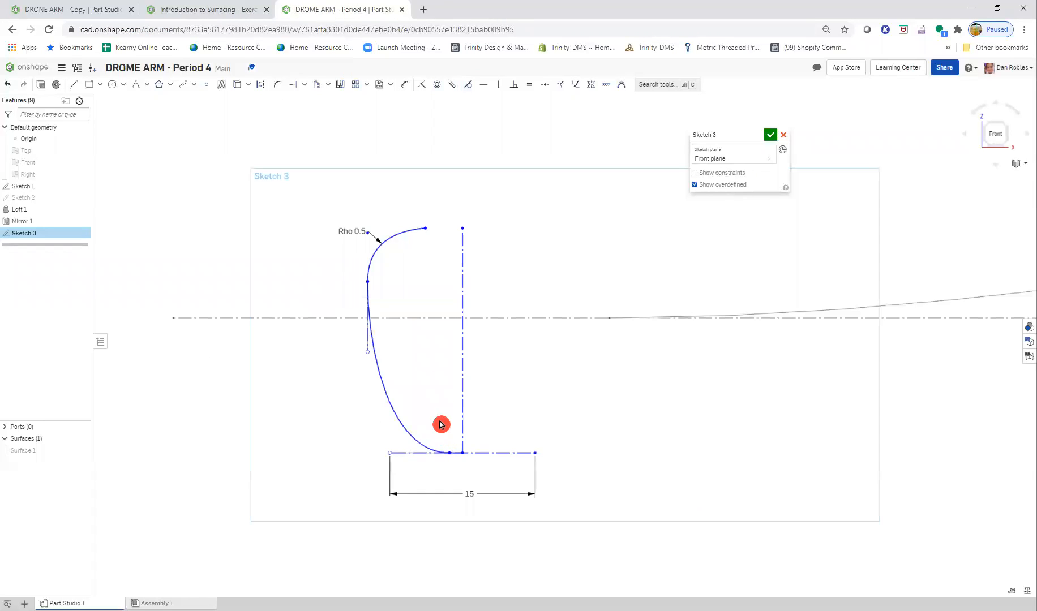
scroll(445, 464, up, 3)
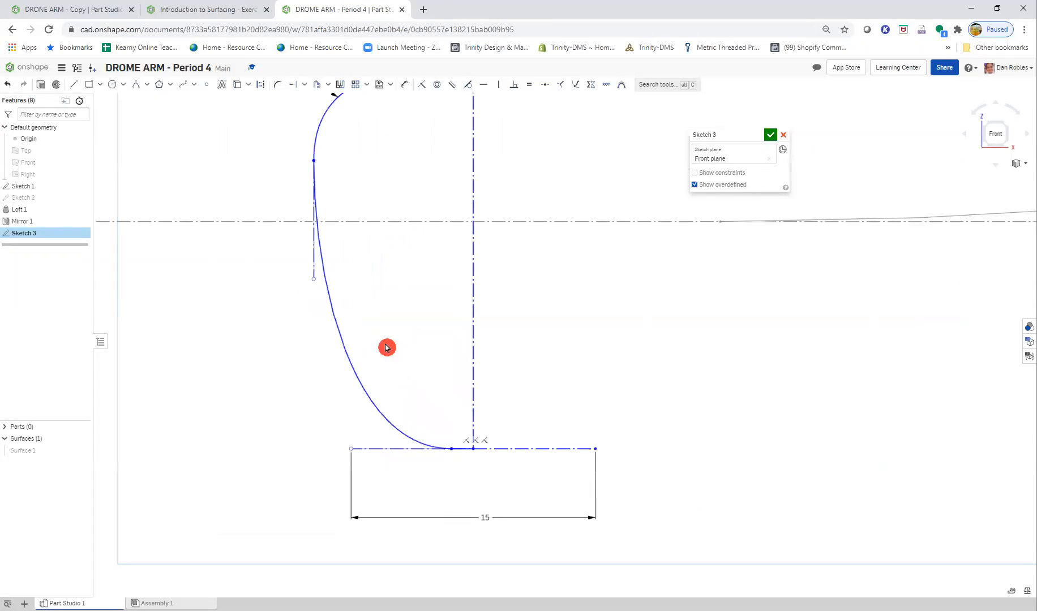
click(222, 9)
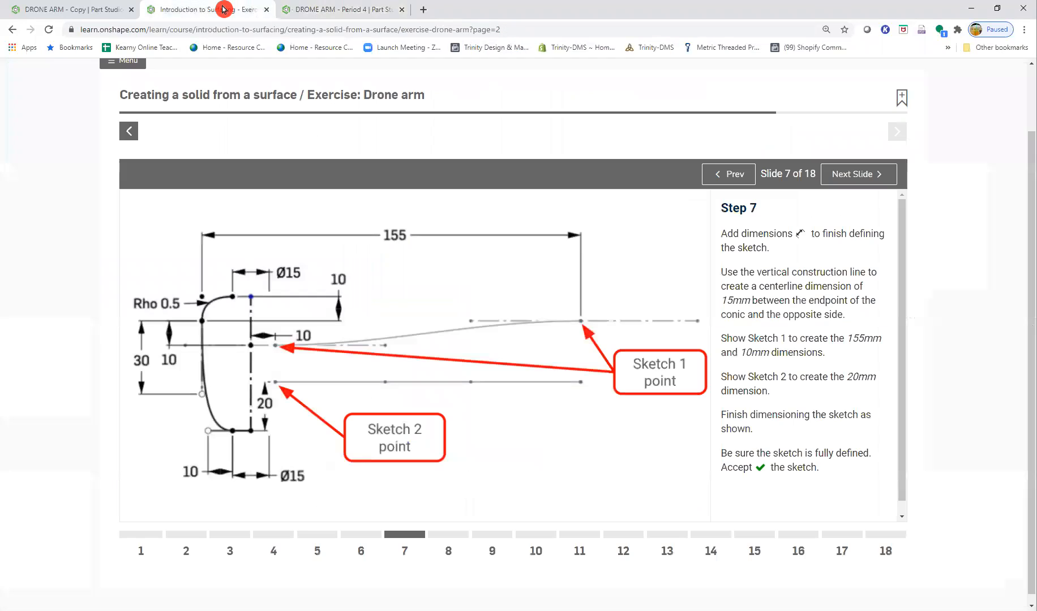
click(343, 12)
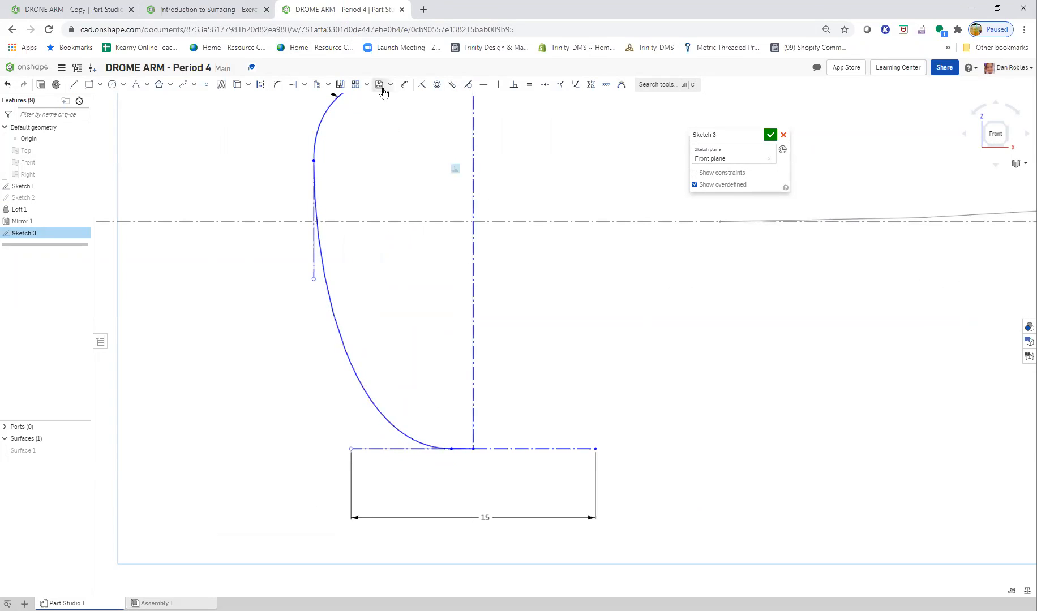
click(350, 449)
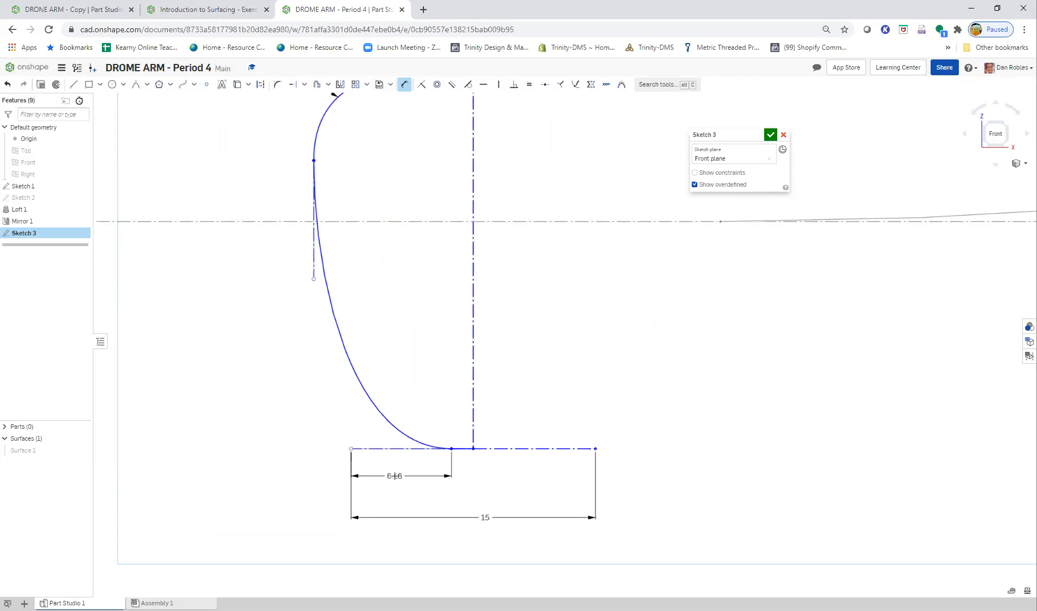
double_click(394, 476)
text(10)
key(Return)
key(Escape)
- Shift the end profile farther left by moving the central vertical construction line and the horizontal construction line's right endpoint
scroll(484, 321, down, 2)
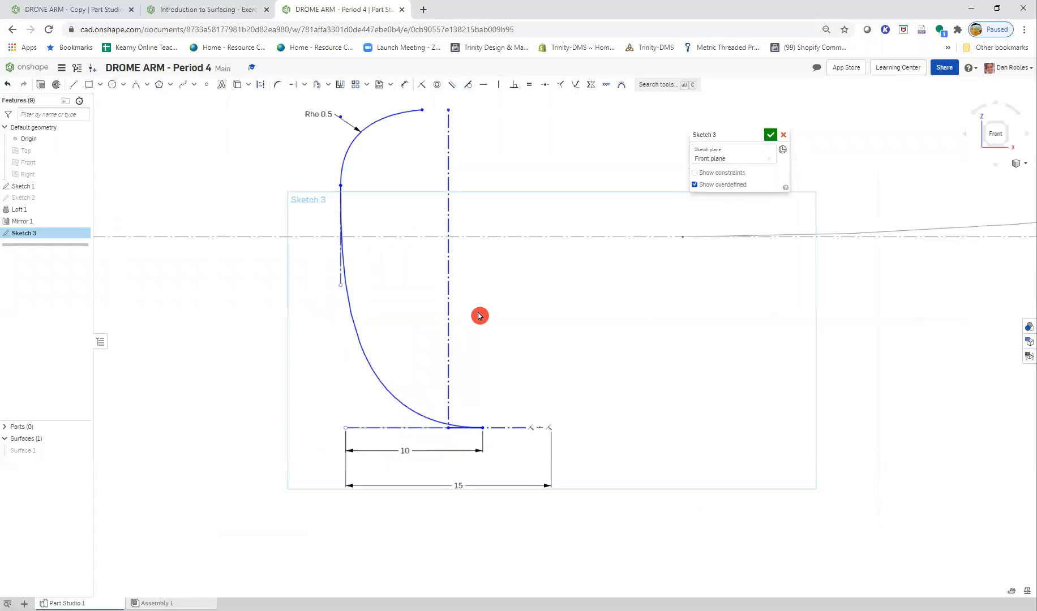
mouse_move(452, 294)
mouse_down()
mouse_move(560, 310)
mouse_move(463, 308)
mouse_move(459, 317)
mouse_up()
mouse_move(564, 430)
mouse_down()
mouse_move(660, 456)
mouse_move(481, 412)
mouse_move(429, 411)
mouse_move(501, 426)
mouse_up()
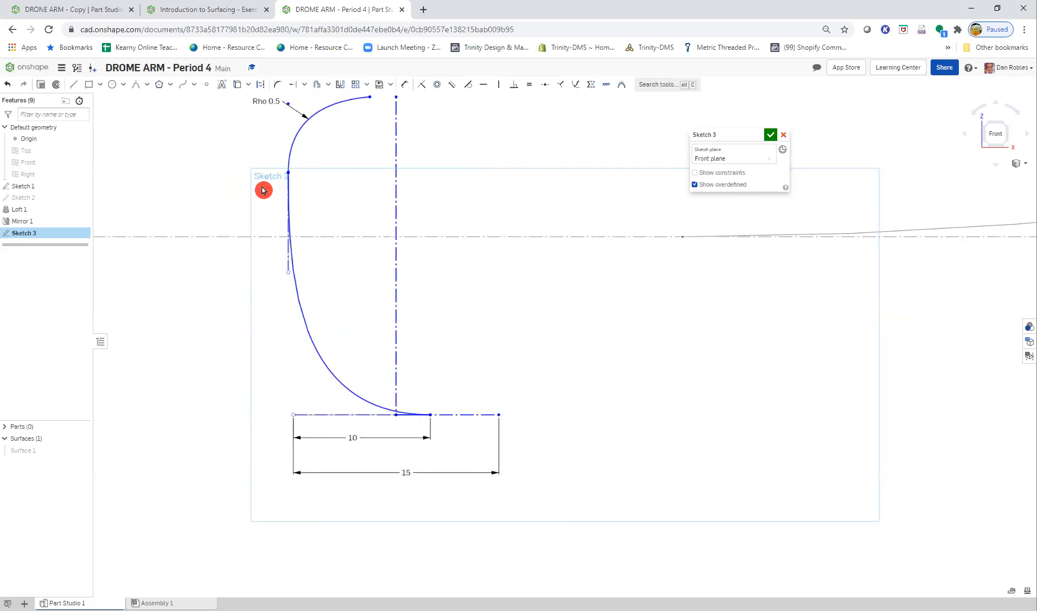
- After checking the Step 7 figure, delete the 15 mm dimension and move the spline's lower endpoint left of the vertical construction line
click(177, 9)
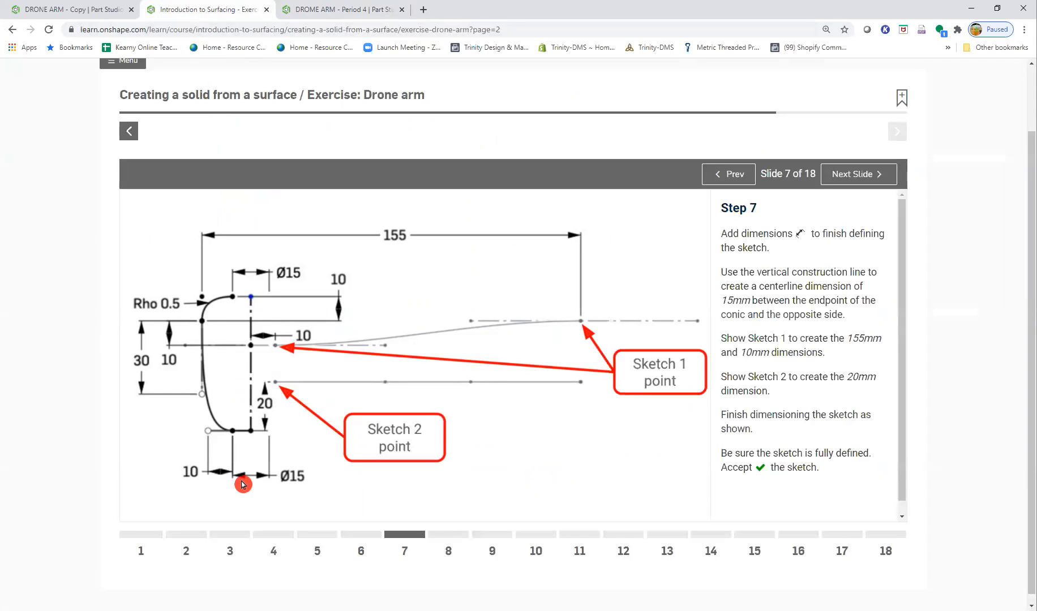
click(350, 12)
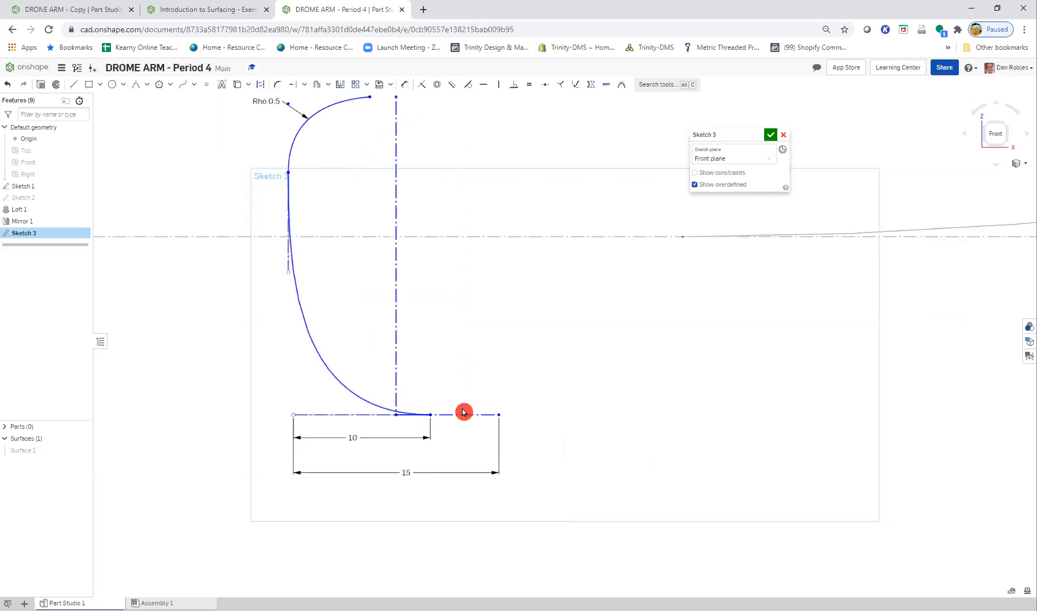
click(427, 477)
key(Delete)
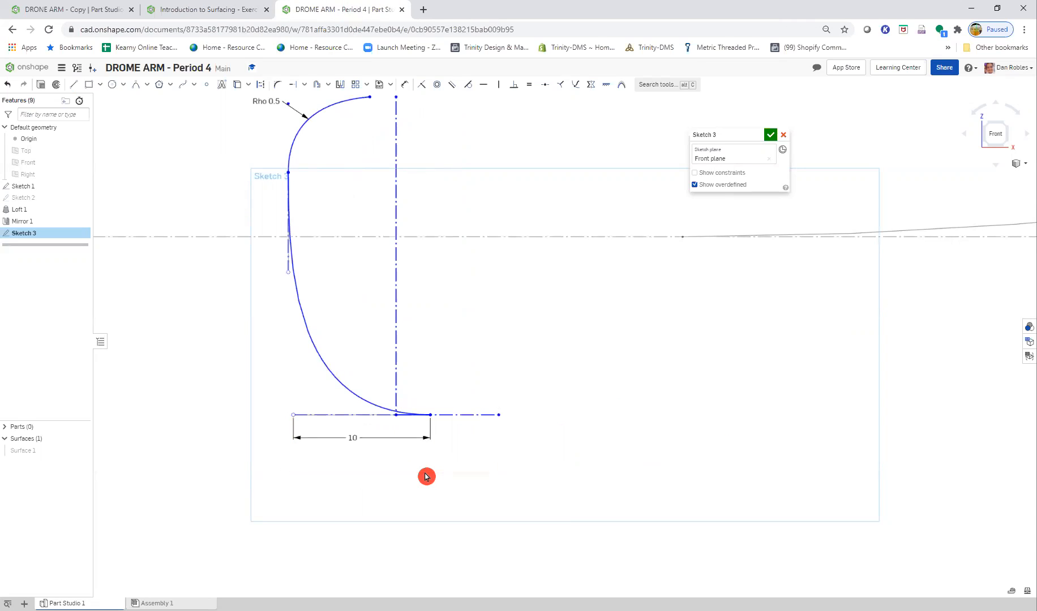
drag(432, 416, 390, 422)
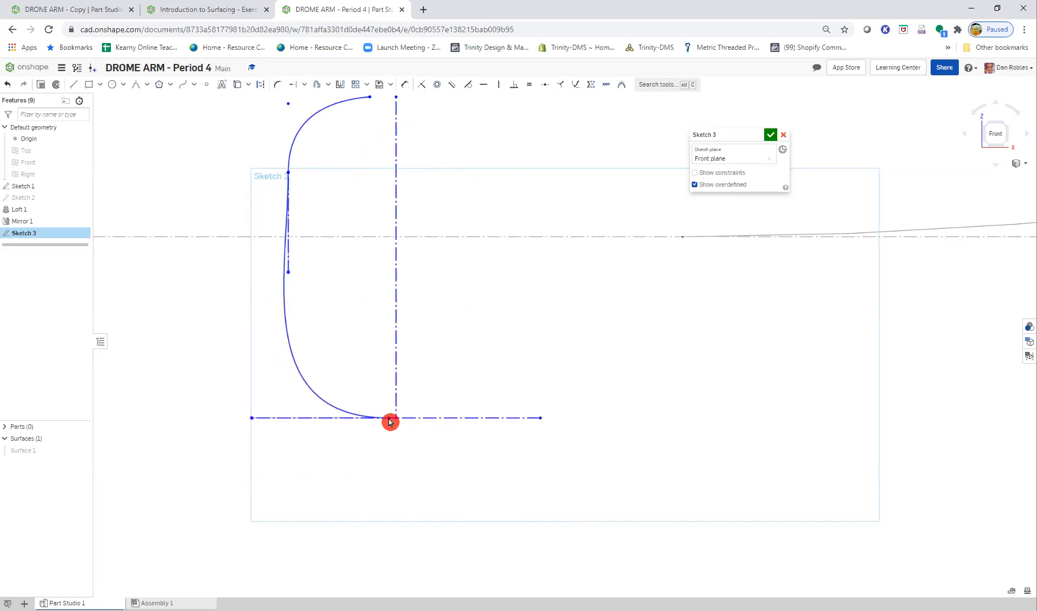
- Widen the end profile by moving the vertical construction line right and the conic–spline joint left, in line with the lower handle point
drag(398, 325, 444, 327)
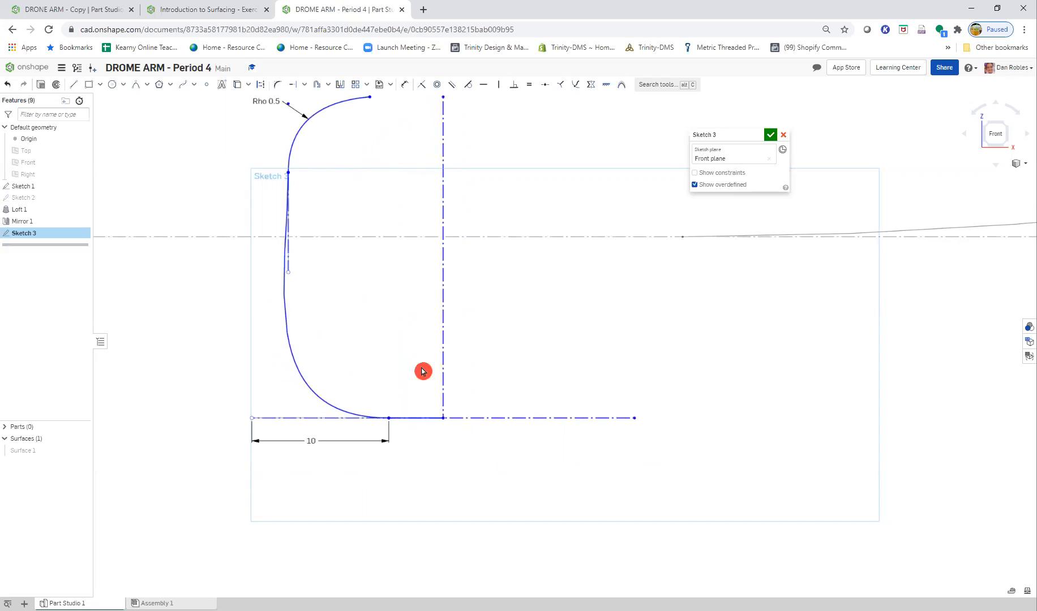
drag(290, 174, 254, 174)
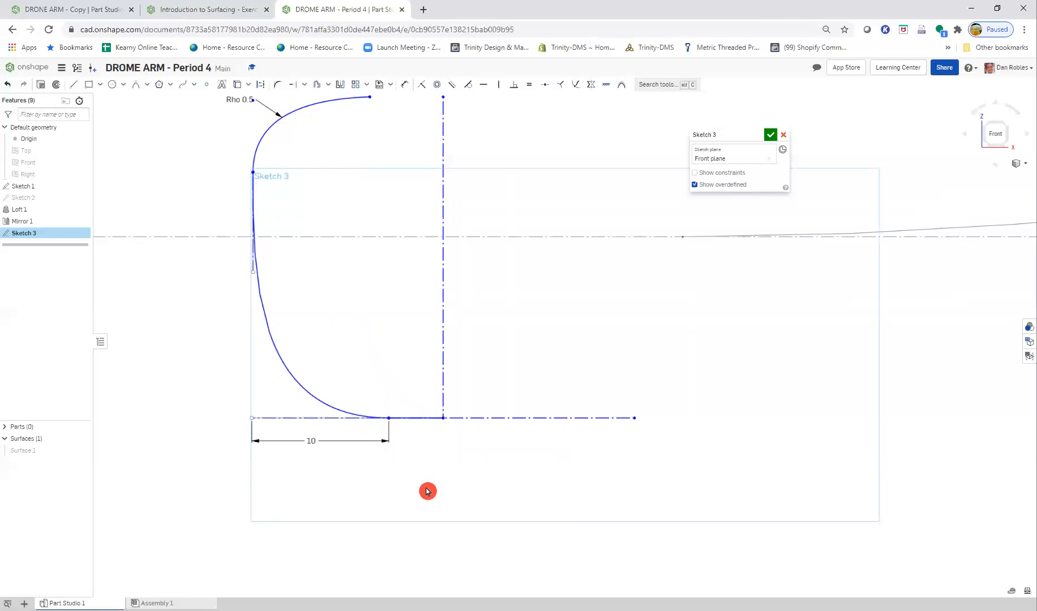
scroll(421, 312, down, 3)
scroll(412, 298, up, 1)
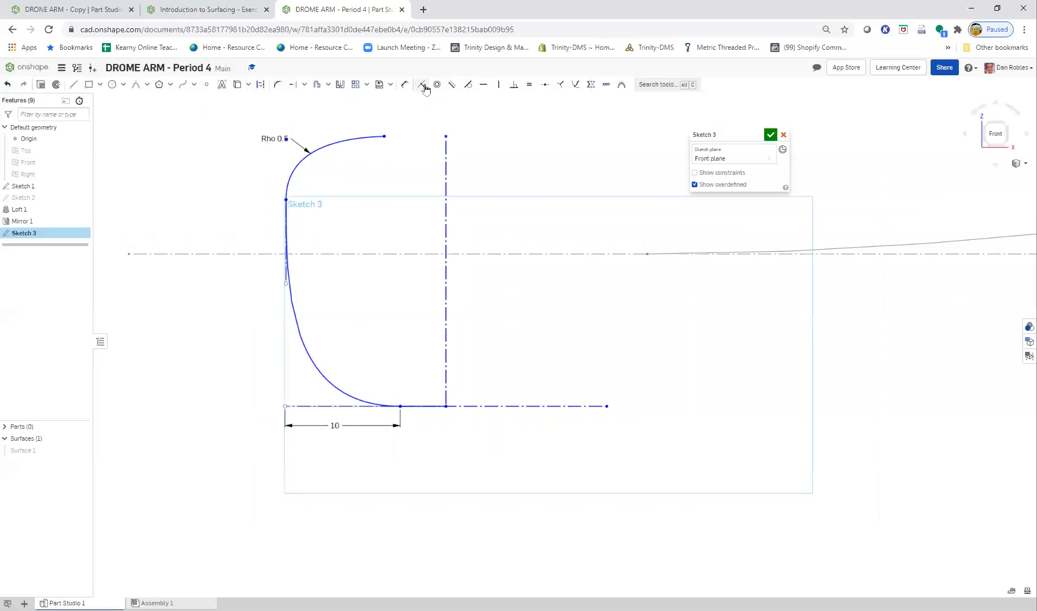
- Try a Coincident constraint between the vertical construction line and the spline's lower handle point, and undo it
click(446, 293)
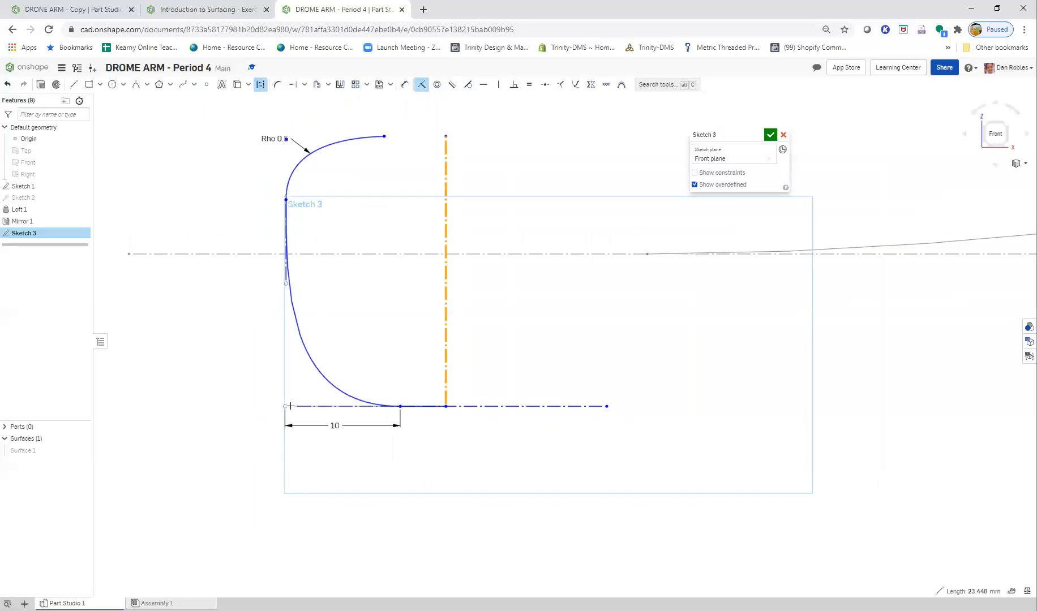
click(291, 413)
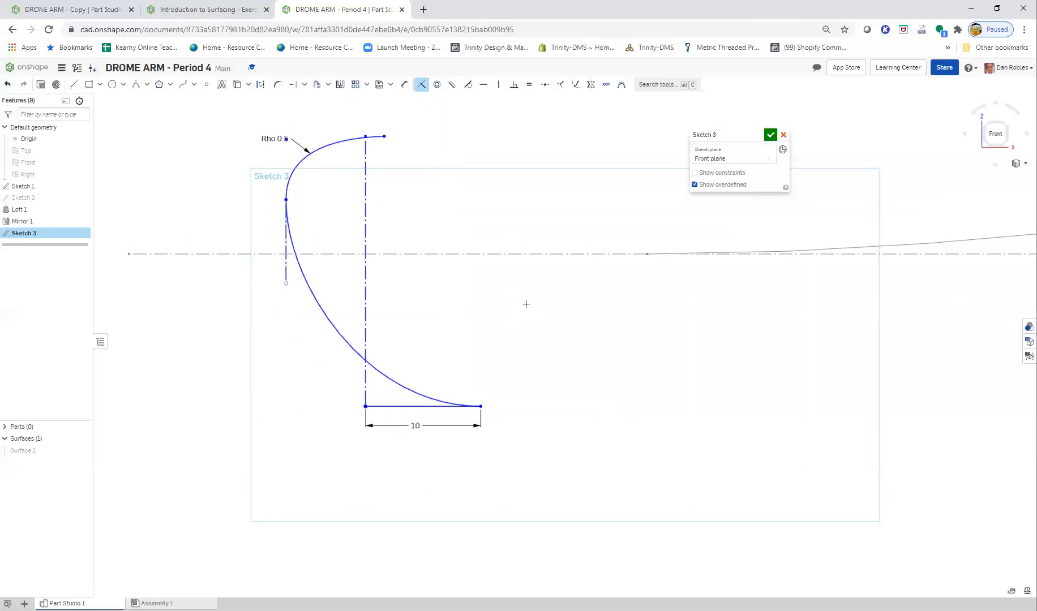
key(ctrl+z)
- Add a 15 mm centerline dimension between the spline's lower handle point and the vertical construction line
click(405, 84)
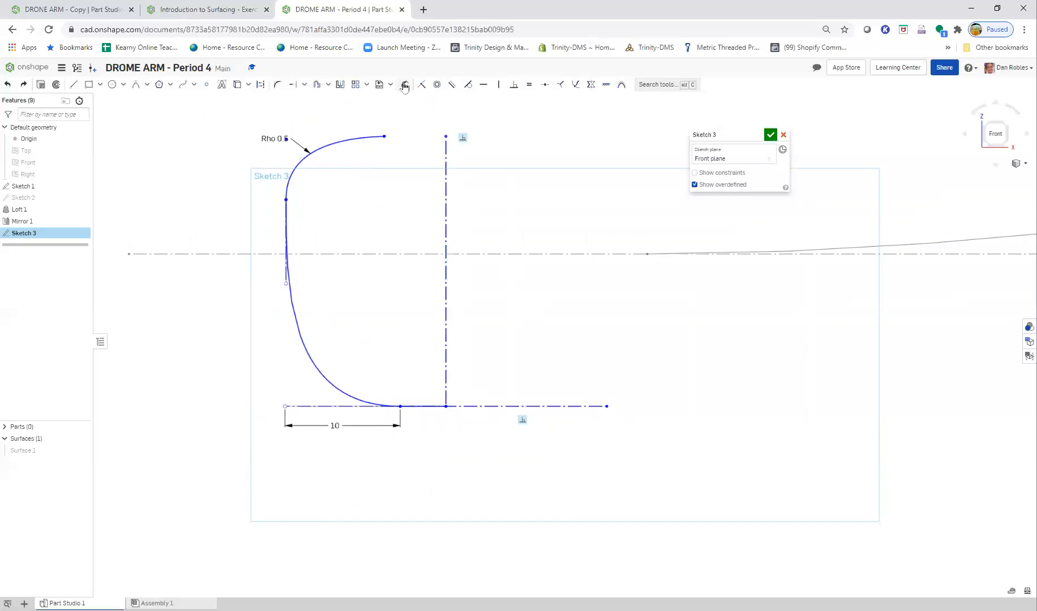
click(446, 345)
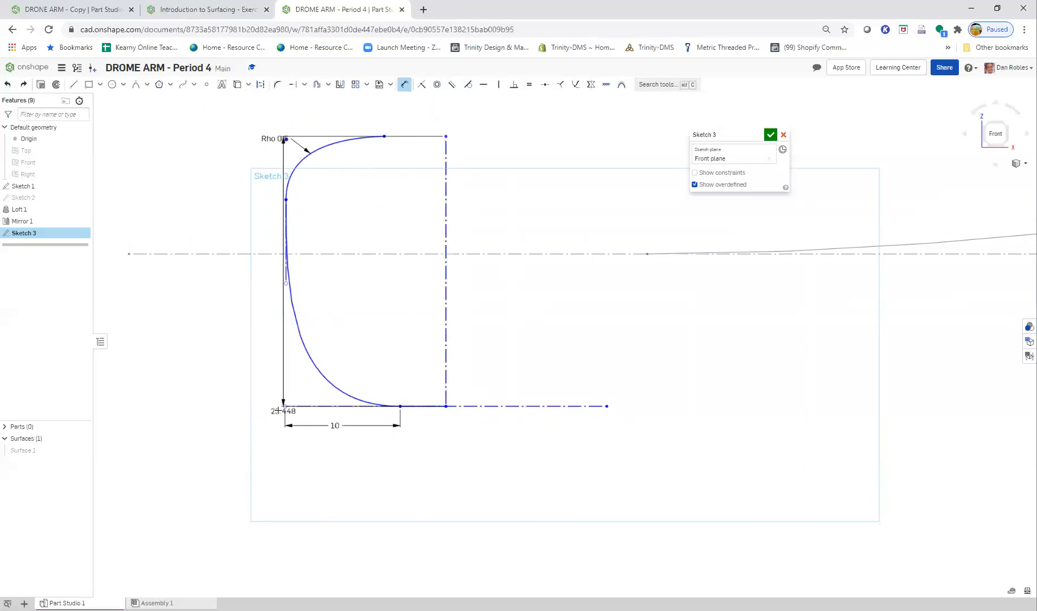
click(286, 406)
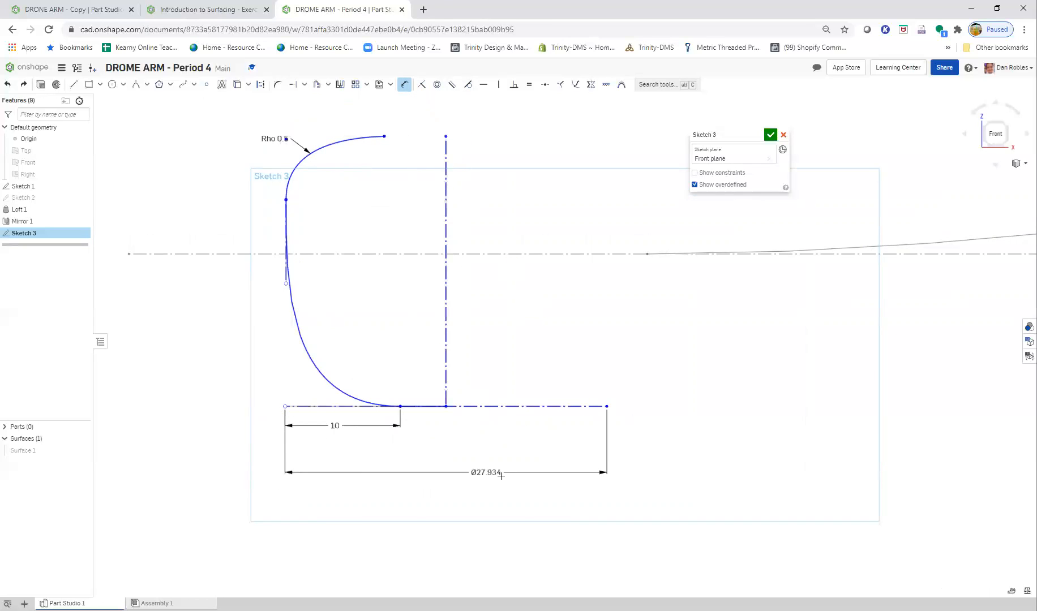
click(486, 477)
text(15)
key(Return)
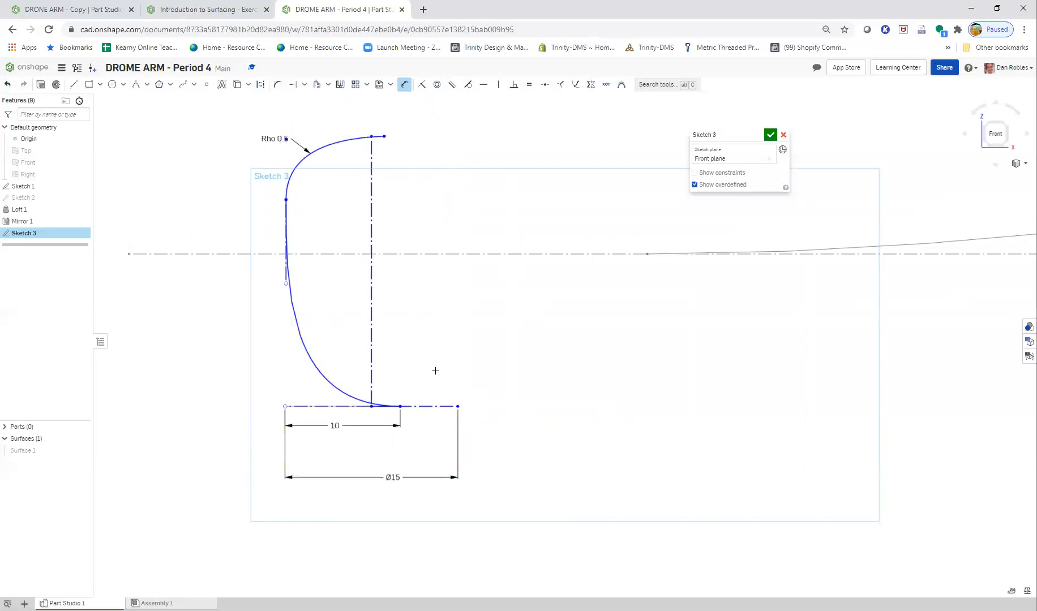
- Test the profile by moving the spline's lower endpoint right, and undo both the move and the 15 mm handle dimension
key(Escape)
mouse_move(401, 410)
mouse_down()
mouse_move(294, 412)
mouse_move(465, 419)
mouse_up()
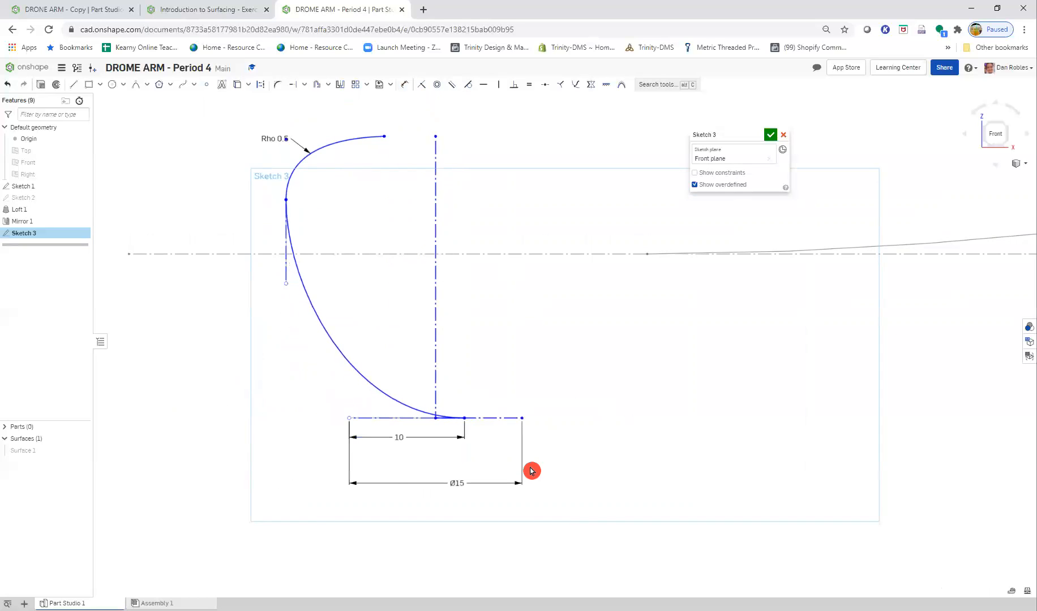
key(ctrl+z)
key(ctrl+z)
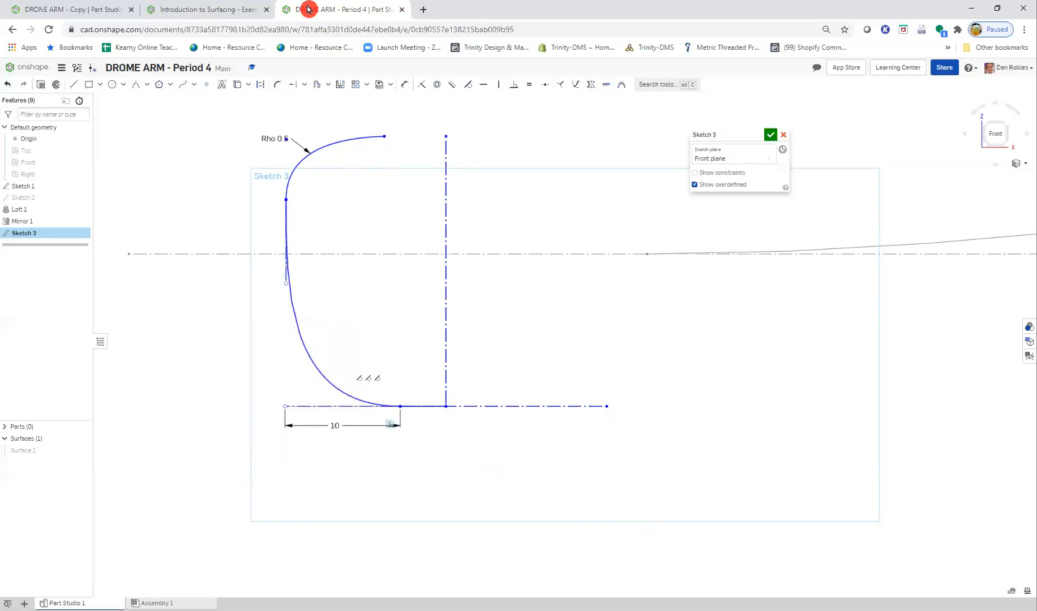
- Following the Step 7 figure, add a 15 mm centerline dimension between the conic's upper endpoint and the vertical construction line
click(217, 10)
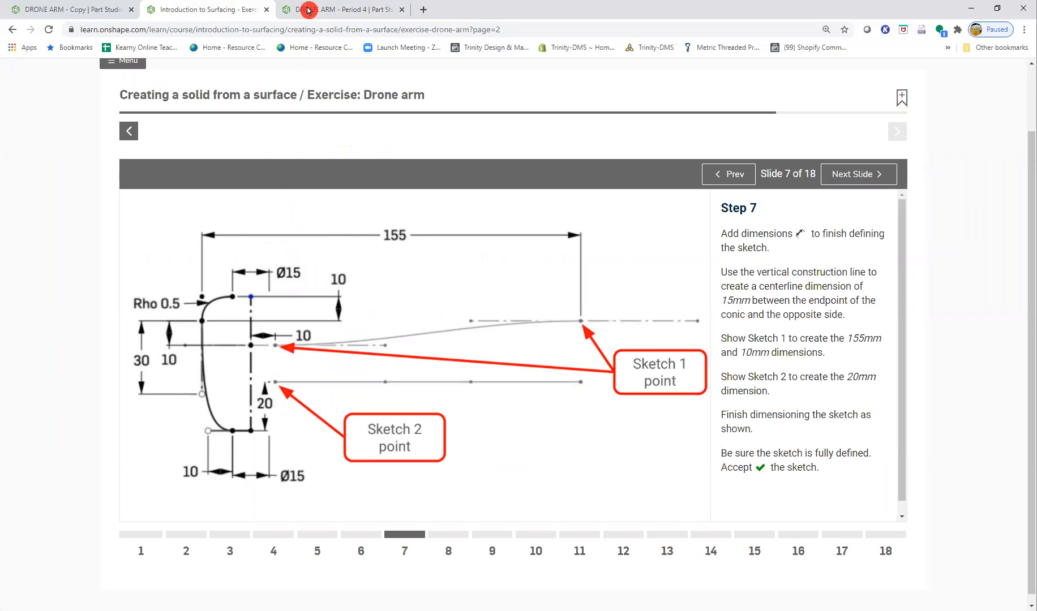
click(336, 13)
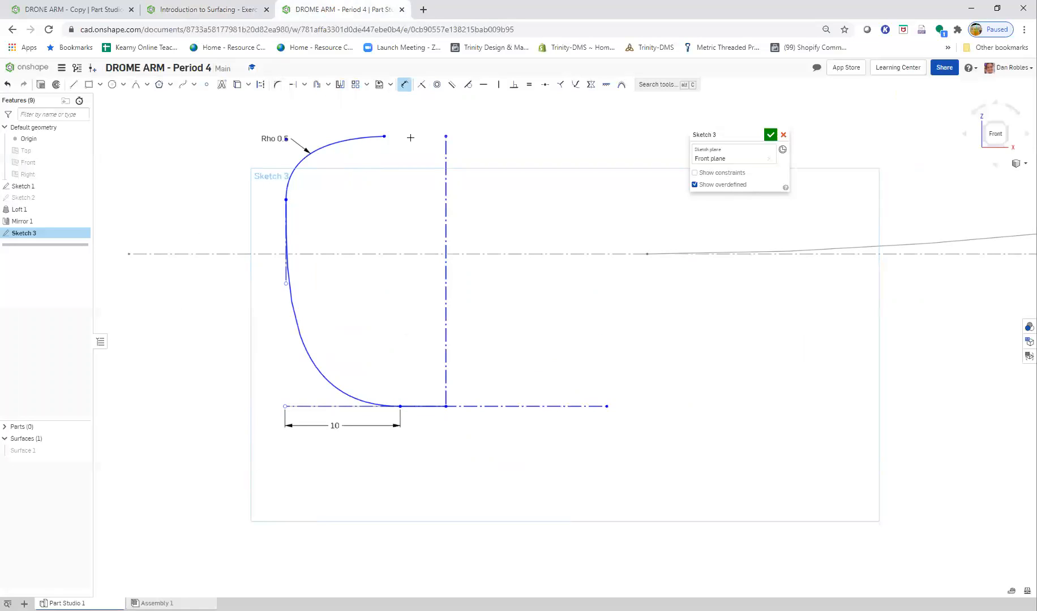
drag(432, 111, 465, 116)
key(Escape)
click(405, 85)
click(447, 185)
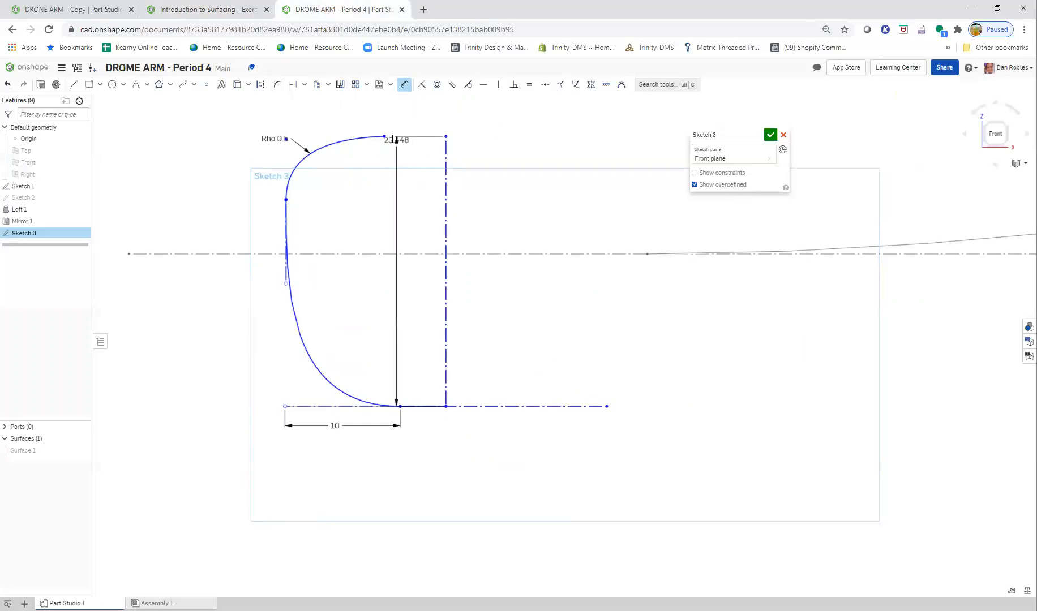
click(384, 136)
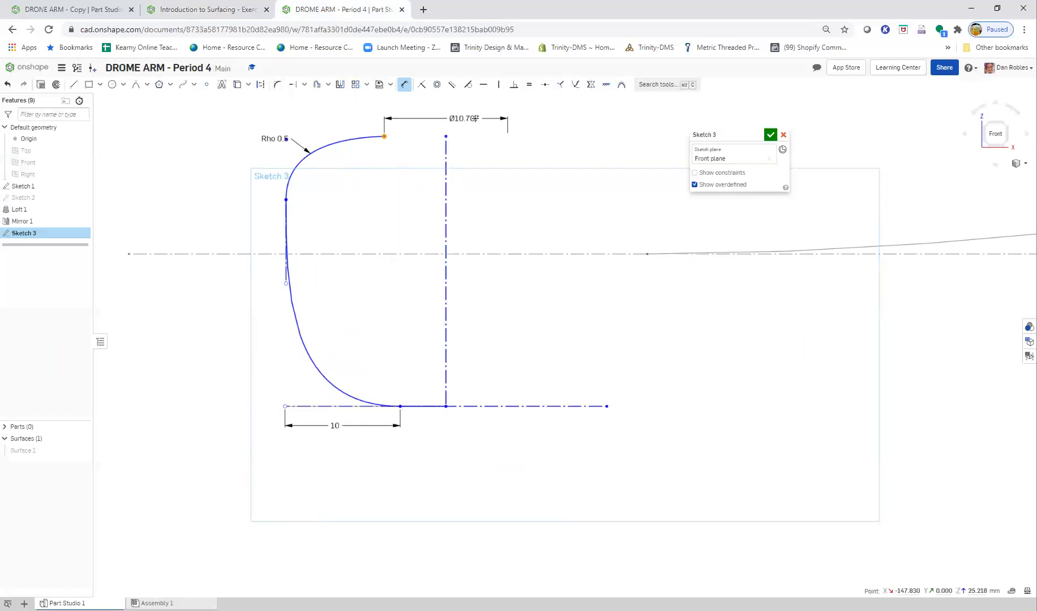
click(459, 116)
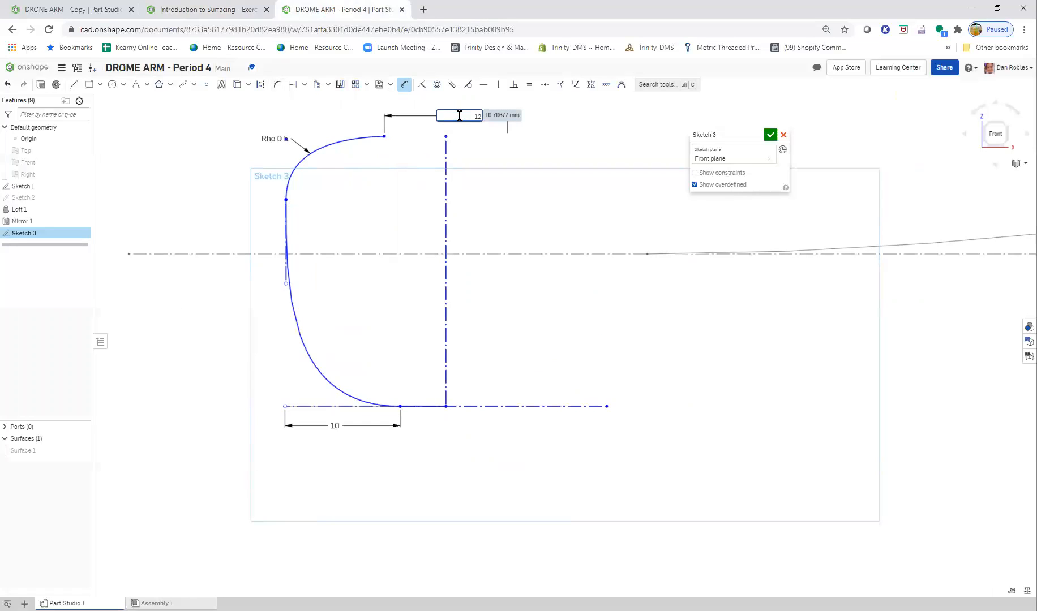
key(Return)
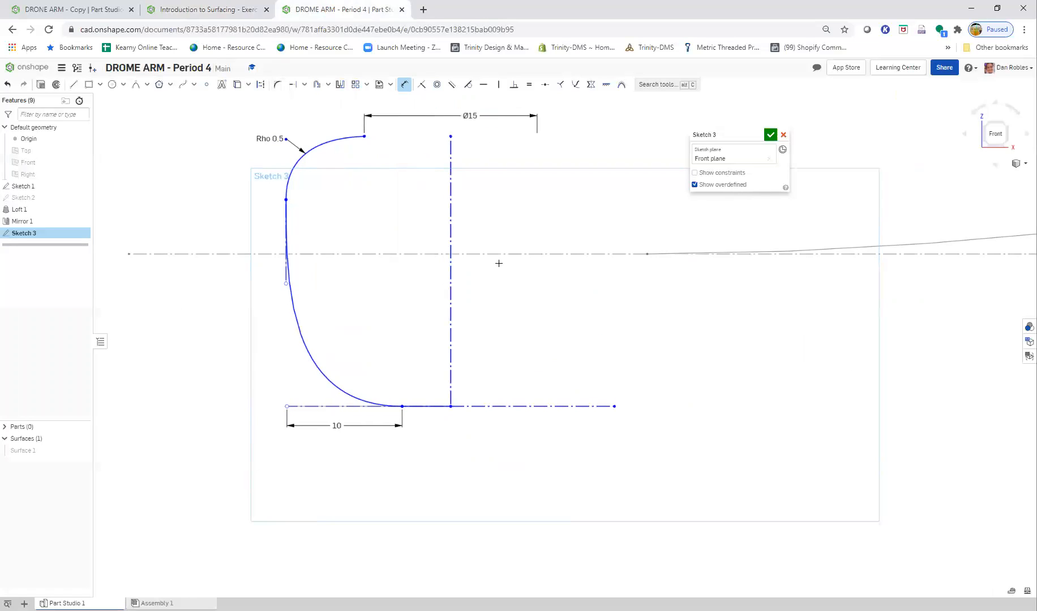
- After checking the Step 7 figure, apply a Horizontal constraint between the vertical construction line's upper endpoint and the conic's upper endpoint
click(230, 13)
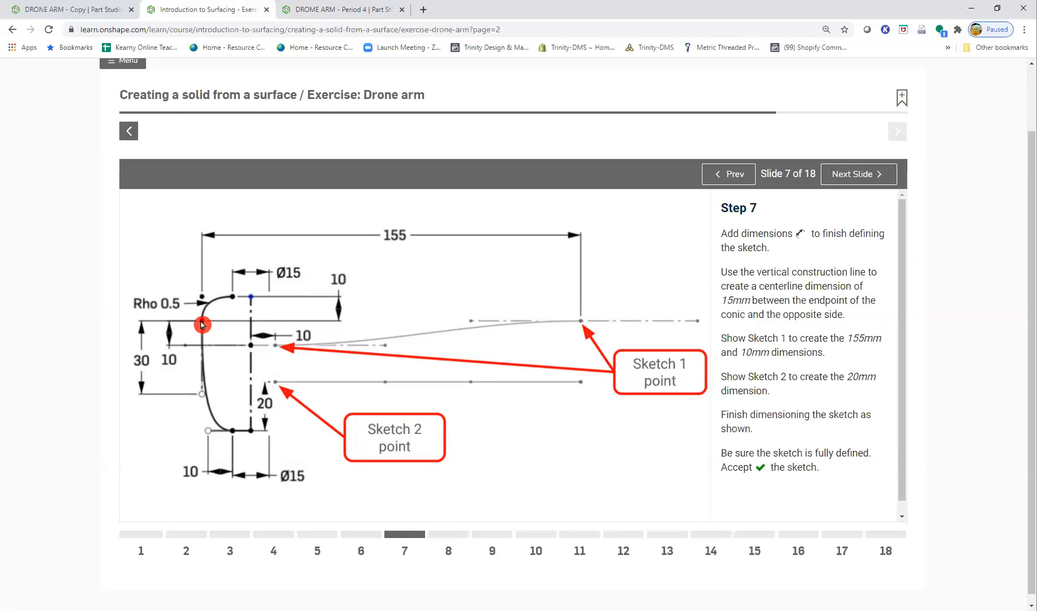
click(334, 10)
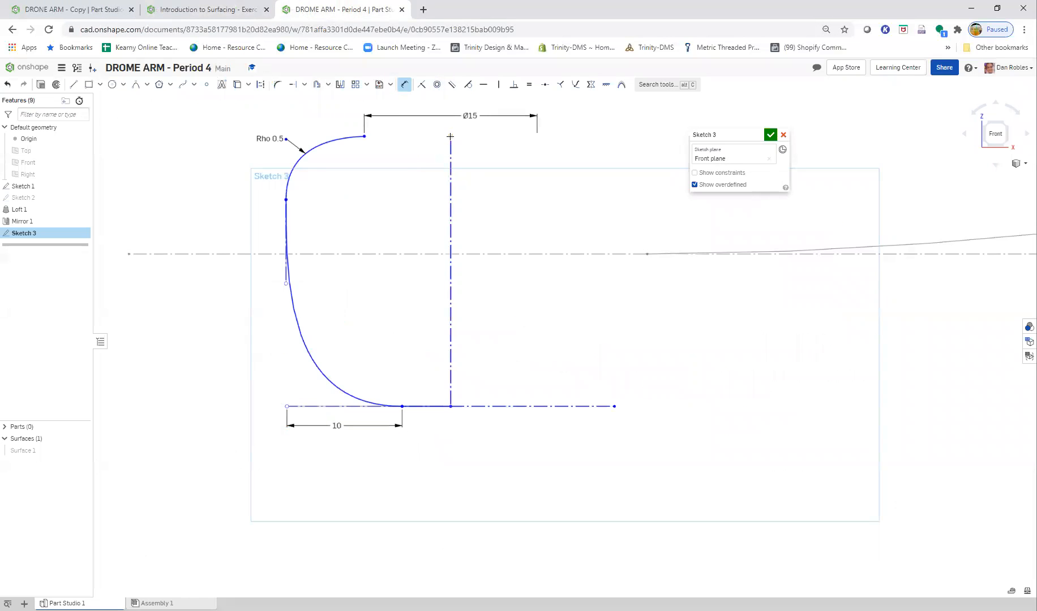
key(Escape)
click(450, 136)
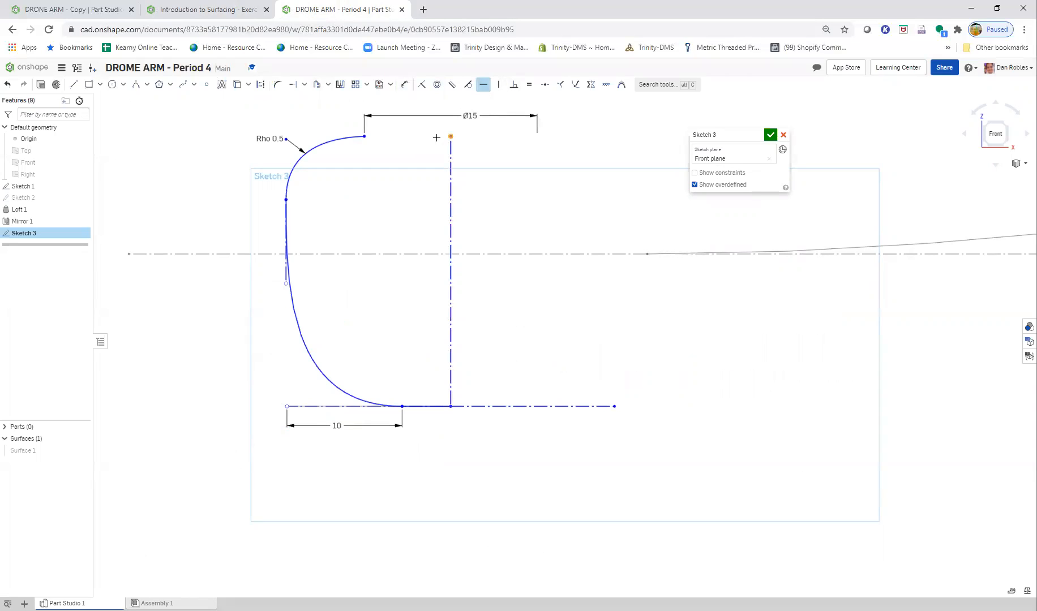
click(366, 136)
key(Escape)
- Dimension the vertical distance between the conic–spline joint and the vertical construction line's upper endpoint as 10 mm
click(287, 199)
click(450, 136)
click(487, 172)
text(10)
key(Return)
scroll(498, 176, down, 1)
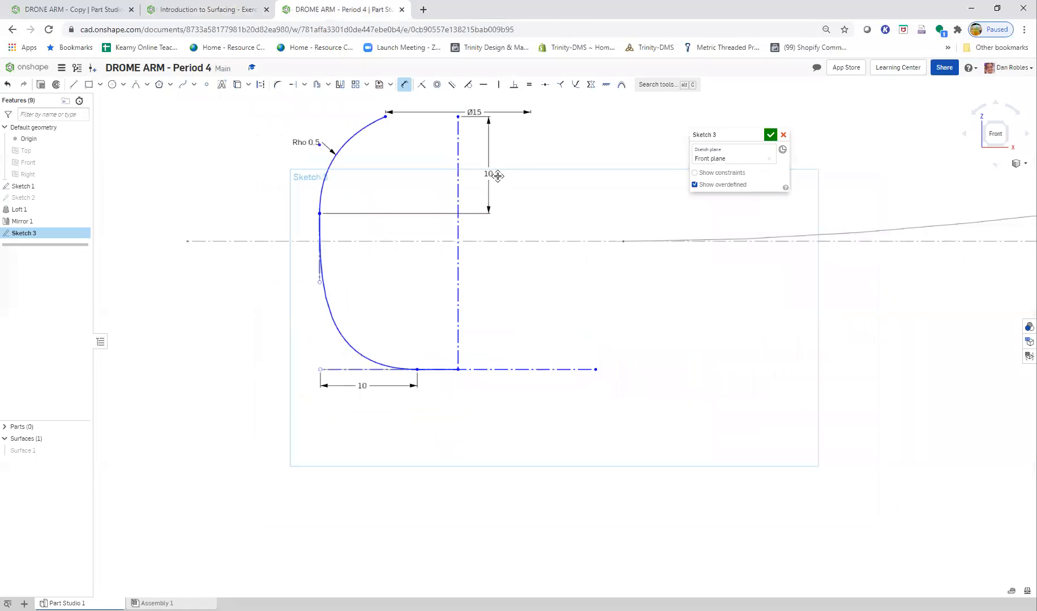
- Shift the end profile slightly down and right by moving the vertical construction line's lower endpoint
scroll(461, 302, down, 2)
key(Escape)
click(467, 358)
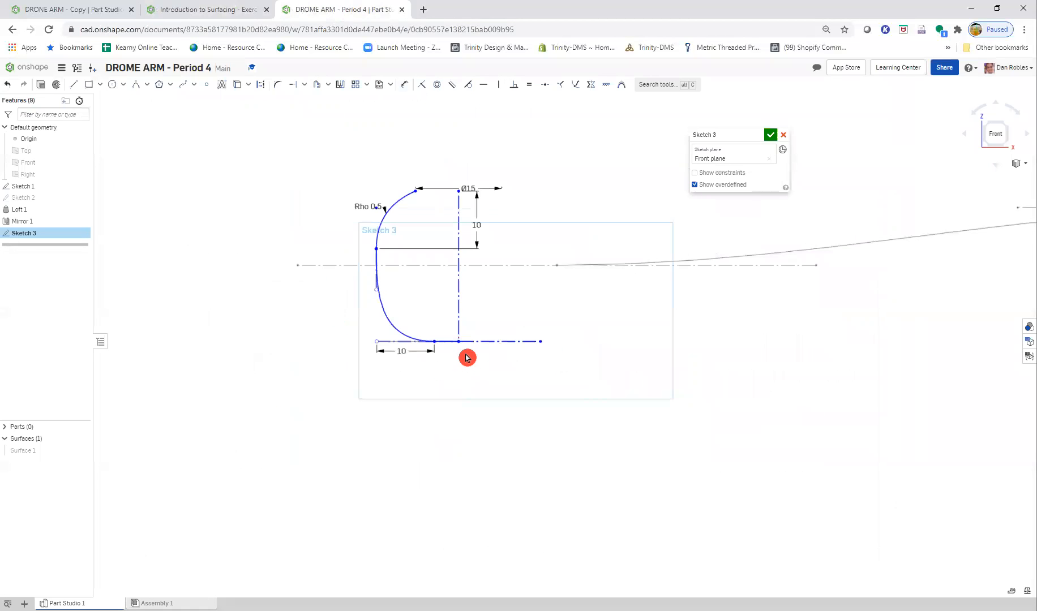
mouse_move(460, 347)
mouse_down()
mouse_move(493, 405)
mouse_move(464, 357)
mouse_up()
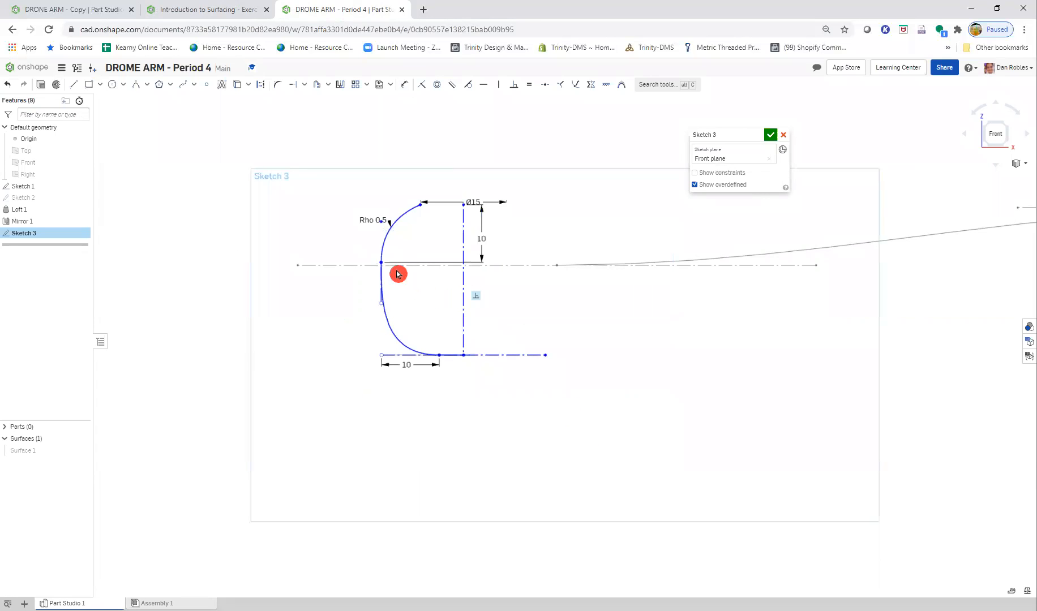
- Following the Step 7 figure, dimension the length of the spline's vertical handle as 30 mm
click(211, 10)
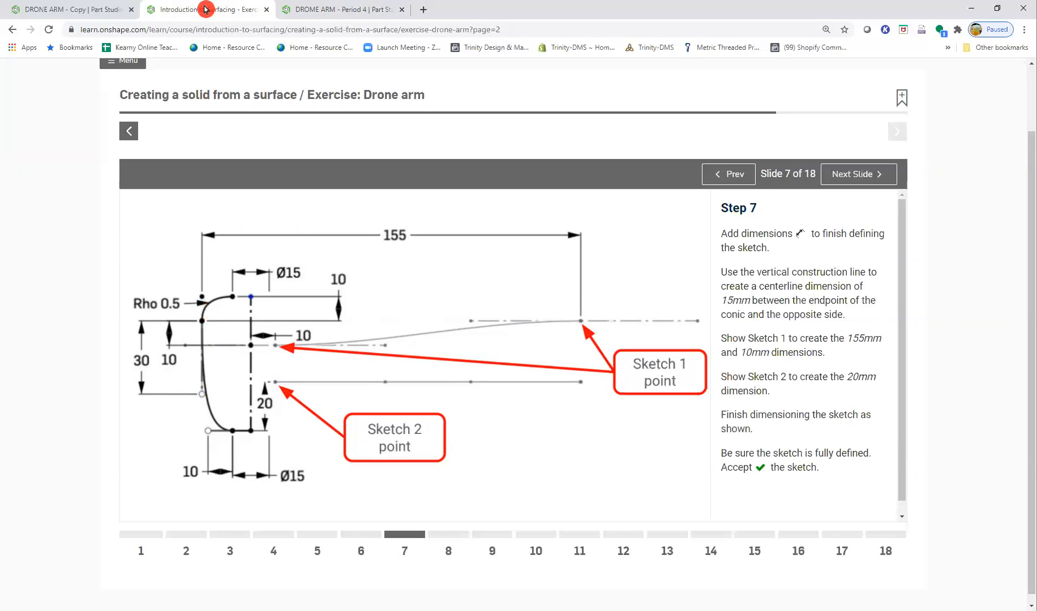
click(305, 10)
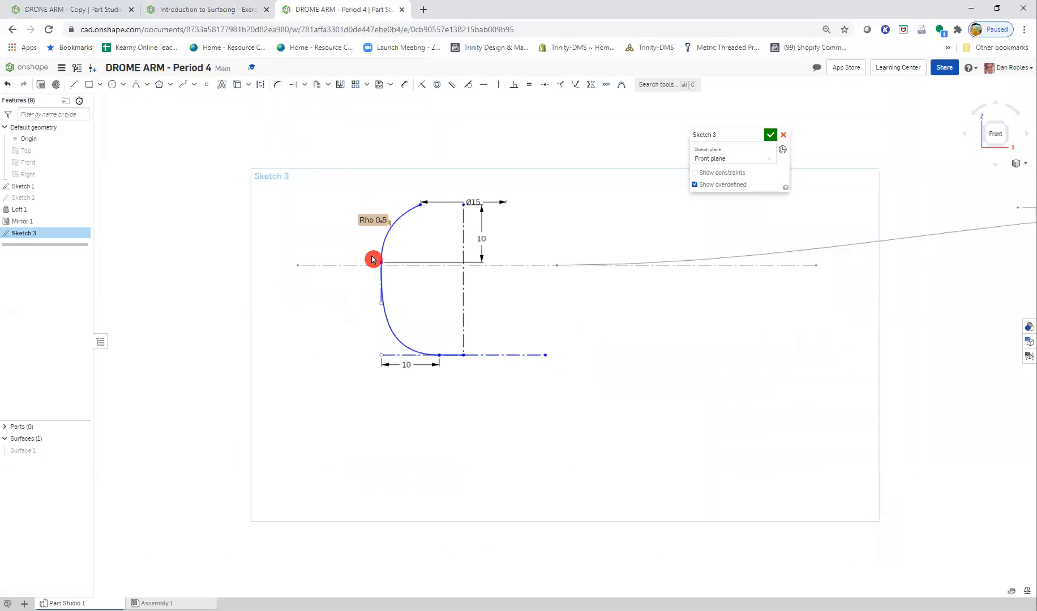
scroll(382, 289, up, 5)
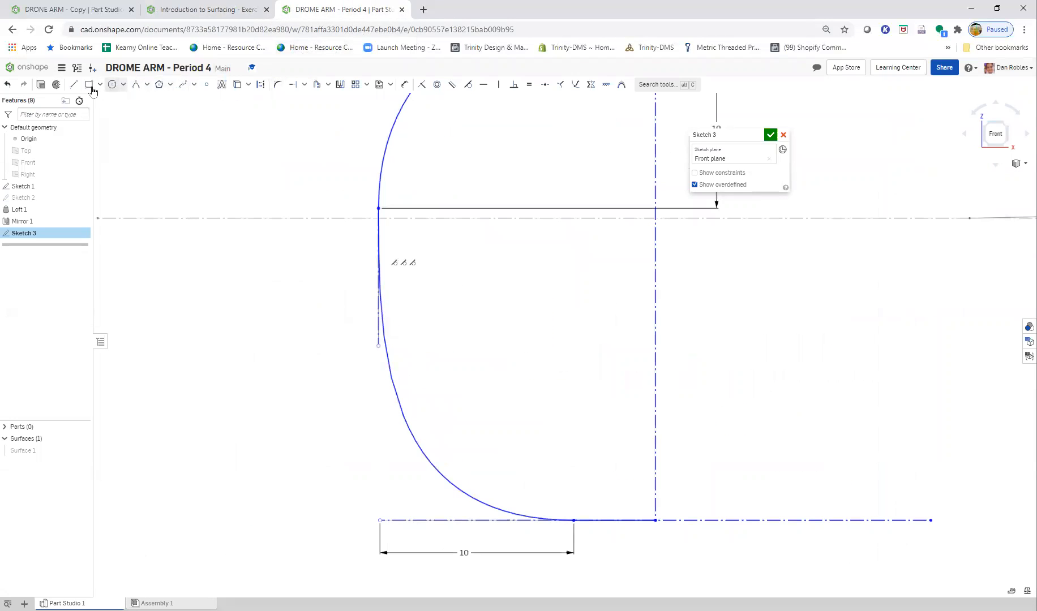
click(380, 326)
click(322, 274)
text(30)
key(Return)
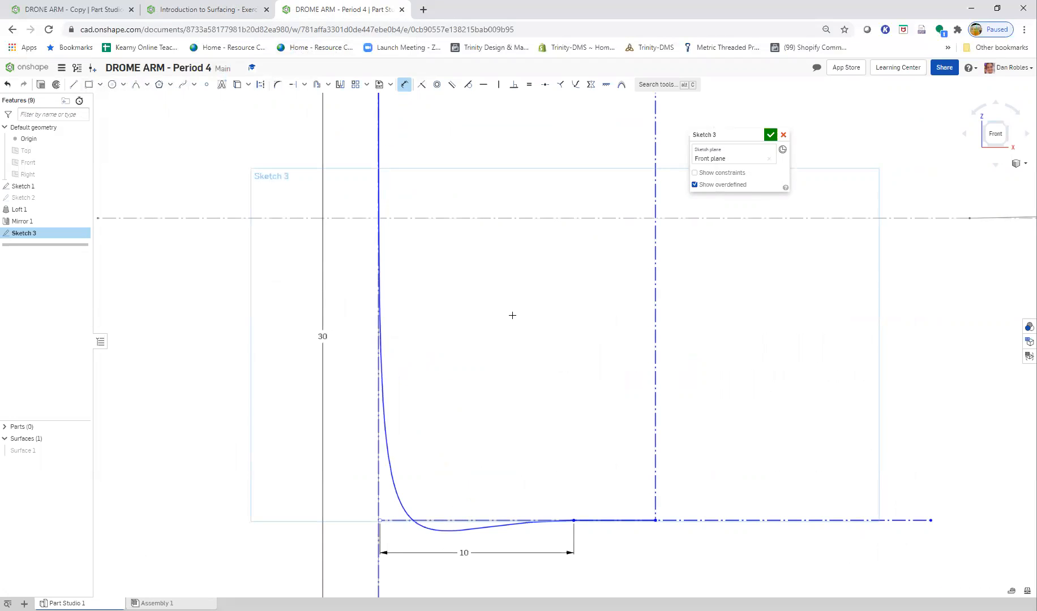
scroll(512, 315, down, 5)
key(Escape)
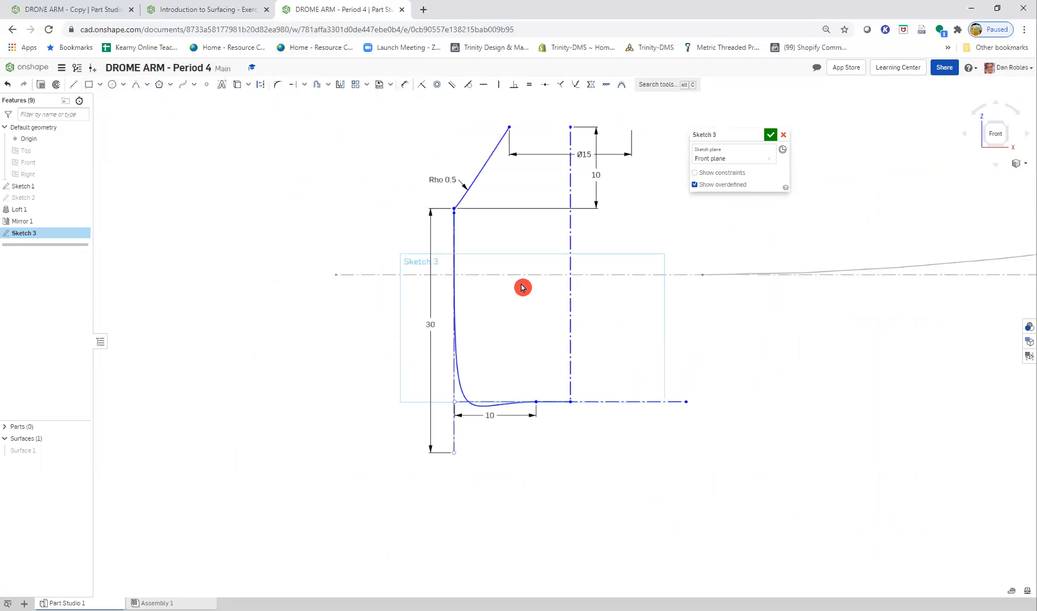
- Try repositioning the distorted end profile, and undo the shift together with the 30 mm handle dimension
scroll(530, 288, down, 1)
mouse_move(478, 207)
mouse_down()
mouse_move(466, 142)
mouse_move(481, 210)
mouse_move(579, 338)
mouse_up()
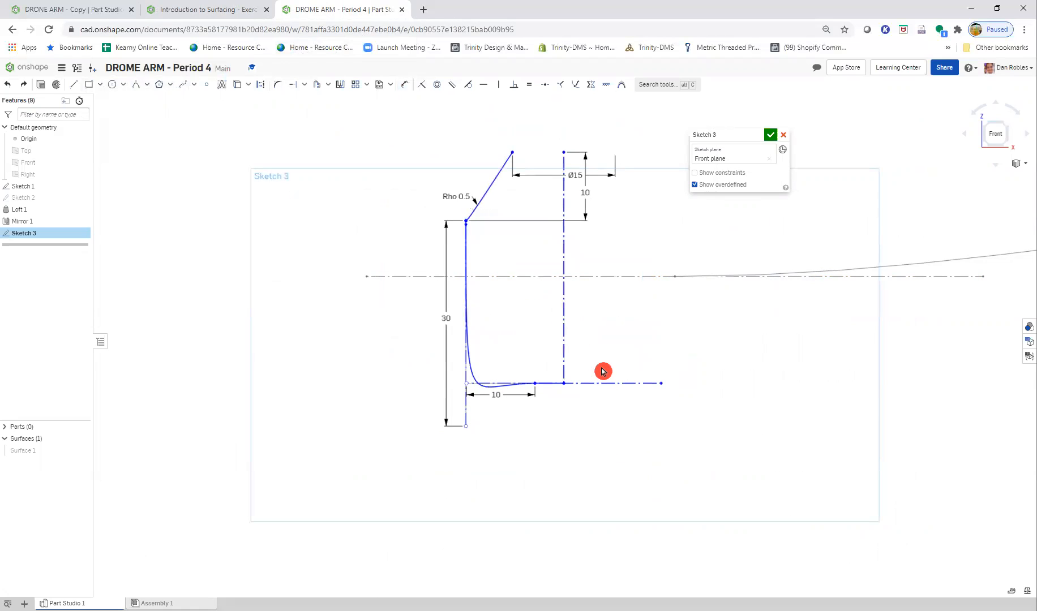
scroll(474, 319, down, 2)
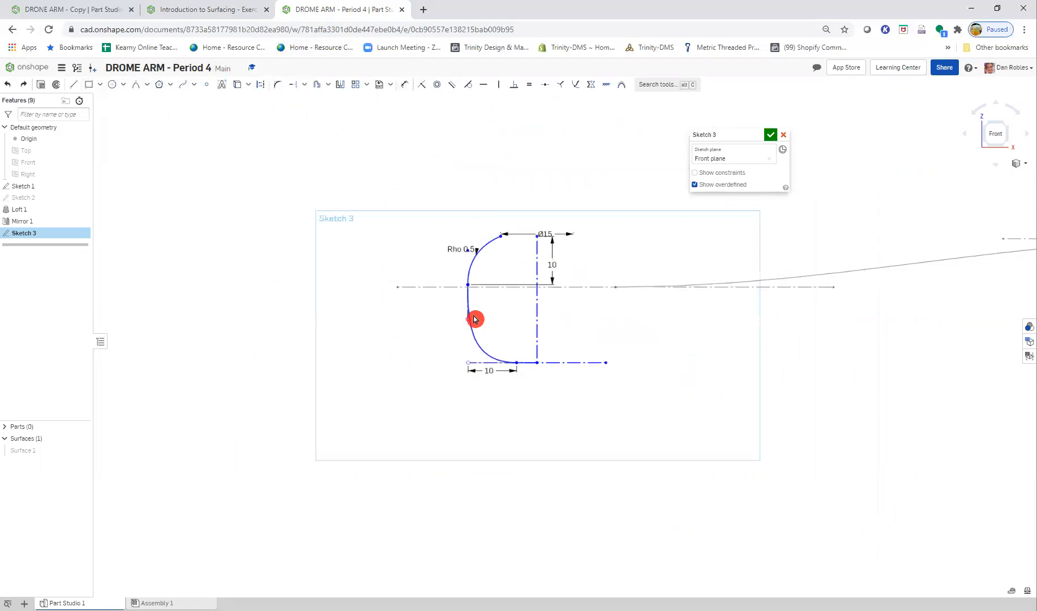
- Shift the end profile slightly left by the vertical construction line's lower endpoint and compare it with the Step 7 figure
scroll(488, 330, up, 3)
mouse_move(574, 396)
mouse_down()
mouse_move(595, 470)
mouse_move(555, 387)
mouse_up()
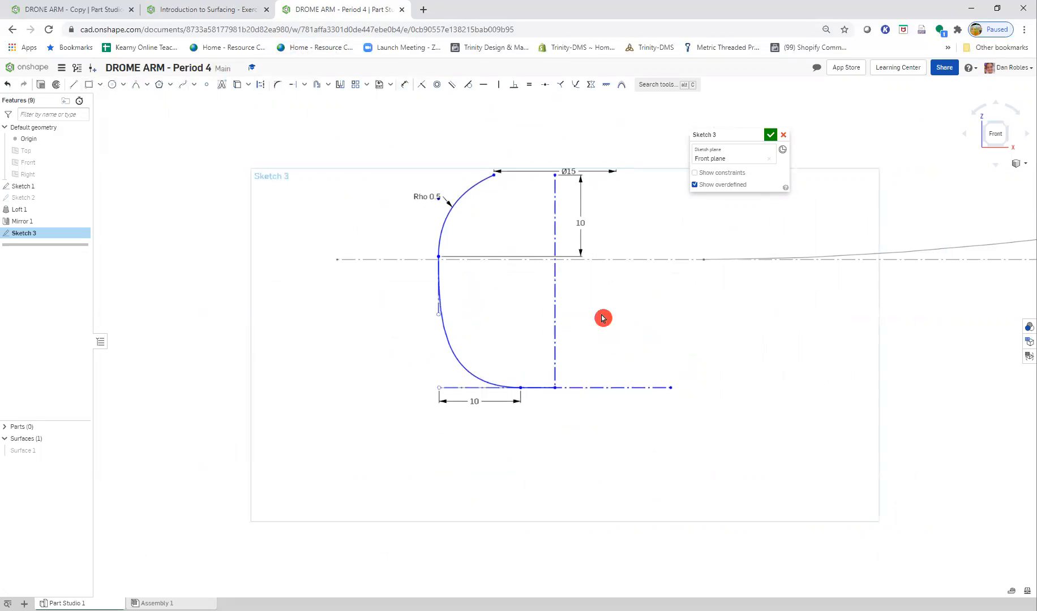
click(230, 9)
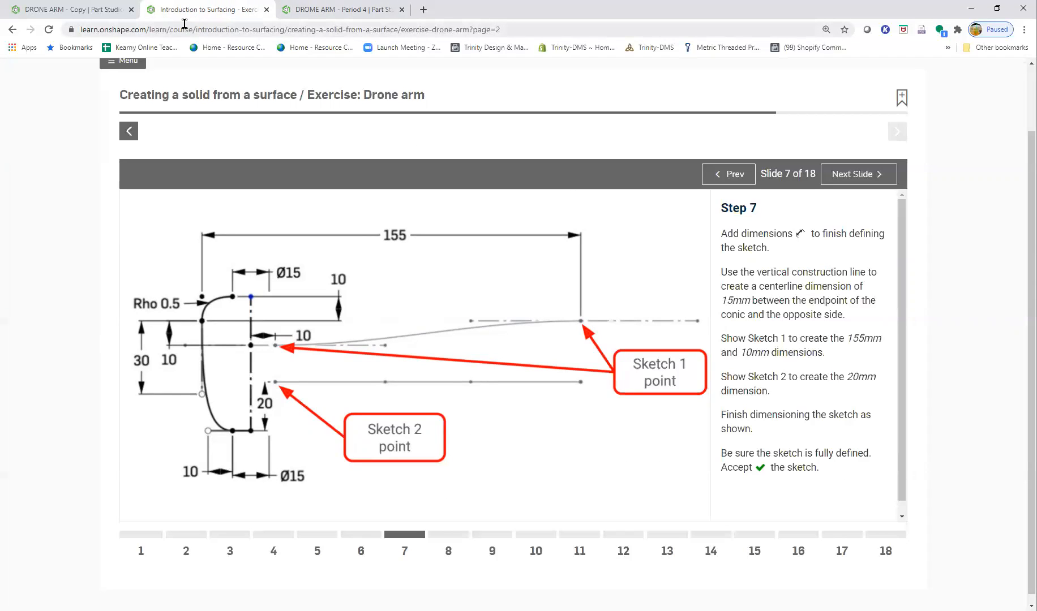
click(356, 9)
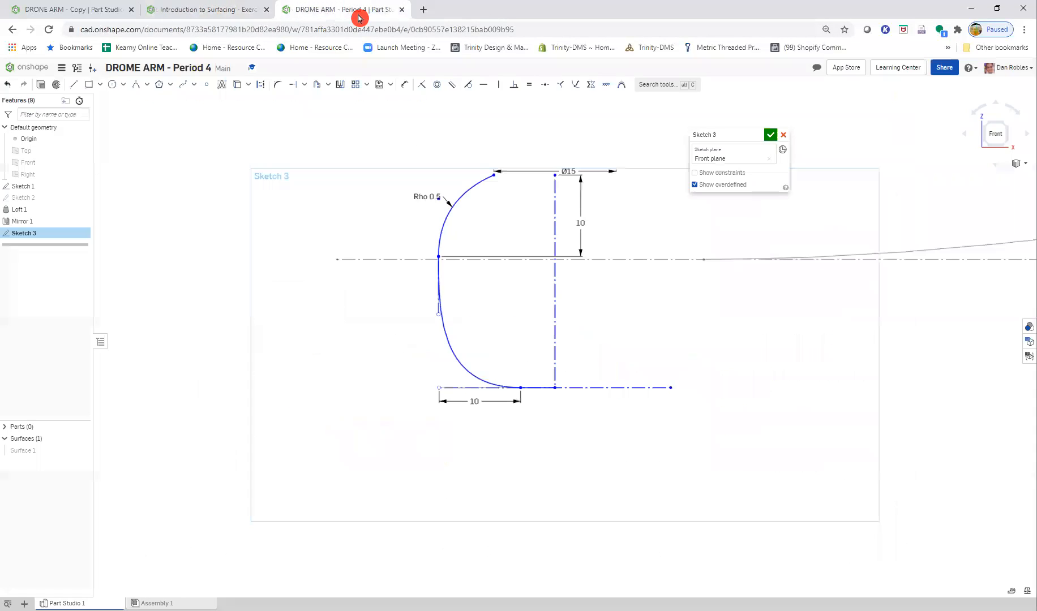
click(243, 10)
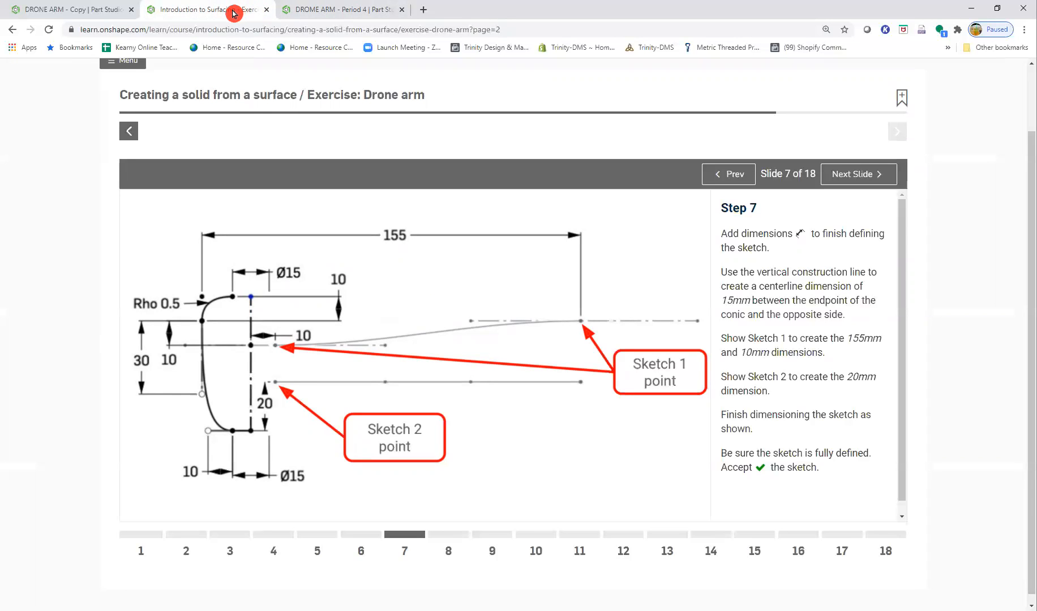
- Dimension the vertical distance from the conic's lower endpoint to Sketch 1's horizontal construction line as 10 mm
click(317, 9)
scroll(538, 262, up, 5)
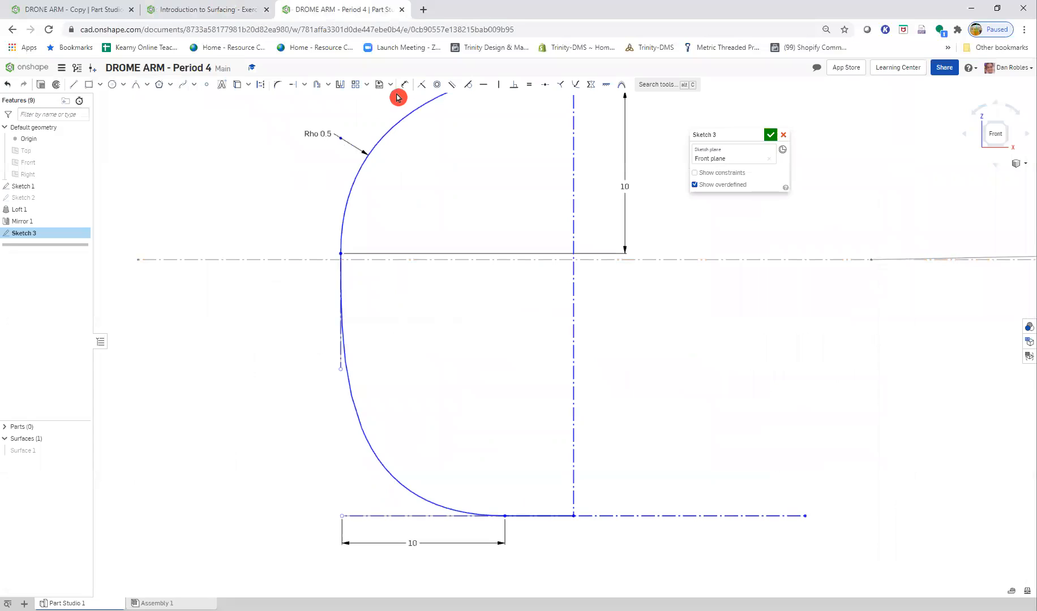
click(342, 254)
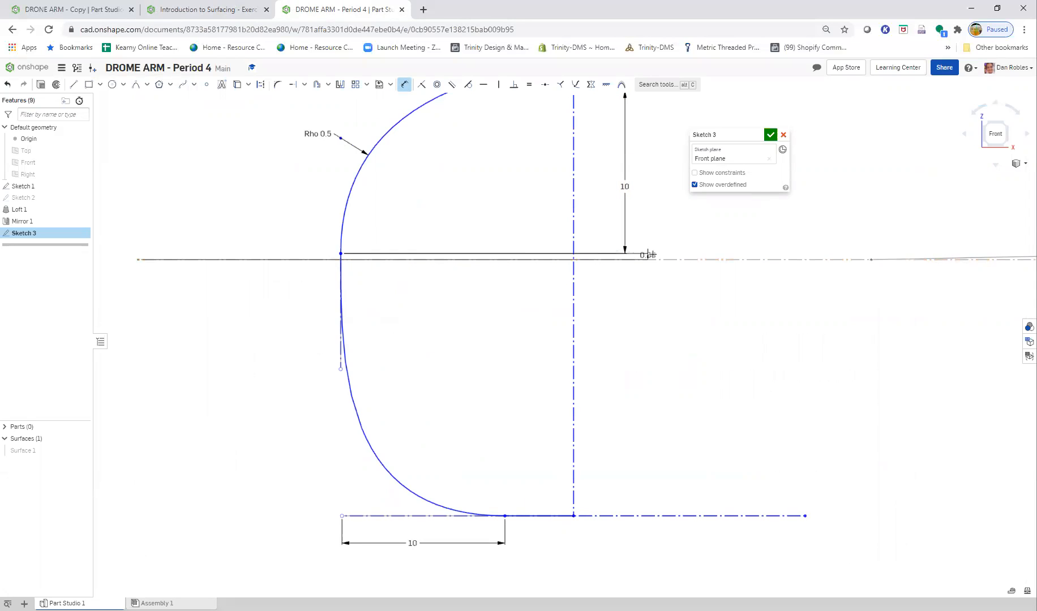
click(652, 254)
text(10)
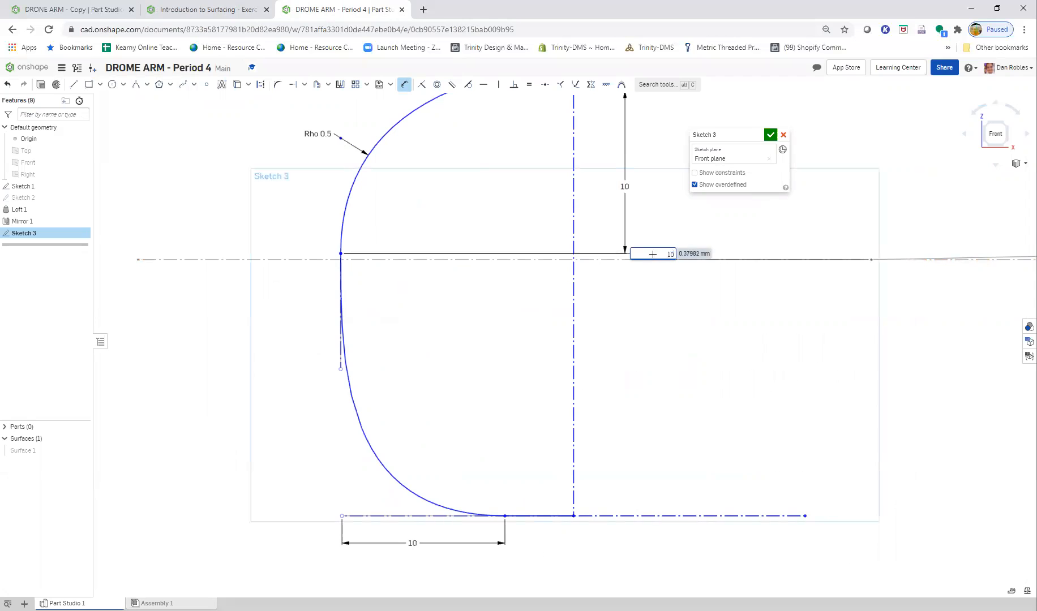
key(Return)
scroll(594, 269, down, 3)
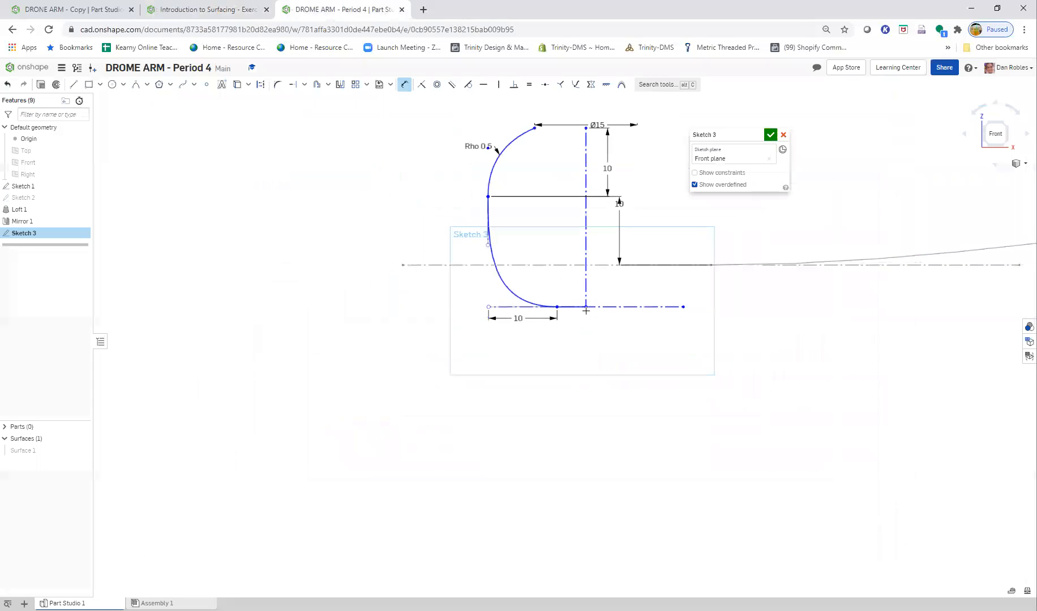
- Stretch the end profile downward by the vertical construction line's lower endpoint and move the Ø15 and lower 10 mm dimension labels clear of the geometry
middle_drag(638, 330, 530, 382)
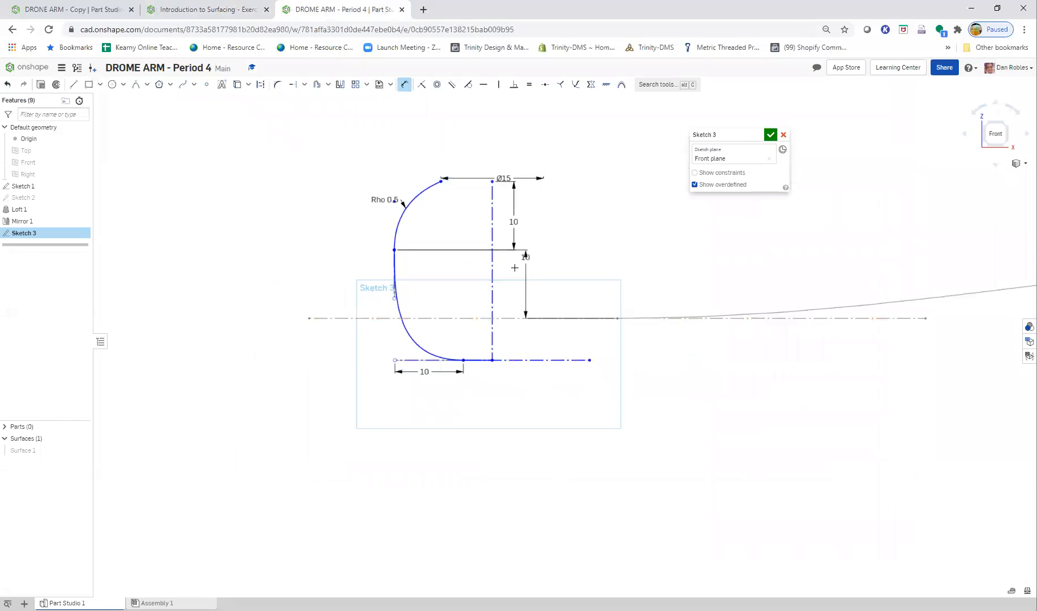
drag(525, 258, 475, 274)
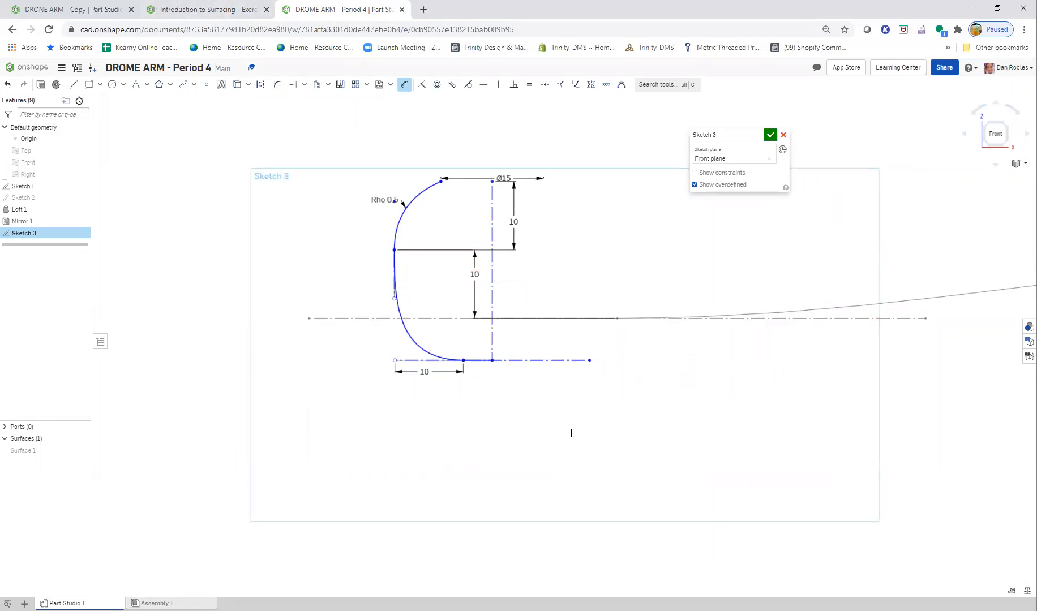
key(Escape)
drag(492, 362, 523, 512)
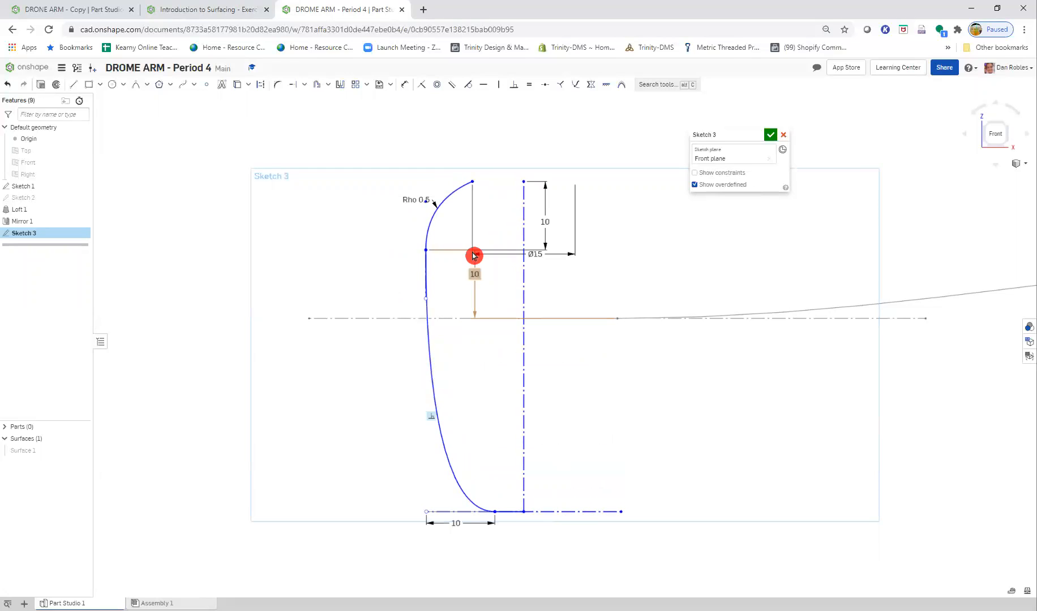
drag(517, 171, 526, 152)
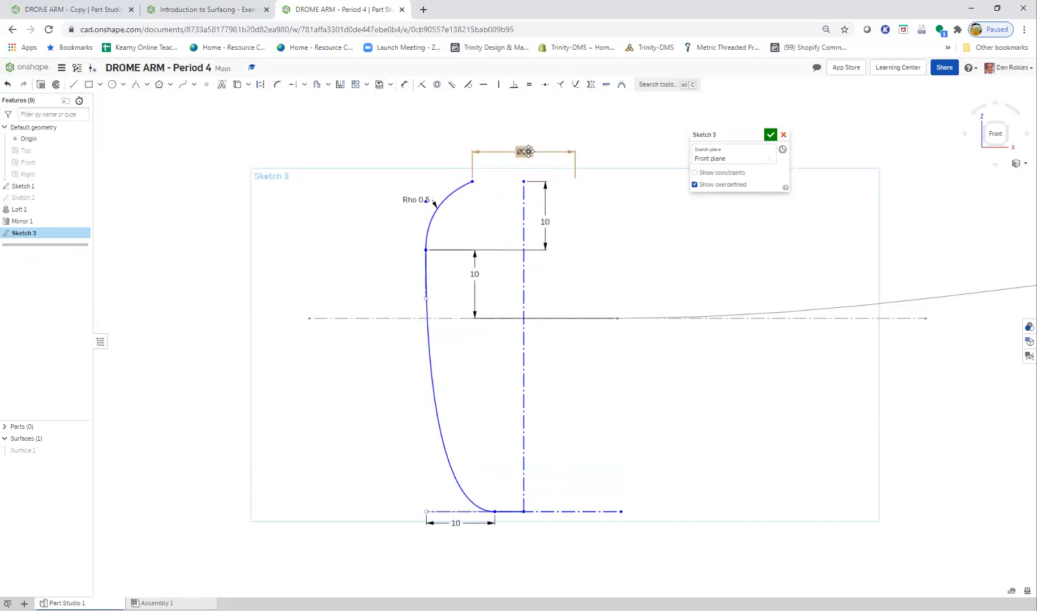
mouse_move(473, 283)
mouse_down()
mouse_move(477, 274)
mouse_move(588, 274)
mouse_up()
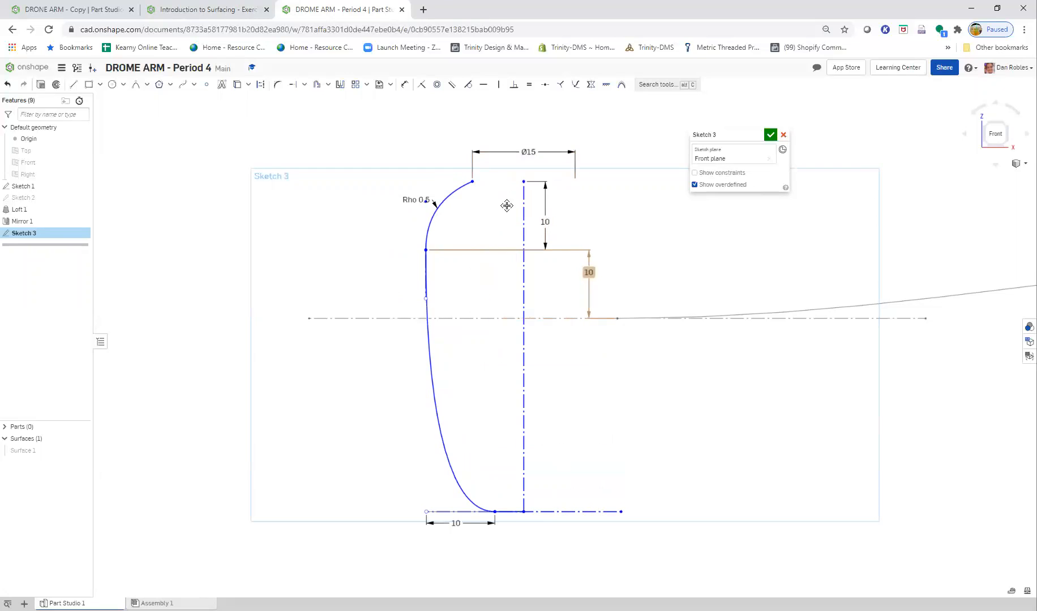
- Following the Step 7 figure, try dimensioning the spline's vertical handle as 30 mm, undo that value and delete the handle dimension
click(214, 11)
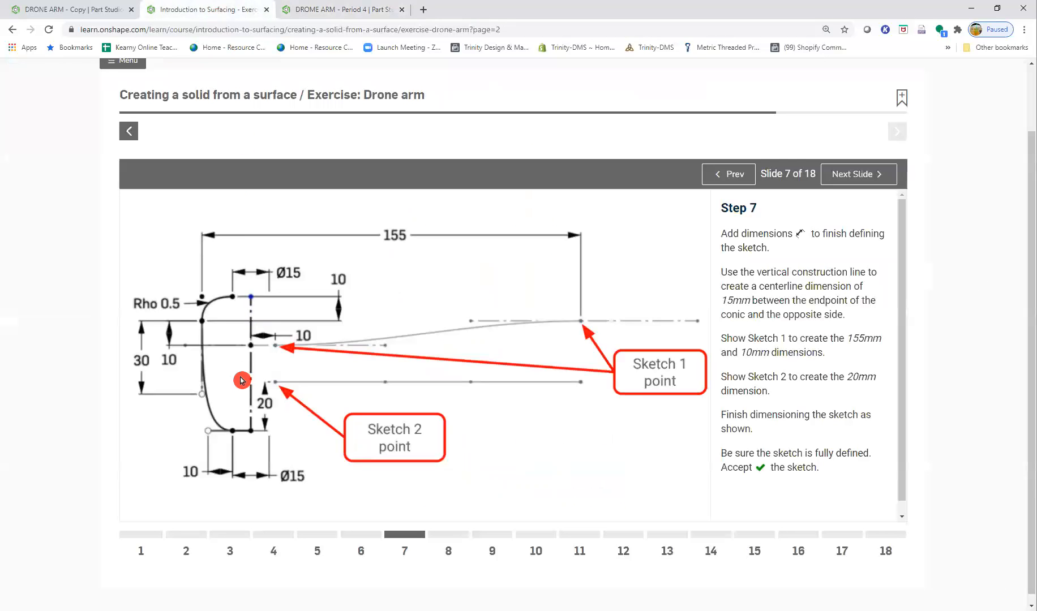
click(320, 8)
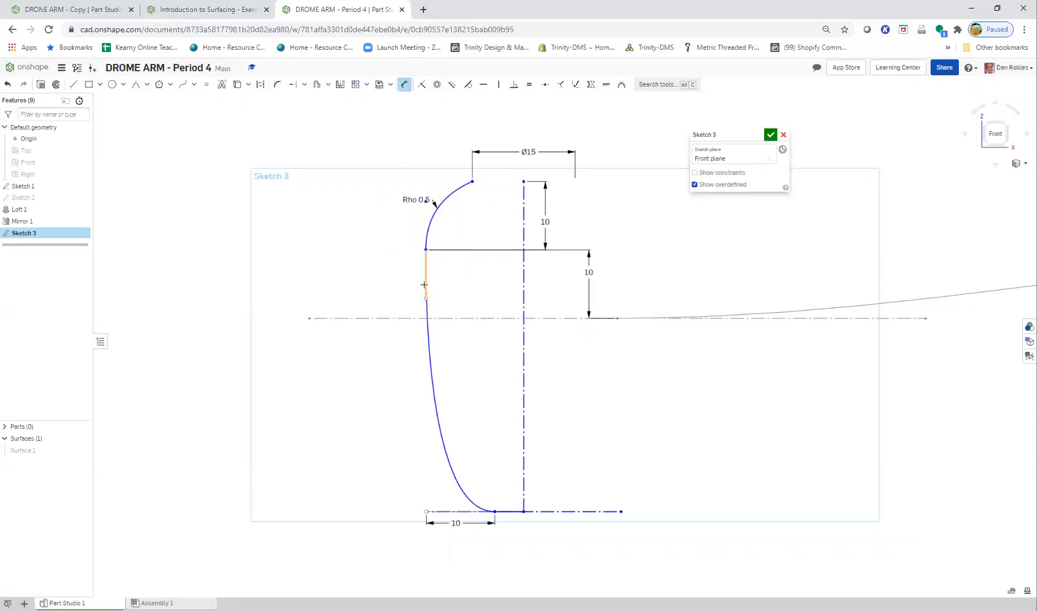
click(396, 277)
text(30)
key(Return)
key(Escape)
mouse_move(429, 251)
mouse_down()
mouse_move(418, 160)
mouse_move(470, 253)
mouse_up()
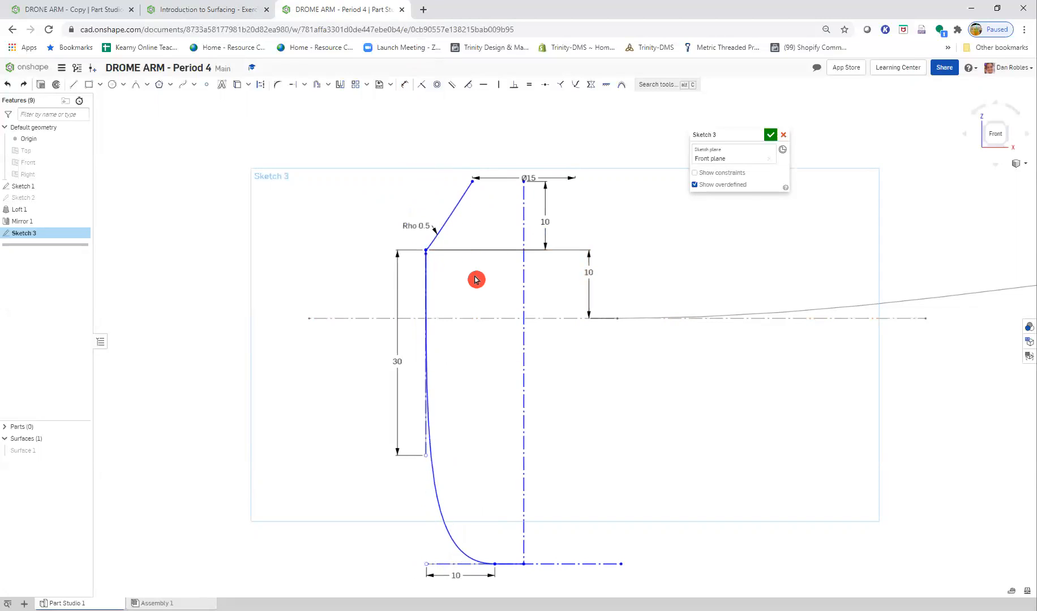
key(ctrl+z)
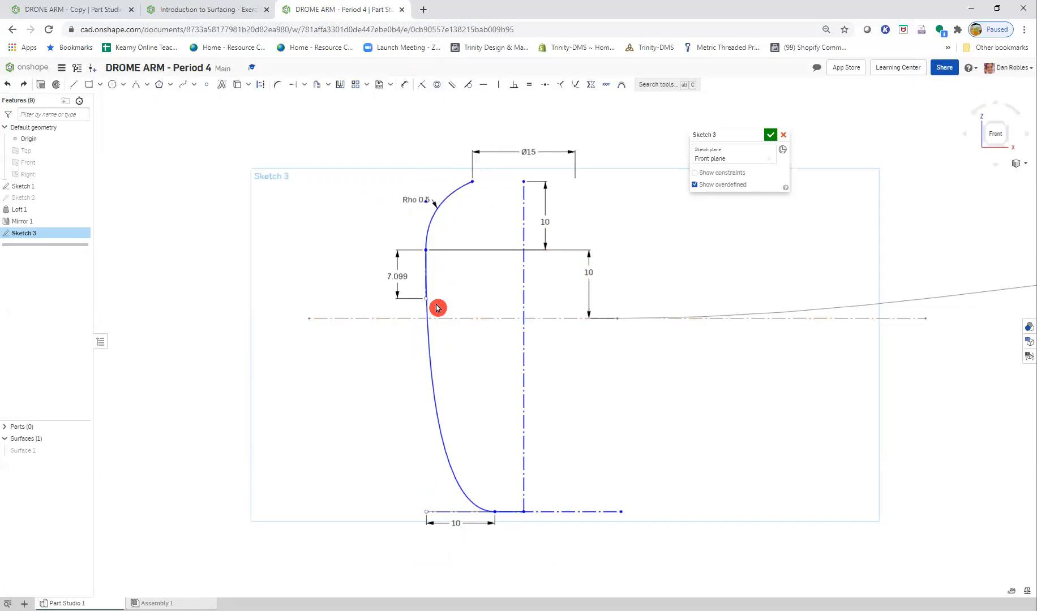
drag(426, 300, 450, 305)
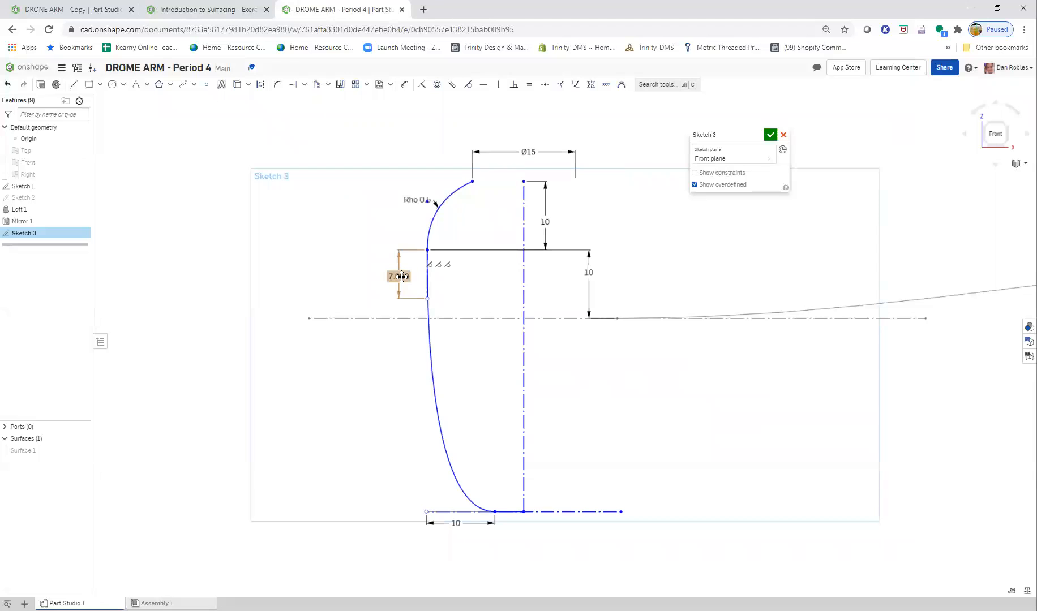
key(Delete)
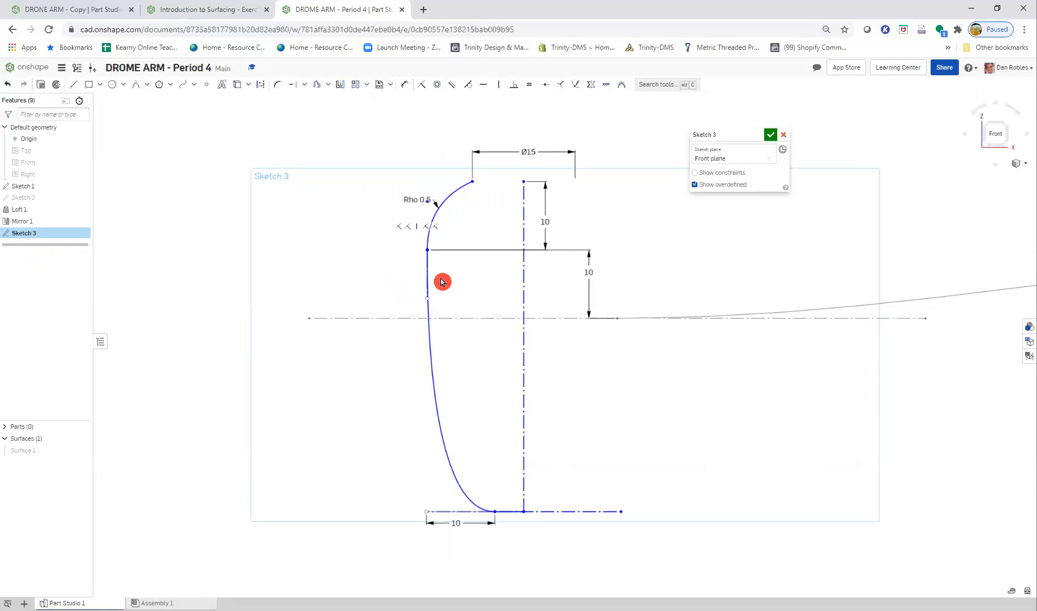
- Lengthen the spline's vertical handle downward and lower the conic's control point to round the profile's upper corner
drag(425, 298, 414, 410)
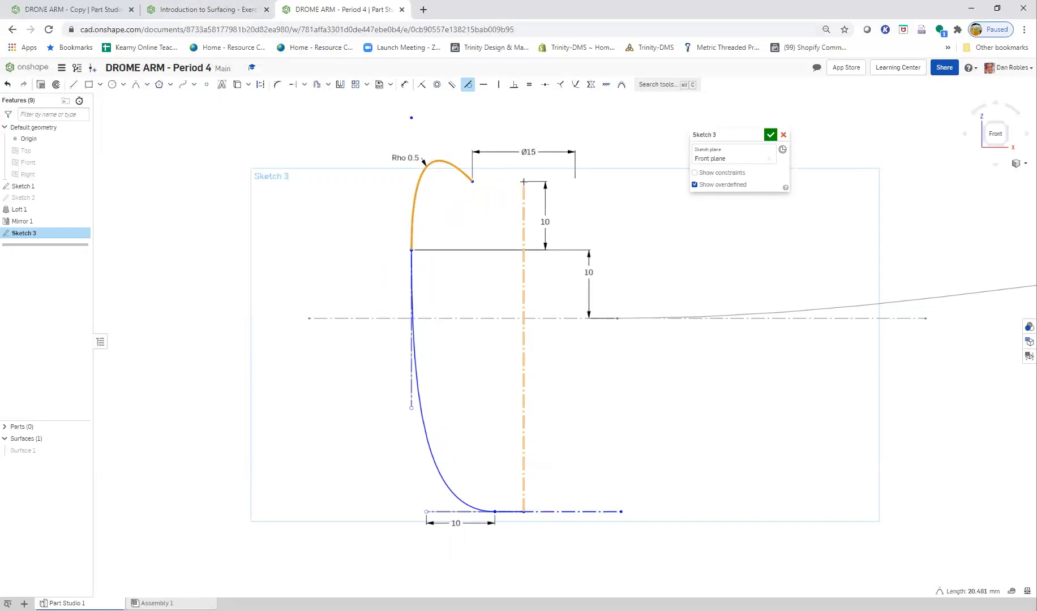
click(478, 196)
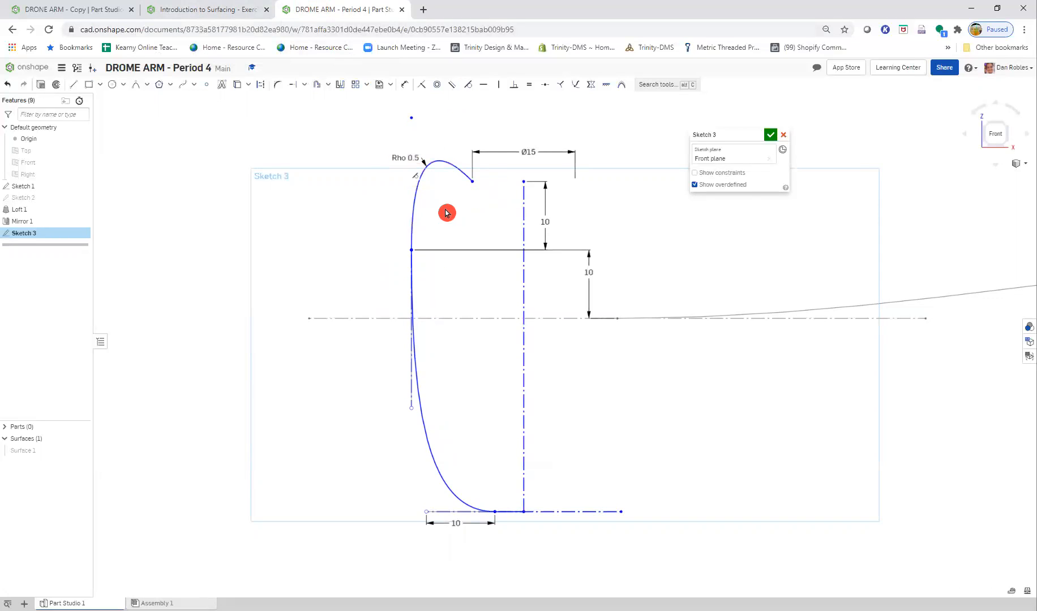
drag(415, 121, 409, 189)
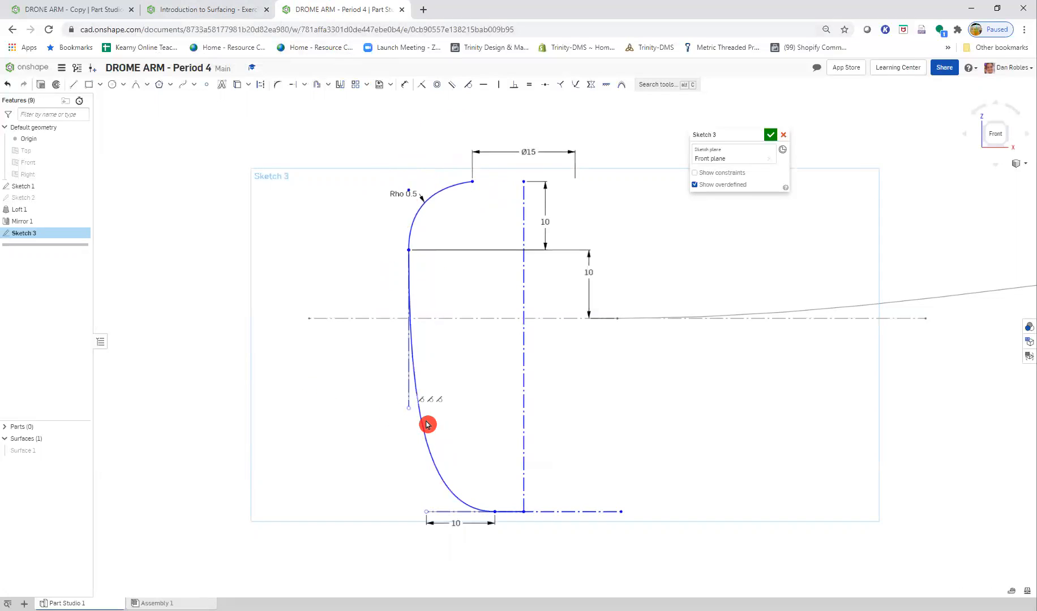
drag(408, 409, 401, 457)
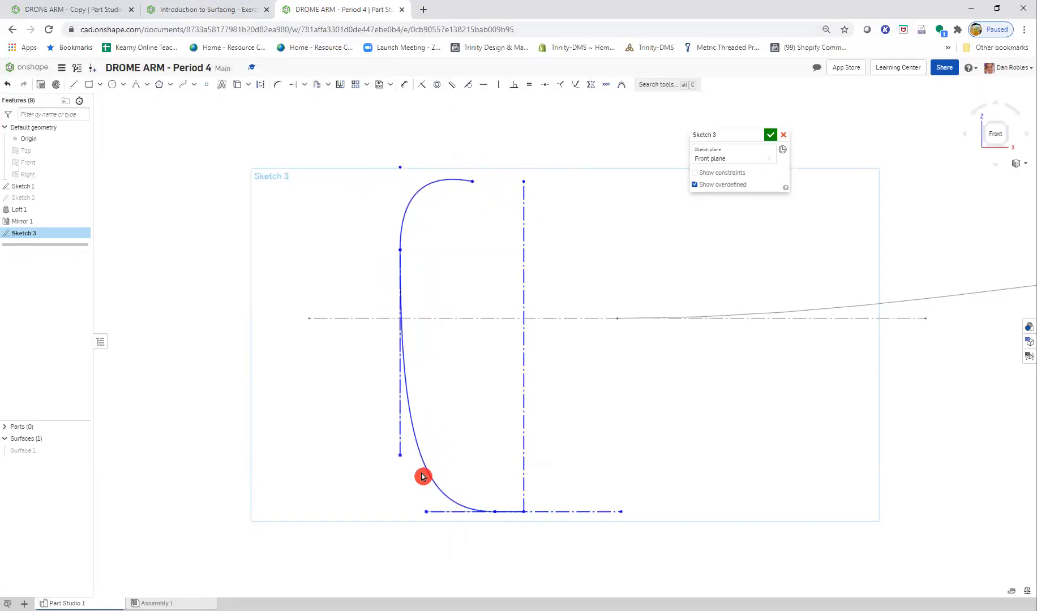
- Extend the end profile further downward by the vertical construction line's lower endpoint
drag(525, 514, 524, 557)
scroll(456, 360, down, 3)
drag(423, 293, 566, 274)
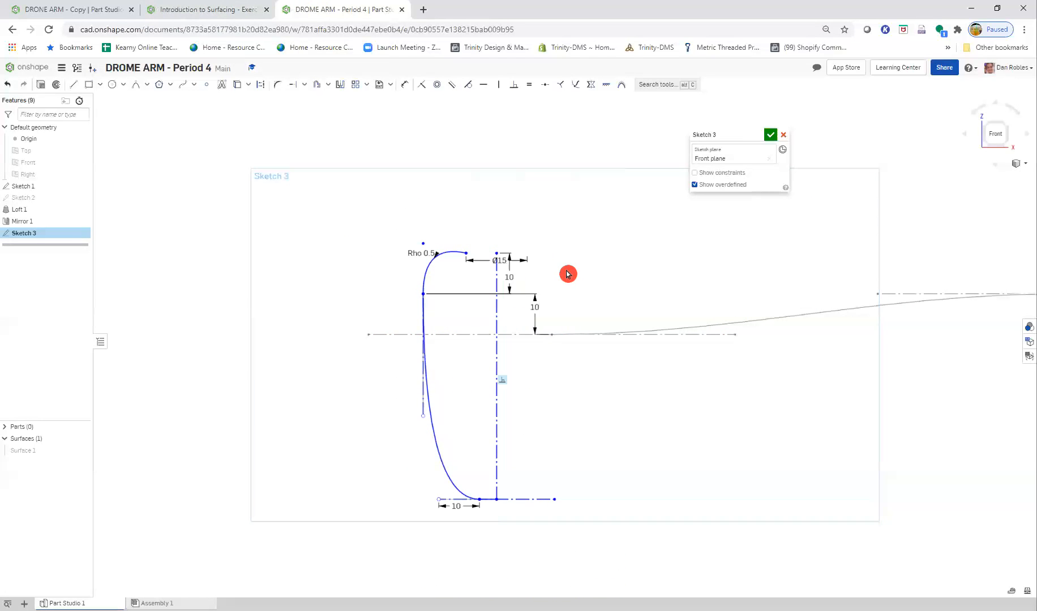
- Dimension the length of the spline's vertical handle as 30 mm
key(d)
click(423, 389)
click(347, 363)
key(Return)
key(Escape)
scroll(488, 254, up, 5)
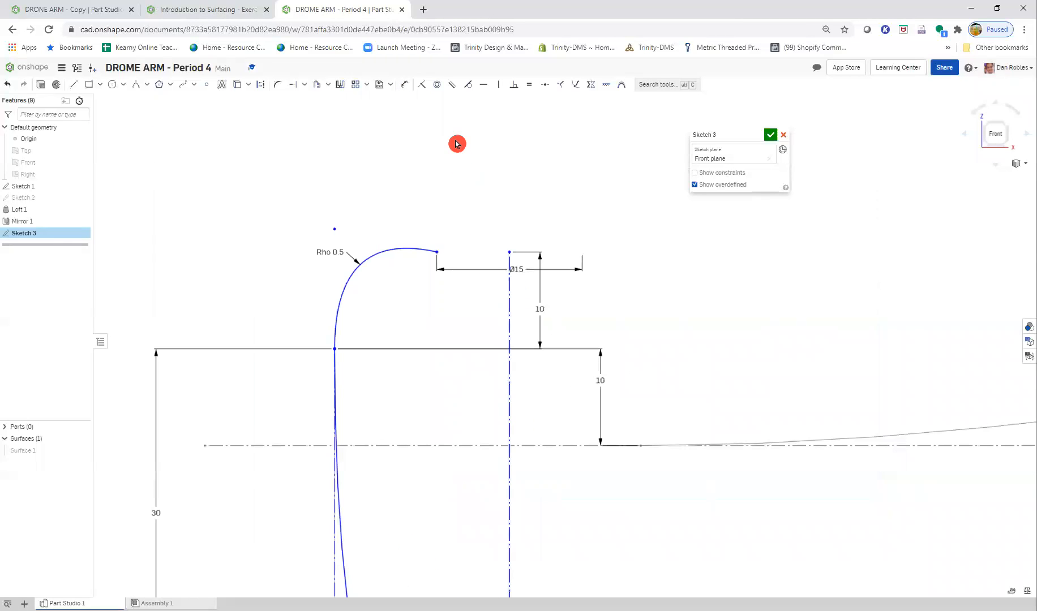
- Check the Step 7 figure for the remaining dimensions to the Sketch 1 and Sketch 2 points, and show Sketch 2
click(212, 9)
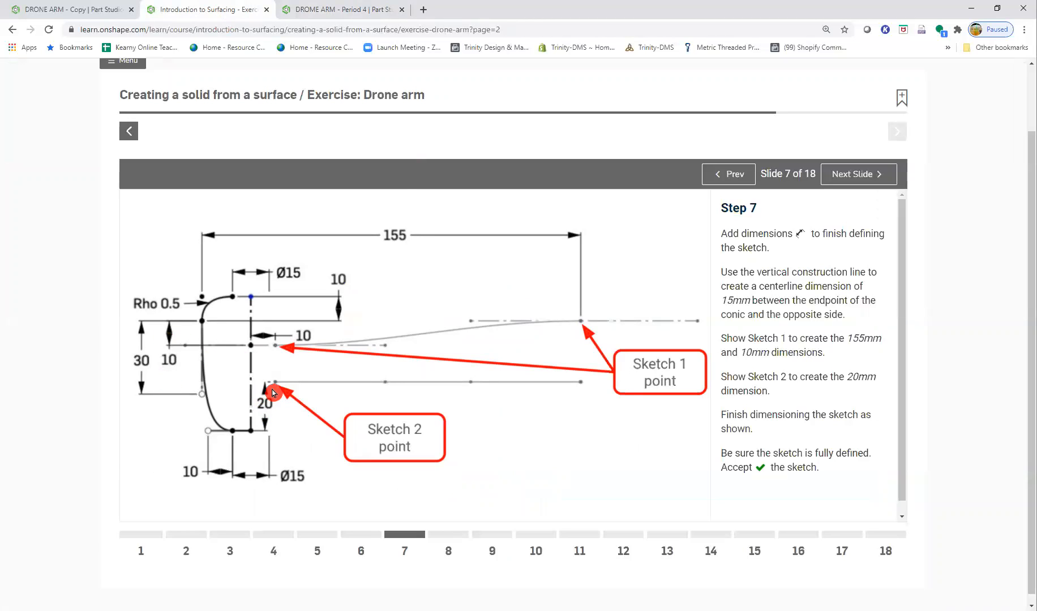
click(310, 9)
middle_drag(650, 470, 354, 401)
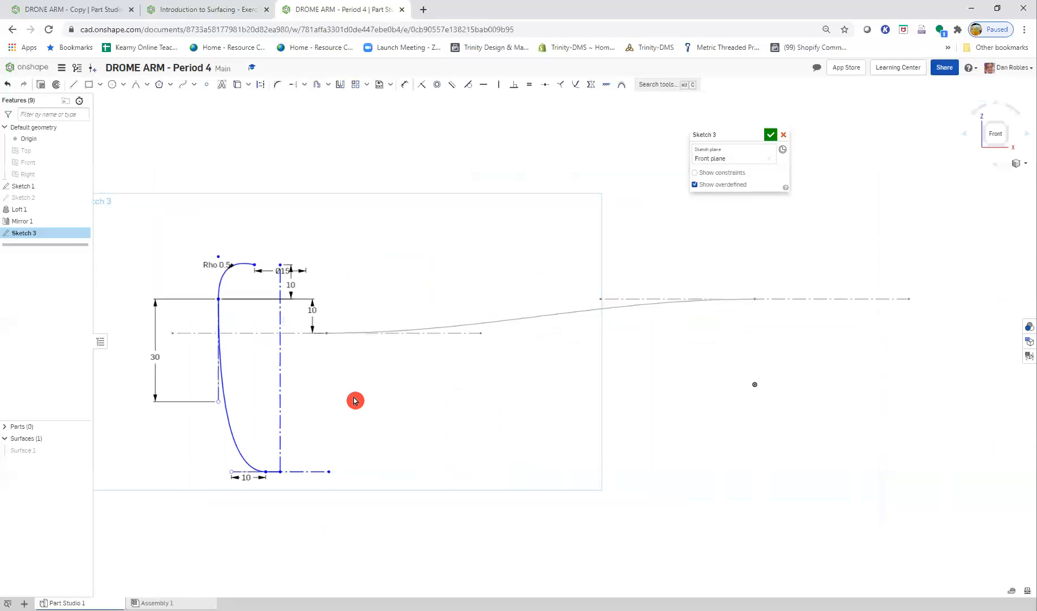
mouse_move(364, 398)
right_down()
mouse_move(406, 492)
mouse_move(364, 399)
mouse_move(375, 292)
mouse_move(375, 398)
mouse_move(403, 403)
mouse_move(344, 389)
mouse_move(367, 402)
mouse_move(389, 397)
mouse_move(373, 405)
right_up()
middle_drag(359, 380, 649, 364)
scroll(766, 442, up, 2)
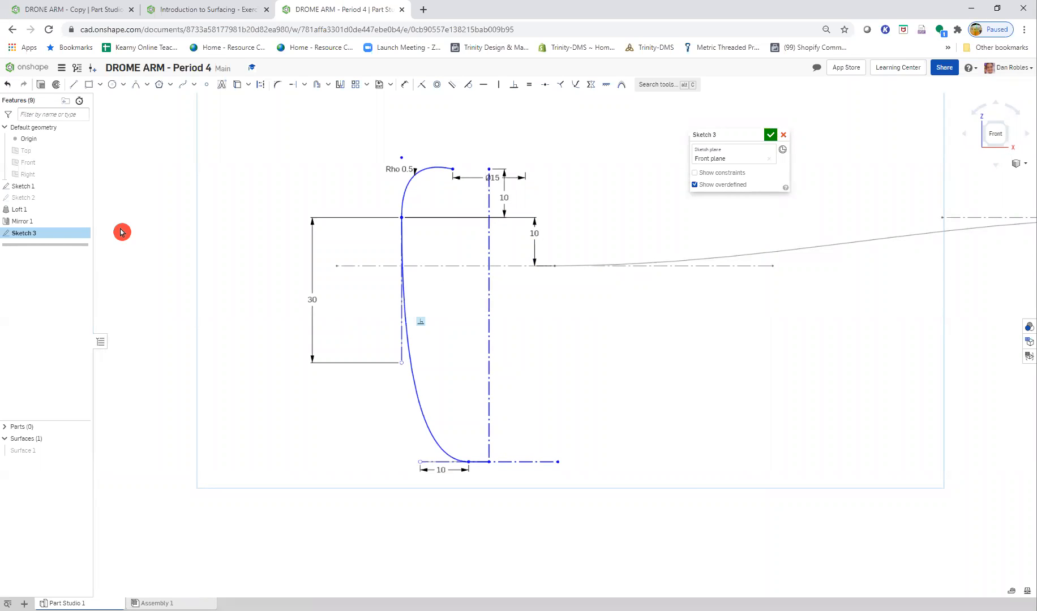
click(235, 9)
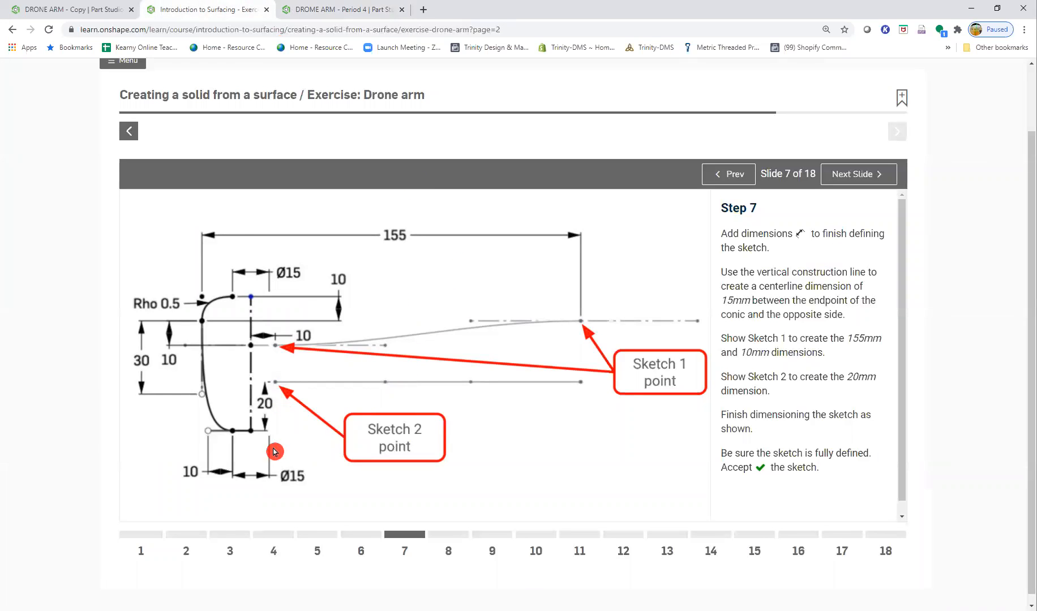
click(299, 9)
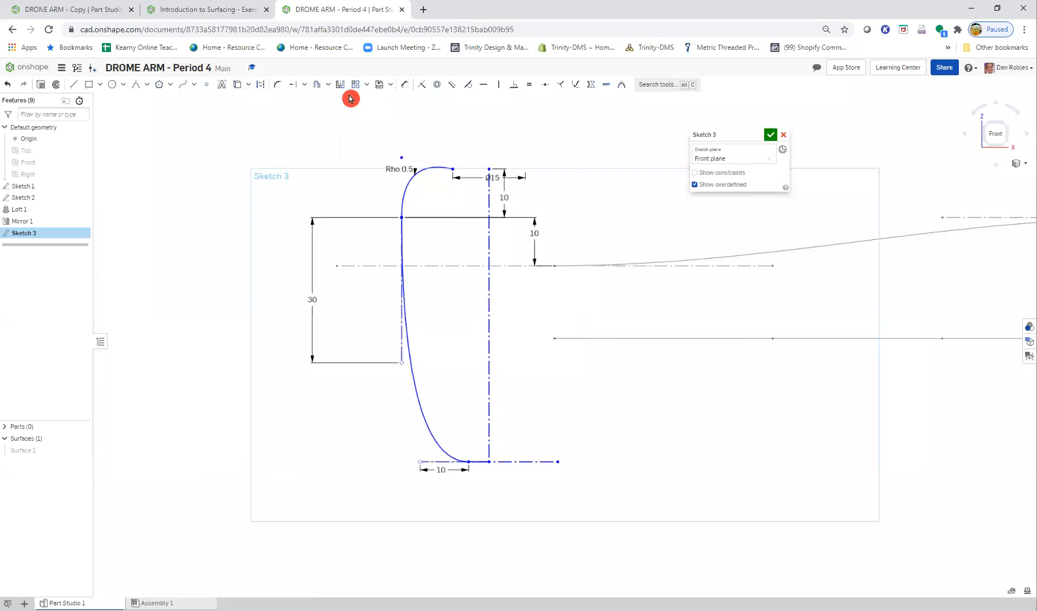
- Try to dimension the vertical distance between Sketch 2's horizontal line and the profile's bottom construction line
click(404, 85)
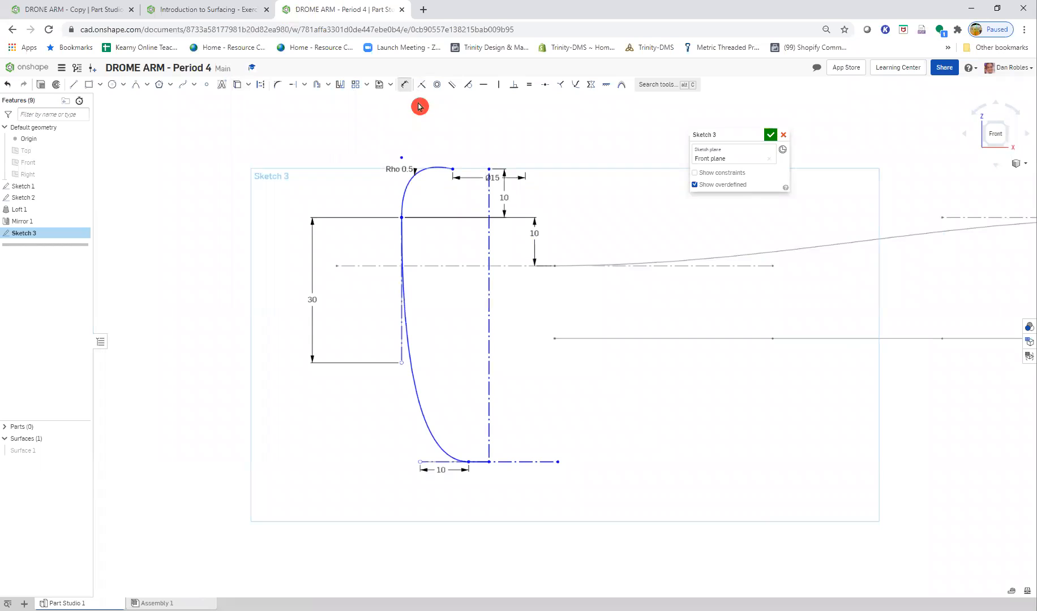
click(564, 340)
click(516, 462)
click(569, 339)
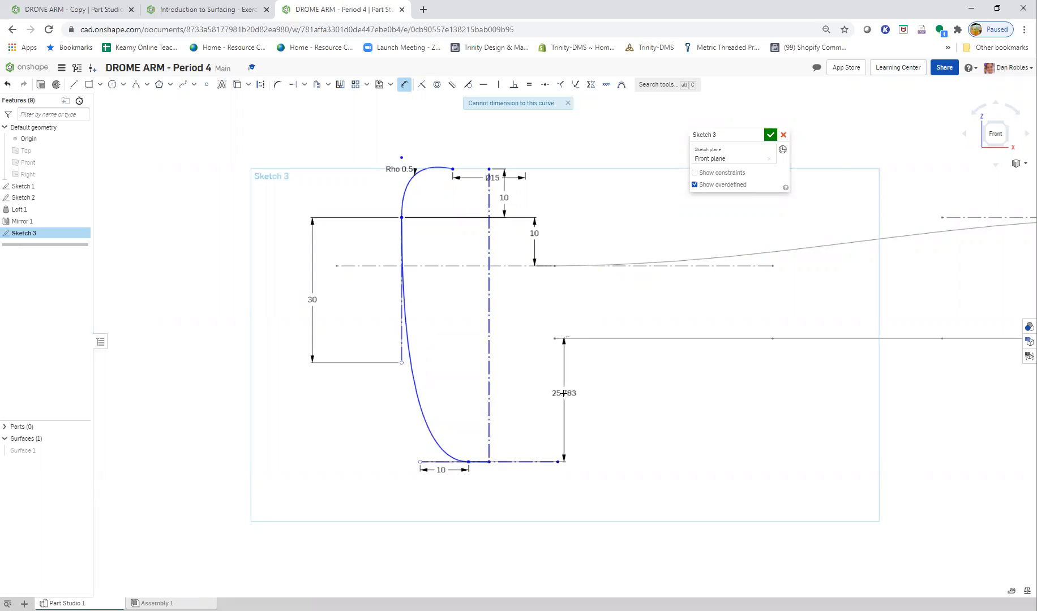
click(552, 401)
text(25)
key(Return)
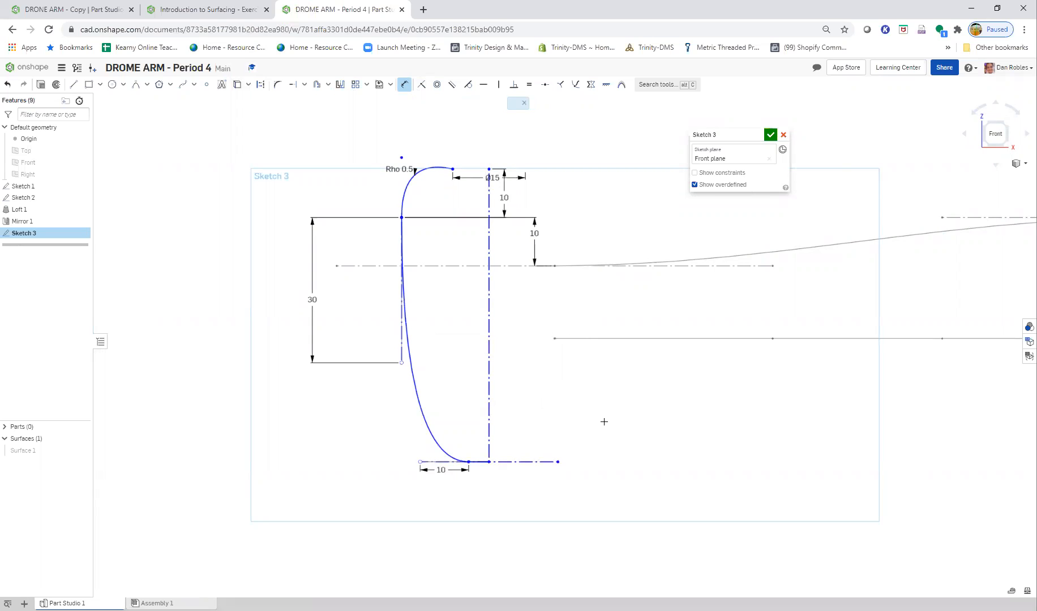
- Dimension the vertical distance between the profile's bottom construction line and Sketch 2's horizontal line as 20 mm
scroll(566, 369, down, 3)
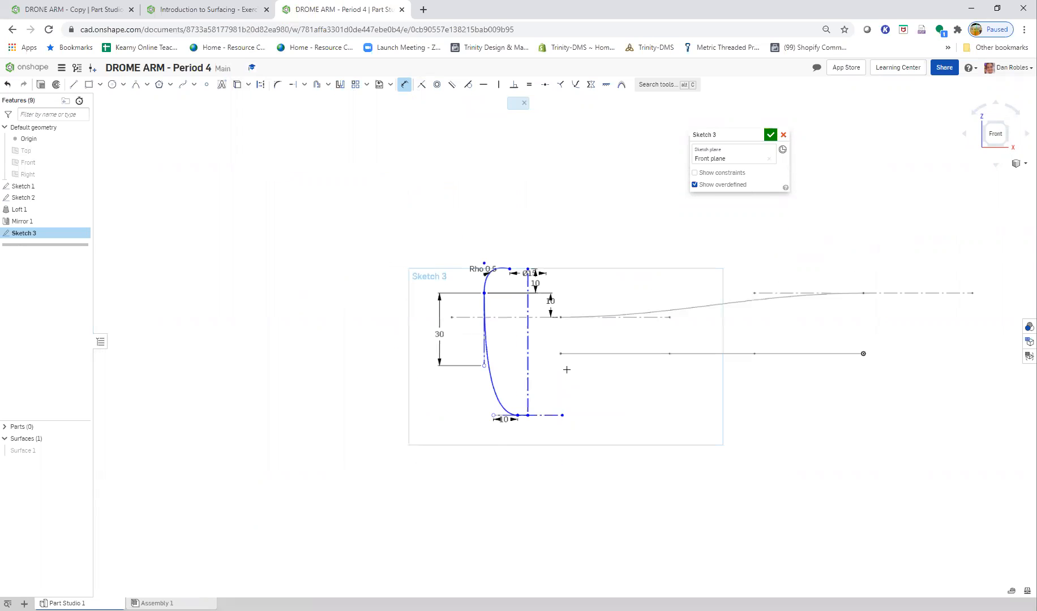
scroll(567, 369, up, 2)
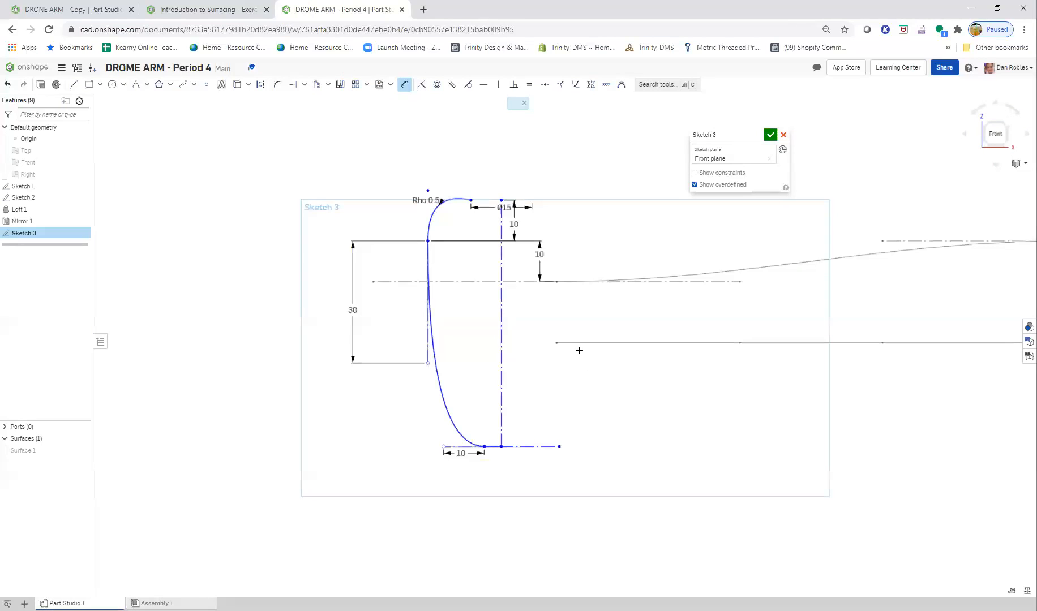
click(531, 446)
click(569, 343)
click(549, 393)
text(20)
key(Return)
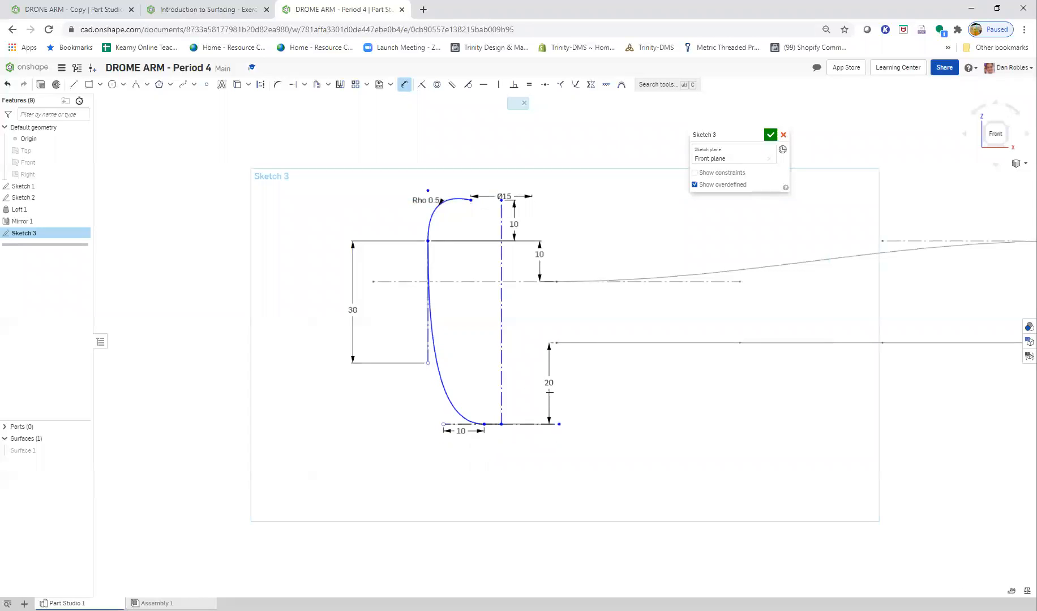
- Dimension the horizontal distance from the vertical construction line to Sketch 1's nearer spline endpoint as 10 mm, per the Step 7 figure
click(231, 12)
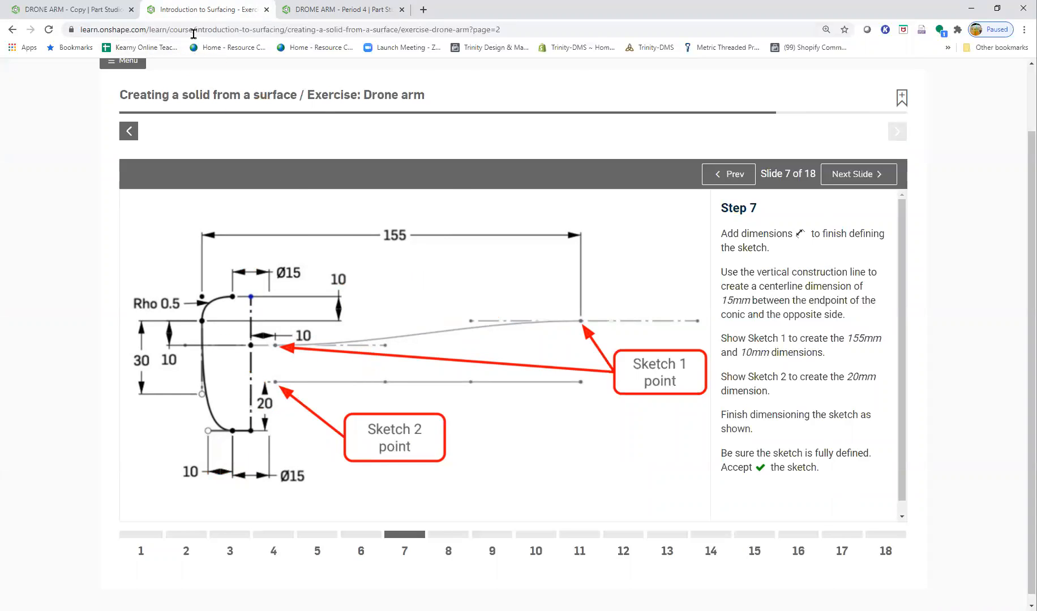
click(340, 9)
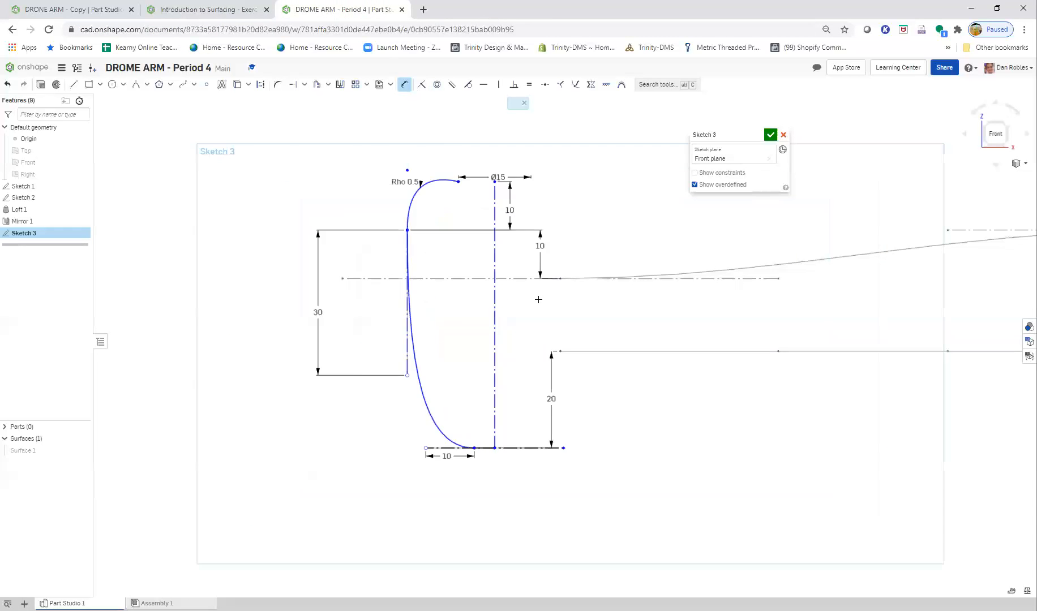
scroll(539, 299, up, 1)
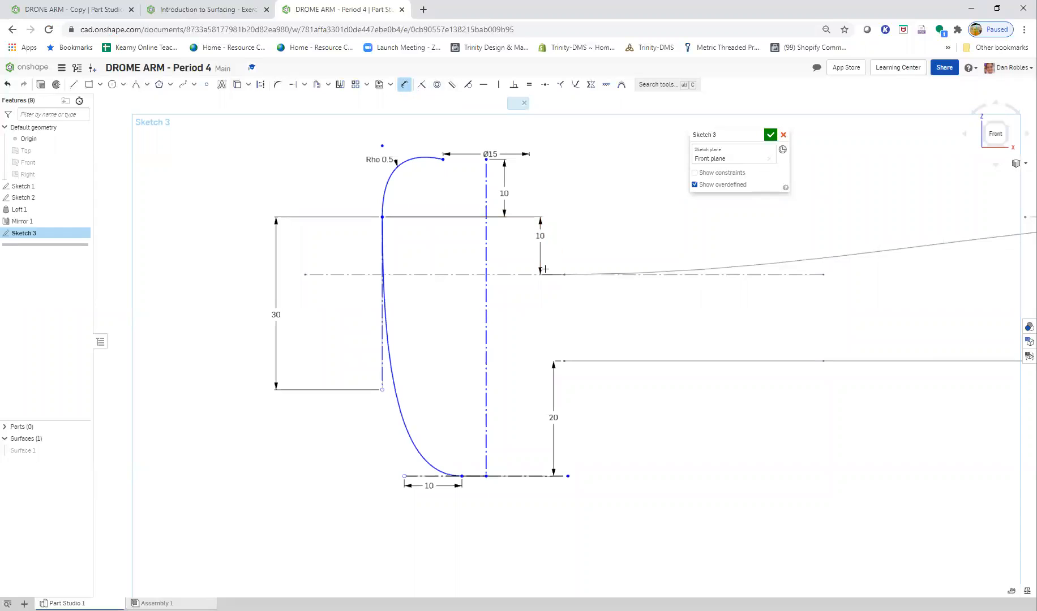
click(486, 271)
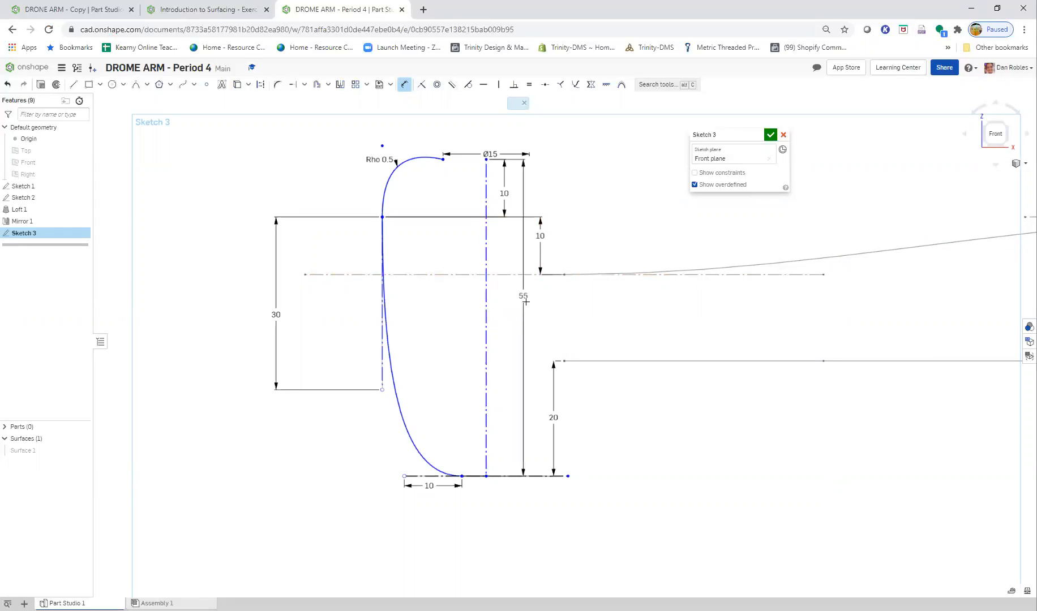
click(565, 276)
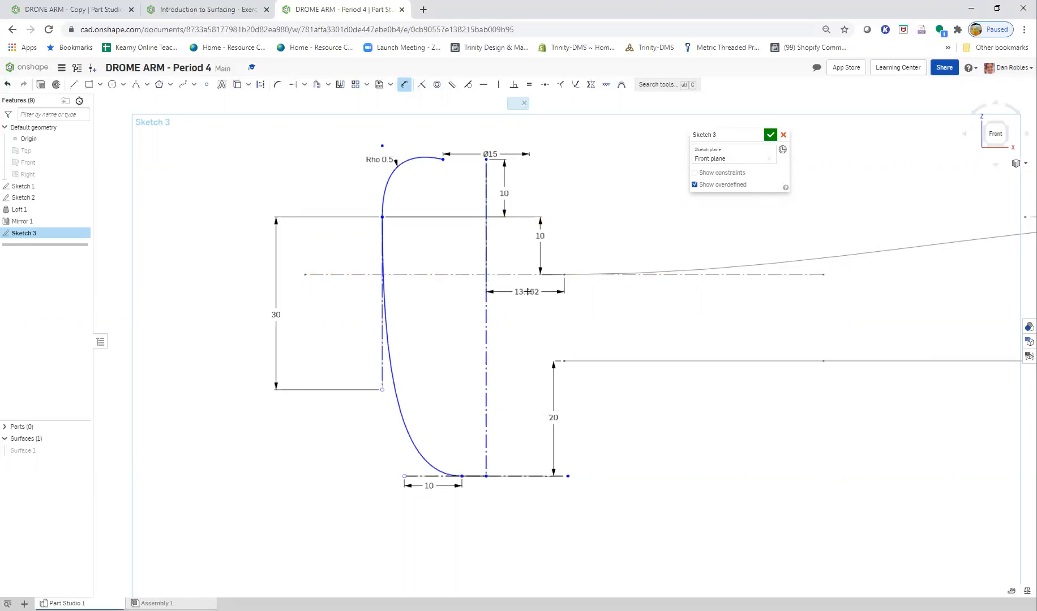
click(527, 291)
text(10)
key(Return)
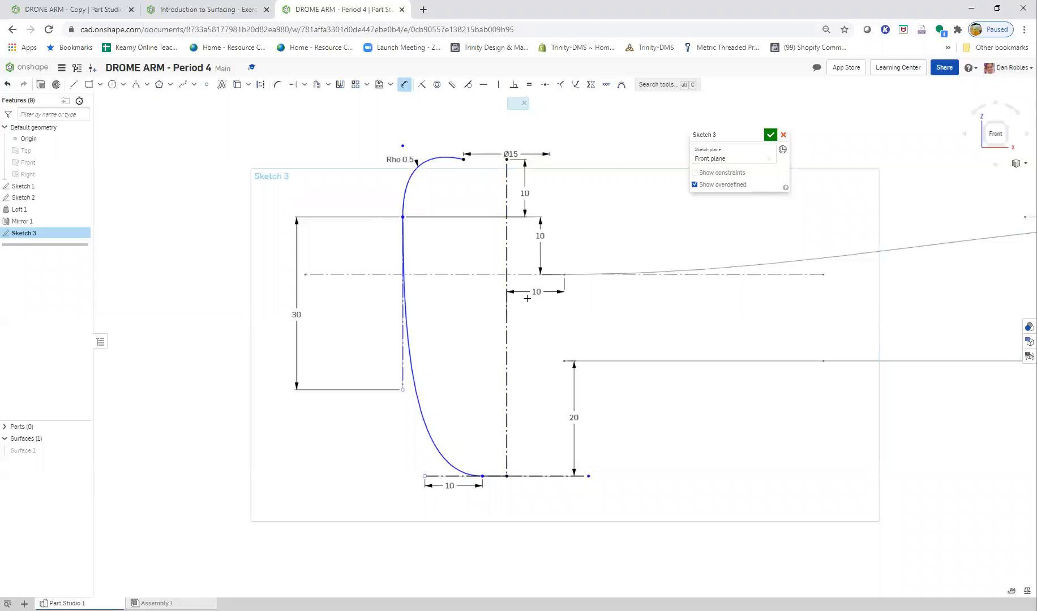
- Compare the sketch with the Step 7 figure and move the 10 mm vertical dimension from Sketch 1 to the outer side of the profile
click(228, 10)
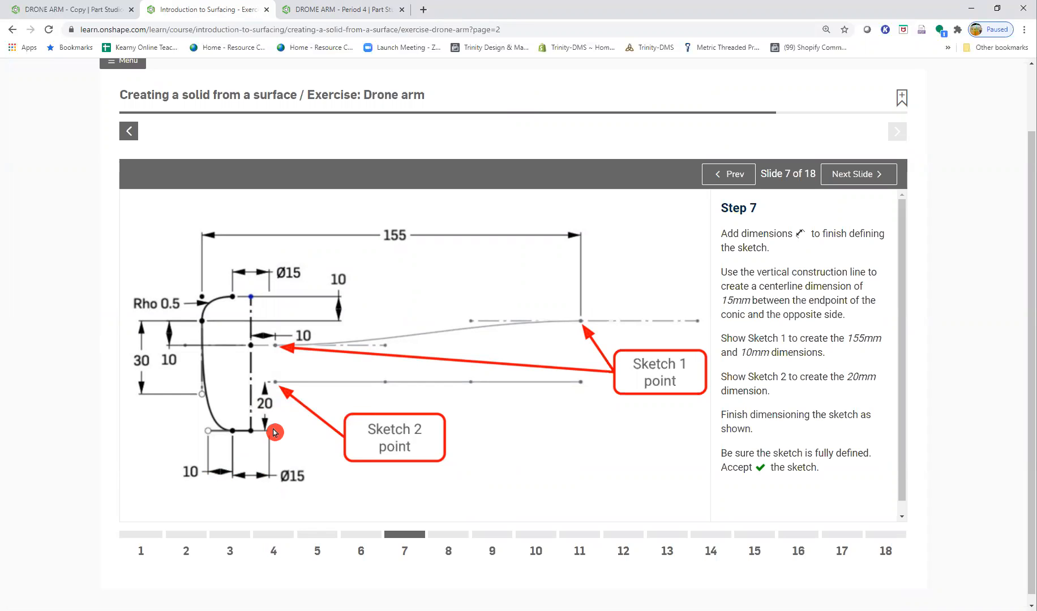
click(362, 9)
click(404, 90)
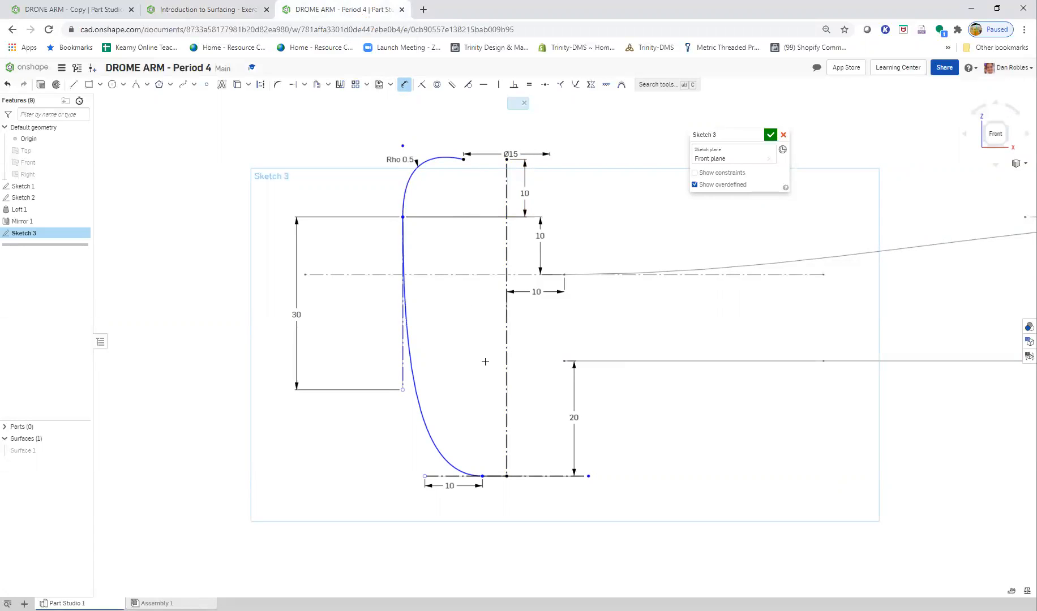
click(182, 9)
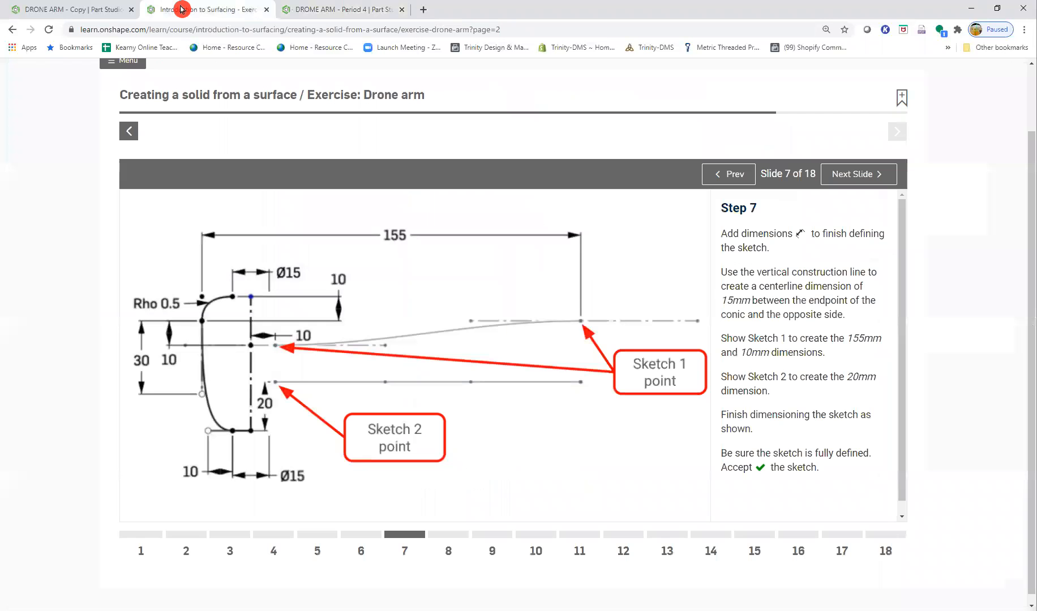
click(343, 12)
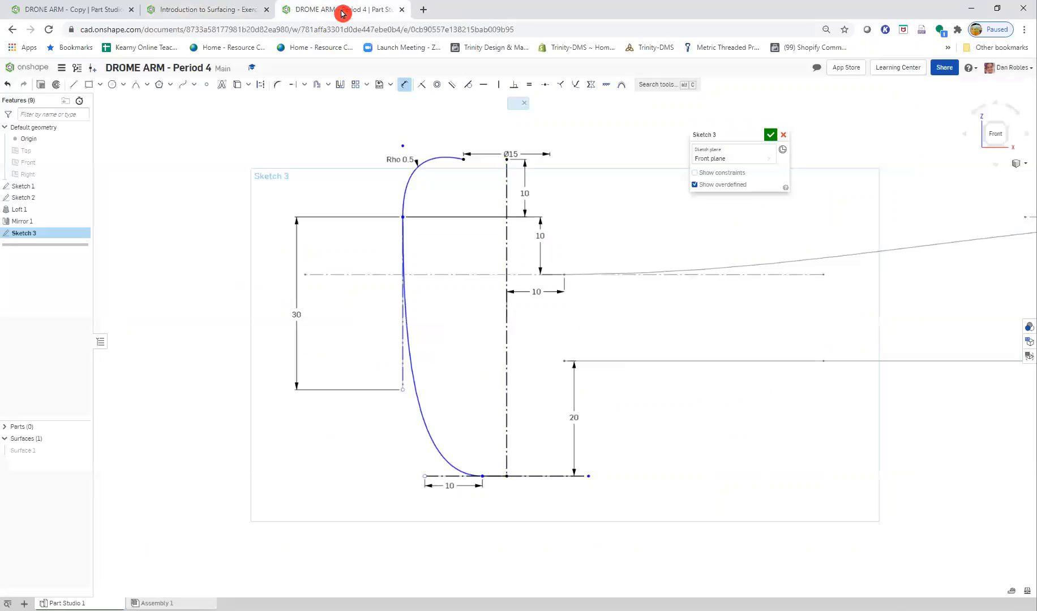
drag(539, 234, 320, 267)
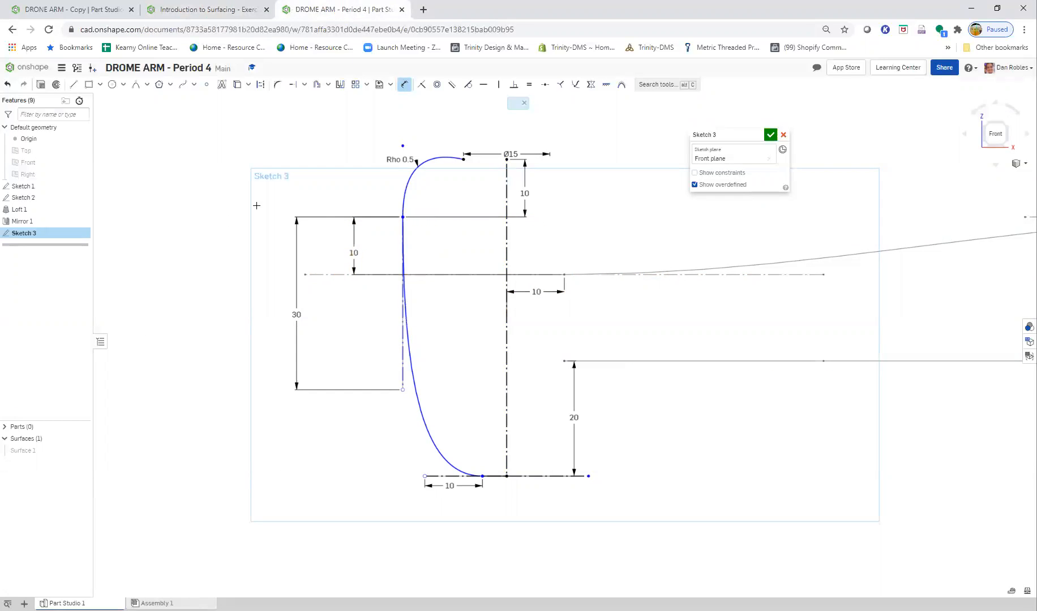
- Dimension the horizontal distance from the conic's virtual sharp to Sketch 1's far spline endpoint as 155 mm, following the Step 7 figure
click(190, 14)
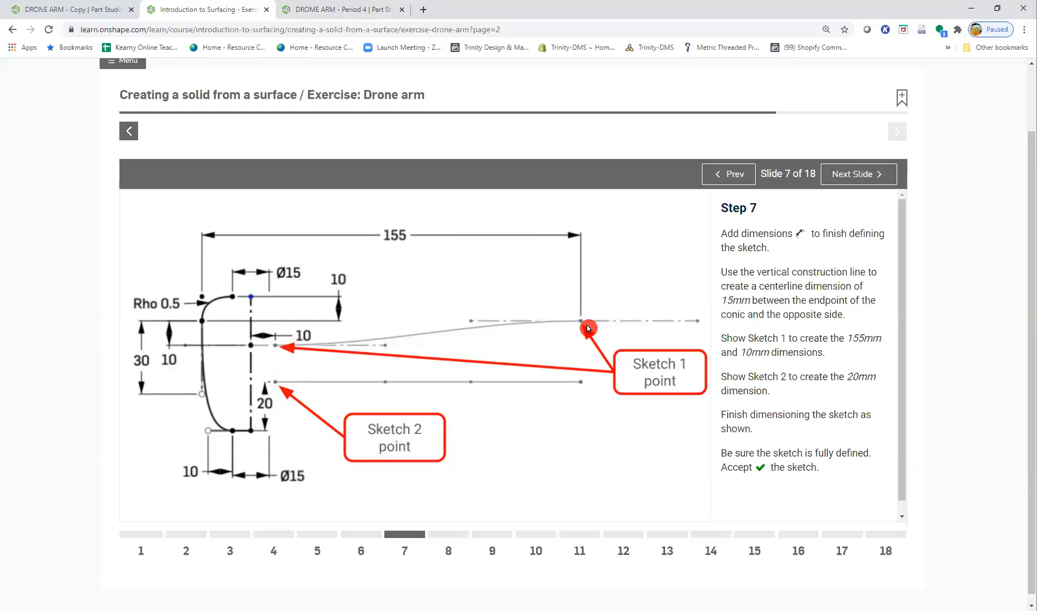
click(331, 10)
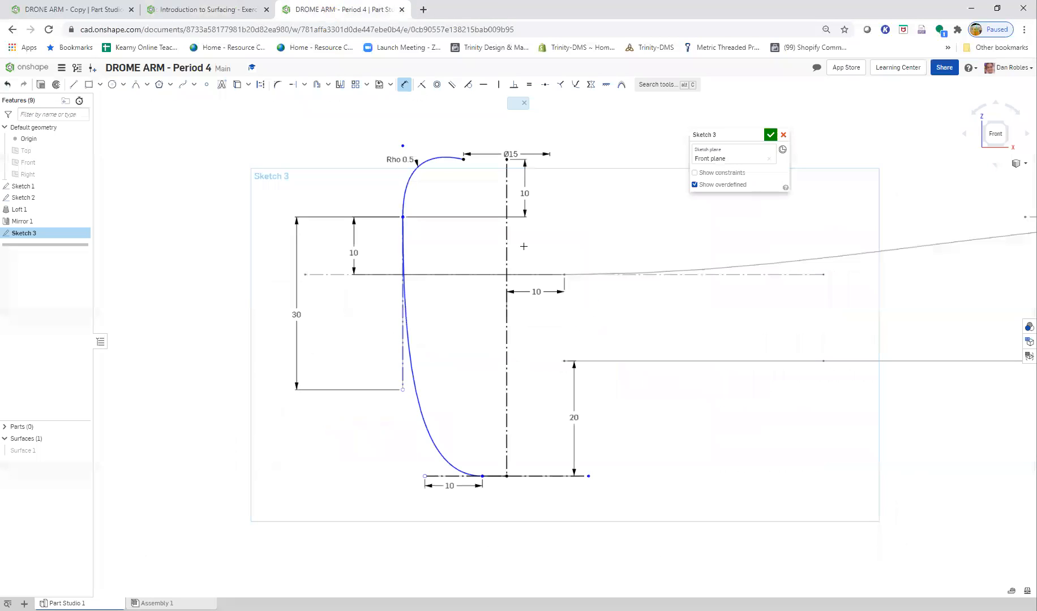
scroll(574, 280, down, 5)
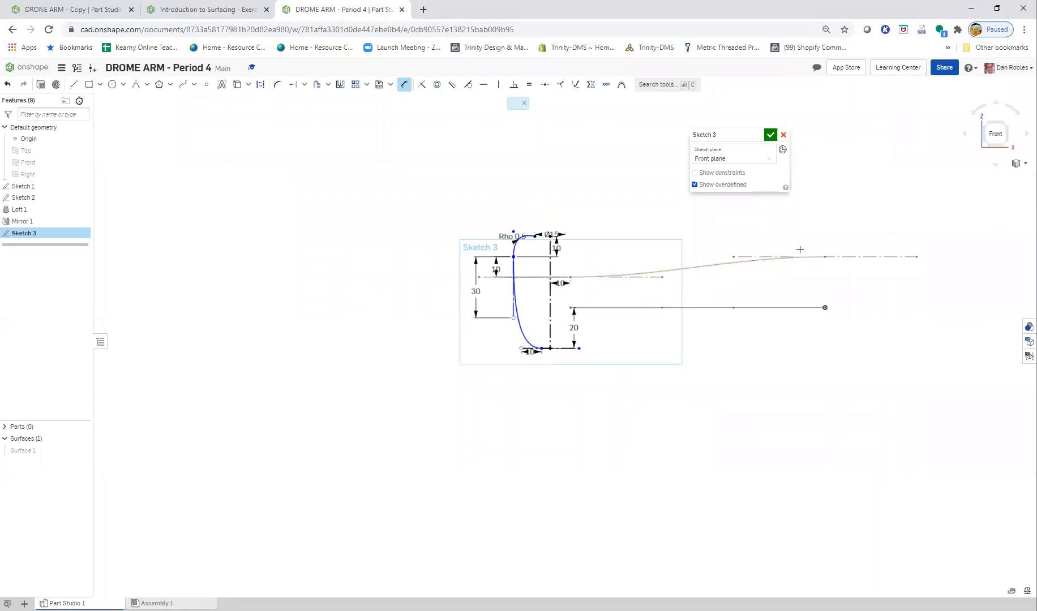
click(240, 9)
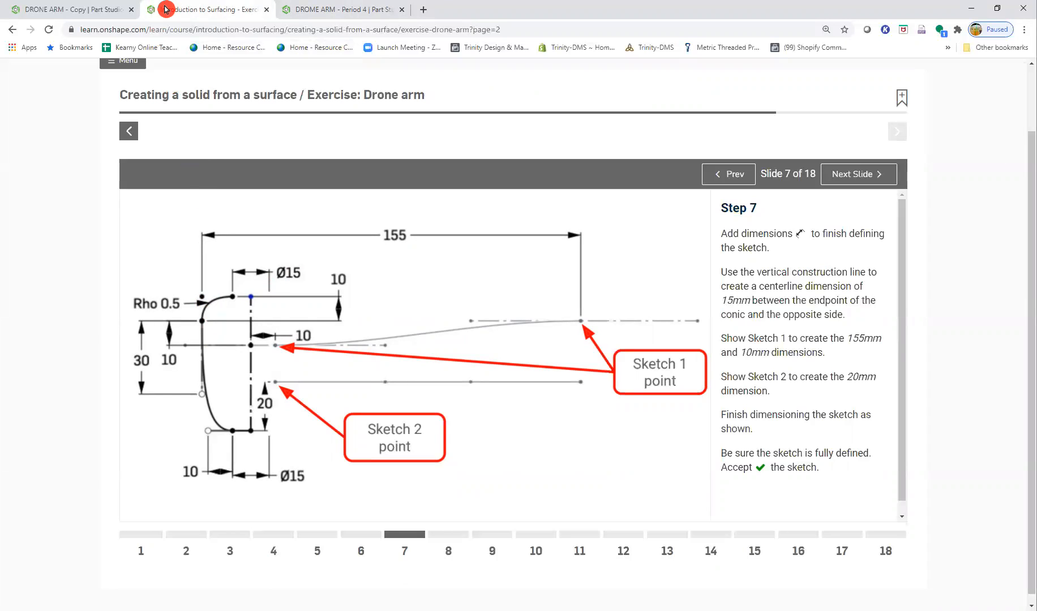
click(328, 9)
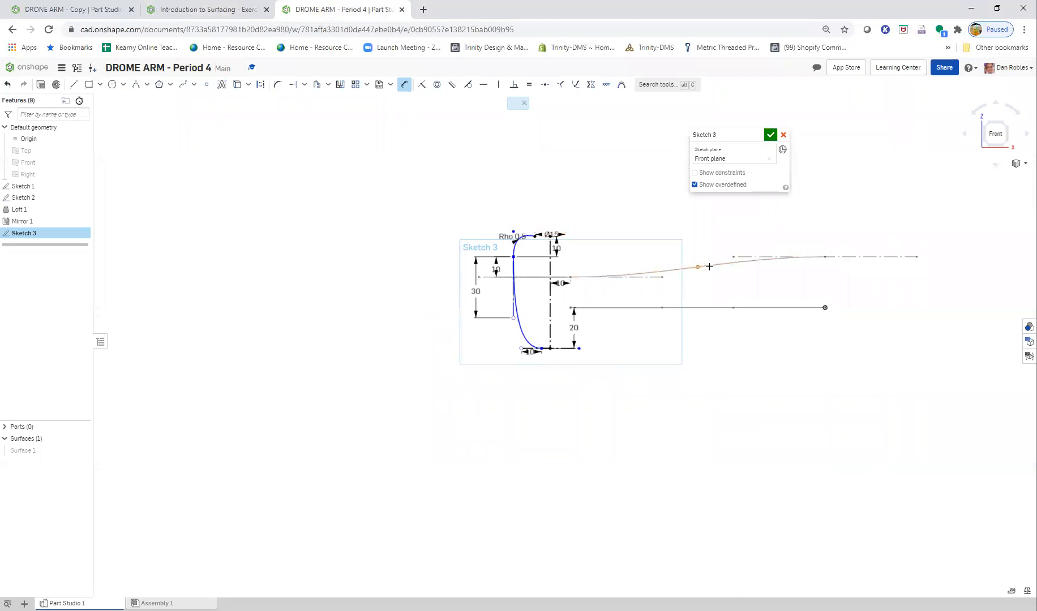
scroll(709, 267, up, 2)
middle_drag(809, 310, 644, 344)
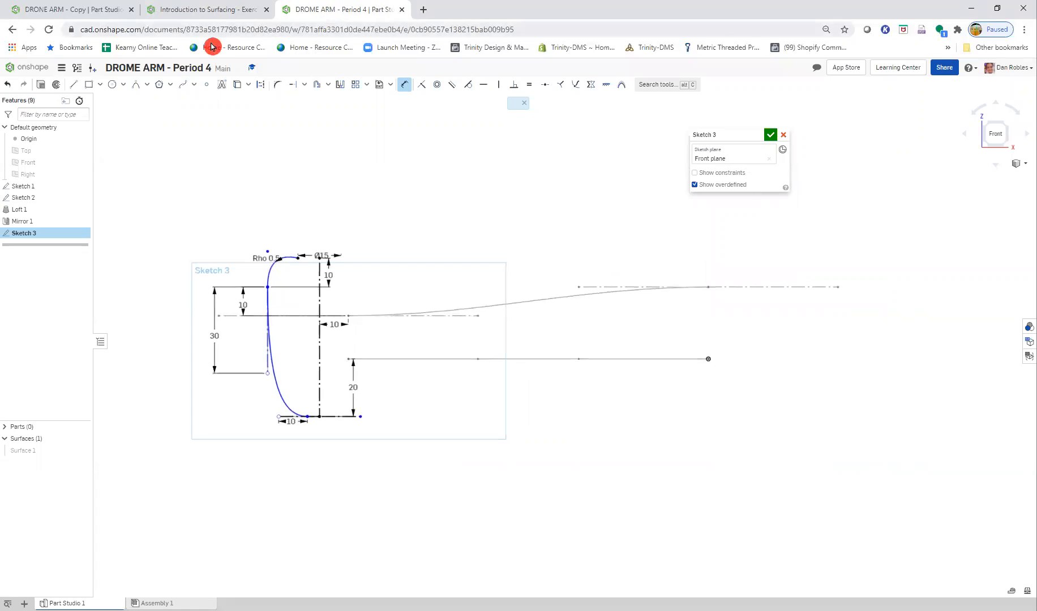
click(428, 95)
click(267, 249)
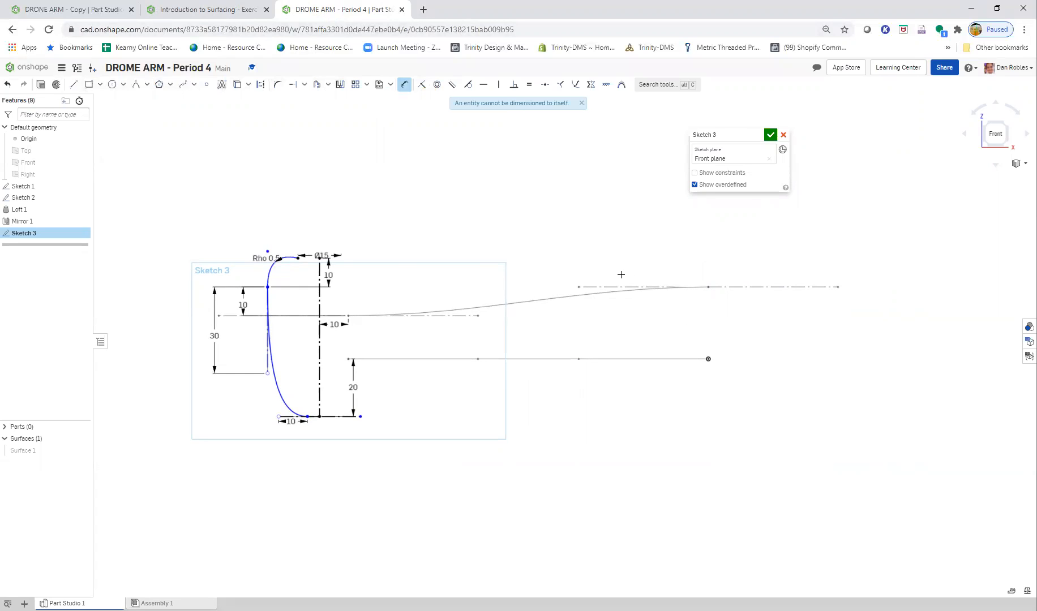
click(703, 287)
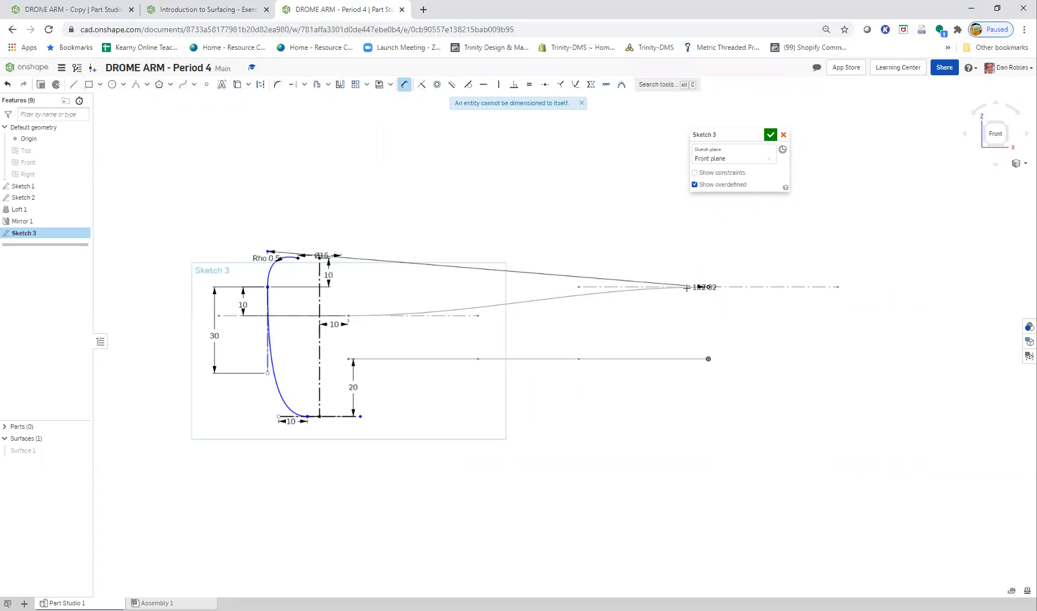
click(445, 197)
text(155)
key(Return)
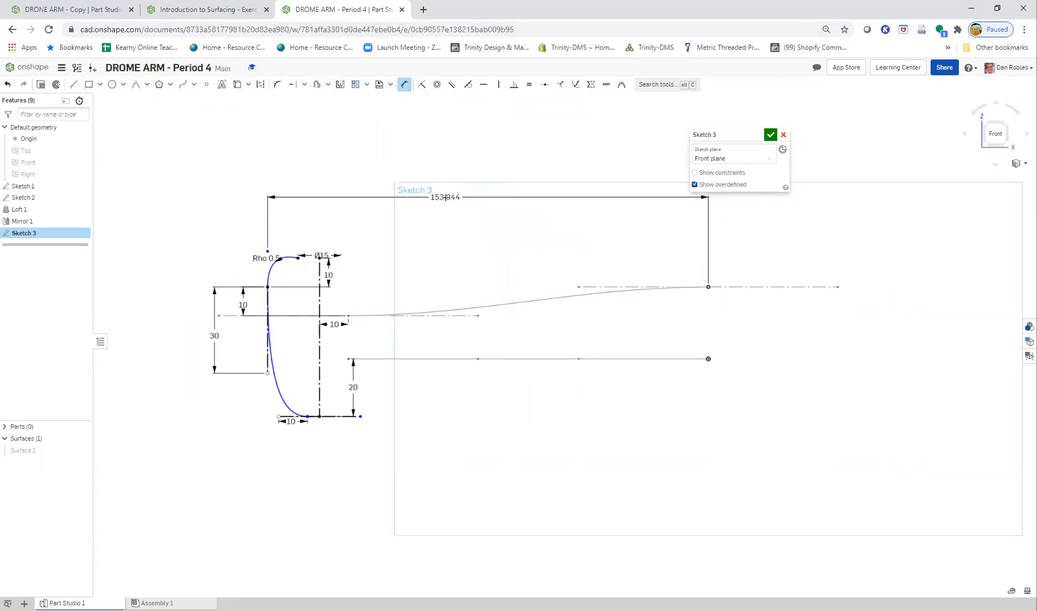
key(Escape)
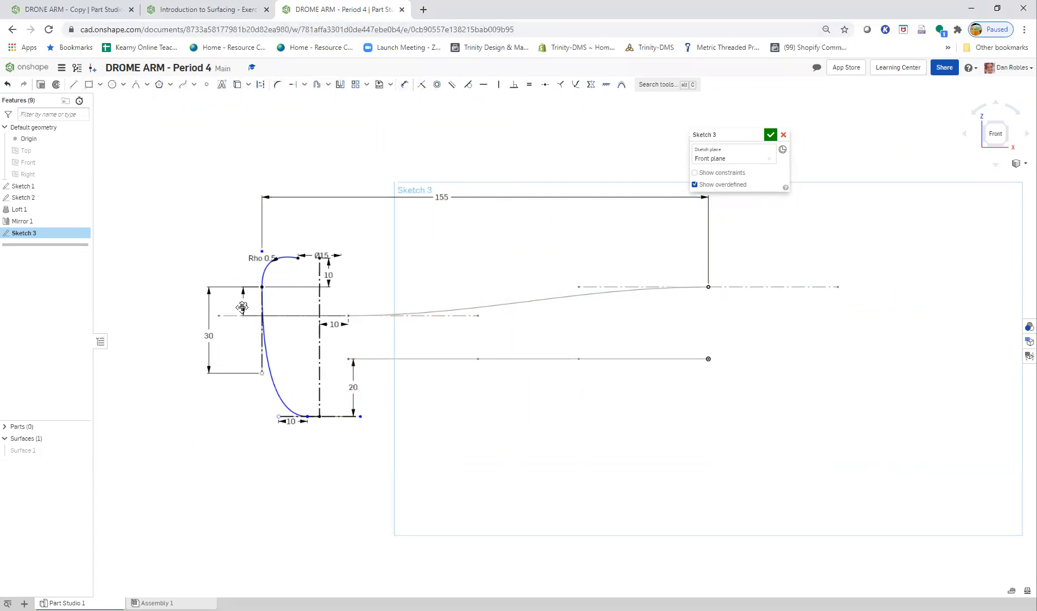
- Test which parts of the profile can still move by pulling the conic's points and the spline's handle ends
scroll(238, 310, up, 5)
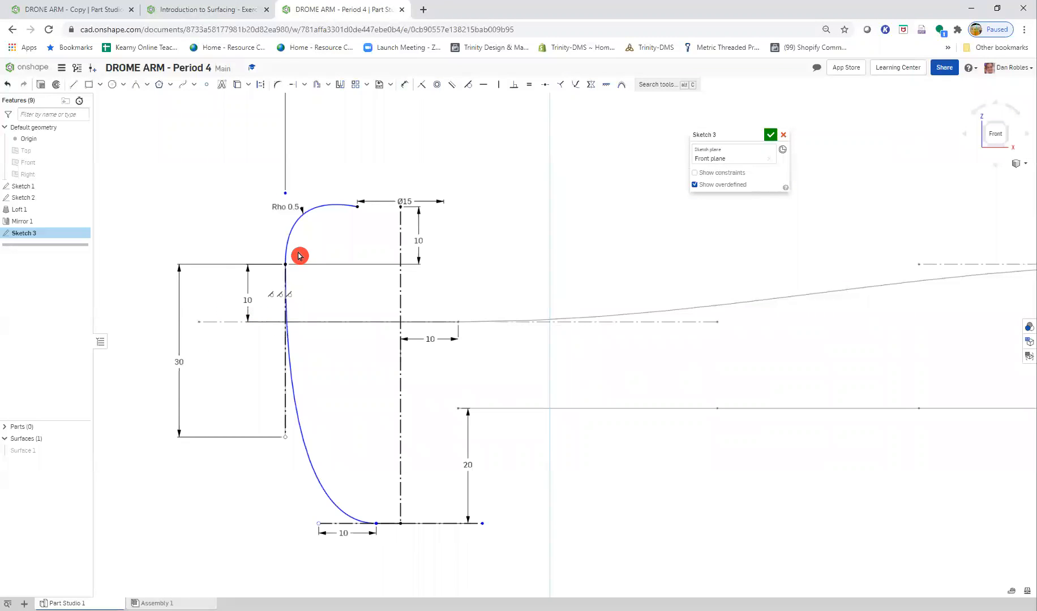
drag(284, 264, 331, 393)
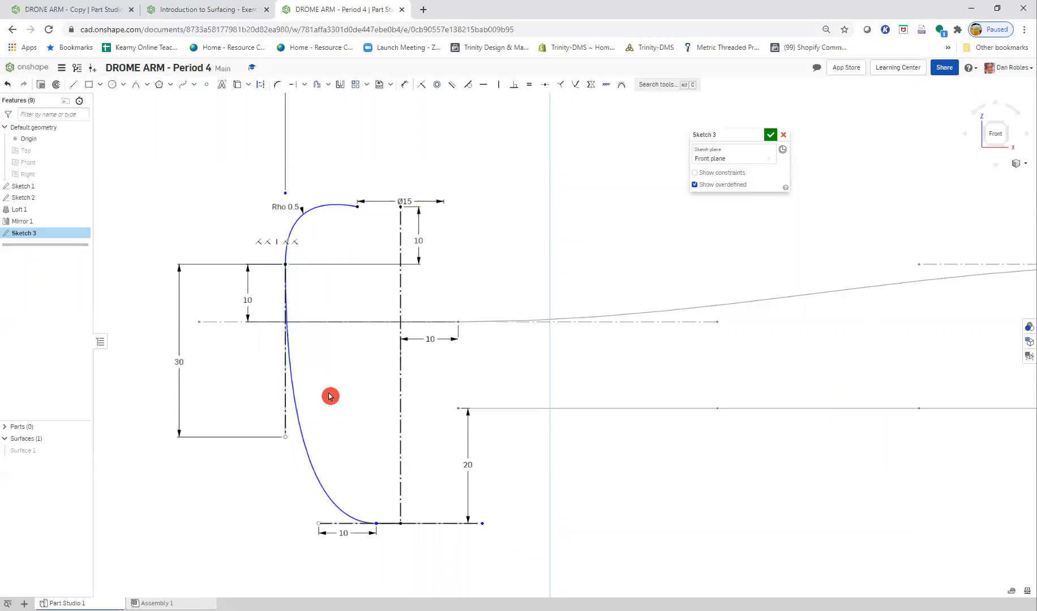
drag(284, 267, 348, 283)
mouse_move(358, 208)
mouse_down()
mouse_move(317, 171)
mouse_move(213, 252)
mouse_move(239, 211)
mouse_move(256, 220)
mouse_move(258, 202)
mouse_up()
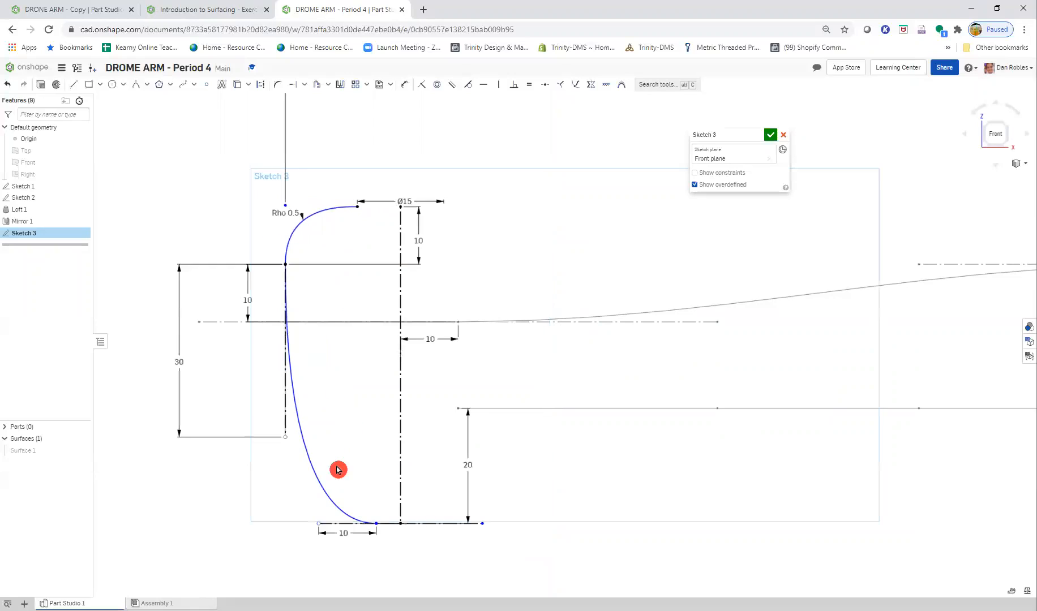
mouse_move(284, 438)
mouse_down()
mouse_move(259, 444)
mouse_move(256, 516)
mouse_move(288, 448)
mouse_up()
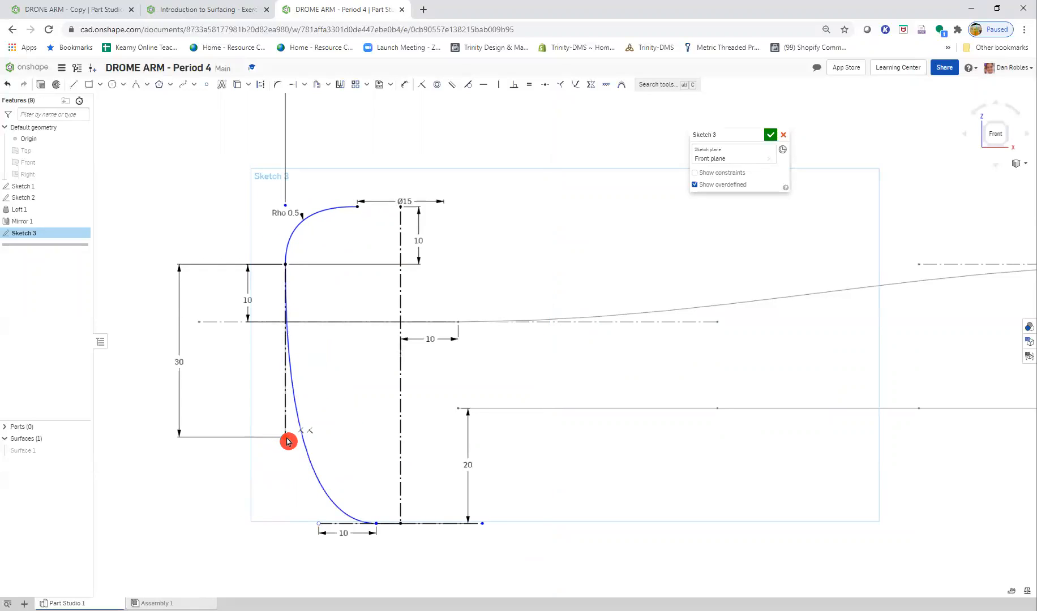
mouse_move(321, 526)
mouse_down()
mouse_move(238, 470)
mouse_move(314, 505)
mouse_move(333, 537)
mouse_up()
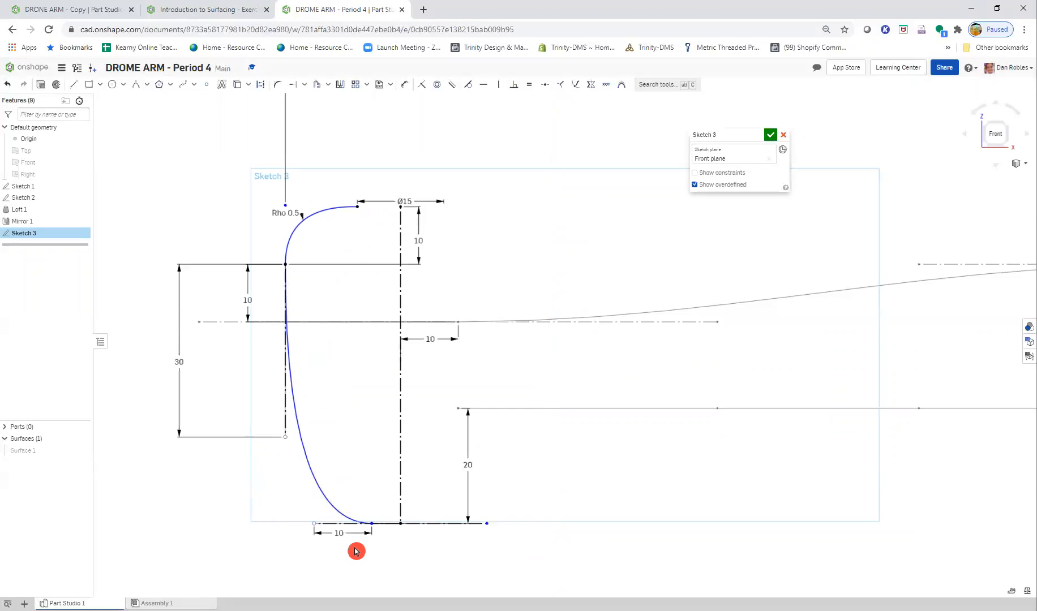
- Try to add a tangent constraint between the spline and the profile's bottom horizontal line
click(169, 9)
click(343, 9)
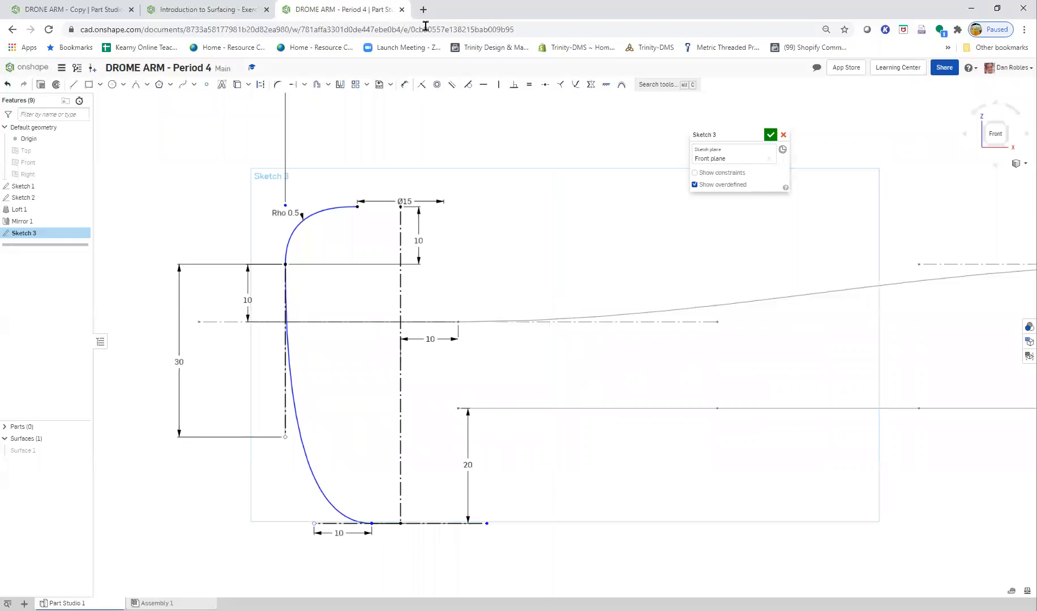
click(468, 85)
click(369, 519)
click(380, 525)
key(Escape)
click(289, 361)
key(Escape)
key(Escape)
click(334, 254)
- Check the Step 6 figure for the required constraints, test the conic's freedom, and move the Rho 0.5 label above the curve
click(226, 10)
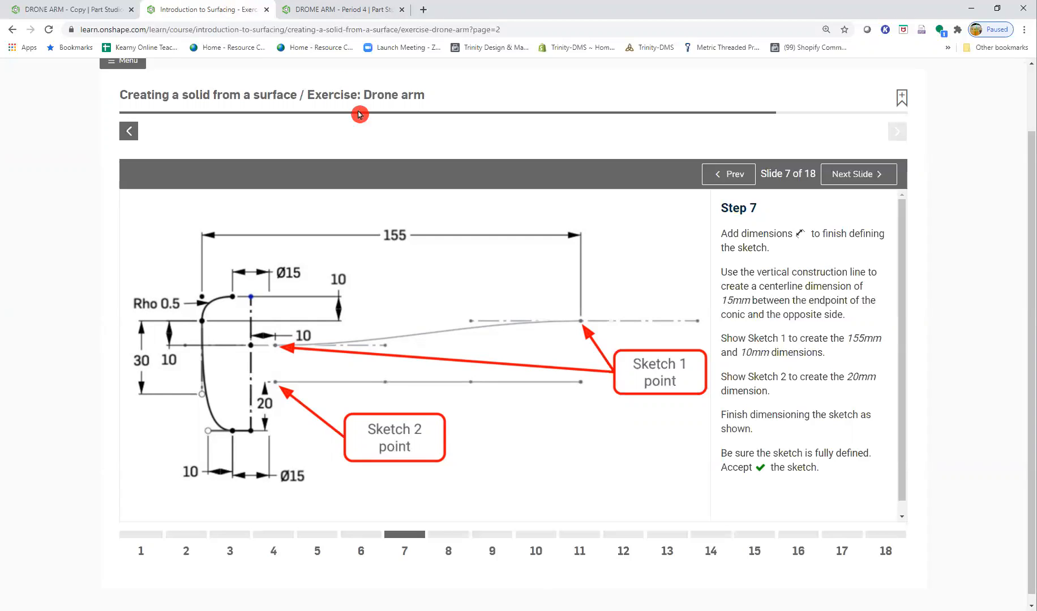
click(716, 177)
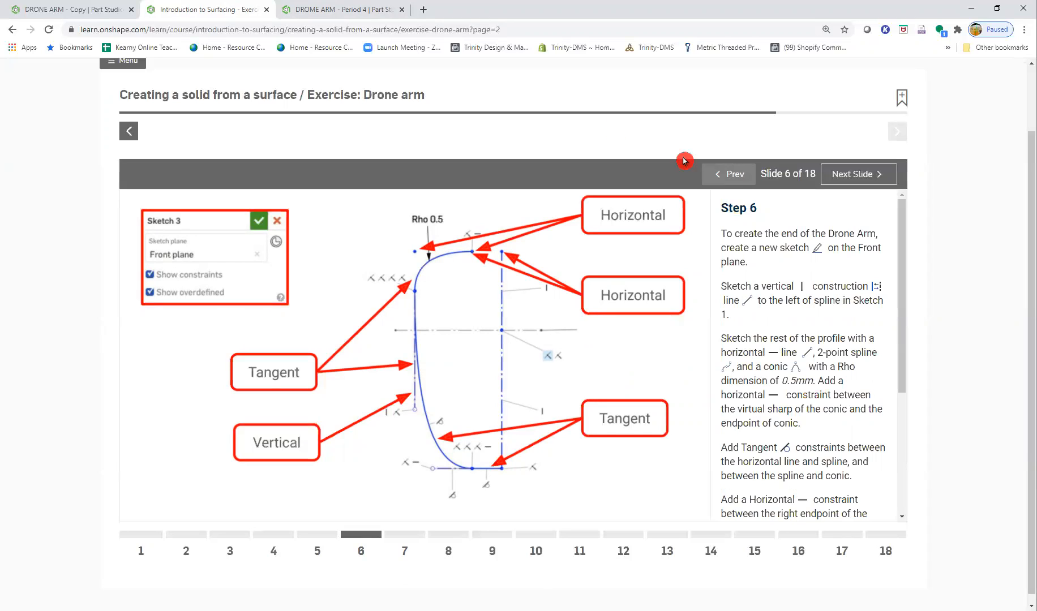
click(328, 9)
drag(294, 211, 317, 220)
click(351, 262)
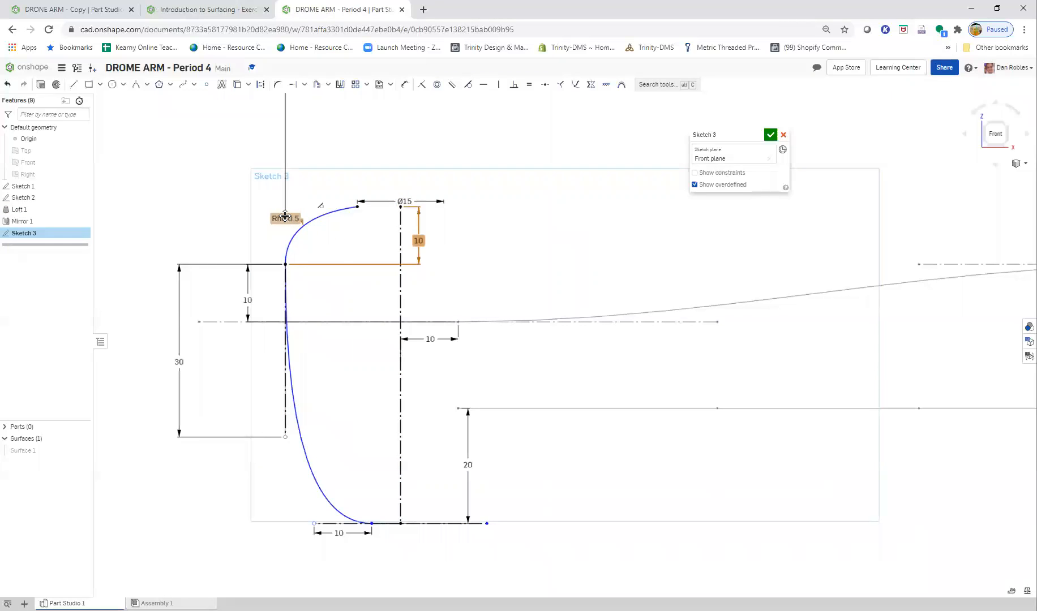
click(314, 245)
drag(280, 189, 332, 352)
- Test the spline's freedom by pulling it sideways, and undo the resulting change of shape
click(287, 301)
drag(287, 301, 318, 390)
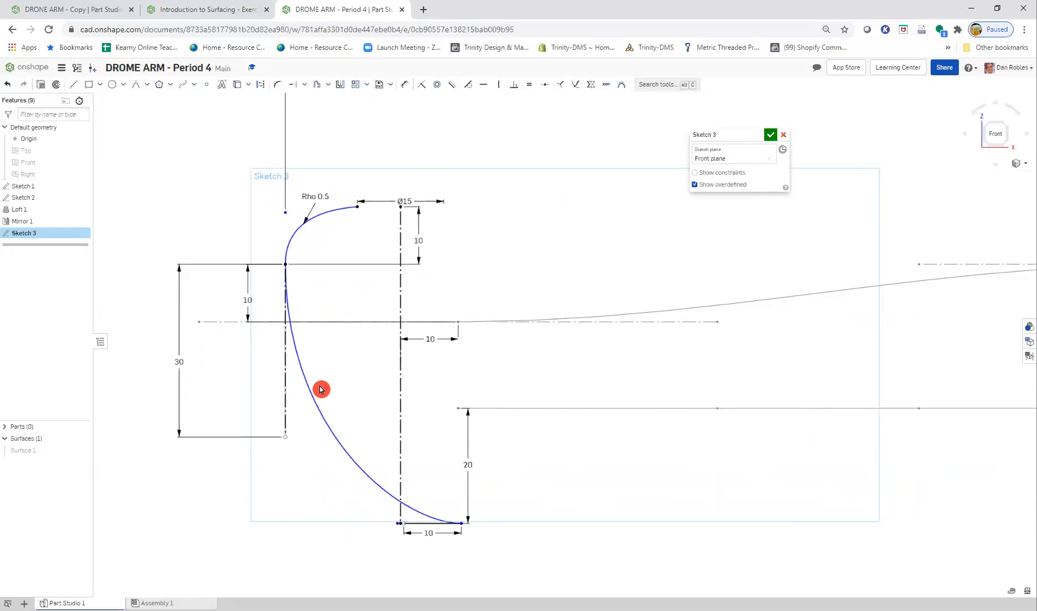
key(ctrl+z)
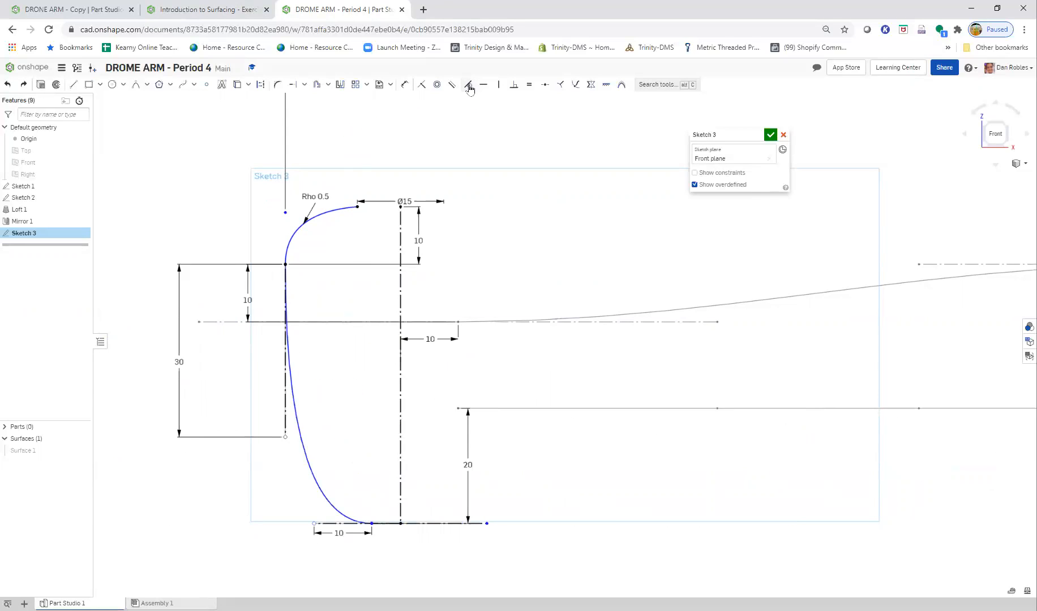
- Add a tangent constraint between the spline and its vertical construction line, and test the spline's freedom by pulling it
click(294, 404)
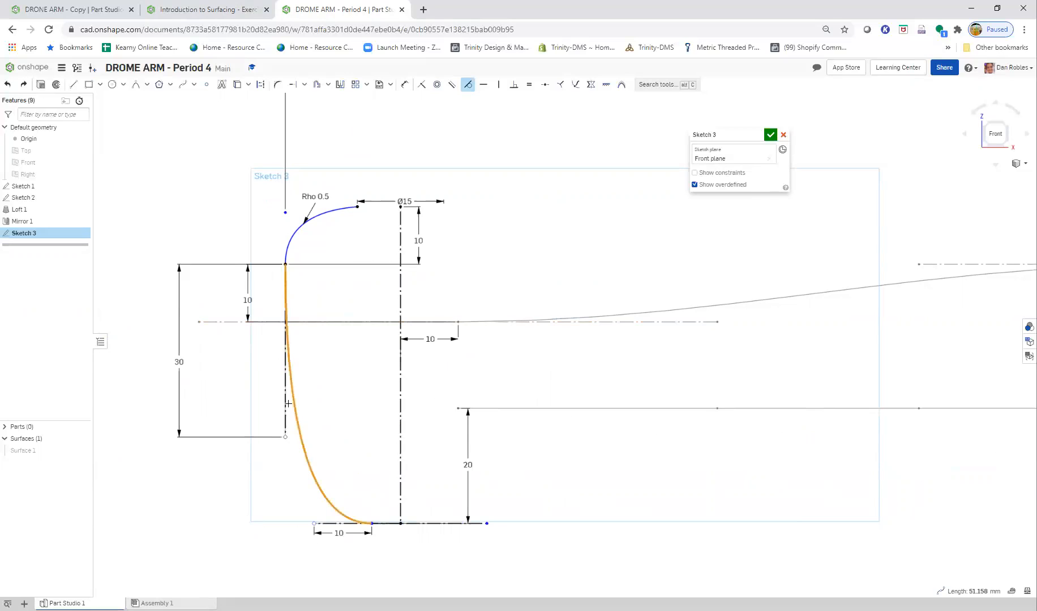
key(Escape)
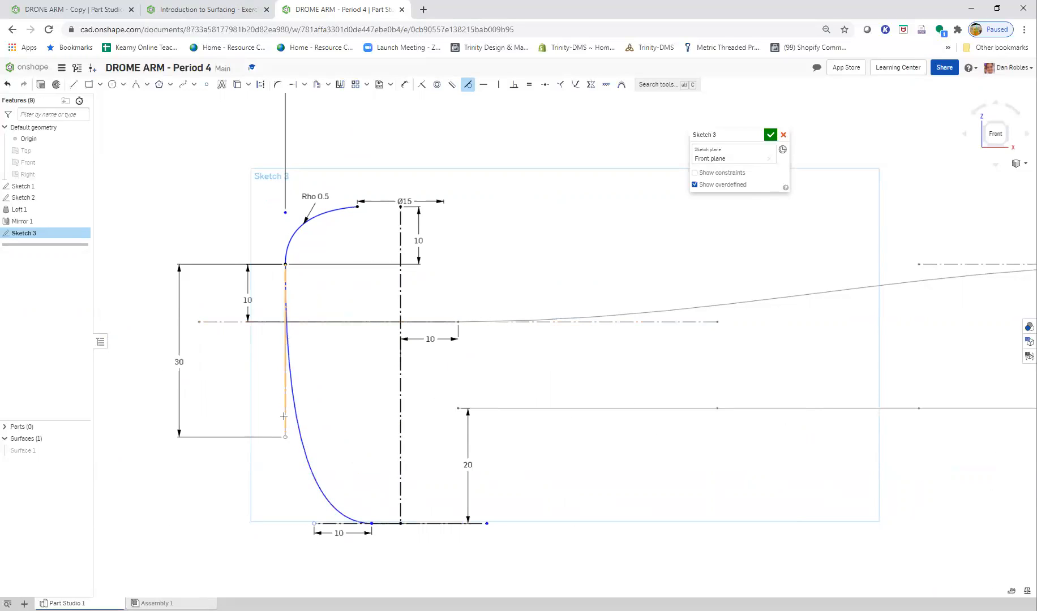
click(284, 418)
click(304, 441)
key(Escape)
mouse_move(306, 453)
mouse_down()
mouse_move(377, 440)
mouse_move(322, 458)
mouse_move(213, 444)
mouse_move(336, 457)
mouse_move(305, 463)
mouse_up()
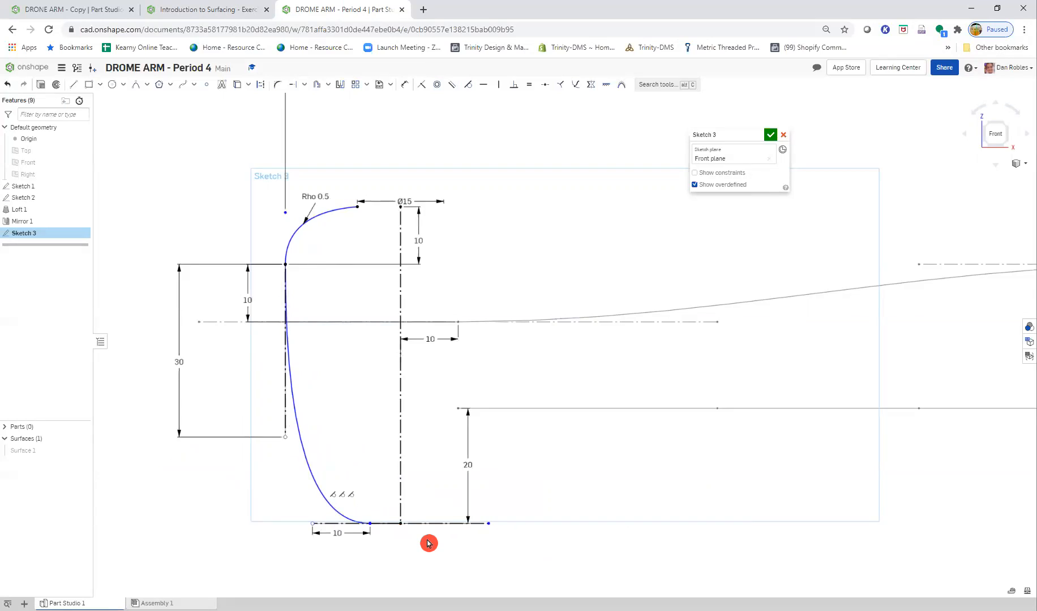
scroll(424, 538, down, 2)
scroll(418, 559, up, 1)
middle_drag(416, 557, 366, 489)
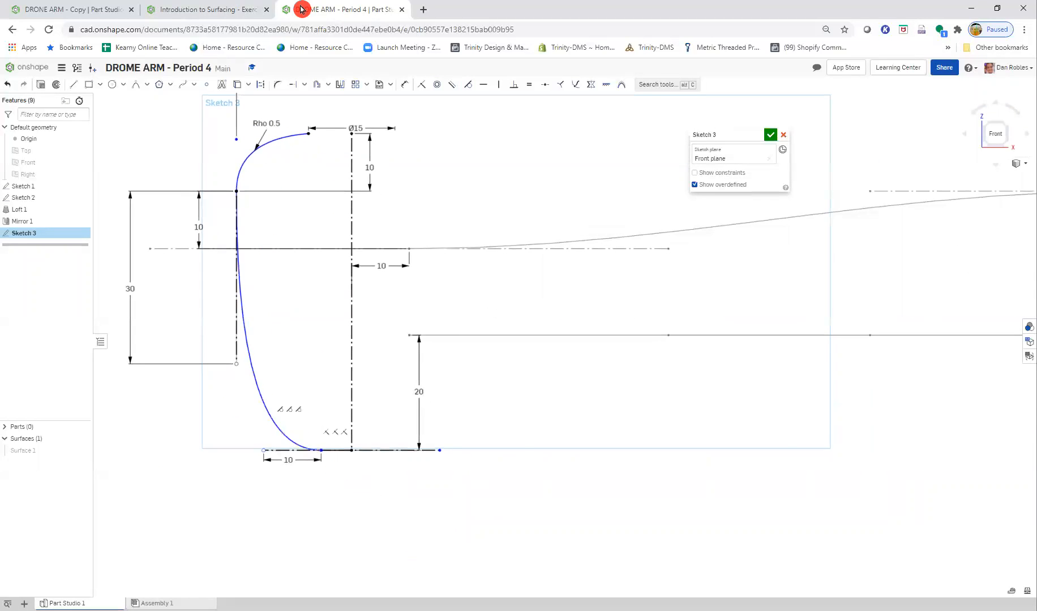
- Check the Step 7 figure and add a 15 mm centerline dimension between the spline's lower endpoint and the vertical construction line
click(212, 10)
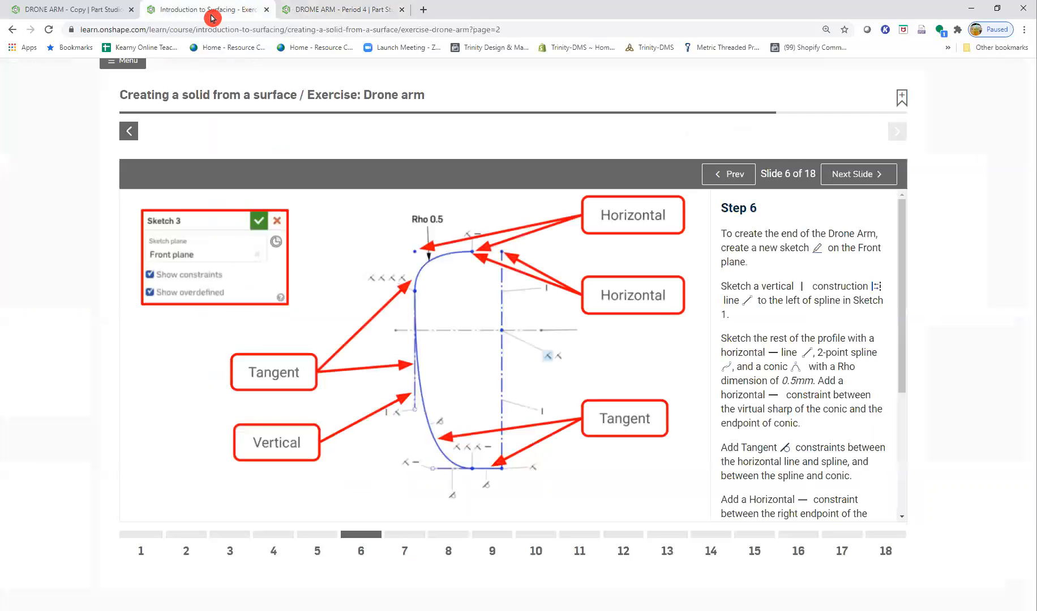
click(827, 173)
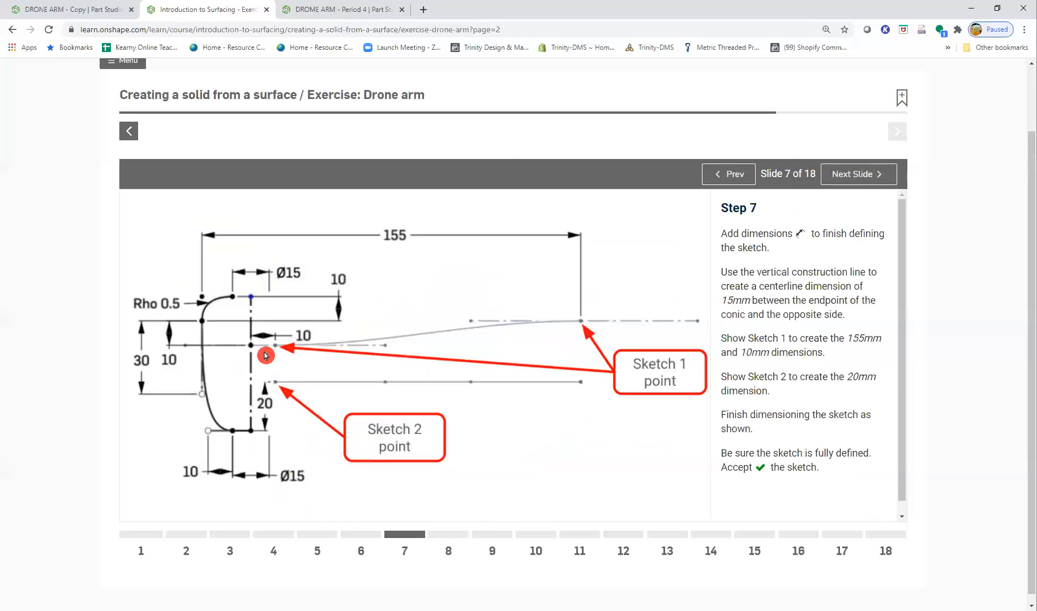
click(317, 11)
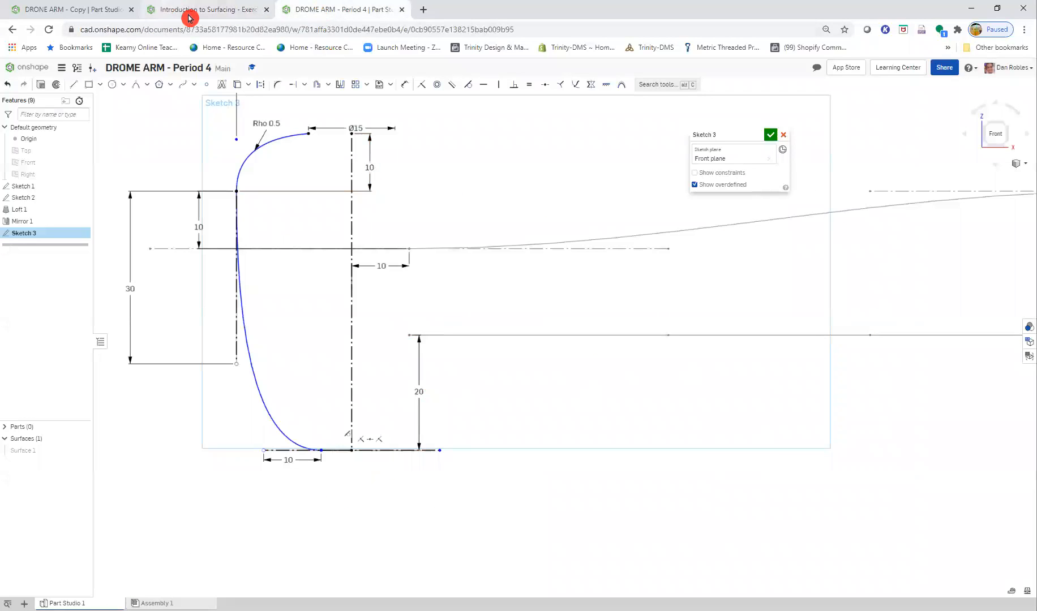
click(456, 105)
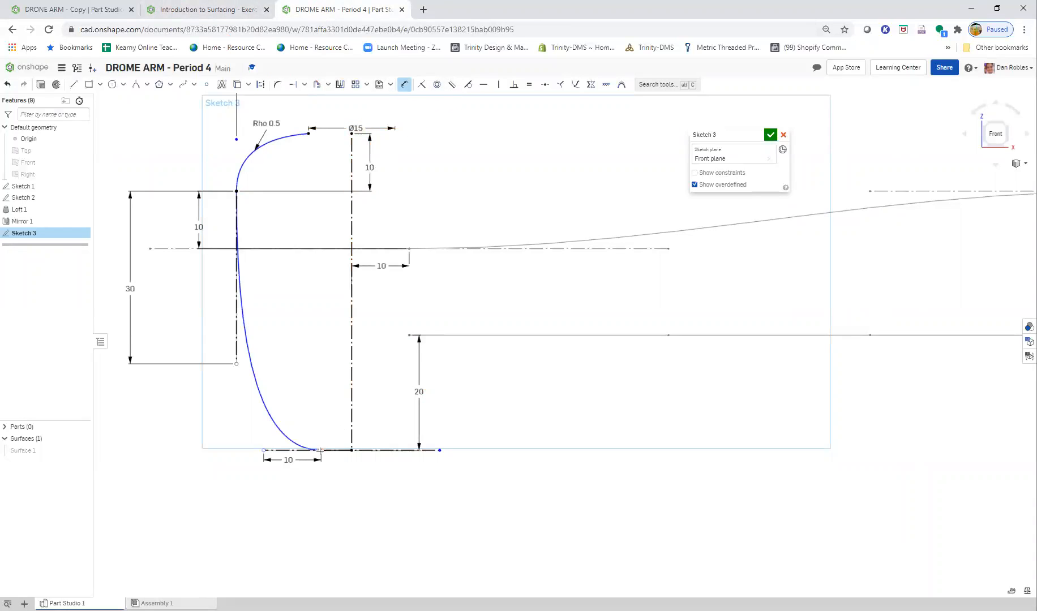
click(350, 427)
click(367, 485)
text(15)
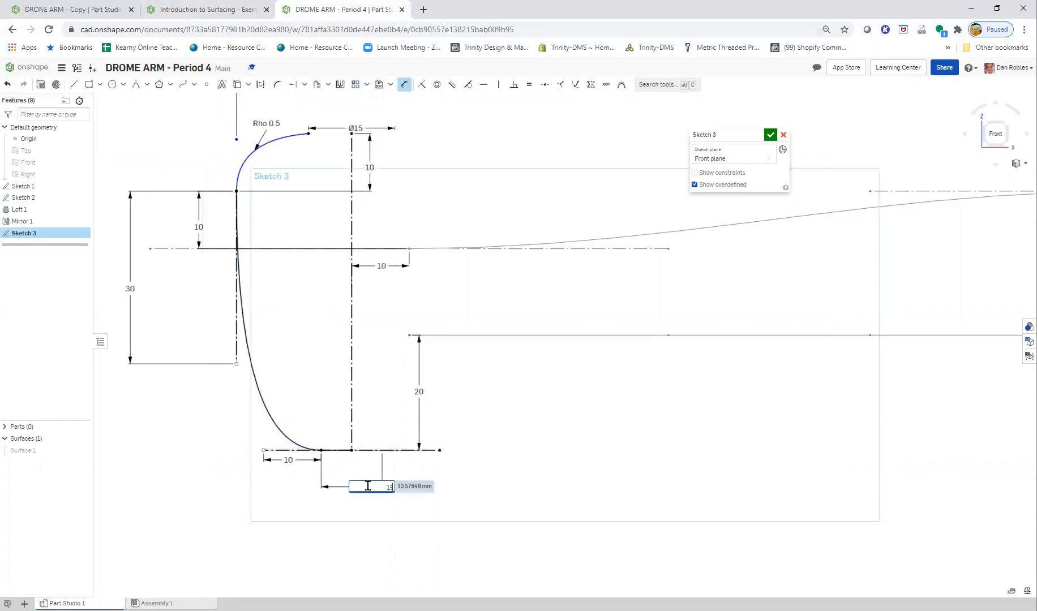
key(Return)
key(Escape)
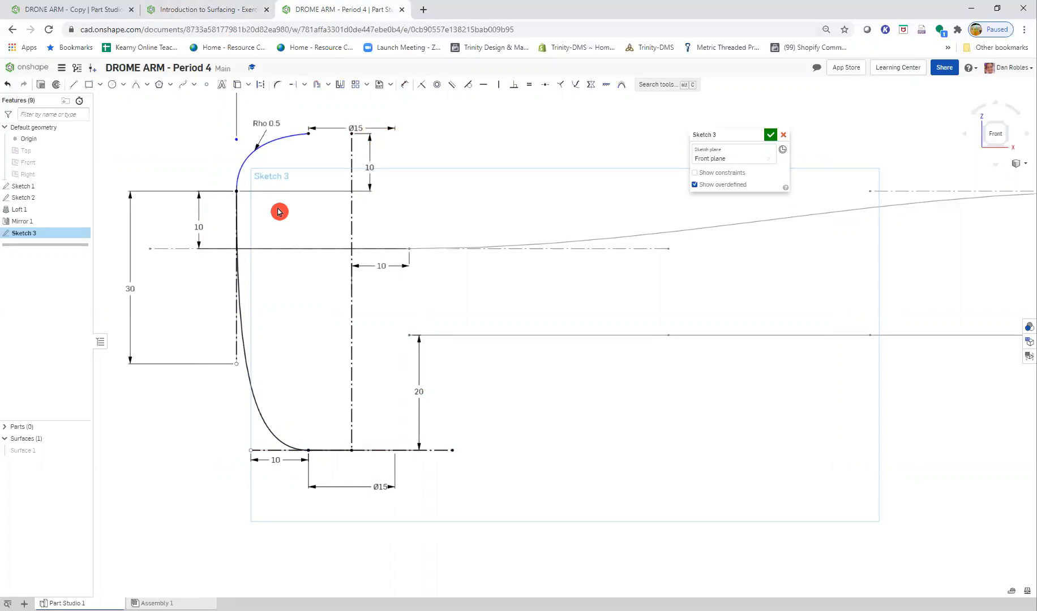
- Check the Step 6 constraints again and add a horizontal constraint between the conic's virtual sharp and its upper endpoint
mouse_move(236, 140)
mouse_down()
mouse_move(233, 167)
mouse_move(224, 125)
mouse_move(238, 157)
mouse_move(235, 145)
mouse_up()
click(199, 15)
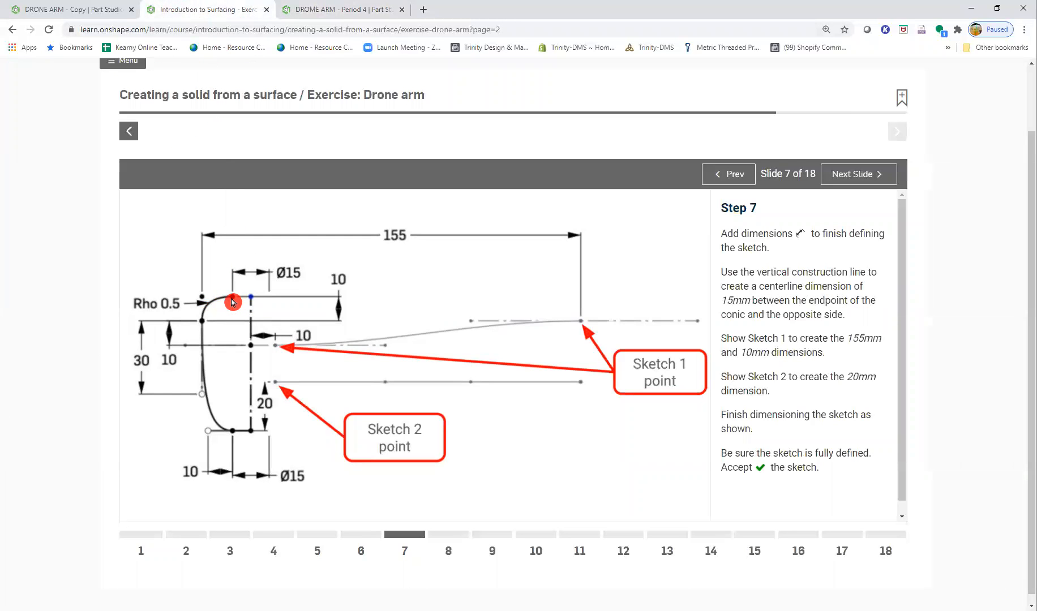
click(730, 174)
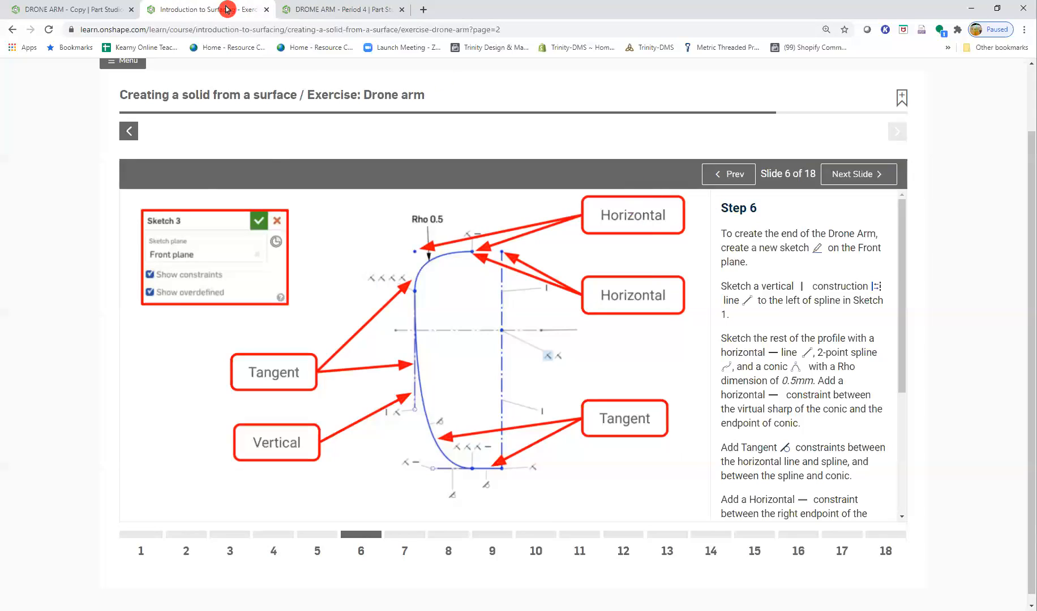
click(310, 9)
click(483, 84)
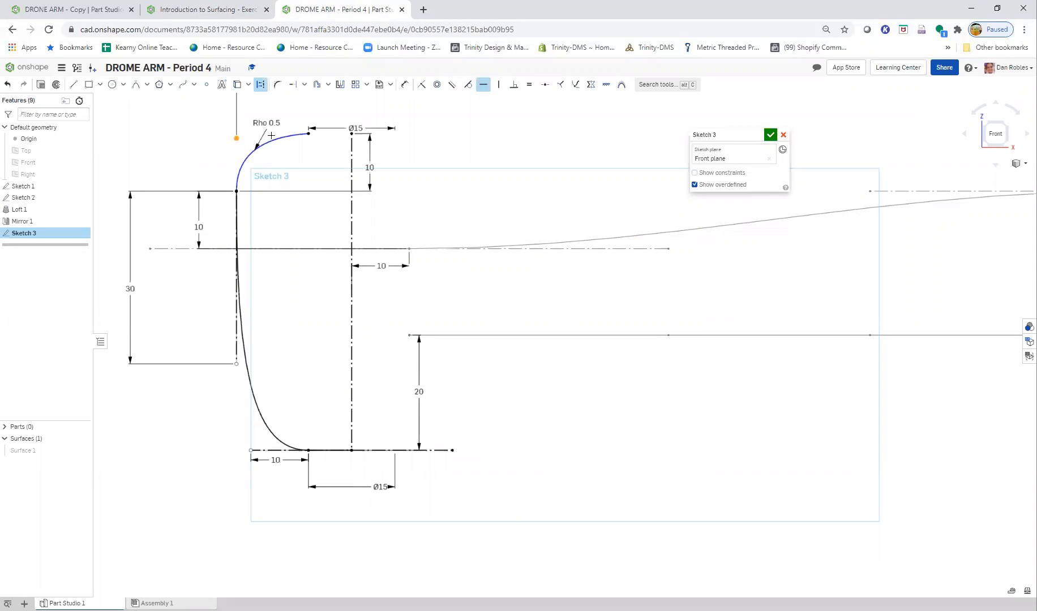
click(308, 133)
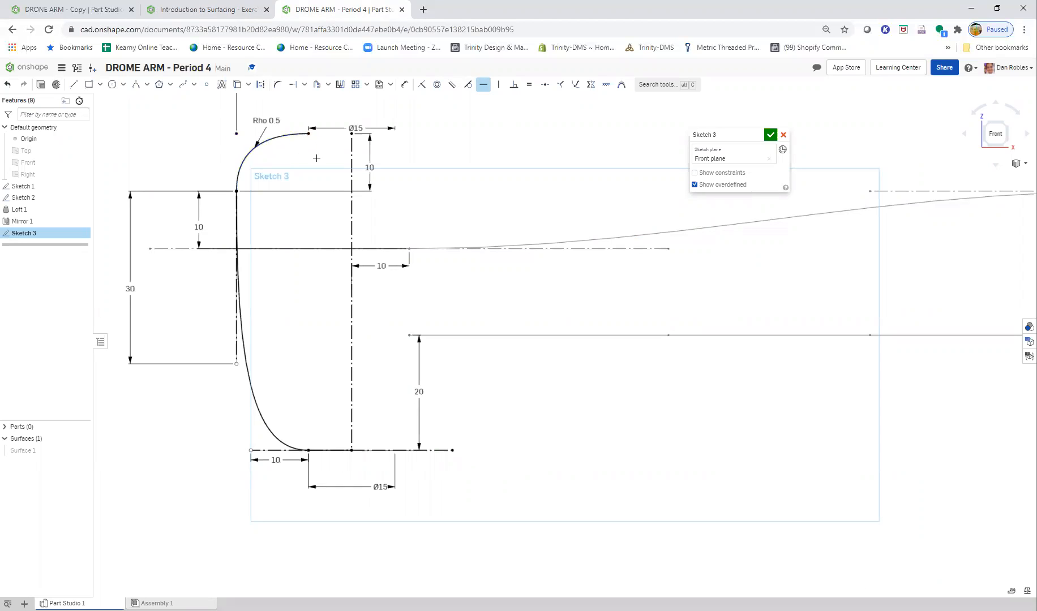
middle_drag(252, 282, 336, 356)
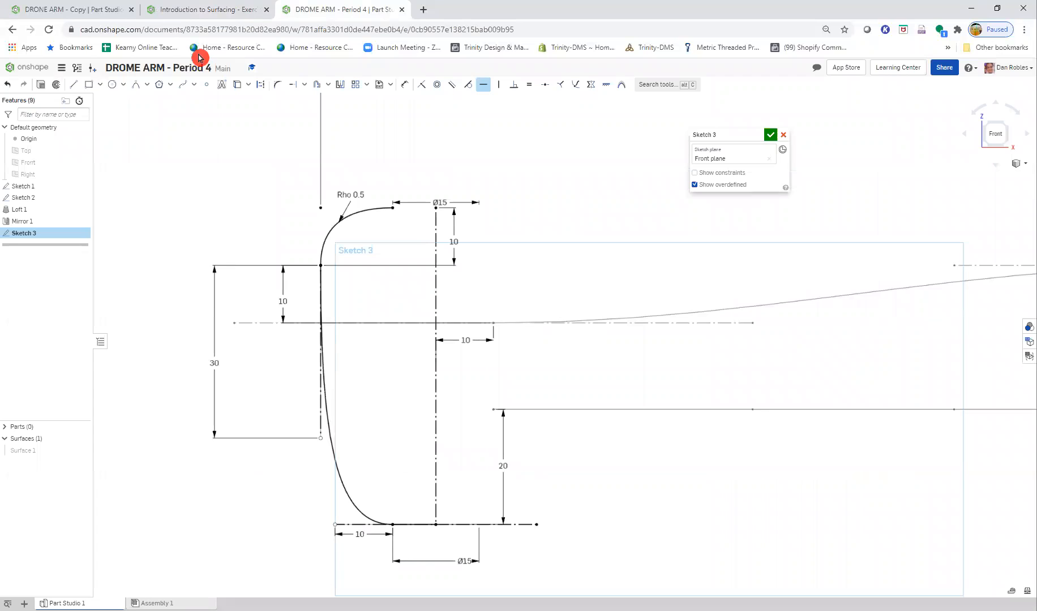
- Compare the sketch with the Step 7 dimensions and read the Step 8 instructions for the surface revolve
click(180, 11)
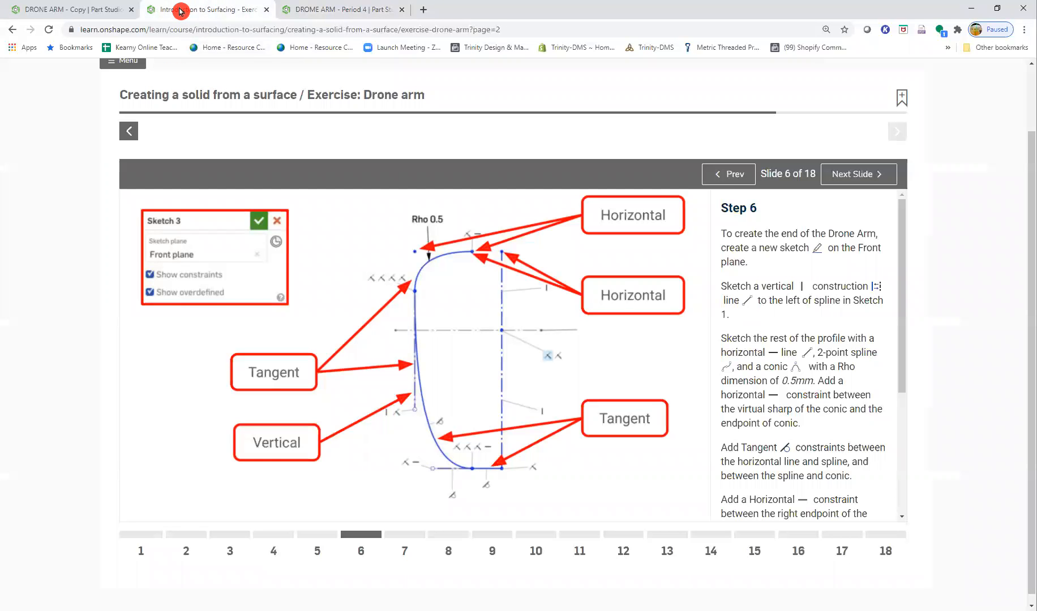
click(847, 176)
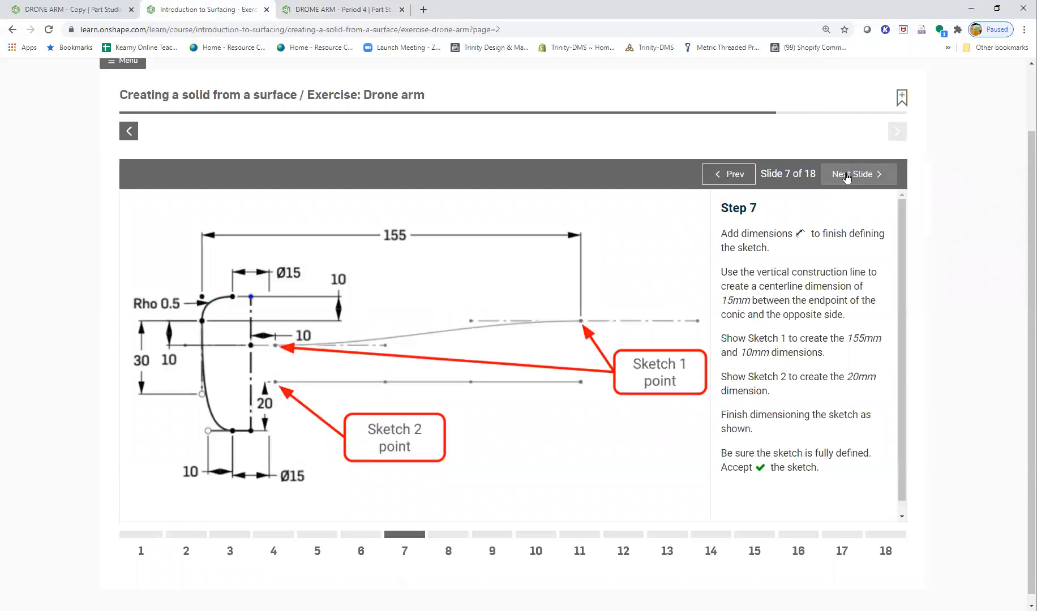
click(847, 175)
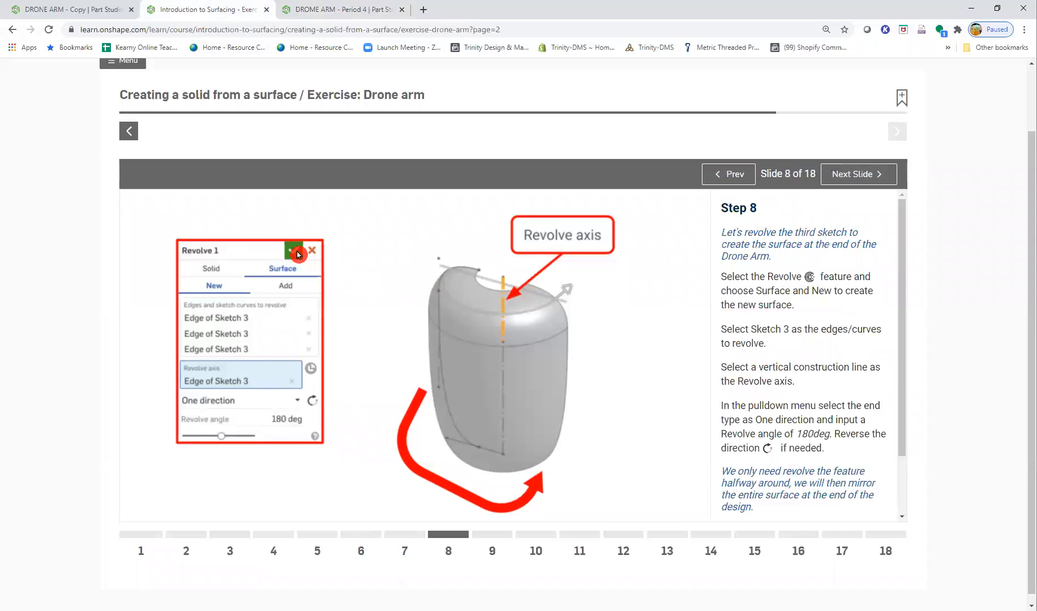
click(354, 10)
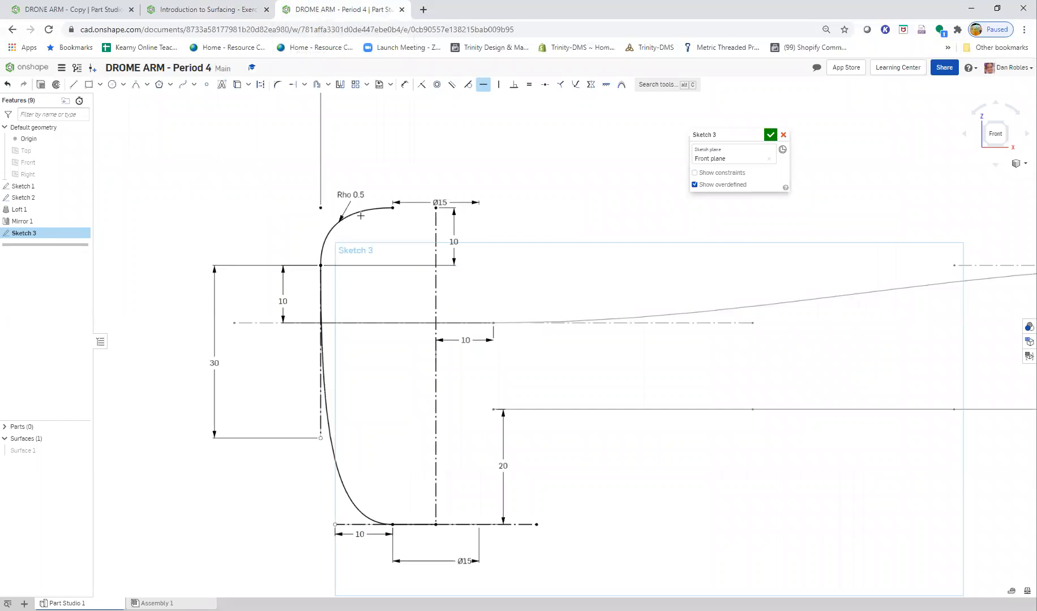
- Make the document viewable by all Onshape users and anyone with the link, and copy the document link to the clipboard
click(829, 59)
click(943, 69)
click(421, 232)
click(630, 254)
click(432, 230)
click(644, 254)
click(630, 266)
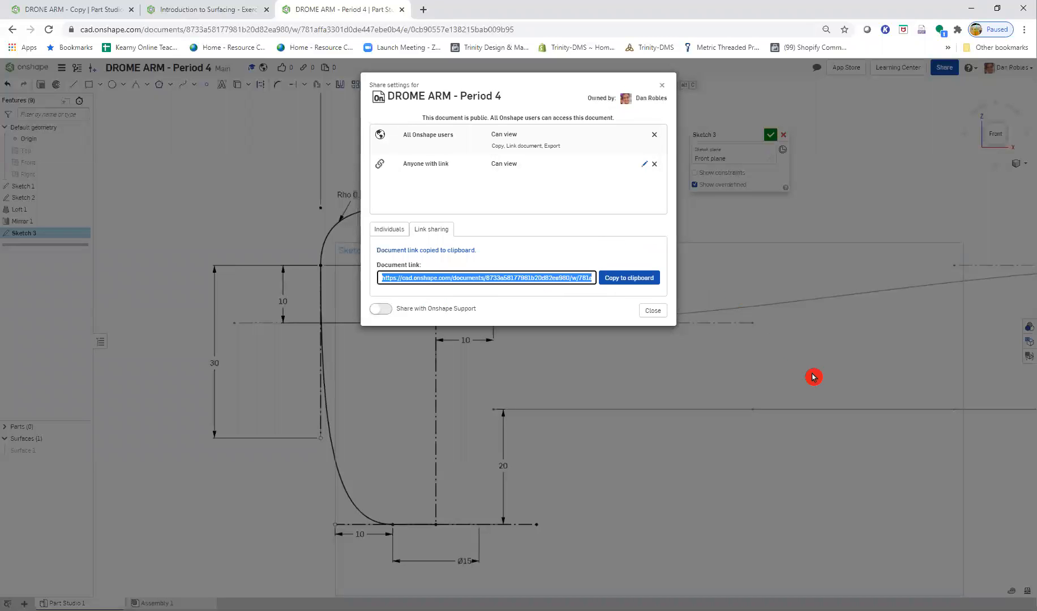
click(662, 87)
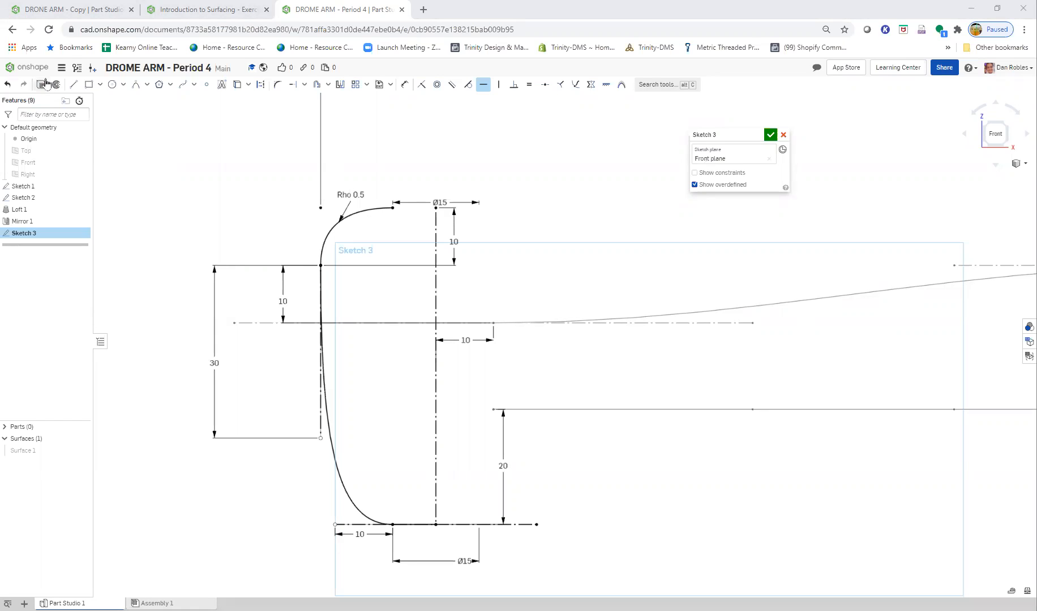
- Copy the active workspace to a new document named DROME ARM - Period 4 - Copy
click(59, 68)
click(109, 130)
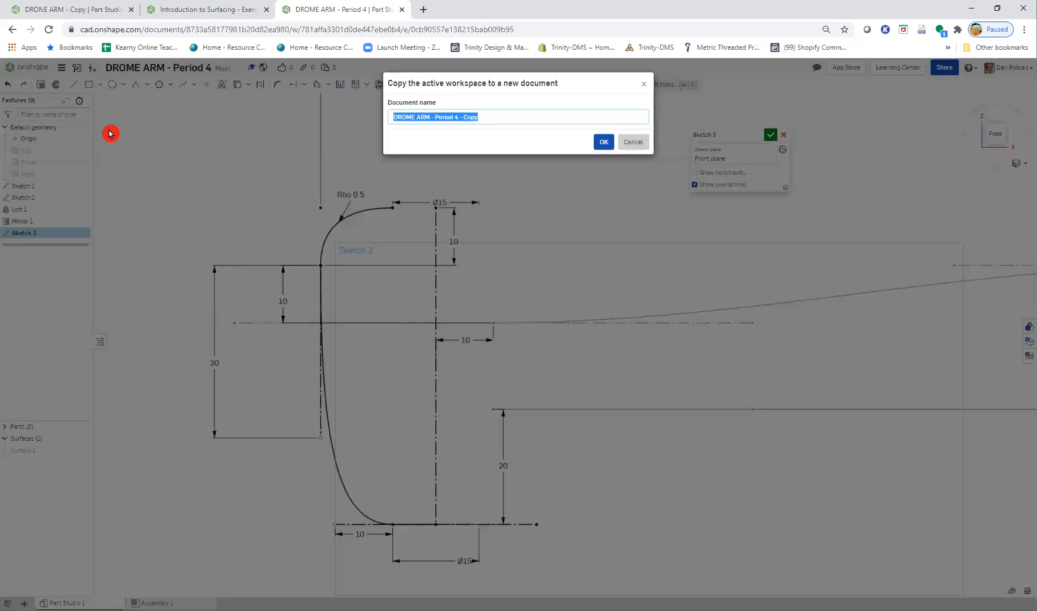
click(603, 143)
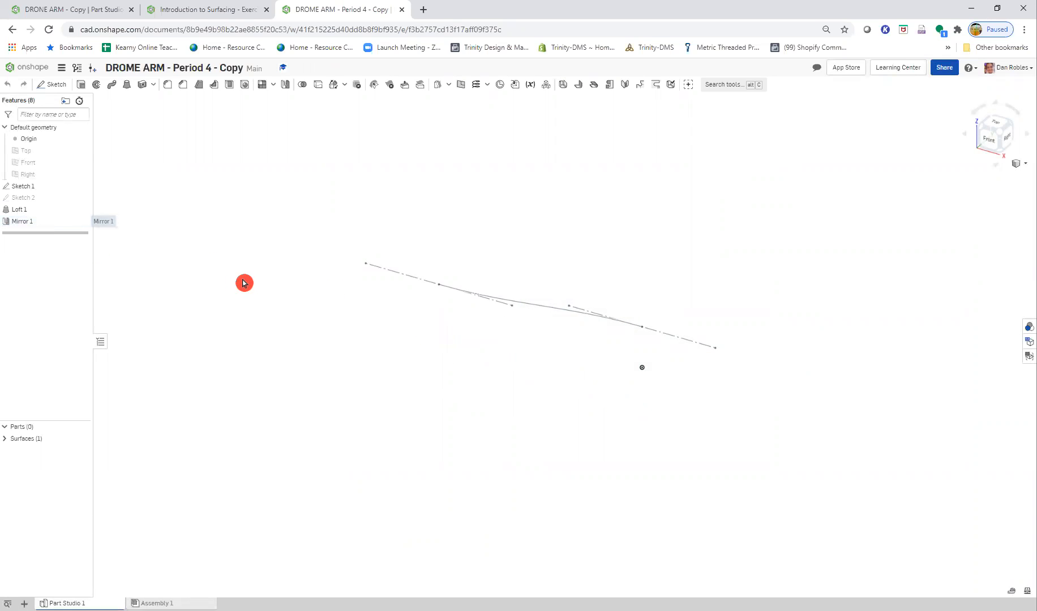
- Reopen the DROME ARM - Period 4 - Copy document from the documents list, and close its browser tab
click(219, 10)
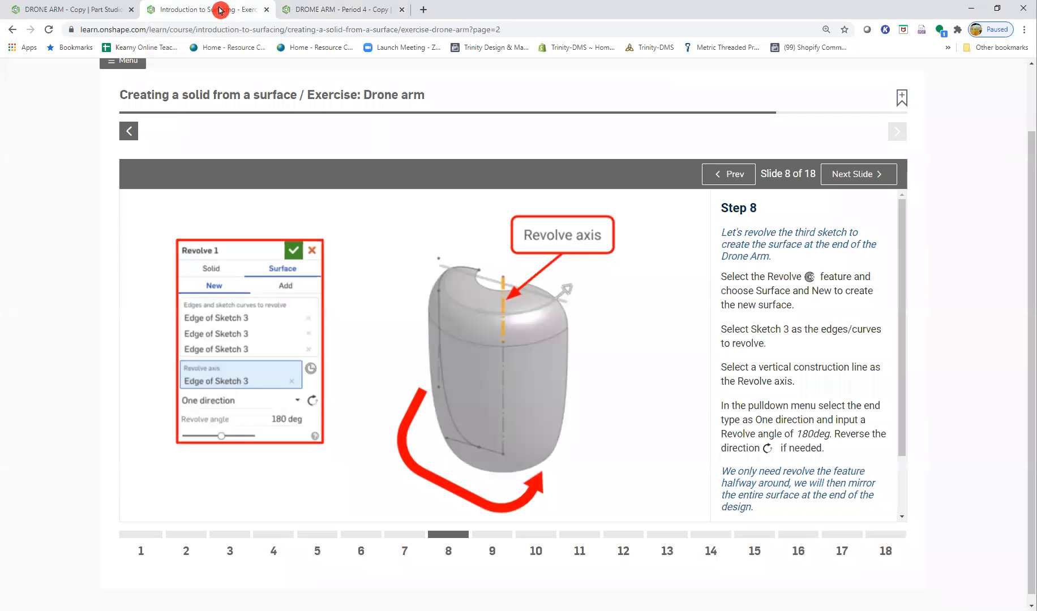
click(325, 9)
click(16, 31)
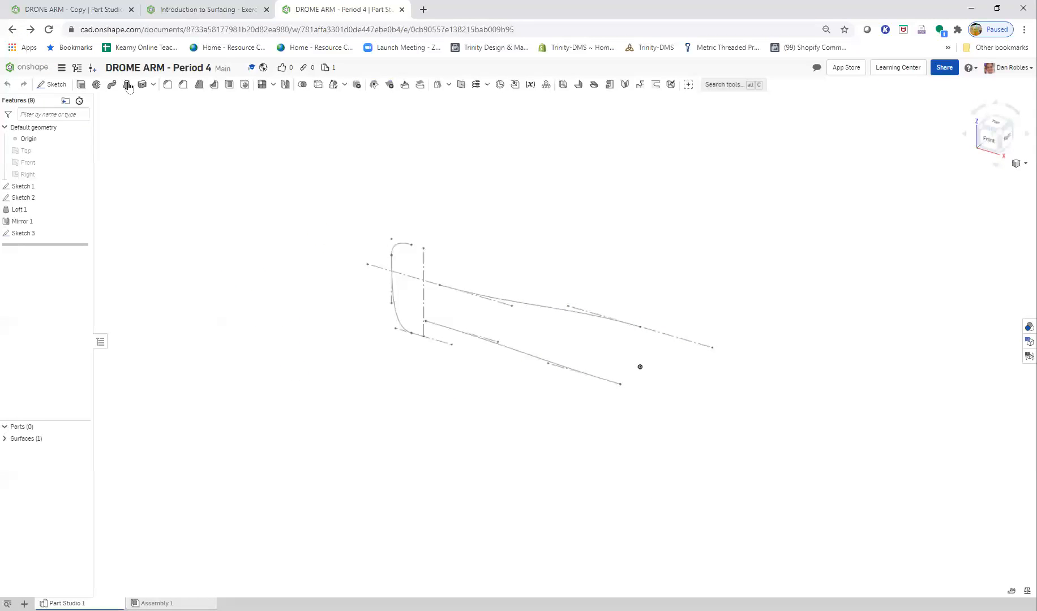
click(30, 32)
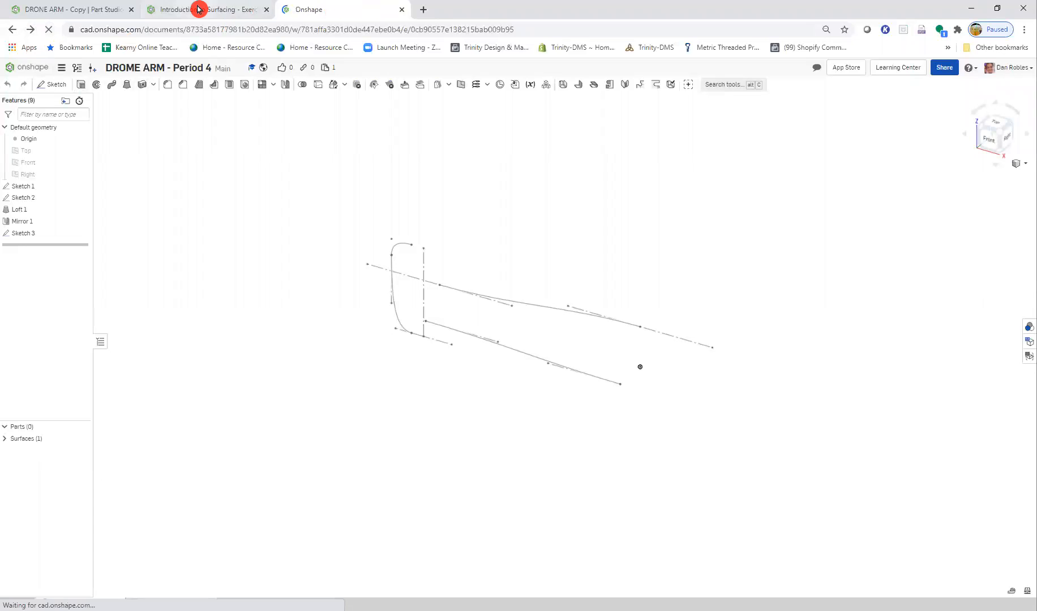
click(38, 69)
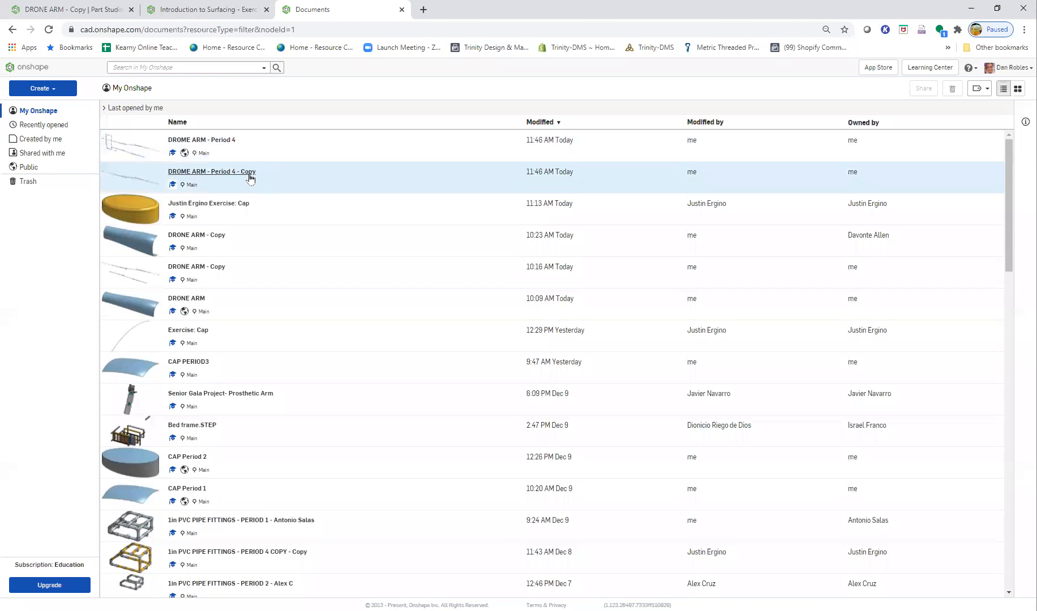
click(244, 174)
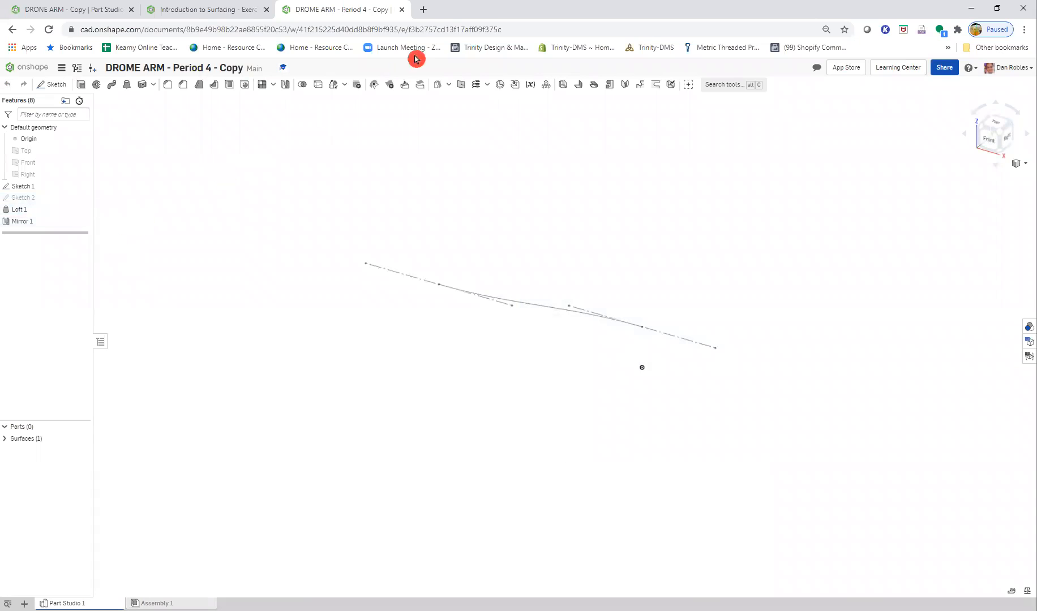
click(405, 10)
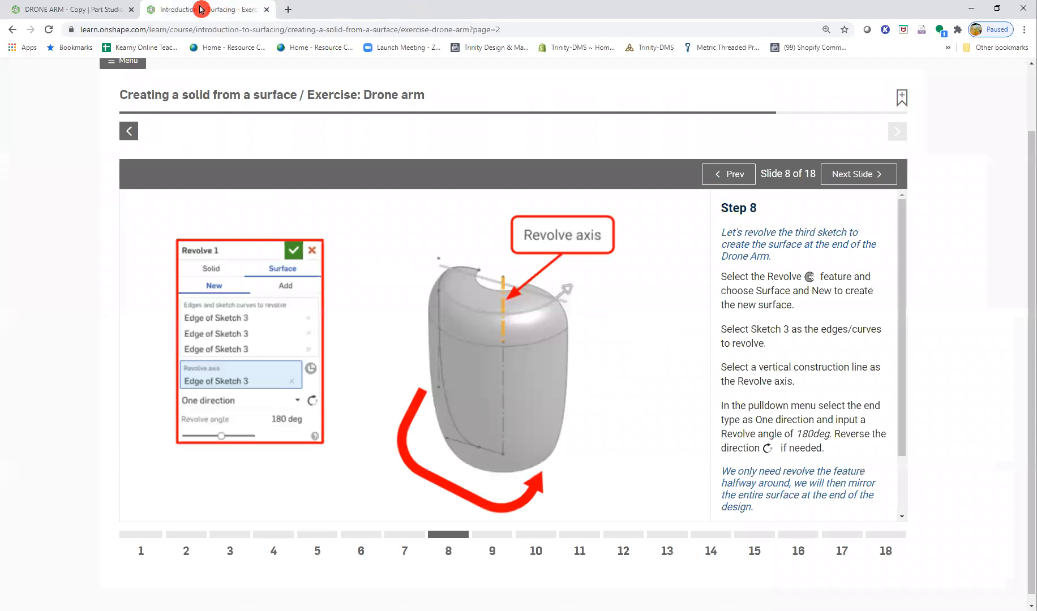
- Open the Onshape documents list in a new browser tab and open the DROME ARM - Period 4 document
click(287, 13)
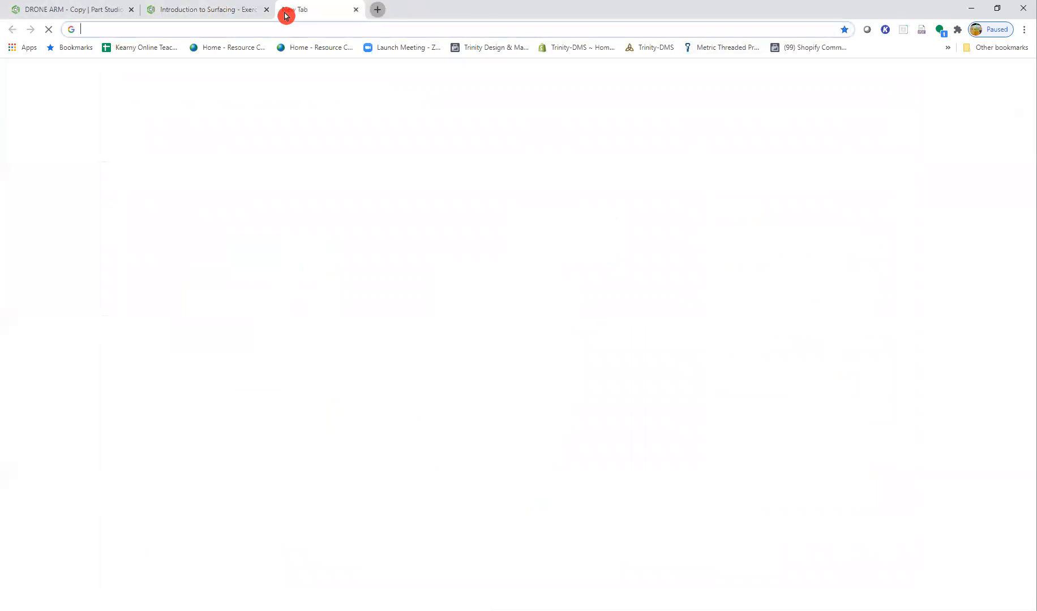
text(onshape.com)
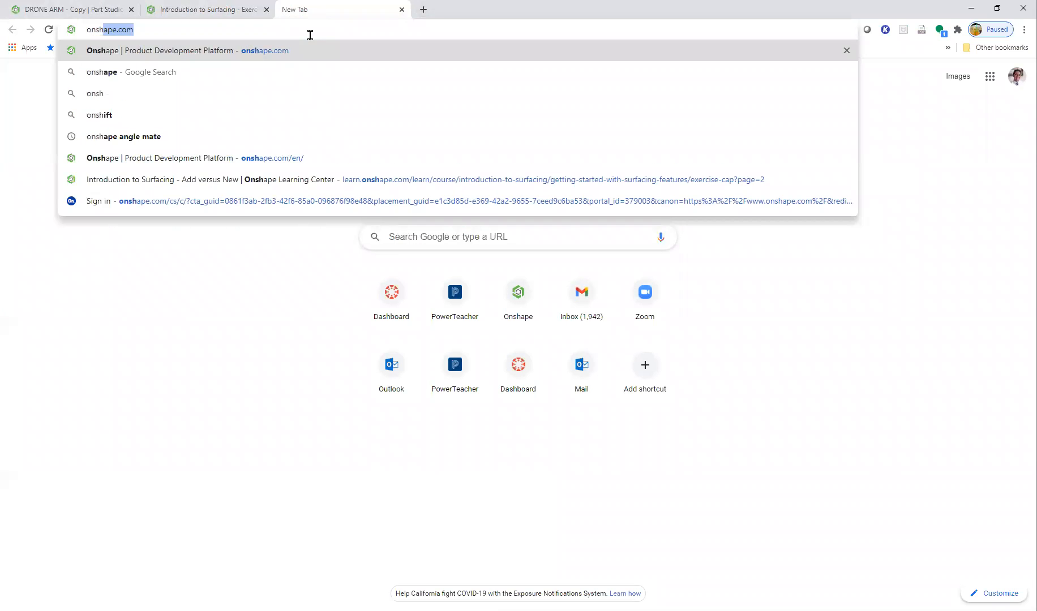
key(Return)
click(979, 85)
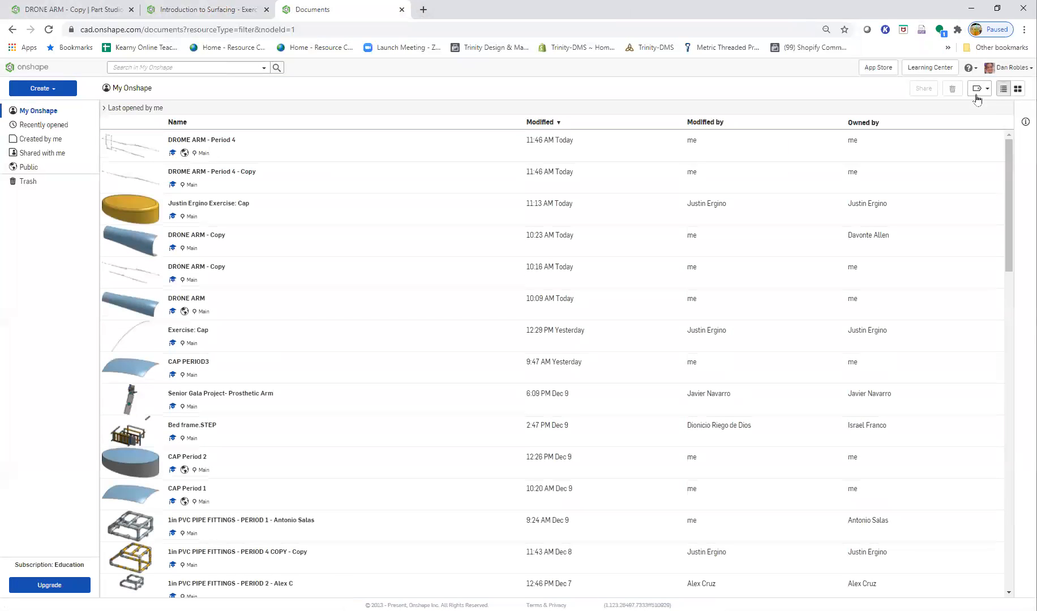
click(232, 140)
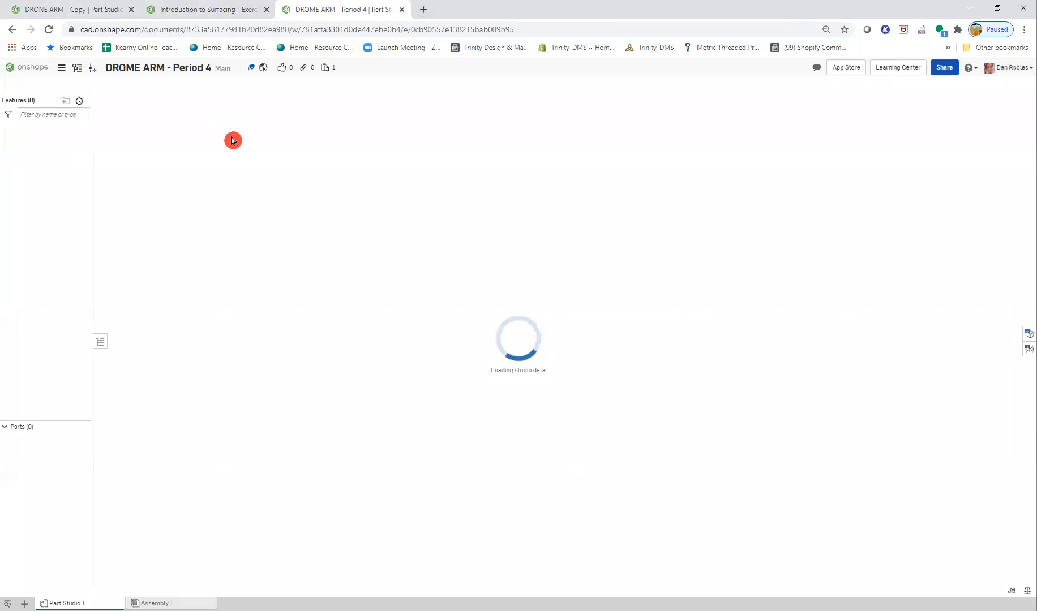
- Copy the active workspace to a new document named DROME ARM - Period 4 - Copy1
click(61, 67)
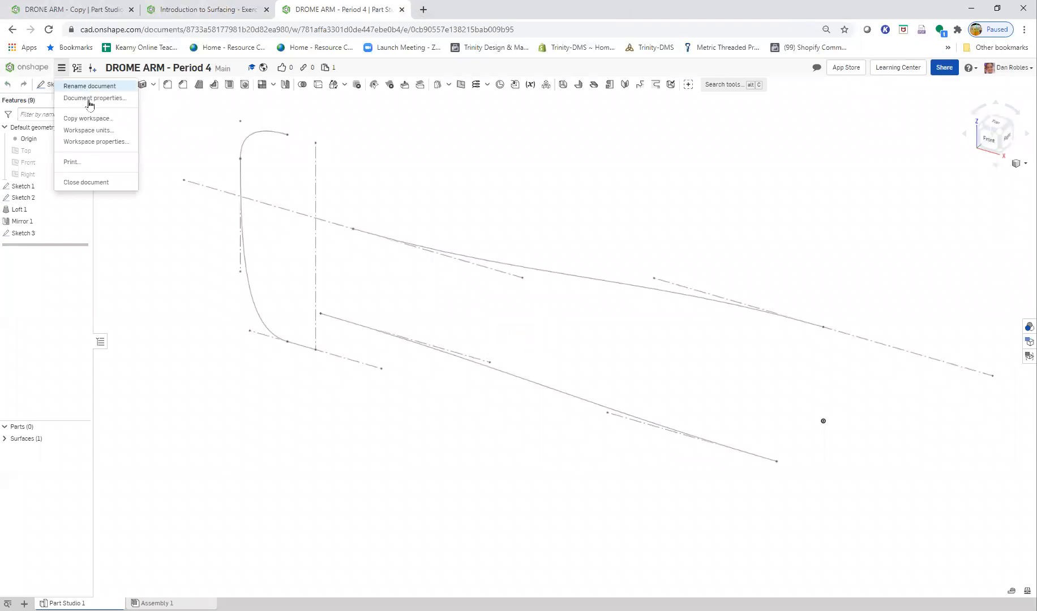
click(100, 116)
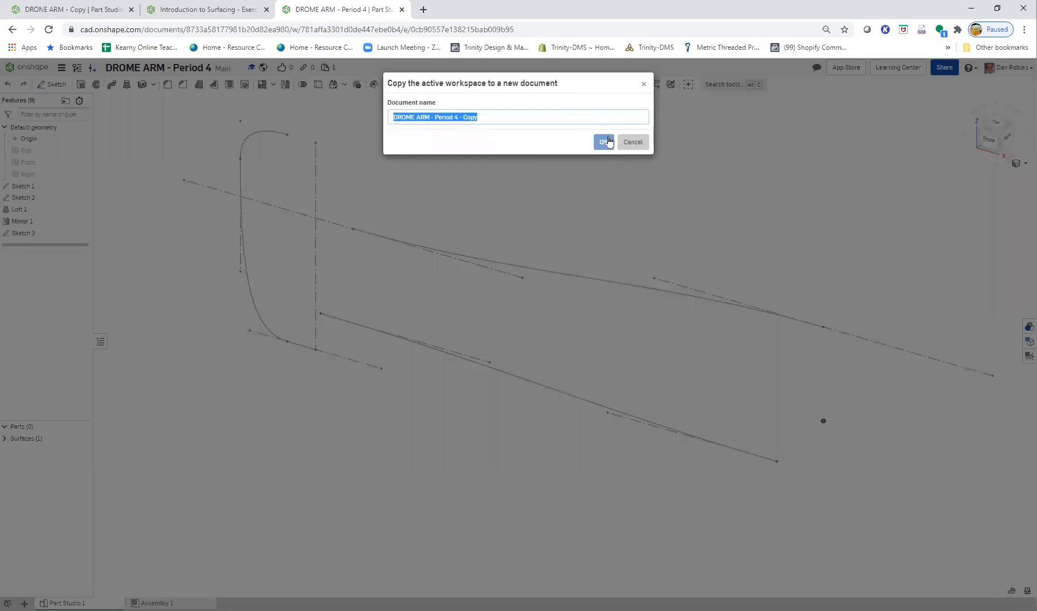
click(521, 114)
key(Return)
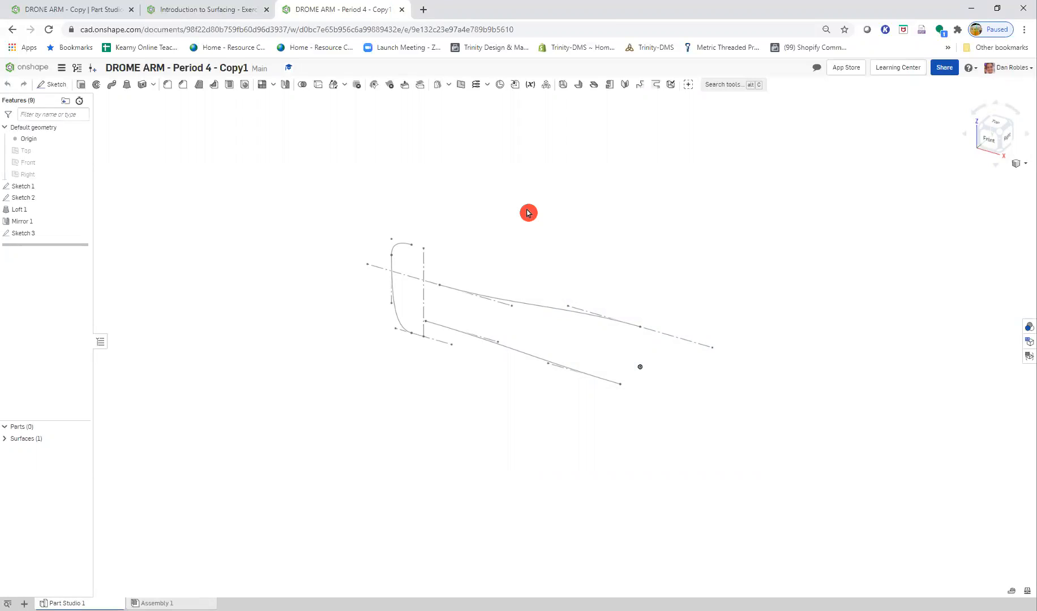
- Show the hidden lofted surface and examine its narrow end beside the end profile sketch
scroll(419, 280, up, 3)
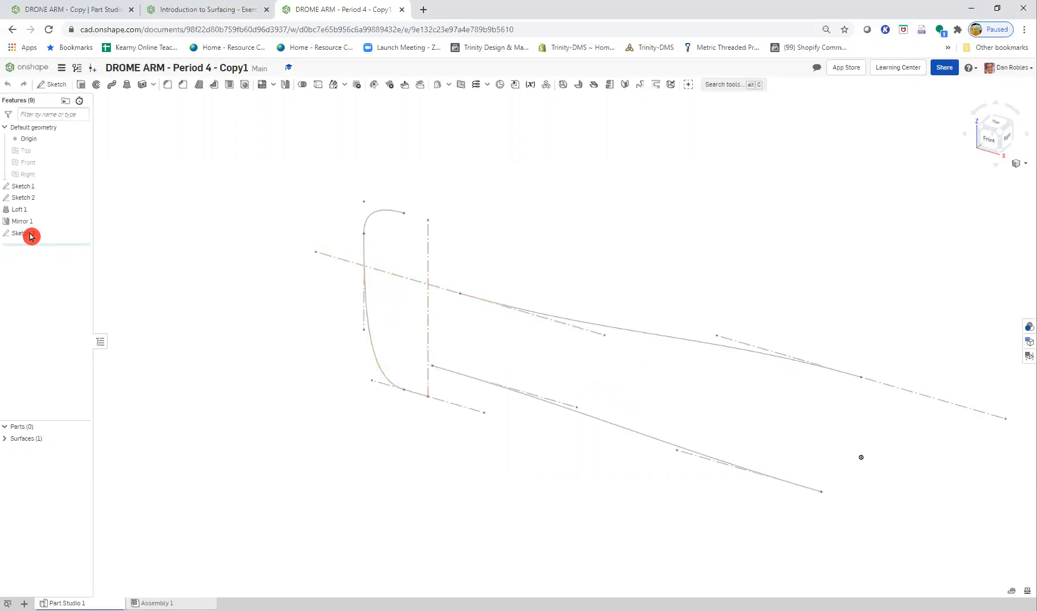
right_click(33, 211)
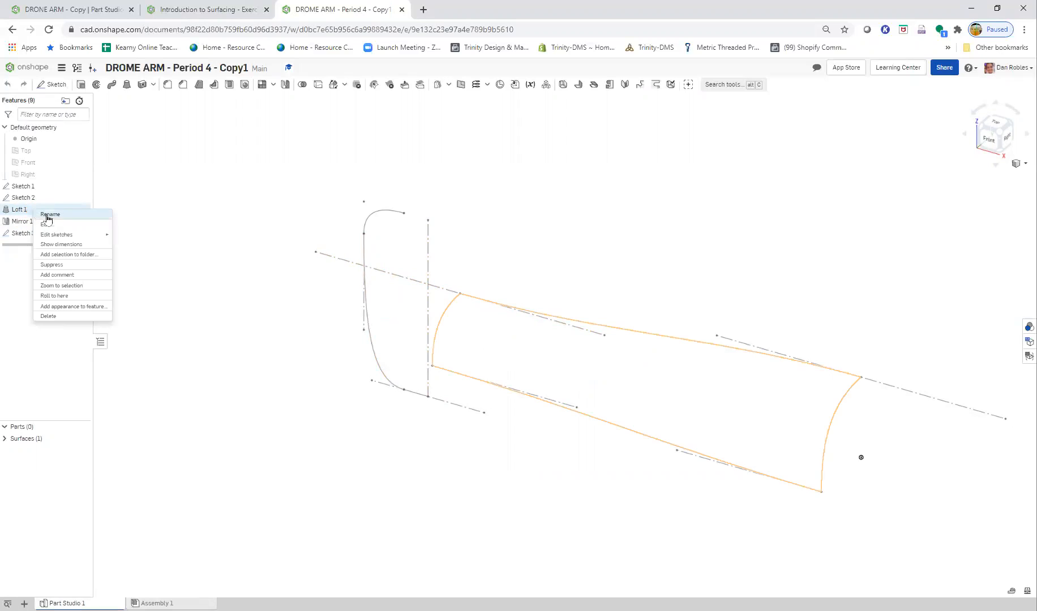
click(83, 442)
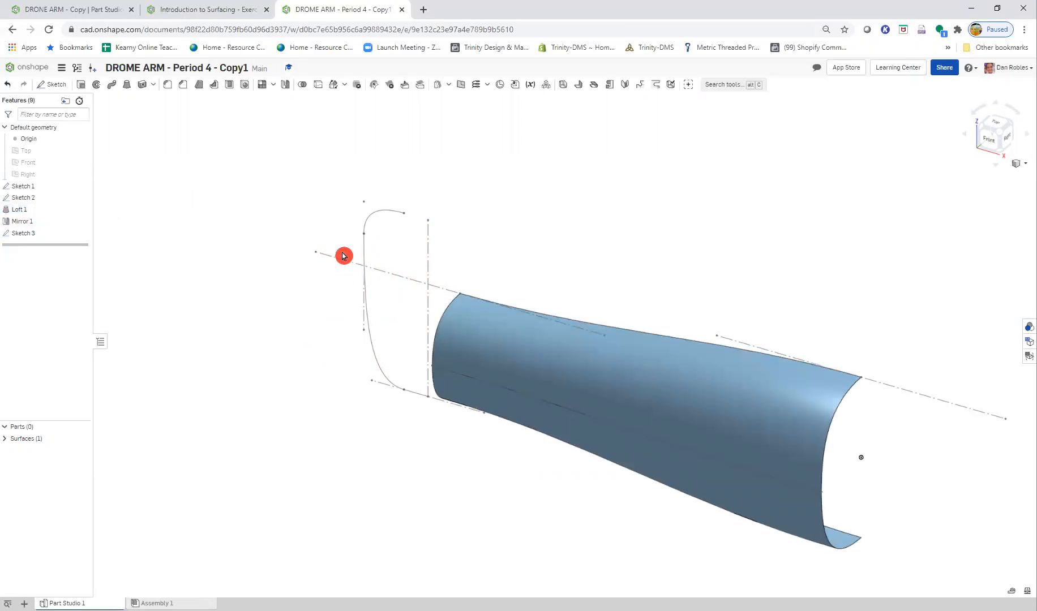
middle_drag(332, 314, 331, 351)
mouse_move(331, 351)
right_down()
mouse_move(407, 292)
mouse_move(361, 266)
mouse_move(396, 345)
mouse_move(351, 343)
mouse_move(369, 340)
right_up()
scroll(371, 449, up, 4)
middle_drag(371, 504, 480, 334)
right_drag(457, 344, 470, 340)
middle_drag(436, 272, 431, 305)
- Check the Step 8 revolve settings and start a Revolve feature of type Surface with the New option
click(211, 12)
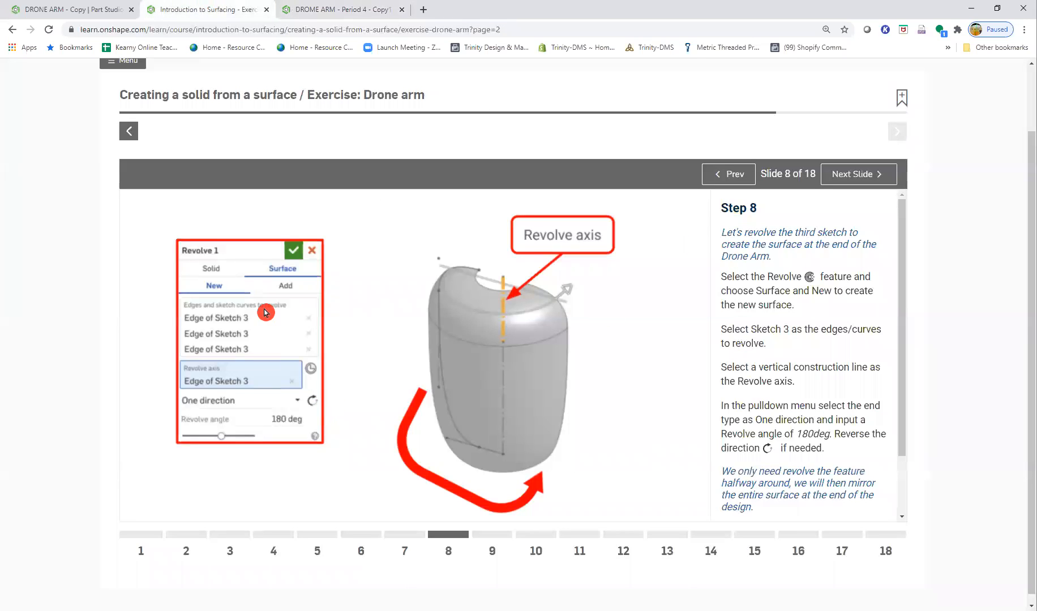
click(216, 287)
click(216, 287)
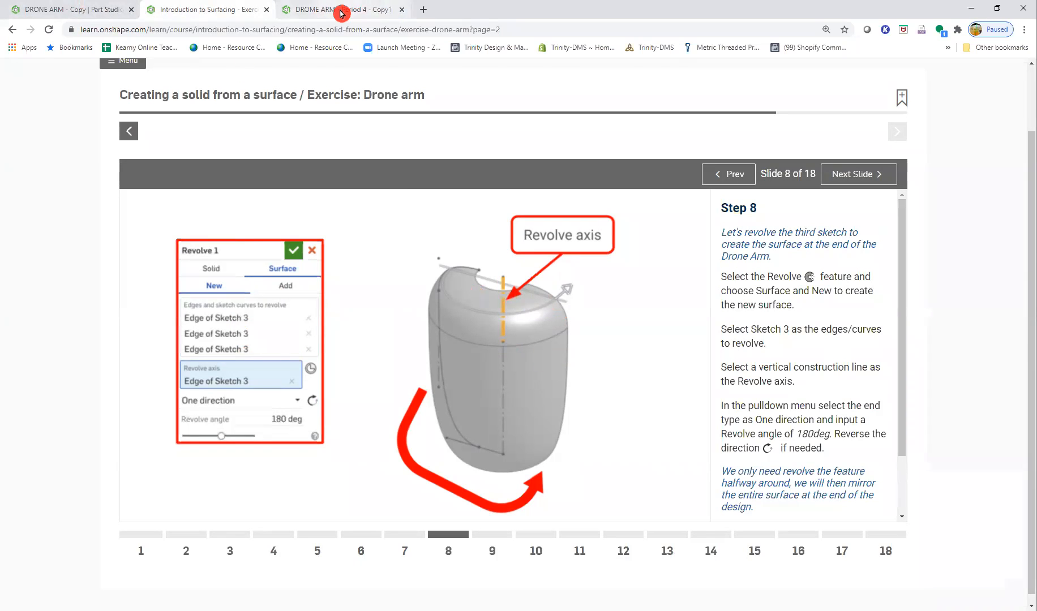
click(320, 18)
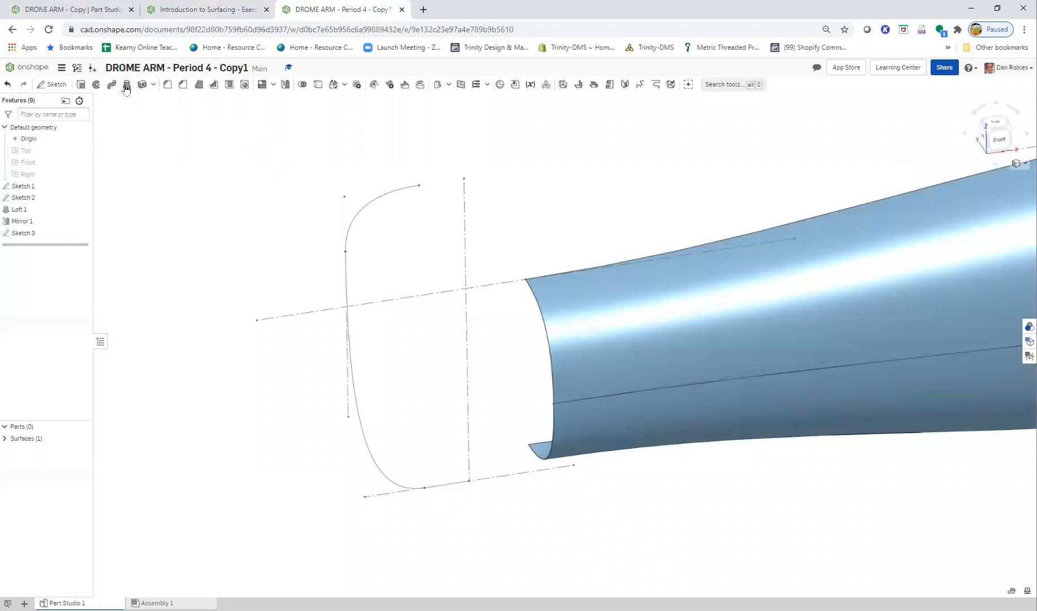
click(96, 84)
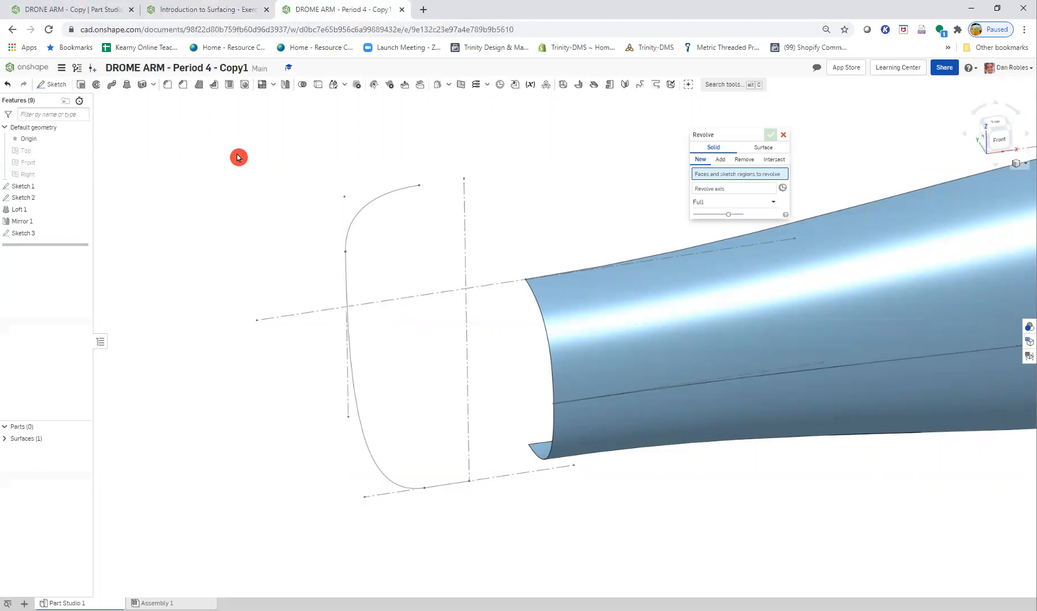
click(759, 149)
drag(727, 135, 645, 178)
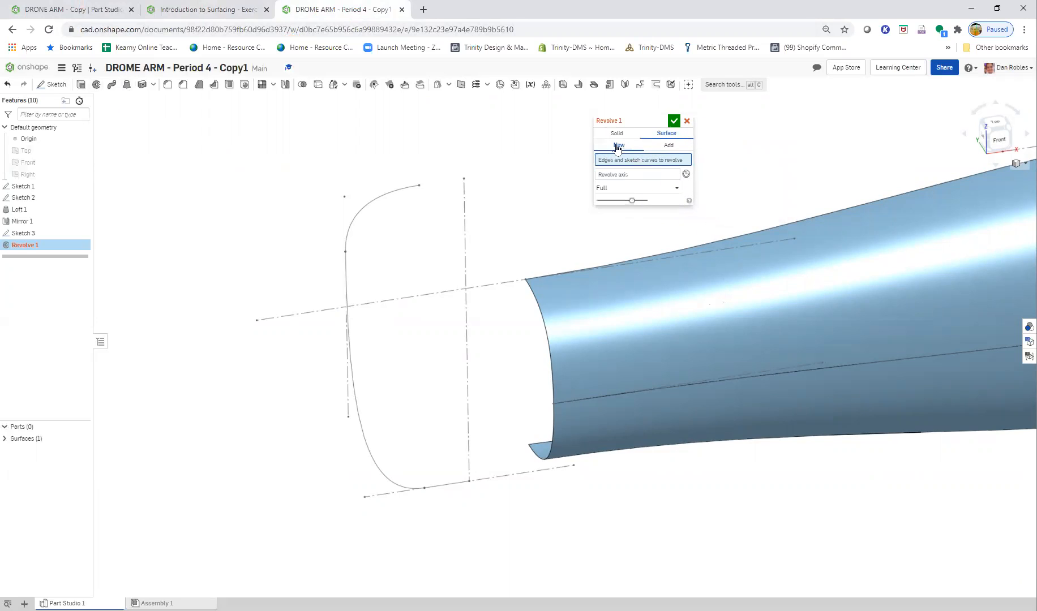
- Set the three connected Sketch 3 curves as the edges to revolve and the sketch's tall vertical construction line as the revolve axis
click(347, 243)
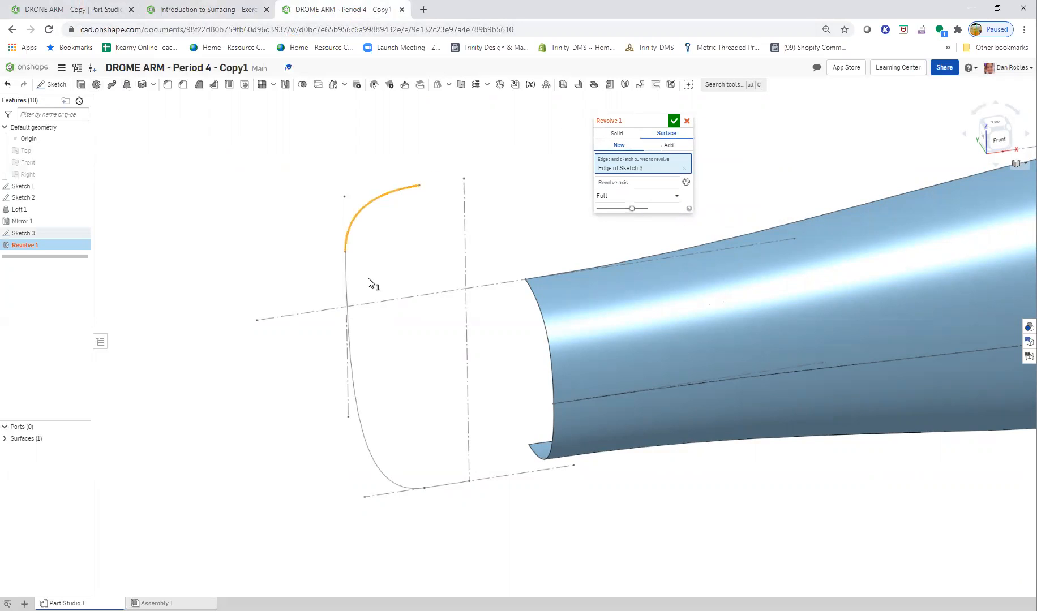
click(342, 276)
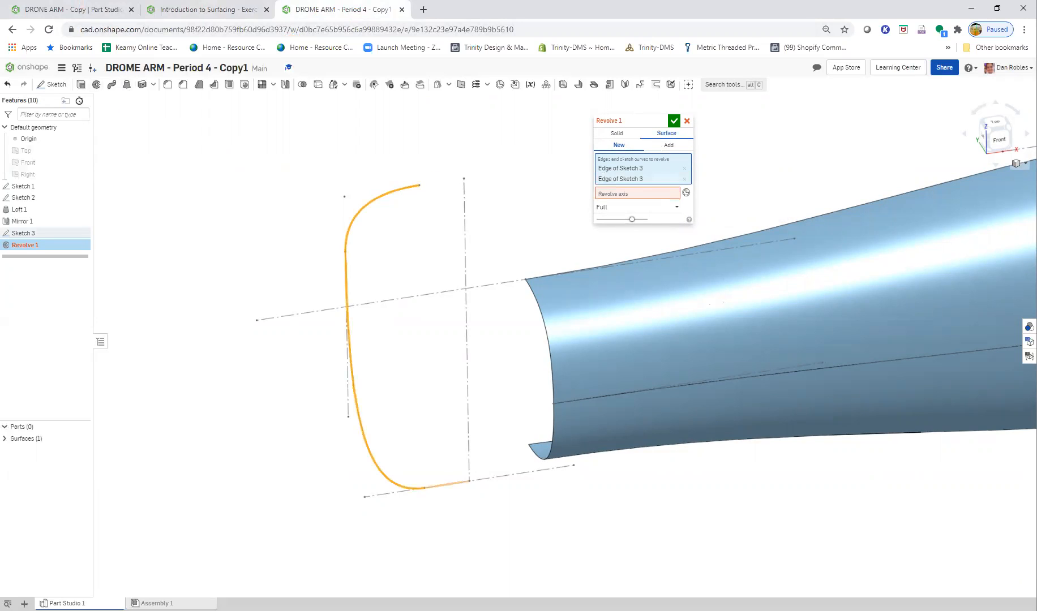
click(448, 485)
click(621, 206)
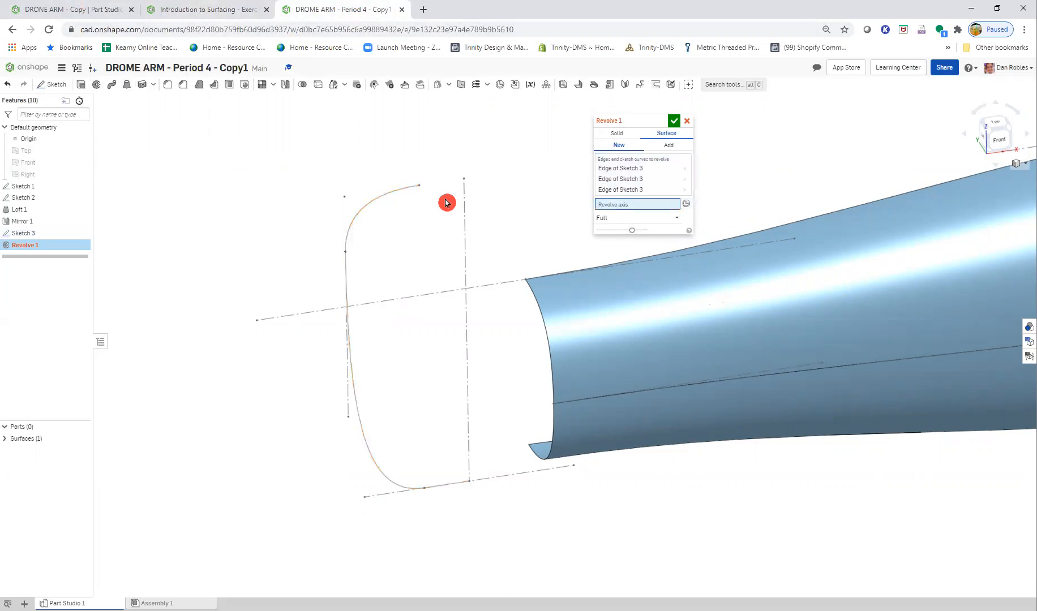
click(464, 207)
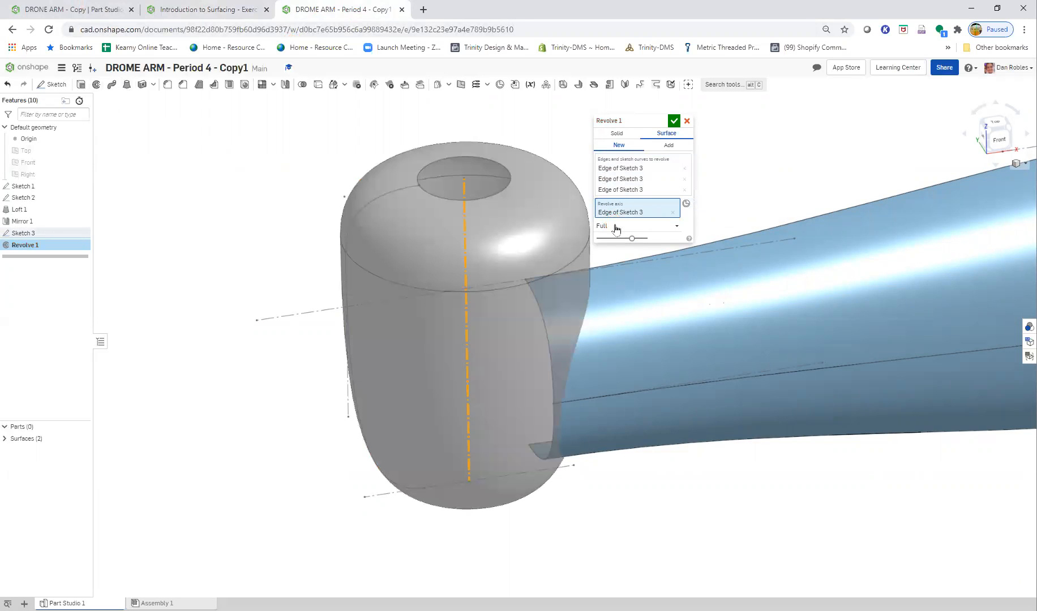
- Set the revolve's end type to Symmetric with a revolve angle of 180 deg
click(661, 225)
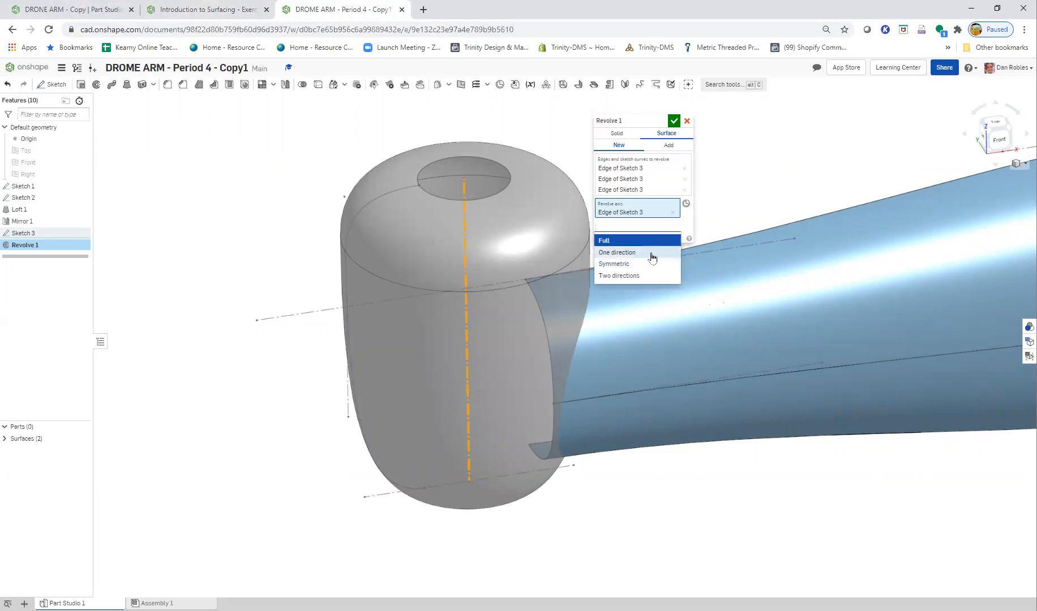
click(651, 264)
click(664, 238)
text(180)
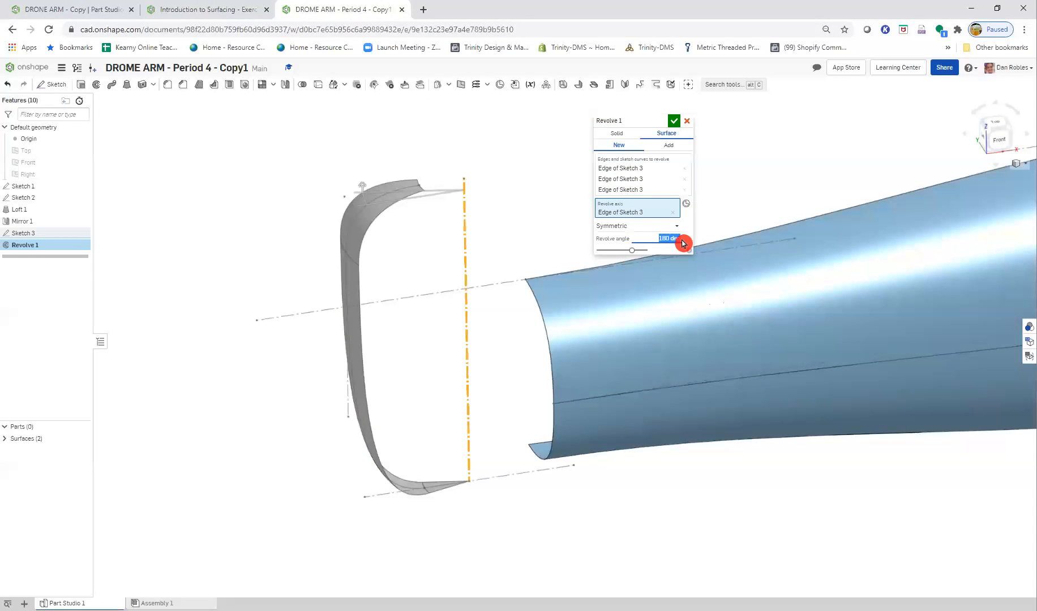
- Compare the revolve with the Step 8 and Step 9 slides, and change its end type to One direction with the direction reversed
click(250, 10)
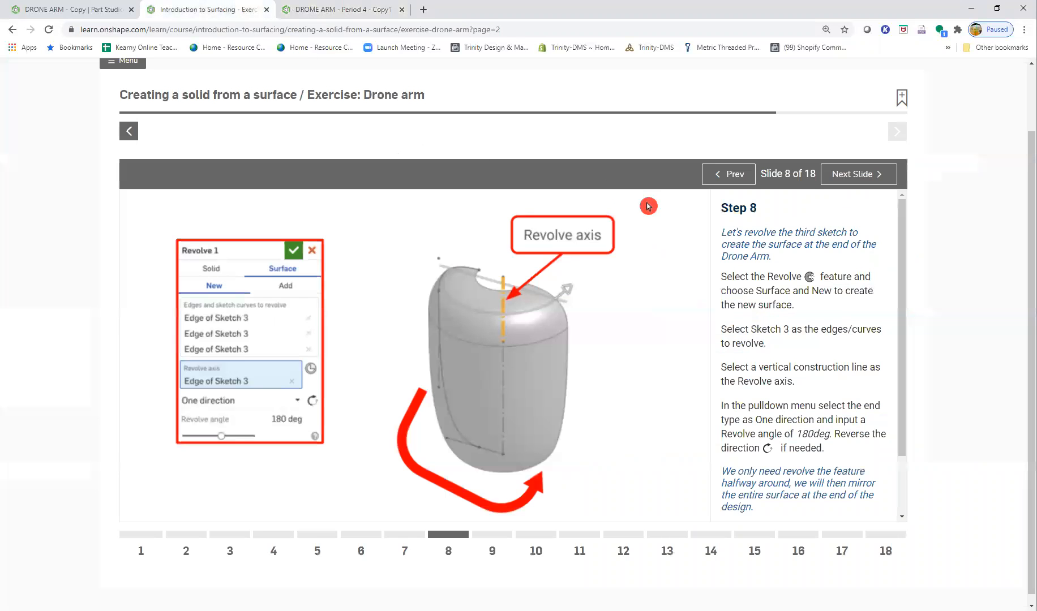
click(840, 178)
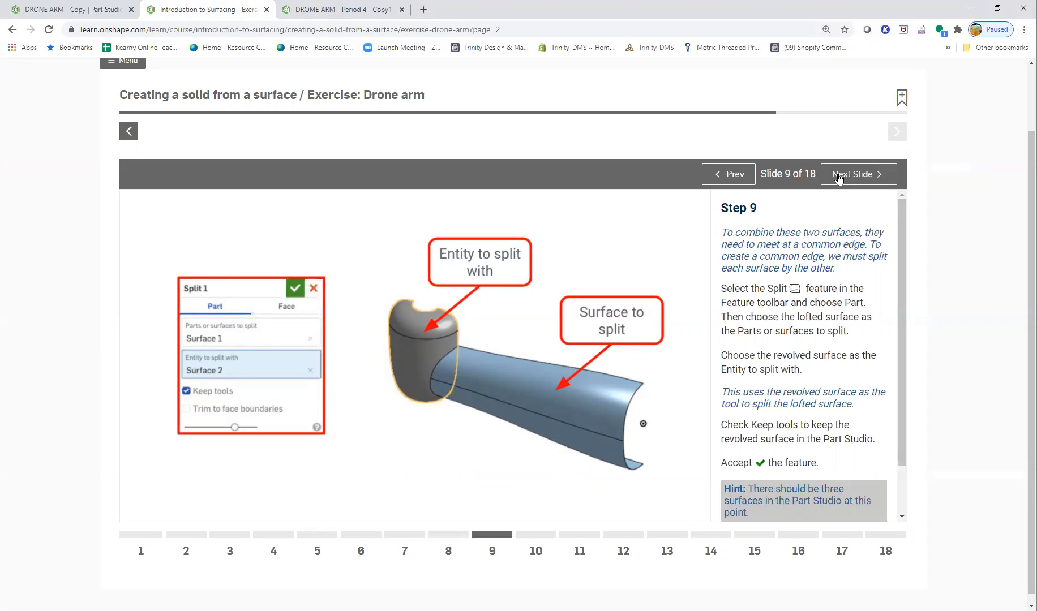
click(734, 174)
click(831, 176)
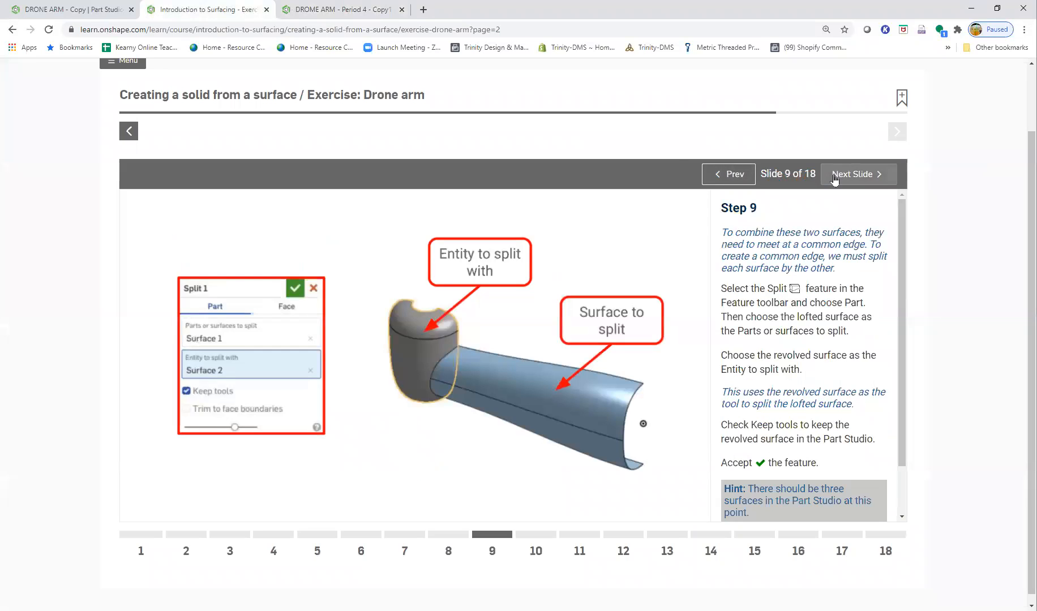
click(317, 10)
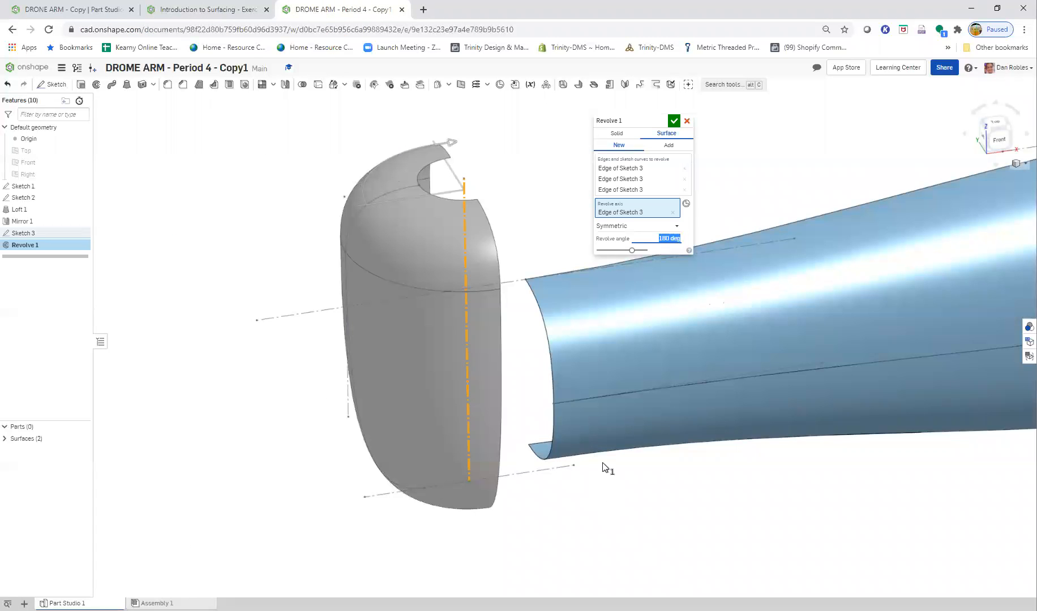
middle_drag(603, 461, 546, 447)
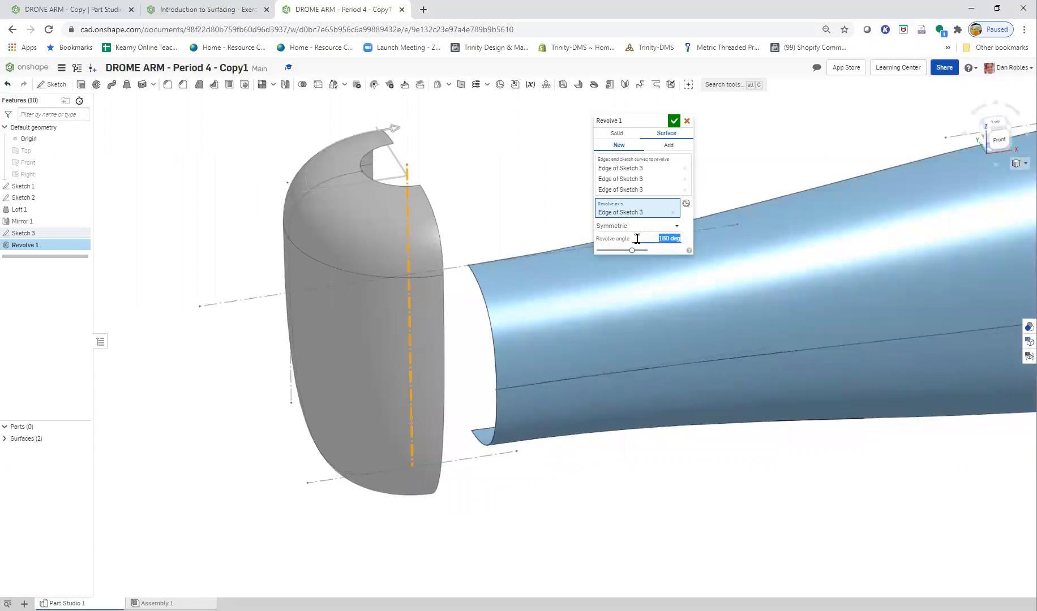
click(625, 226)
click(631, 251)
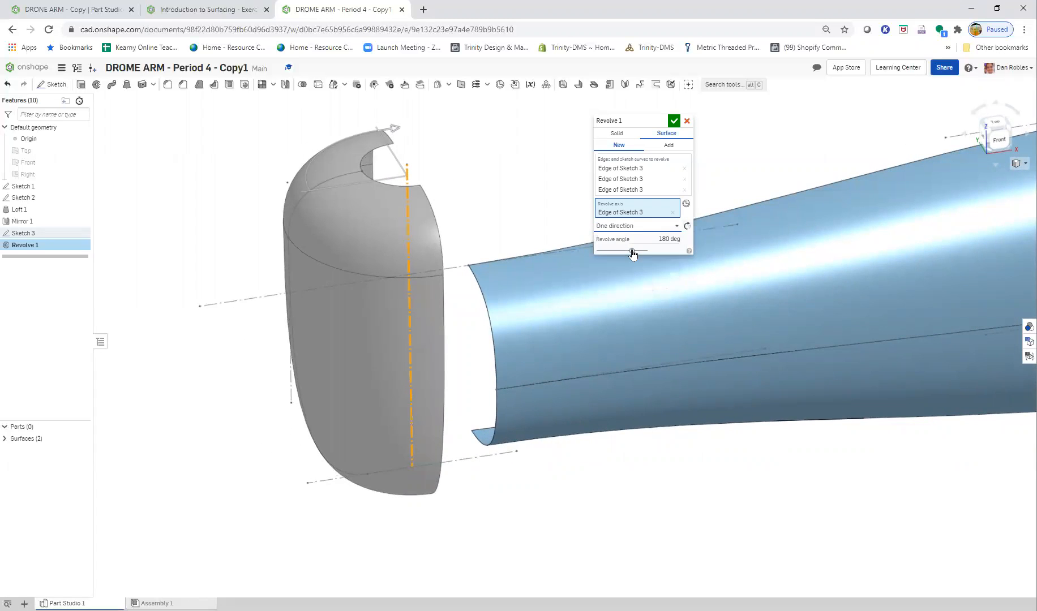
click(688, 227)
- Look through the slides from Step 9 to Step 11 on splitting and deleting surfaces, and accept the surface revolve
click(197, 9)
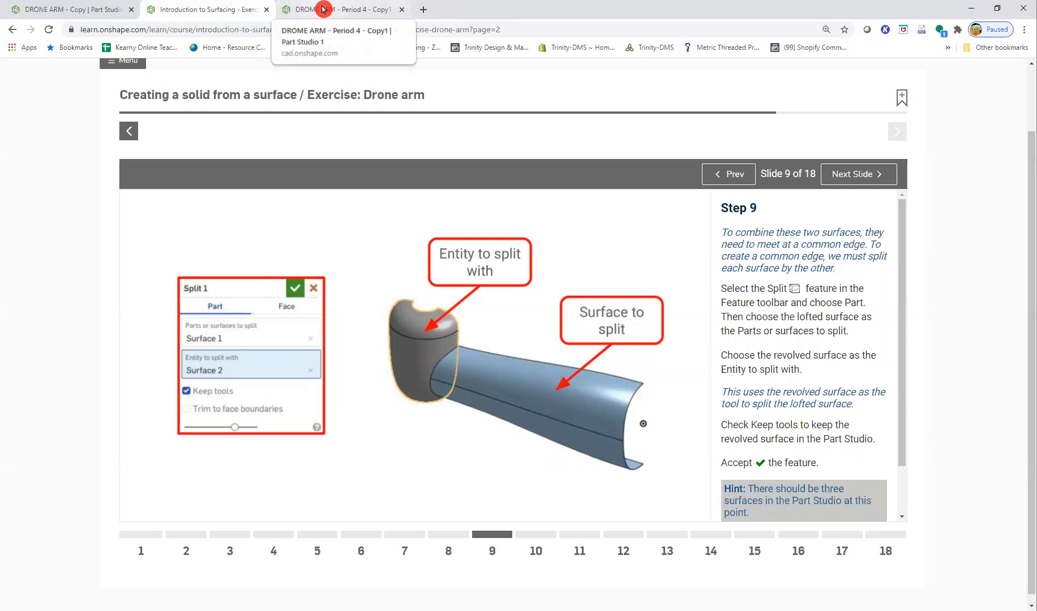
click(860, 175)
click(874, 173)
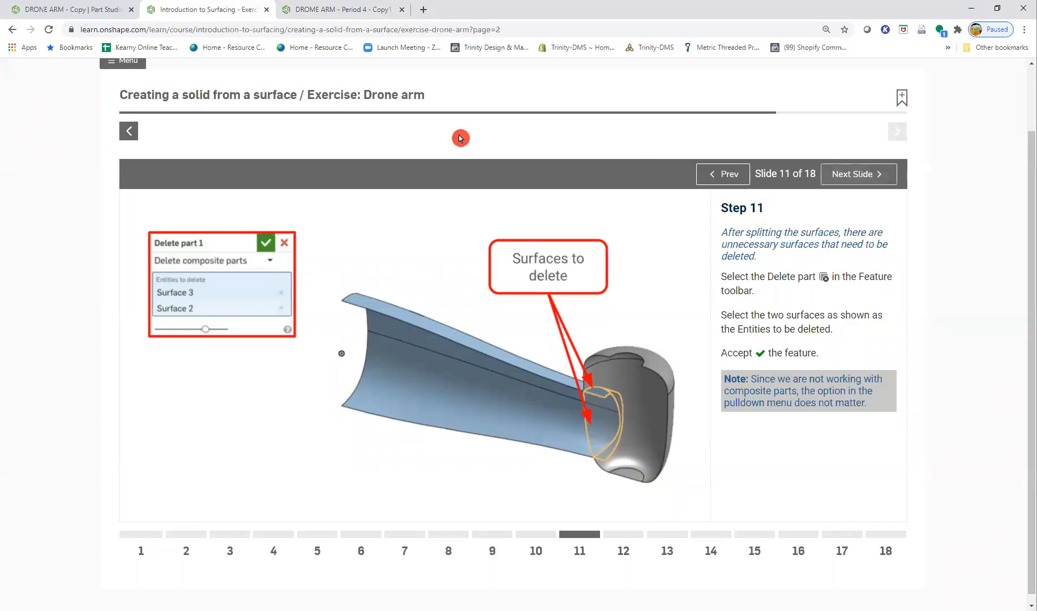
click(321, 9)
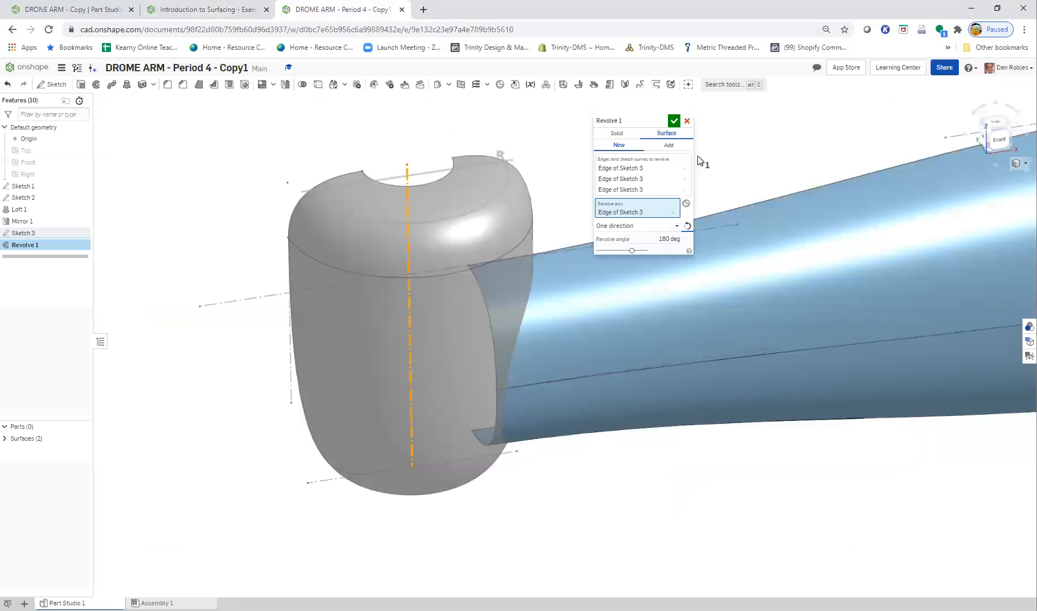
click(673, 121)
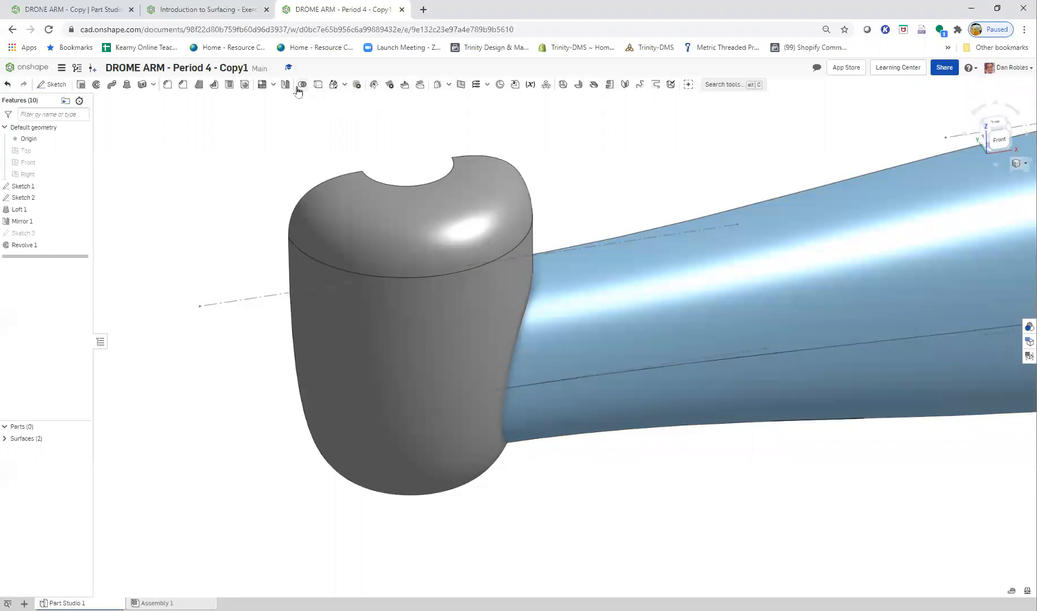
- Split the revolved surface using the lofted arm surface as the splitting entity, with Keep tools enabled
click(319, 85)
click(482, 304)
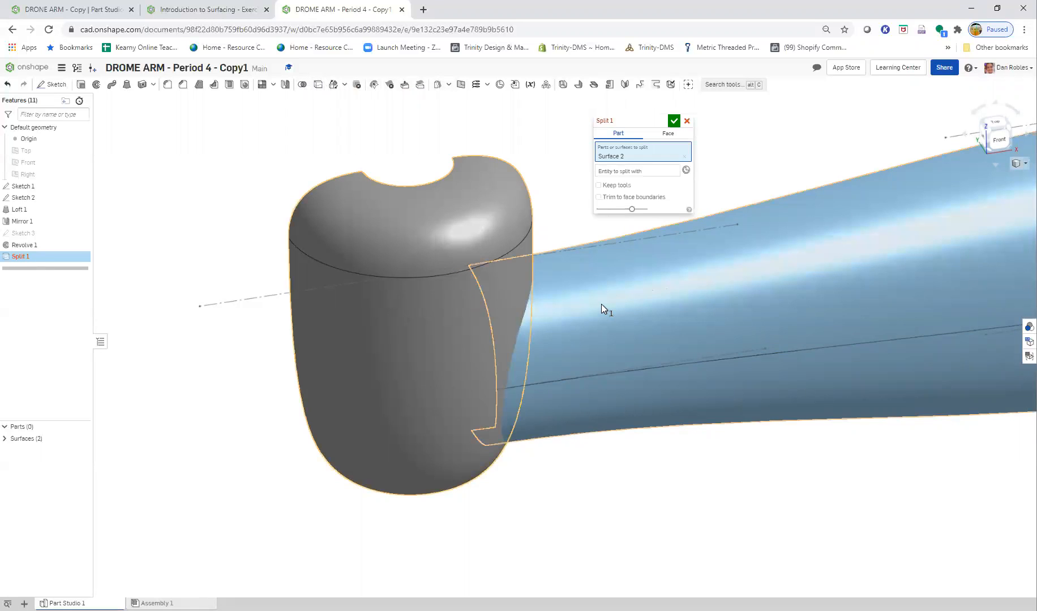
click(613, 170)
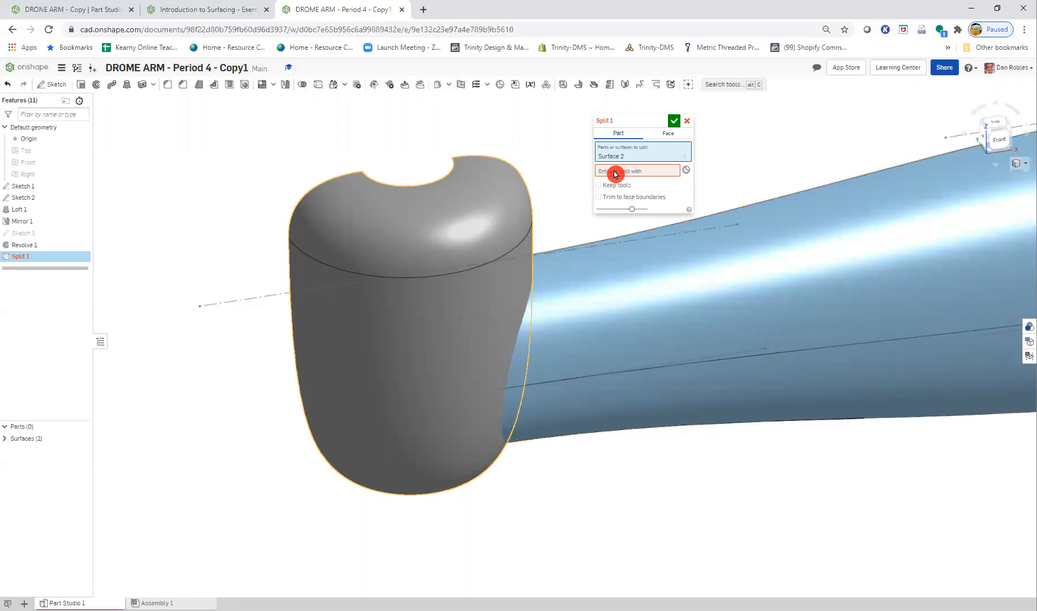
click(624, 296)
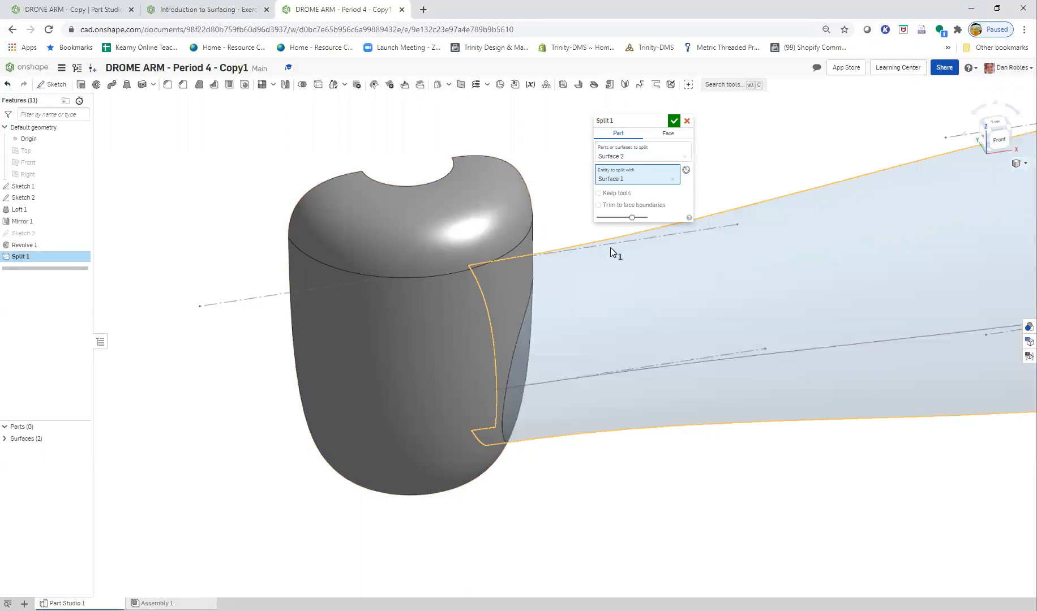
click(674, 120)
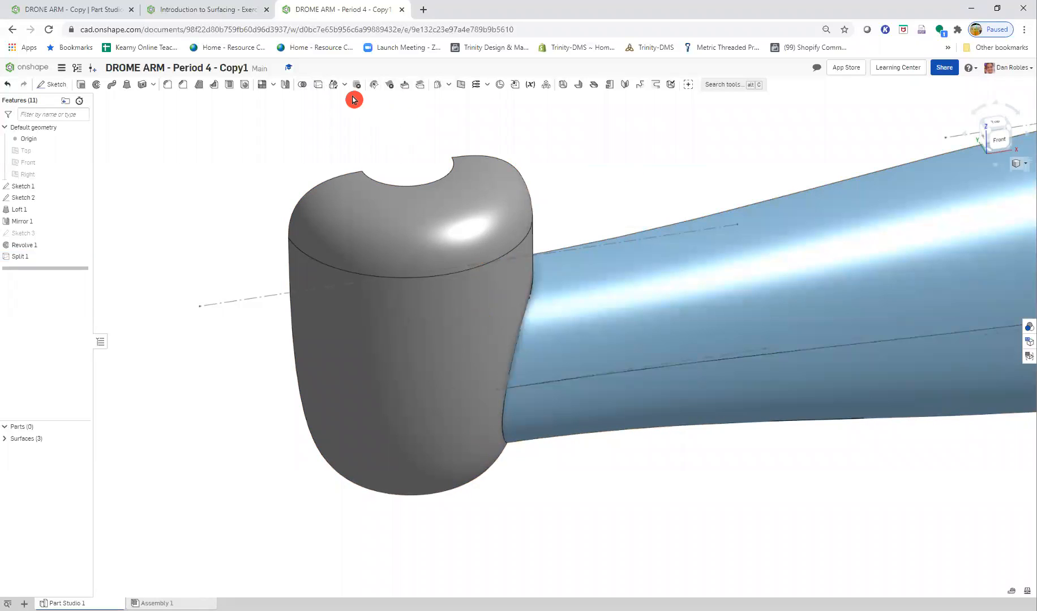
- Split the lofted arm surface using the revolved end surface as the splitting entity, with Keep tools enabled
click(630, 313)
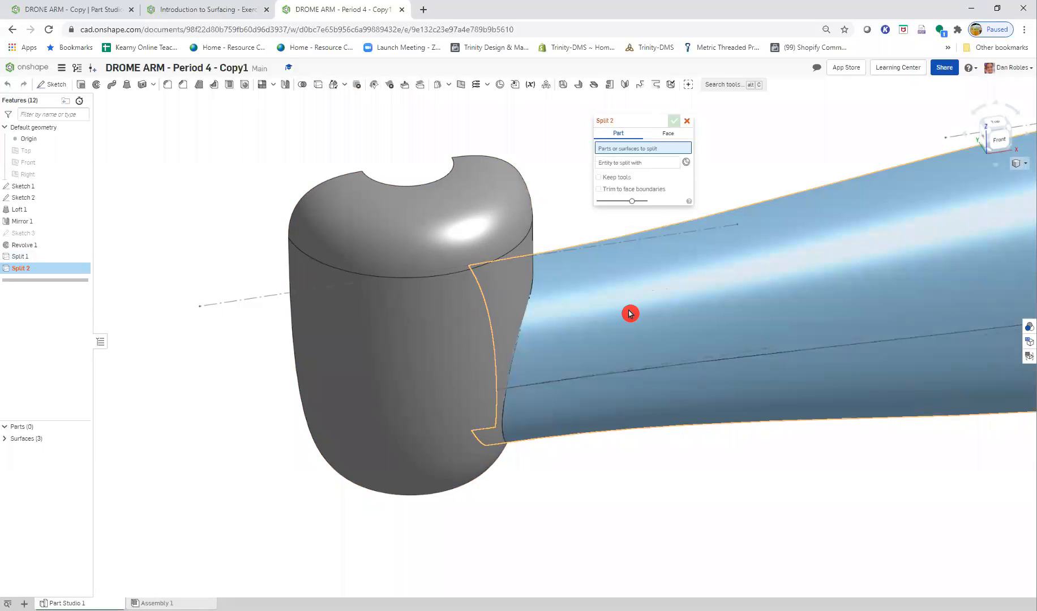
click(621, 169)
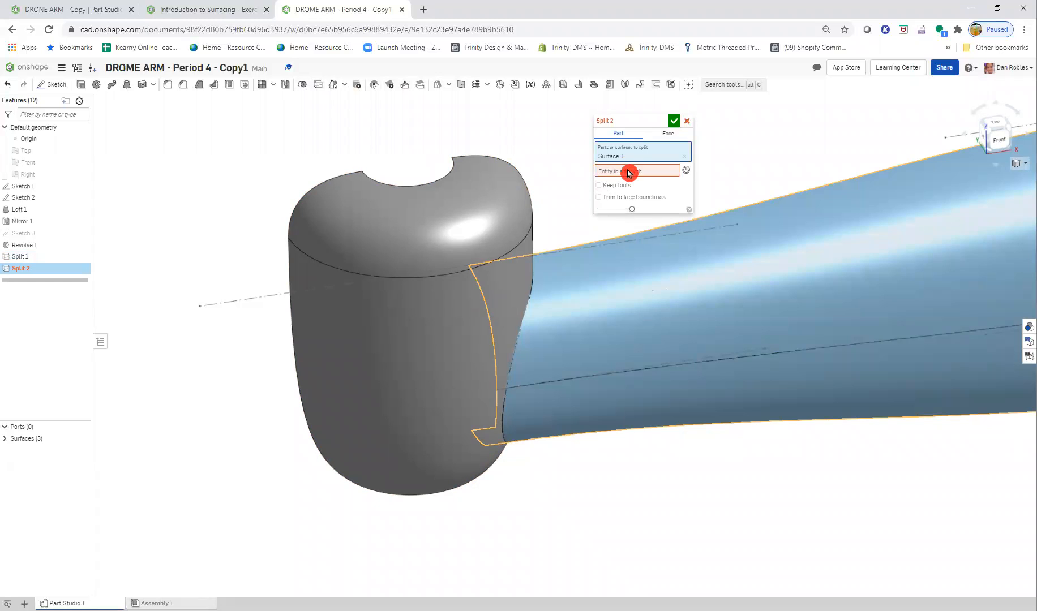
click(455, 324)
click(609, 195)
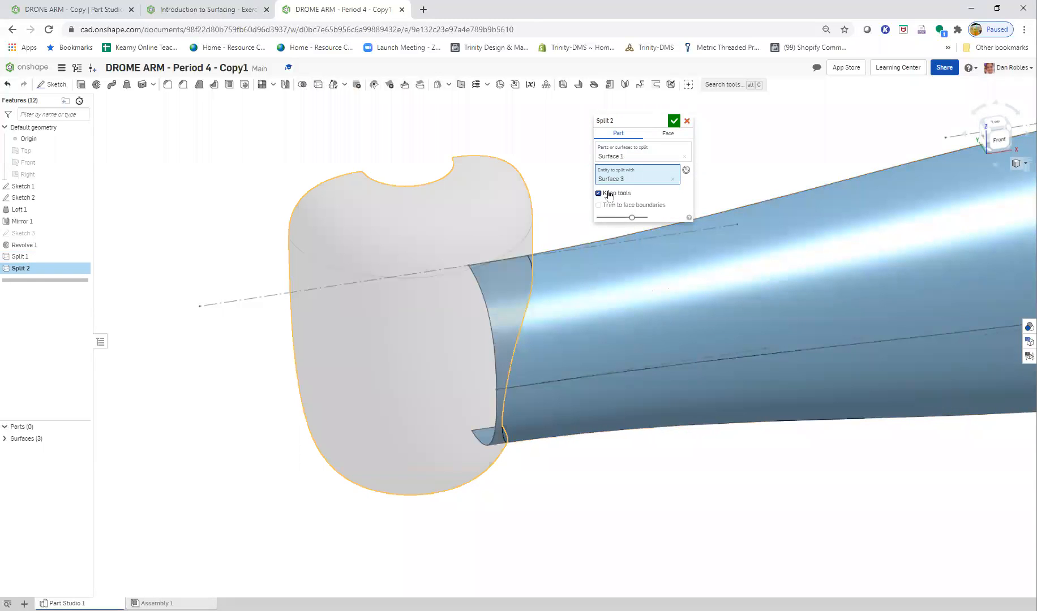
click(674, 121)
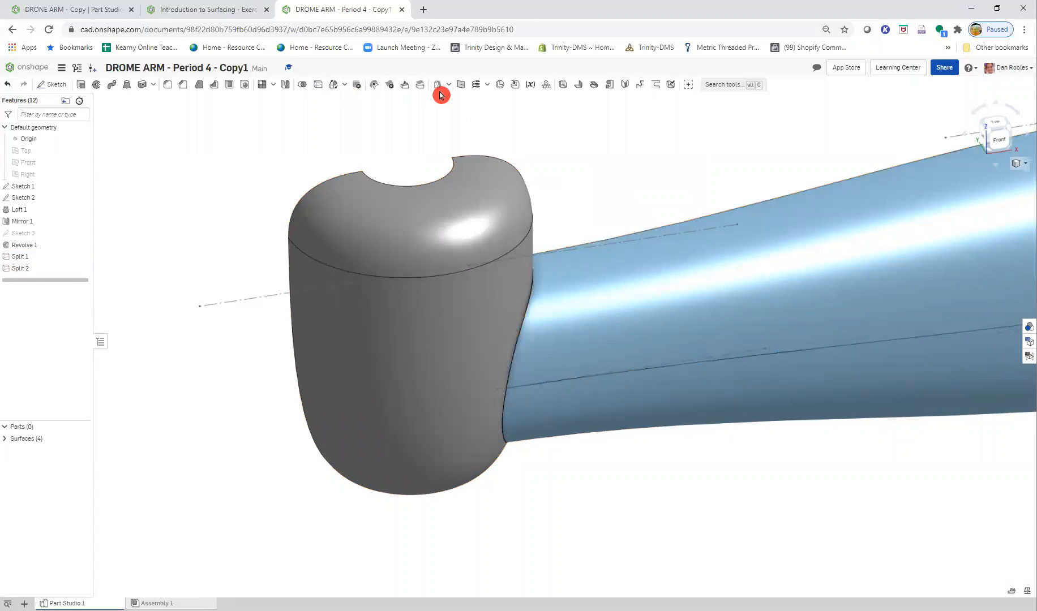
- Delete the leftover piece of the arm surface that extends inside the revolved end
click(356, 86)
right_drag(370, 313, 489, 352)
click(209, 292)
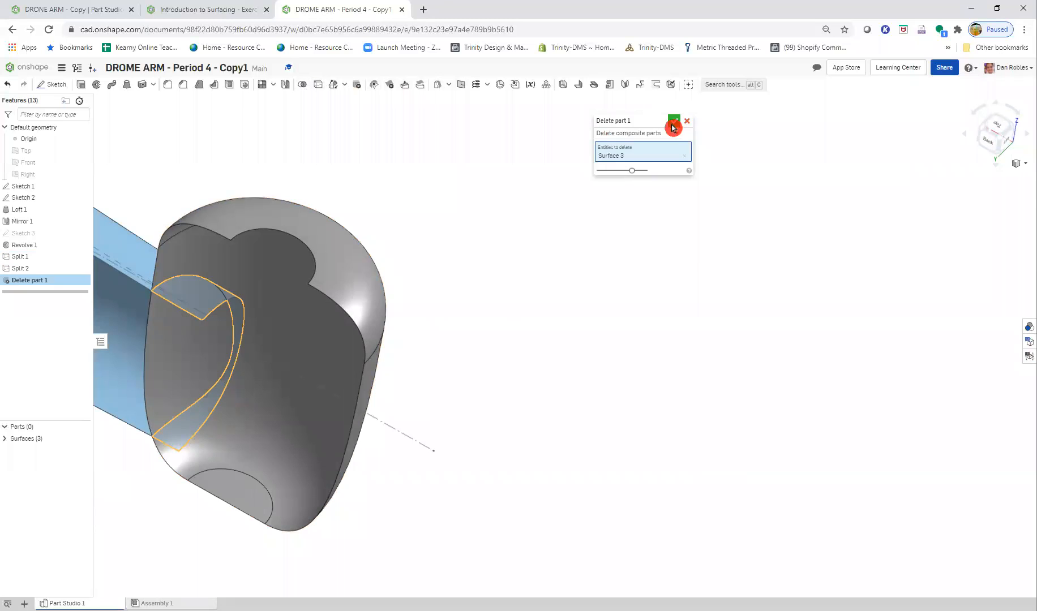
click(673, 126)
scroll(430, 331, down, 3)
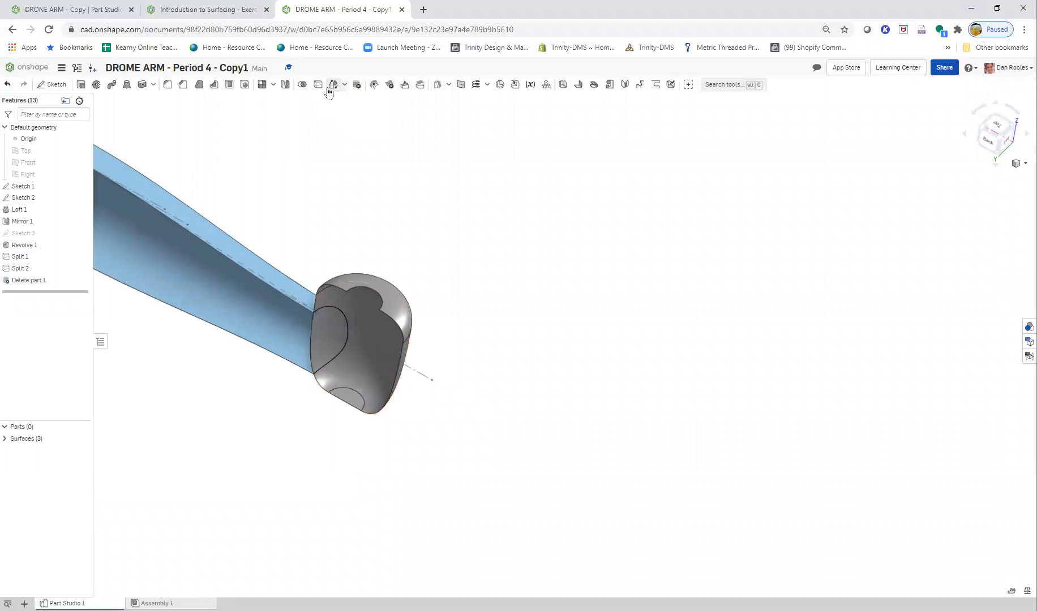
- Delete the split-off patch of the revolved surface that closes the end of the arm
click(356, 86)
right_drag(331, 347, 534, 393)
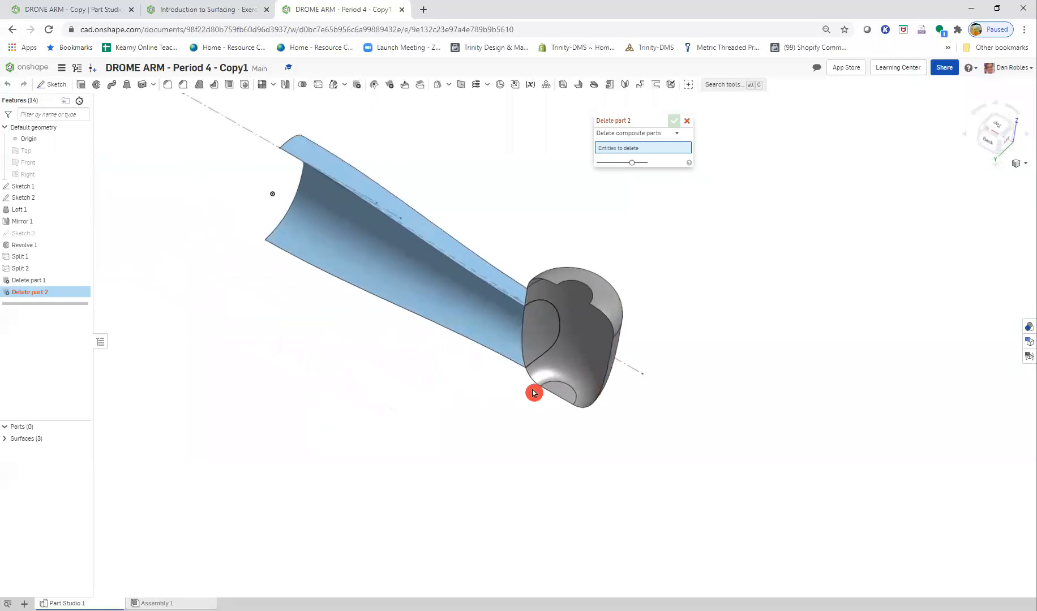
scroll(507, 345, up, 5)
click(608, 315)
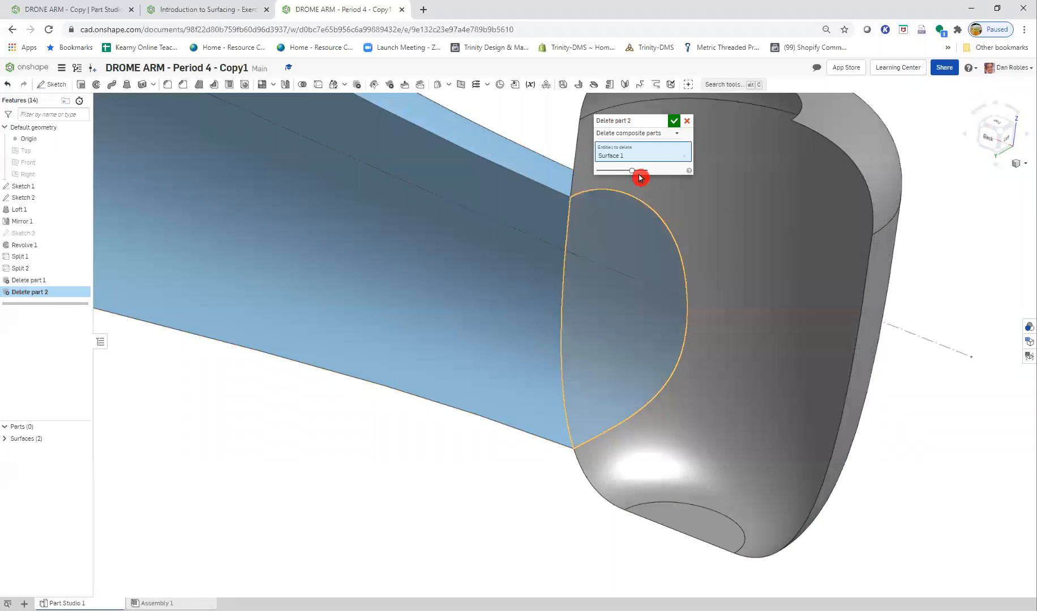
click(673, 120)
scroll(673, 354, down, 5)
right_drag(681, 398, 497, 368)
right_drag(694, 378, 605, 354)
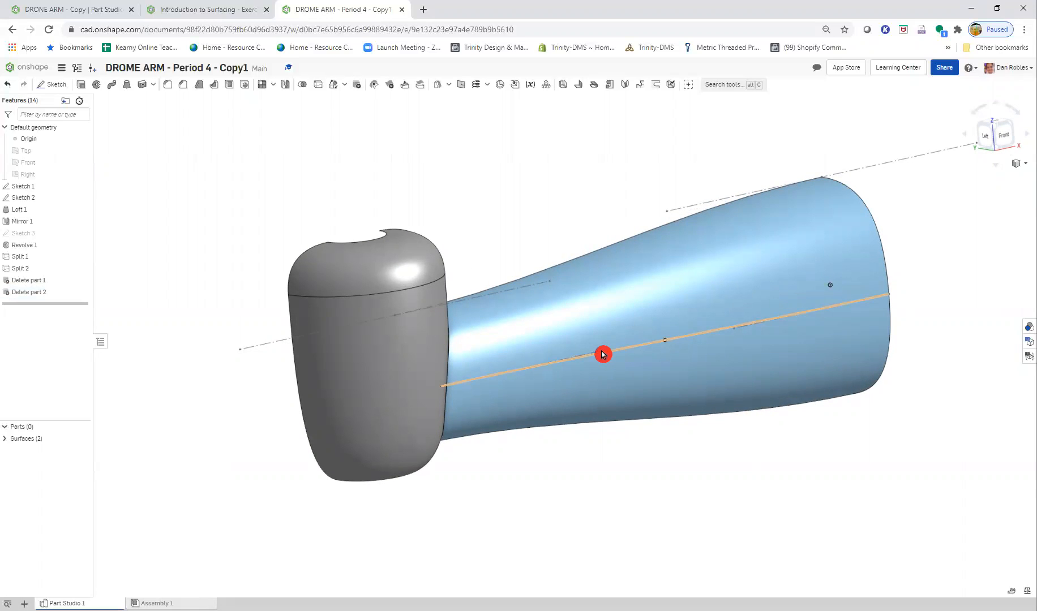
- Check the Step 12 slide and combine the arm surface and the revolved end surface with a Boolean Union
click(232, 9)
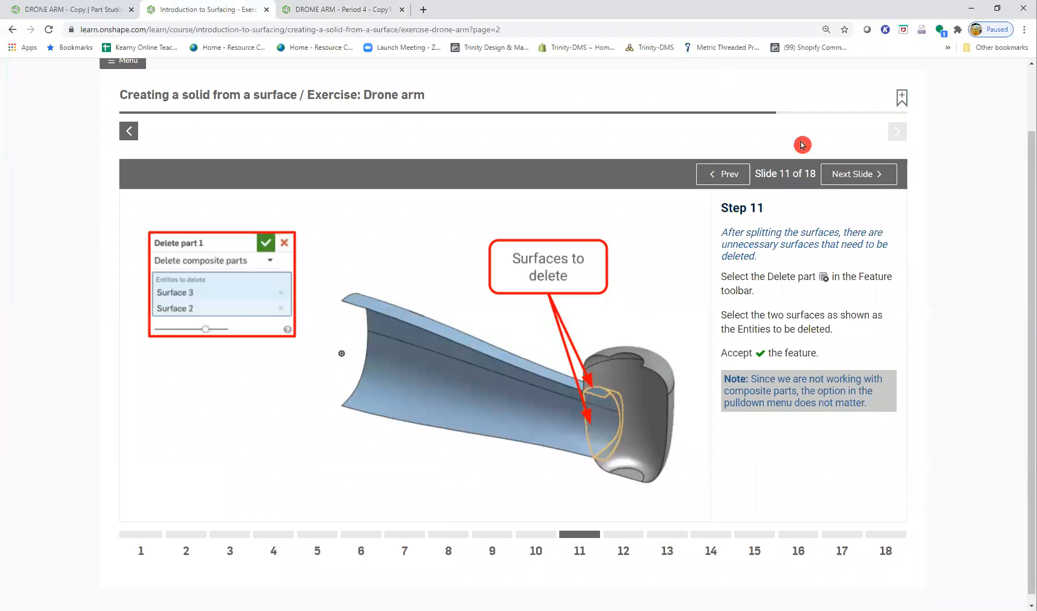
click(860, 174)
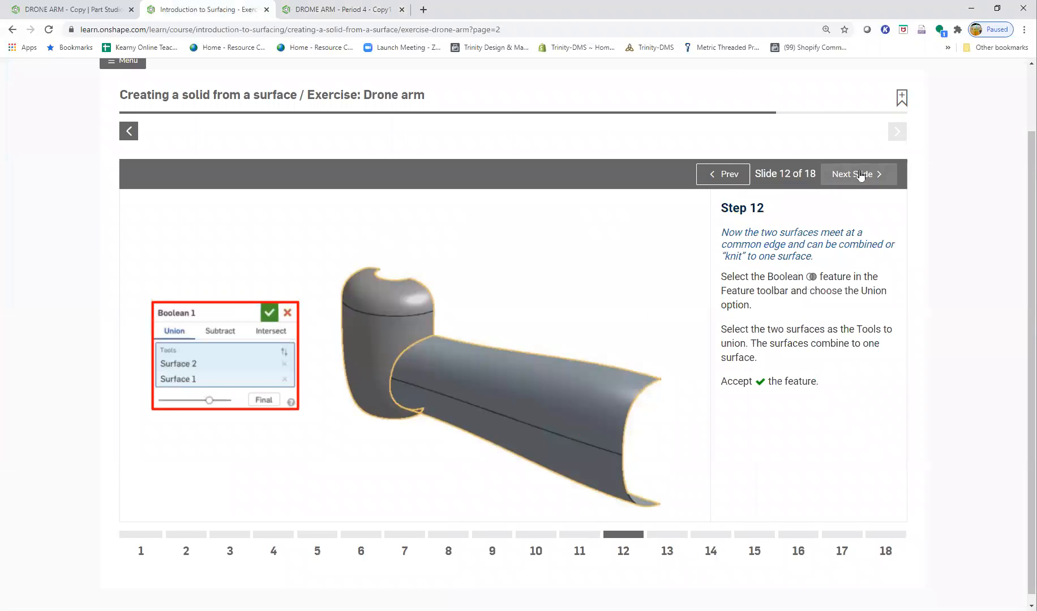
click(372, 357)
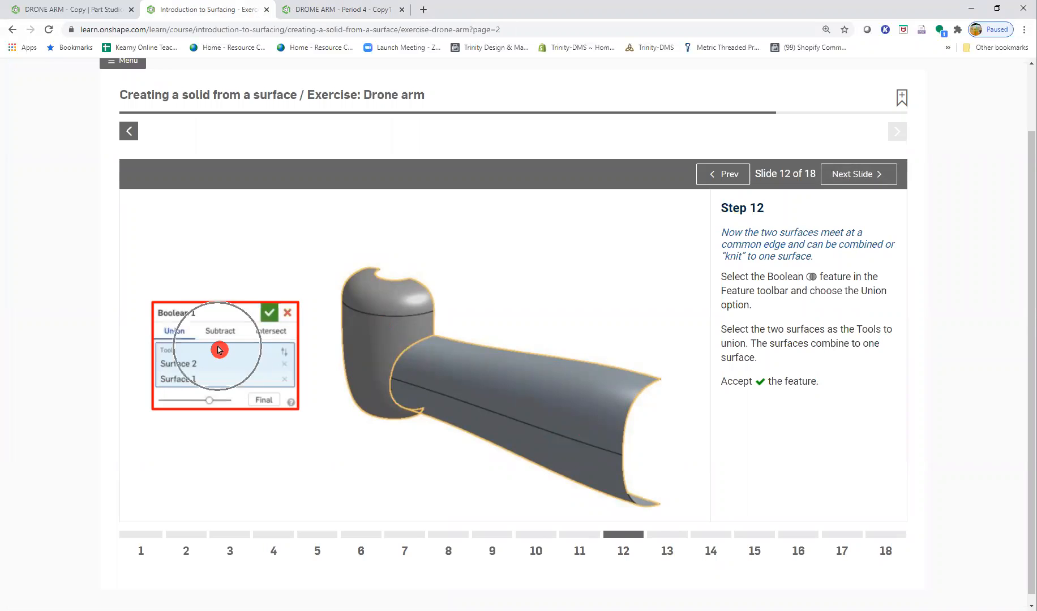
click(359, 9)
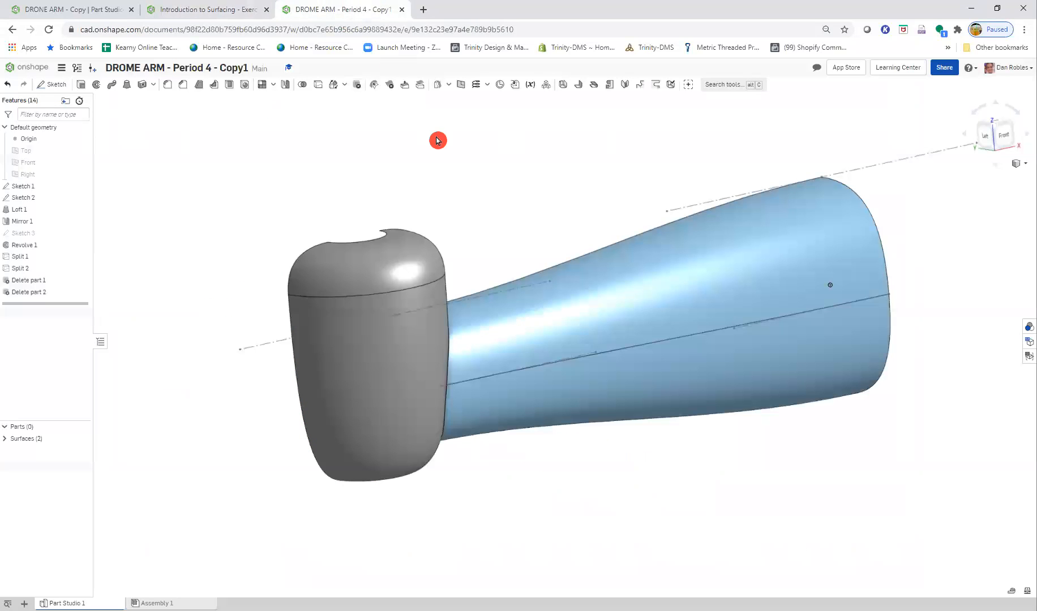
click(303, 86)
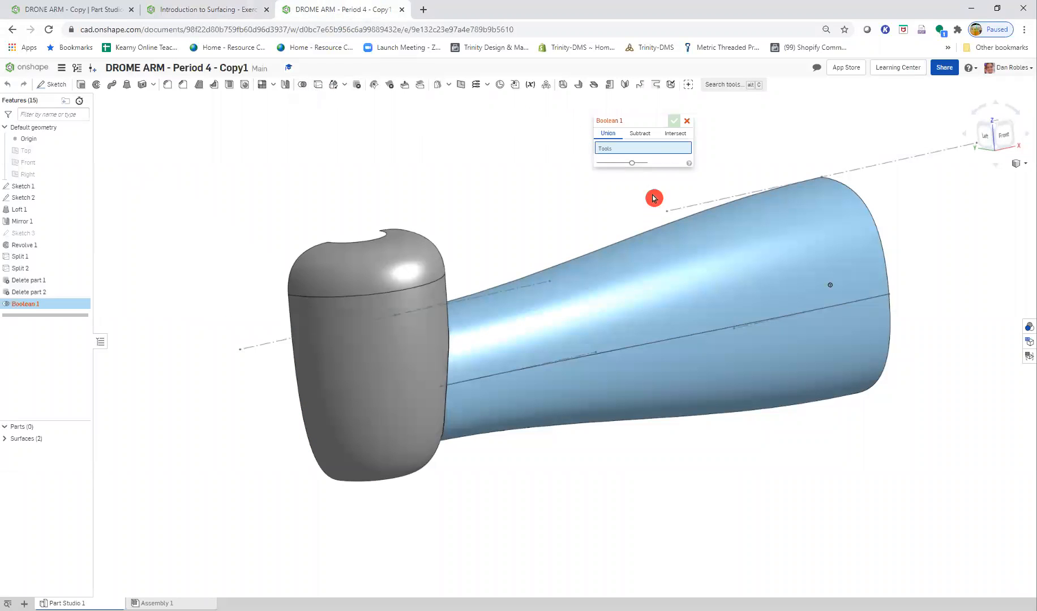
click(609, 294)
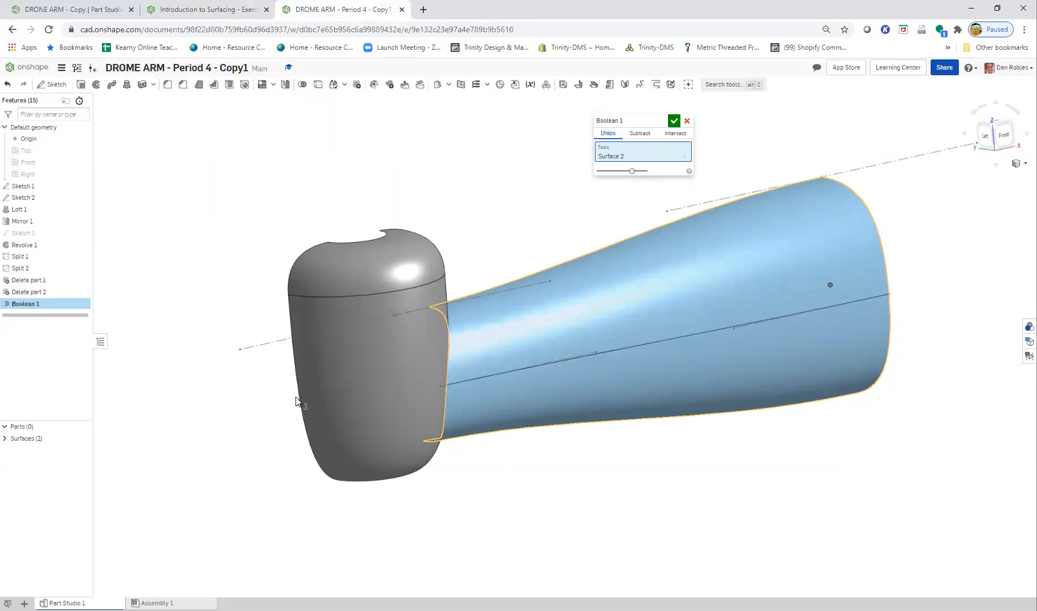
click(373, 386)
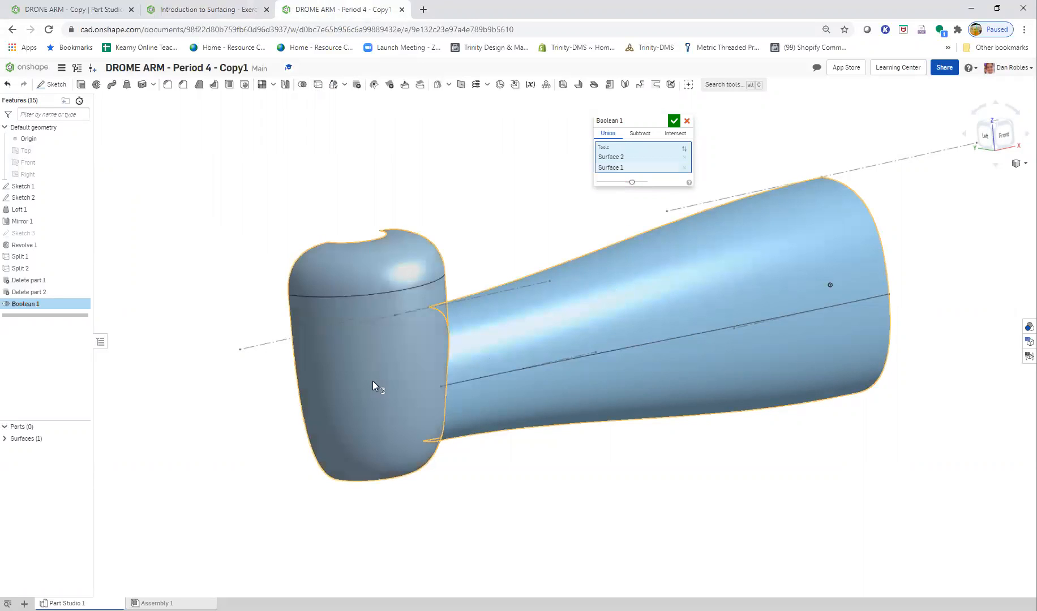
click(673, 122)
mouse_move(560, 377)
right_down()
mouse_move(546, 371)
mouse_move(468, 405)
mouse_move(427, 450)
mouse_move(396, 435)
mouse_move(491, 410)
mouse_move(534, 370)
mouse_move(584, 384)
mouse_move(574, 398)
mouse_move(566, 390)
right_up()
- Check the Step 13 slide and fillet the edge between arm and revolved end with a 5 mm circular radius and tangent propagation
click(212, 9)
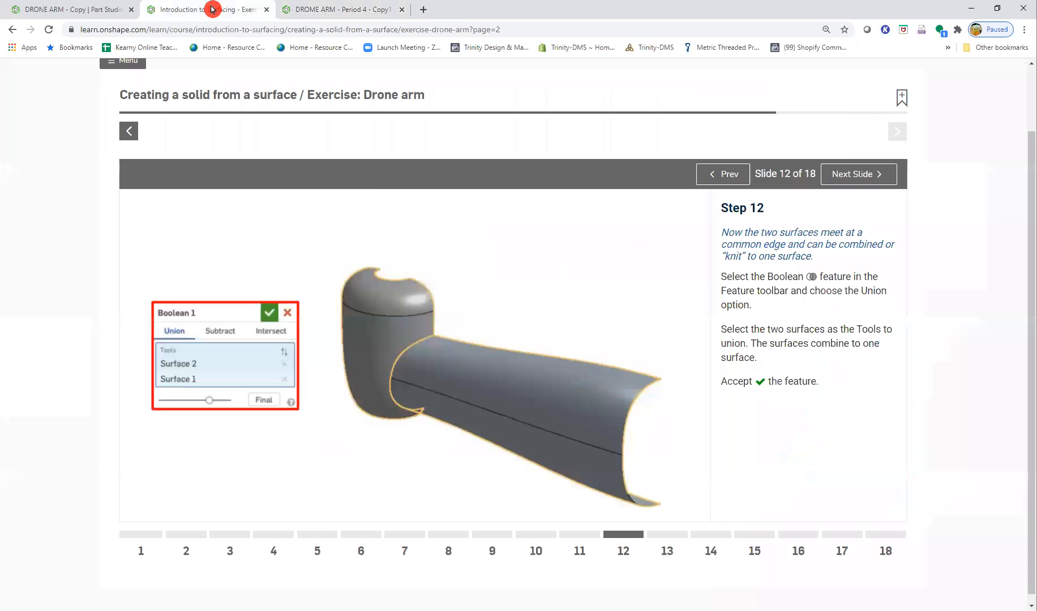
click(852, 179)
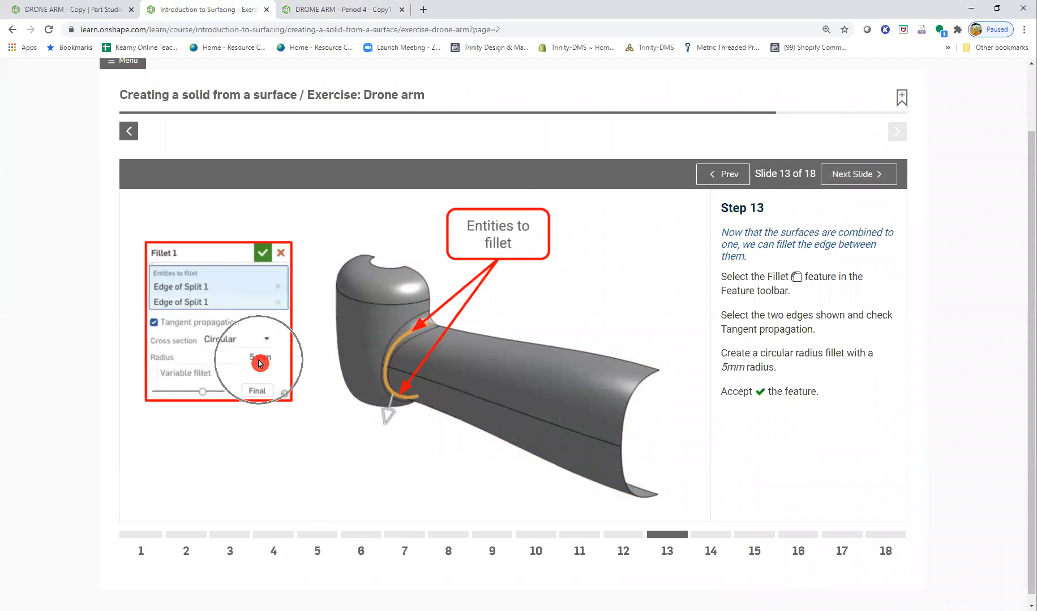
click(336, 13)
right_drag(519, 383, 467, 386)
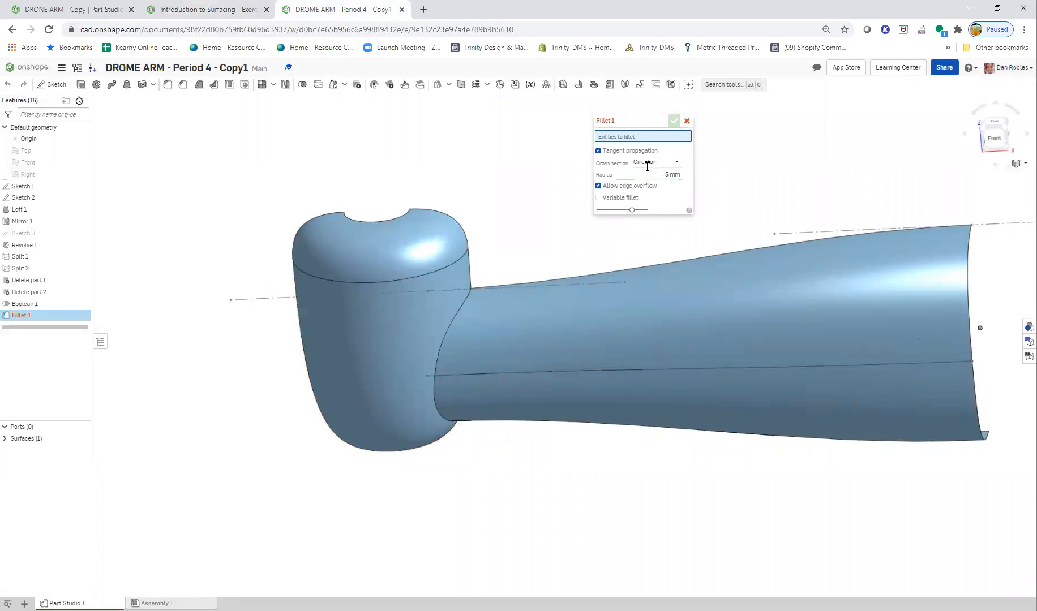
click(462, 311)
click(673, 121)
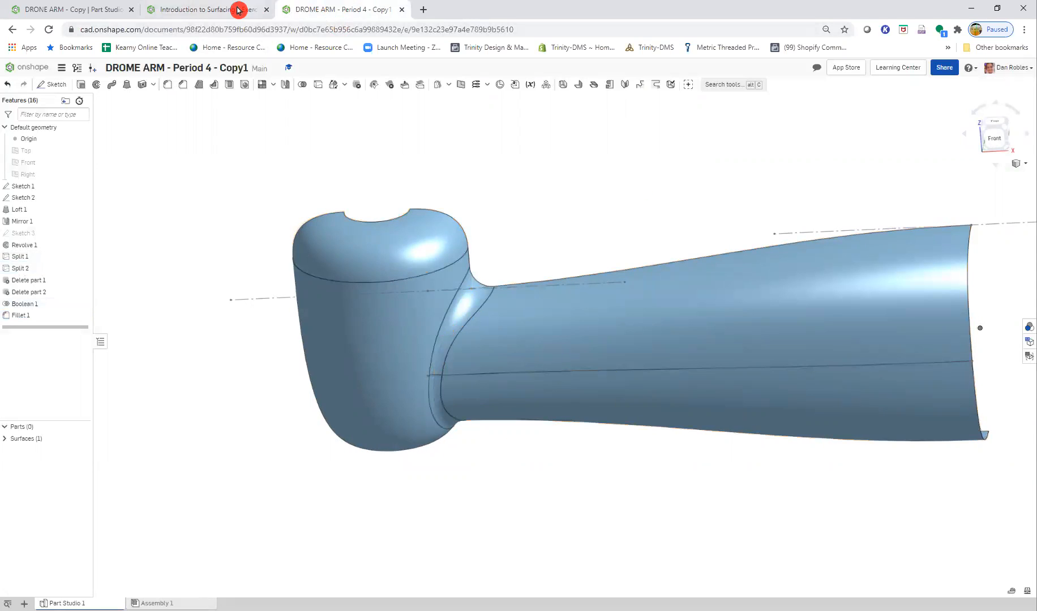
- Check the Step 14 slide and add a plane using two end vertices and an edge point on the revolved end's top opening
click(237, 10)
click(845, 173)
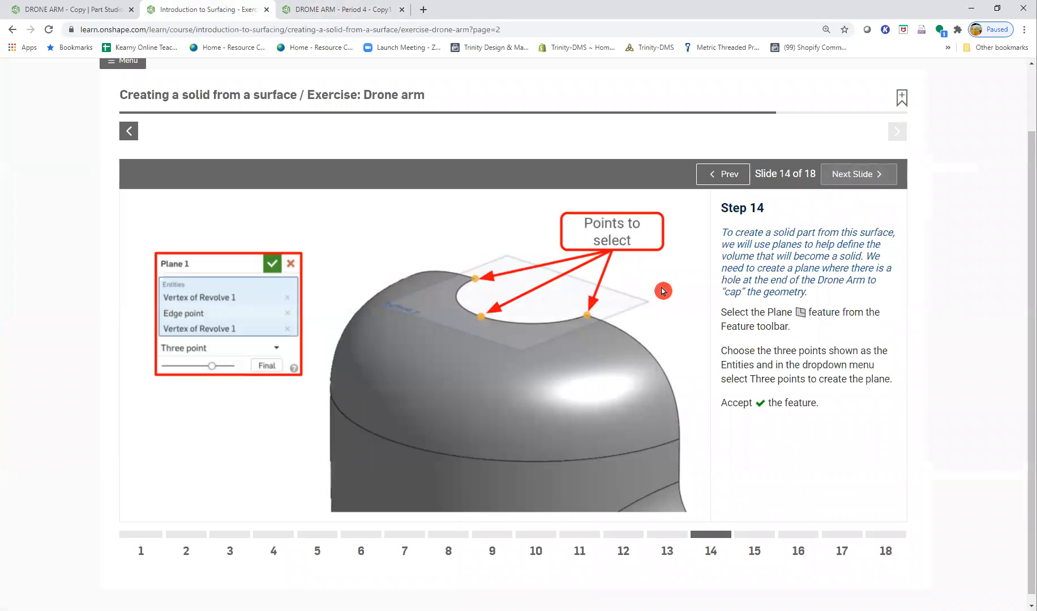
click(326, 9)
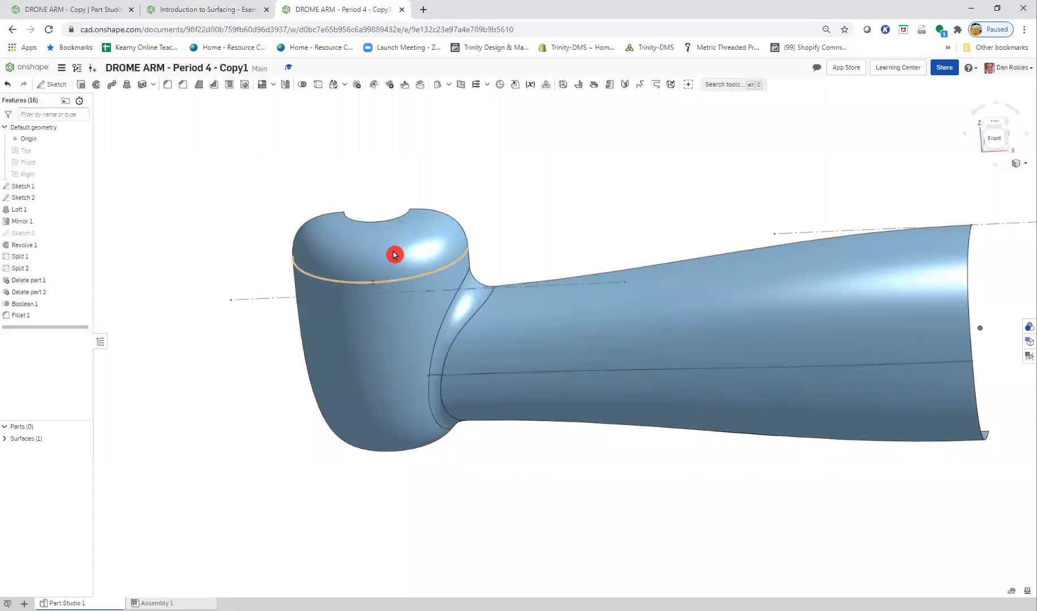
mouse_move(387, 230)
right_down()
mouse_move(370, 273)
mouse_move(441, 272)
mouse_move(424, 310)
mouse_move(384, 210)
right_up()
scroll(384, 211, up, 6)
middle_drag(473, 152, 465, 243)
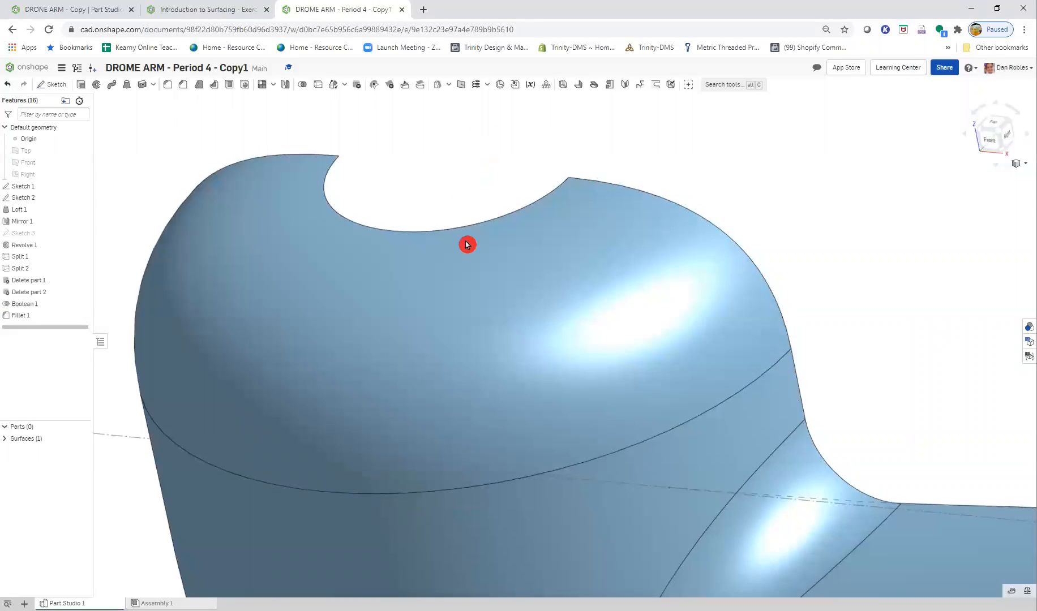
click(460, 86)
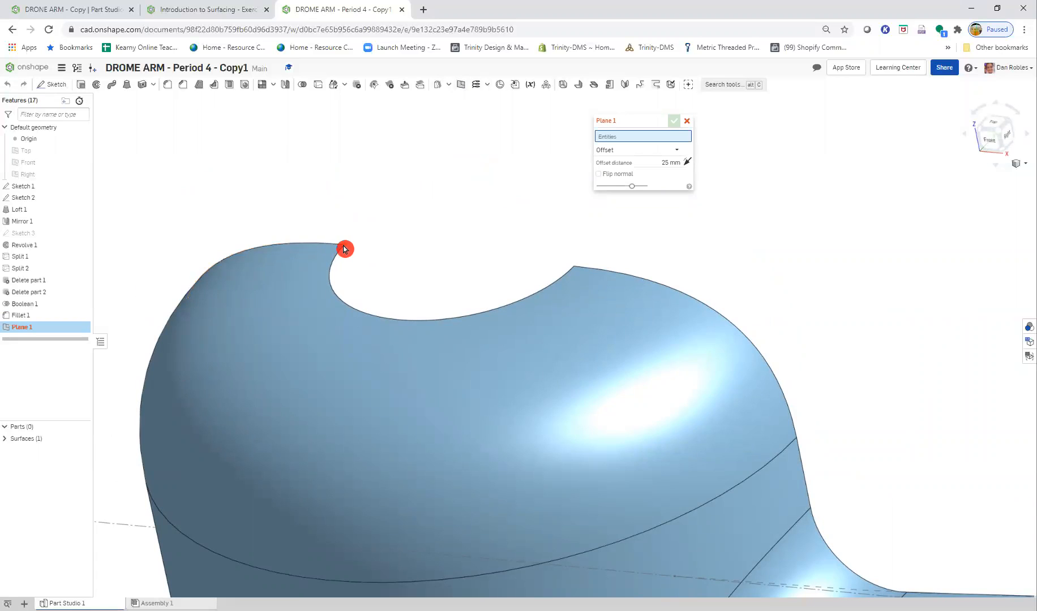
click(397, 320)
click(573, 266)
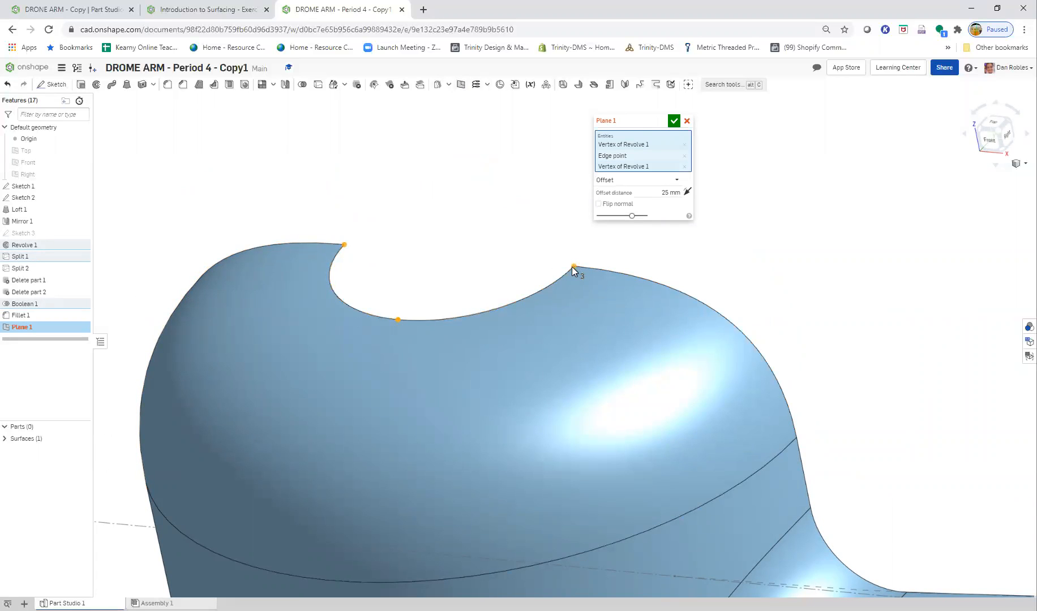
click(620, 128)
click(659, 158)
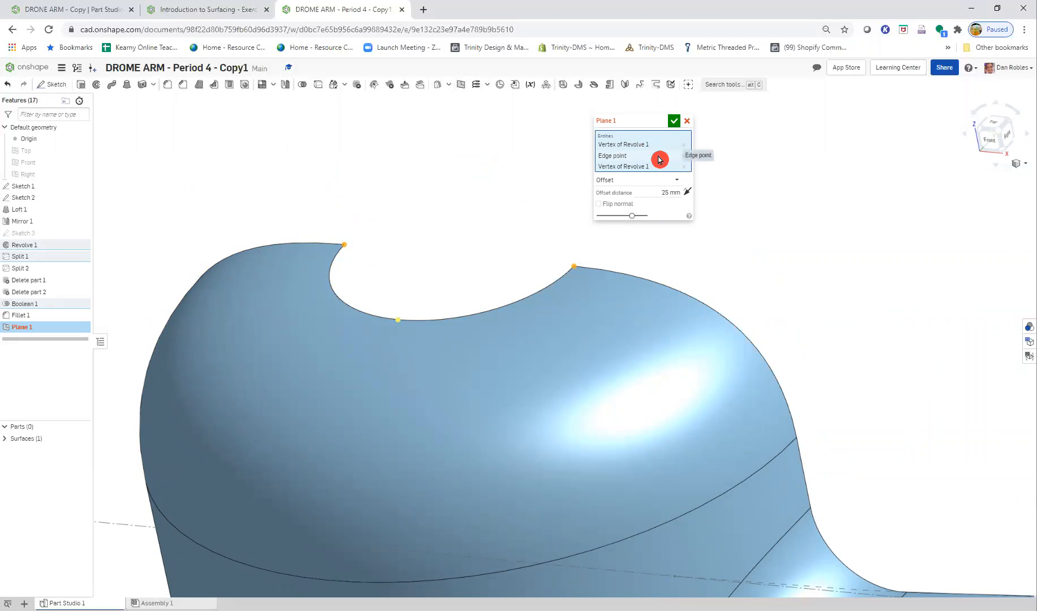
click(675, 124)
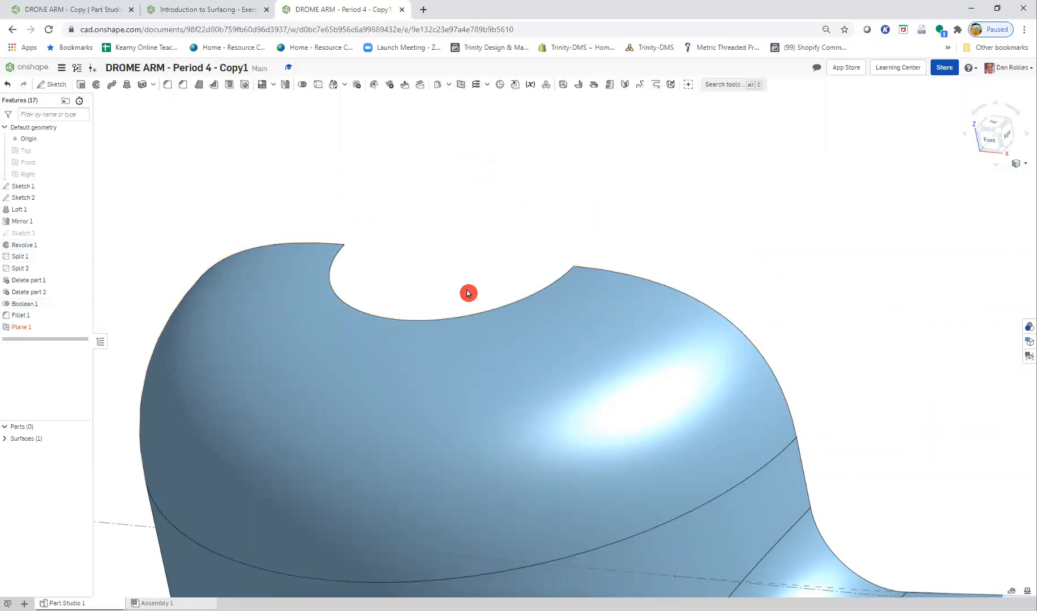
- Compare the new plane with the Step 14 slide and change its plane type to Three point
right_click(41, 328)
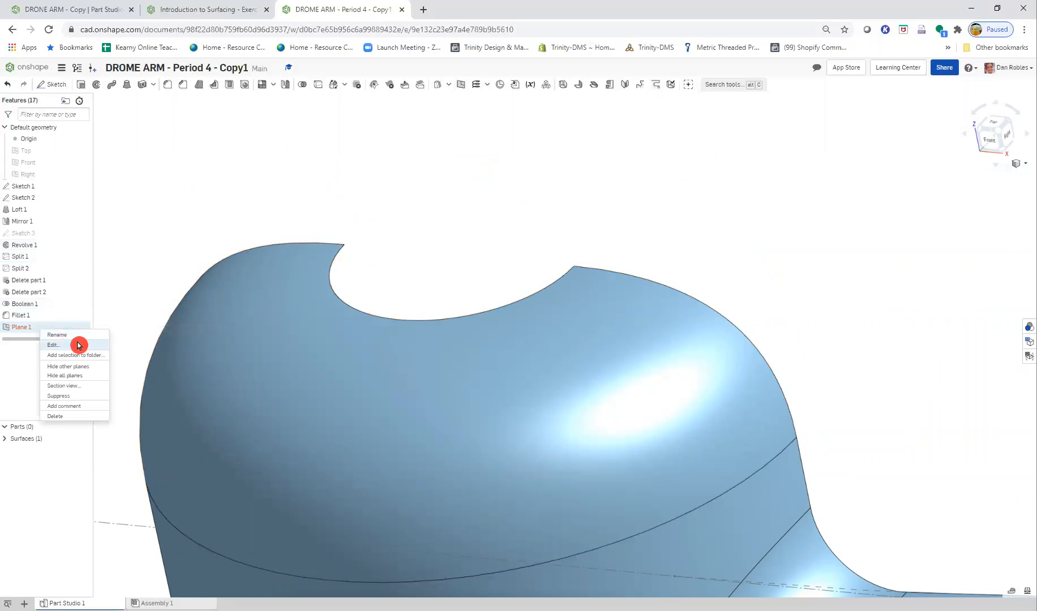
click(54, 345)
click(233, 15)
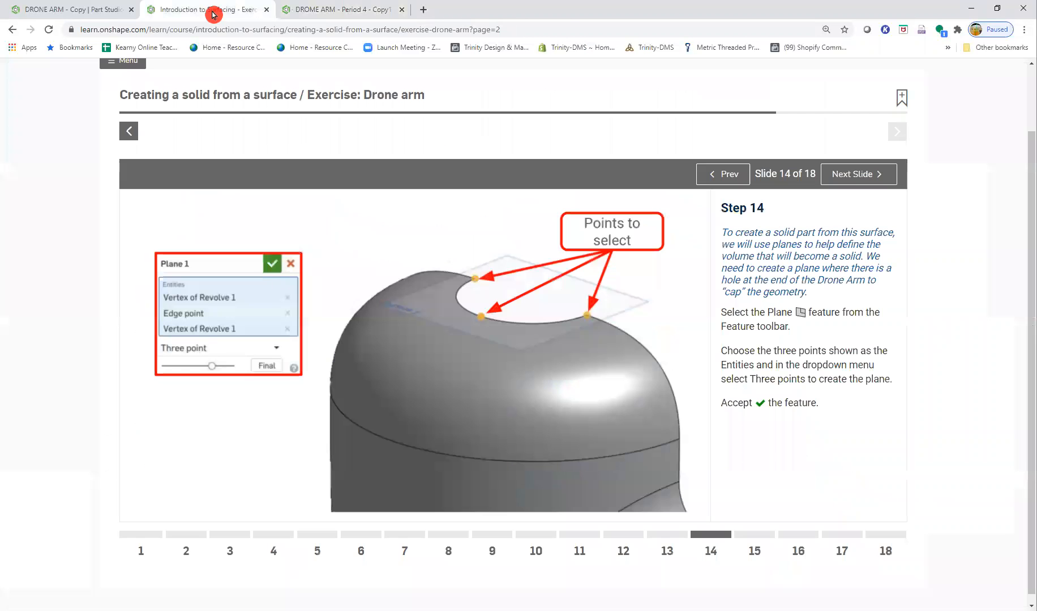
click(317, 10)
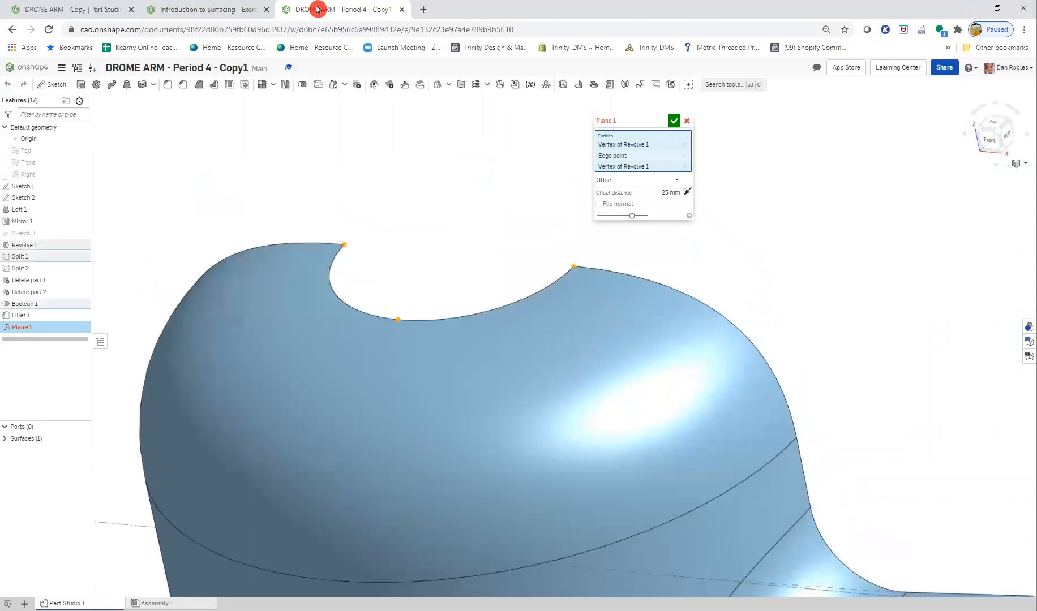
click(617, 179)
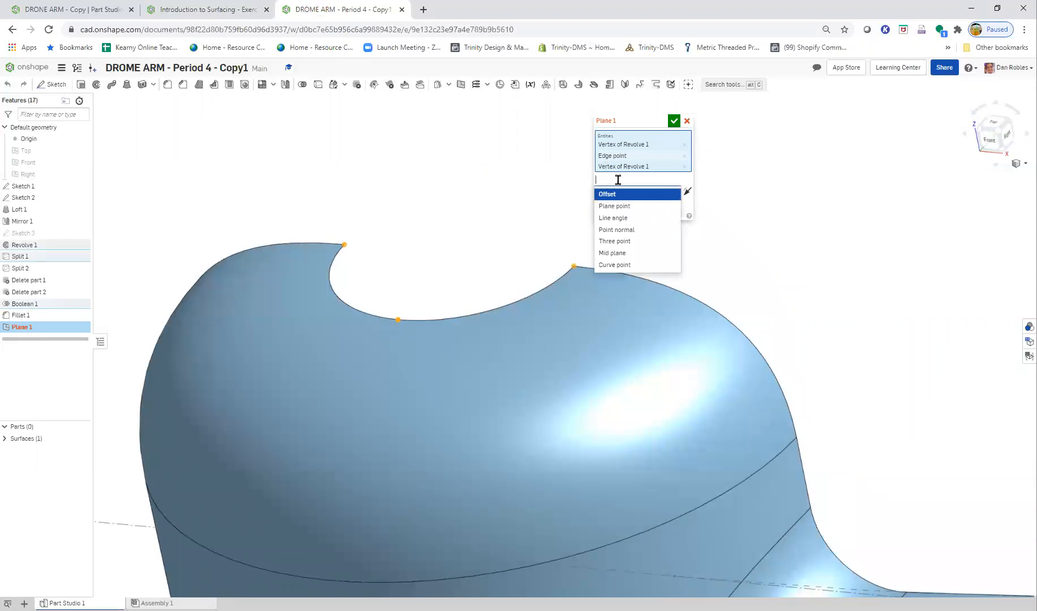
click(655, 241)
click(675, 122)
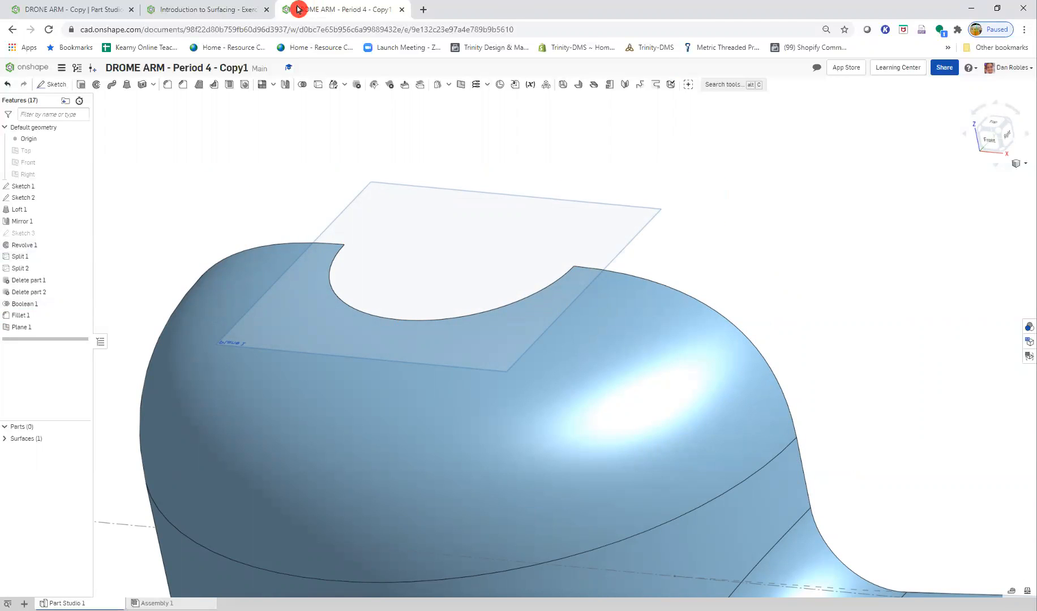
- Open the Step 15 slide on enclosing the surface and planes into a solid part
click(186, 10)
click(881, 176)
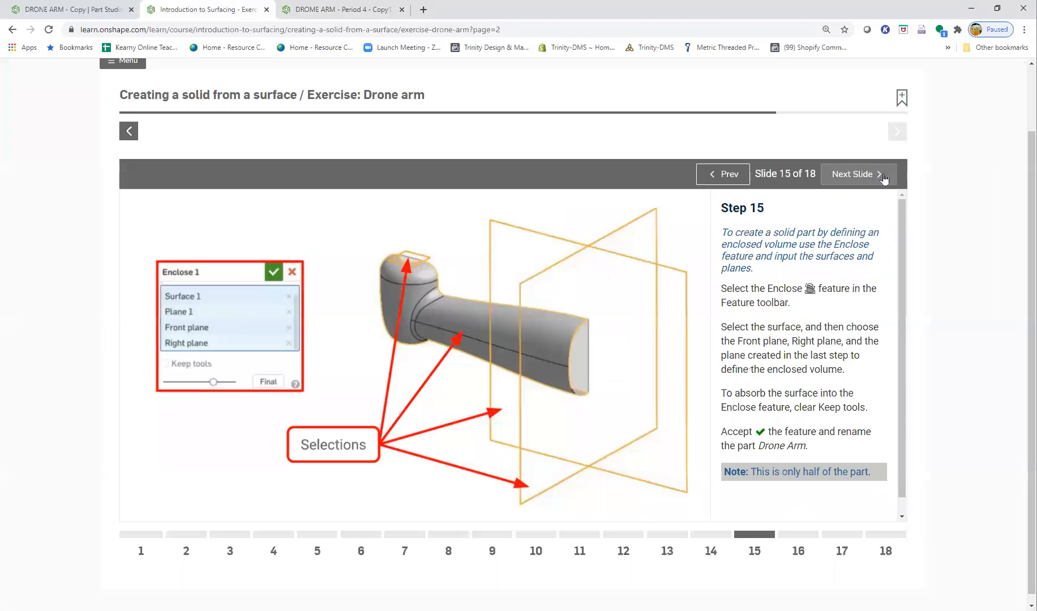
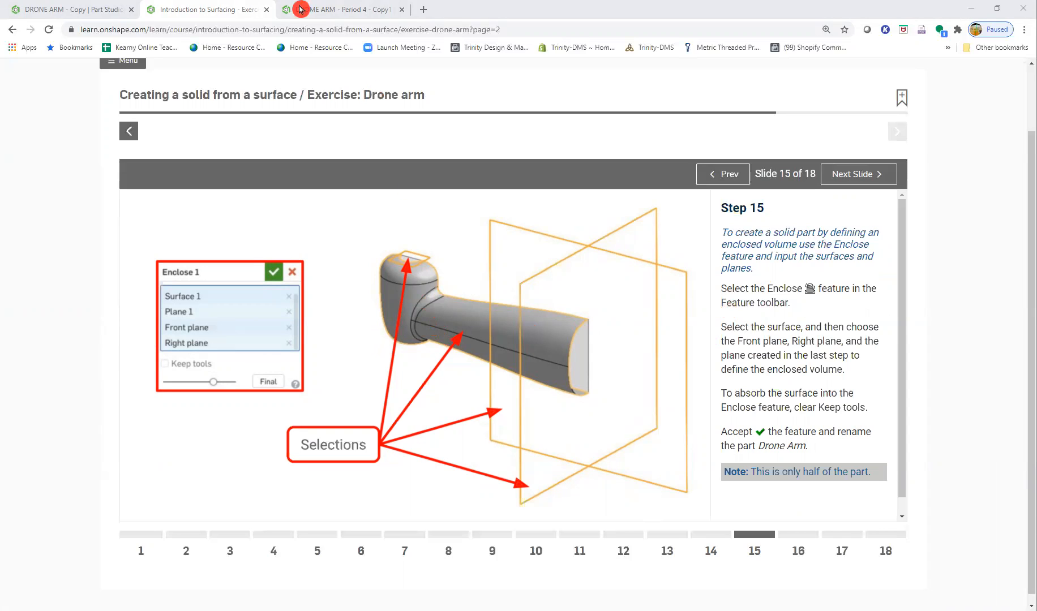
- Start an Enclose feature in the drone arm copy and select the plane capping the revolved end's top opening
click(331, 12)
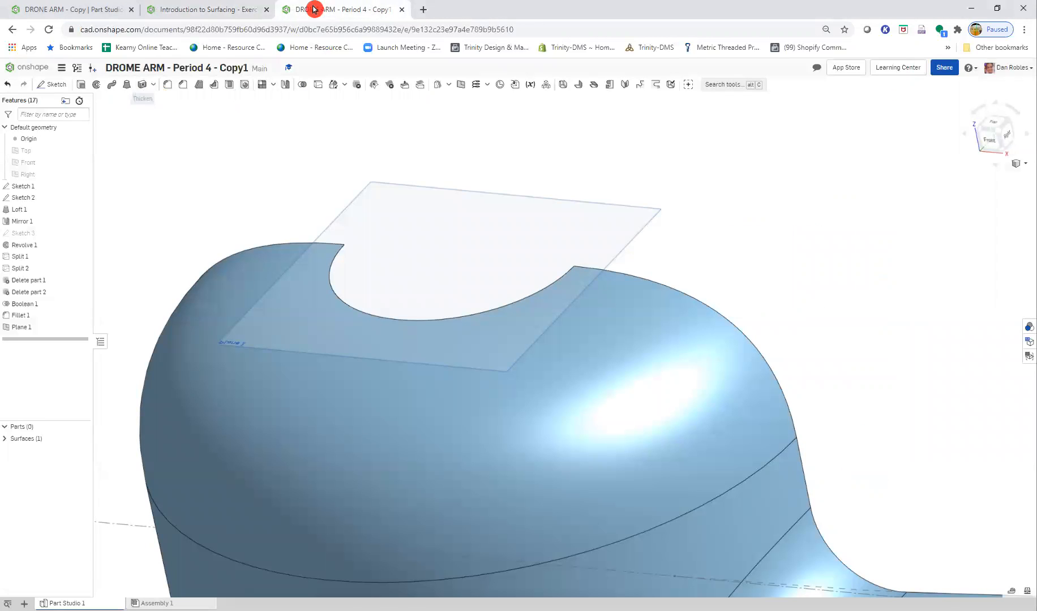
click(231, 10)
click(307, 9)
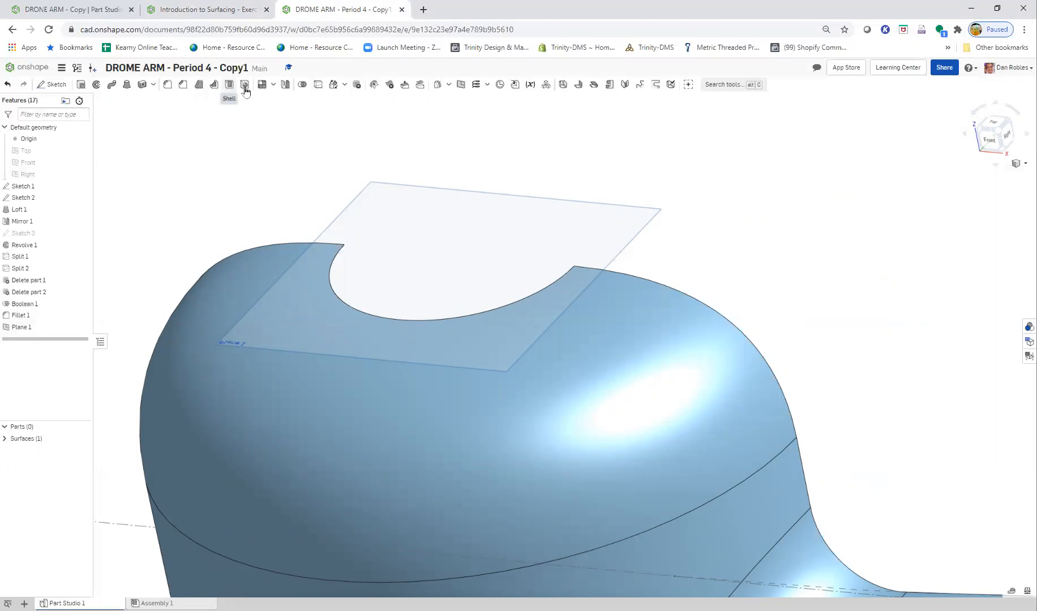
click(155, 85)
click(169, 114)
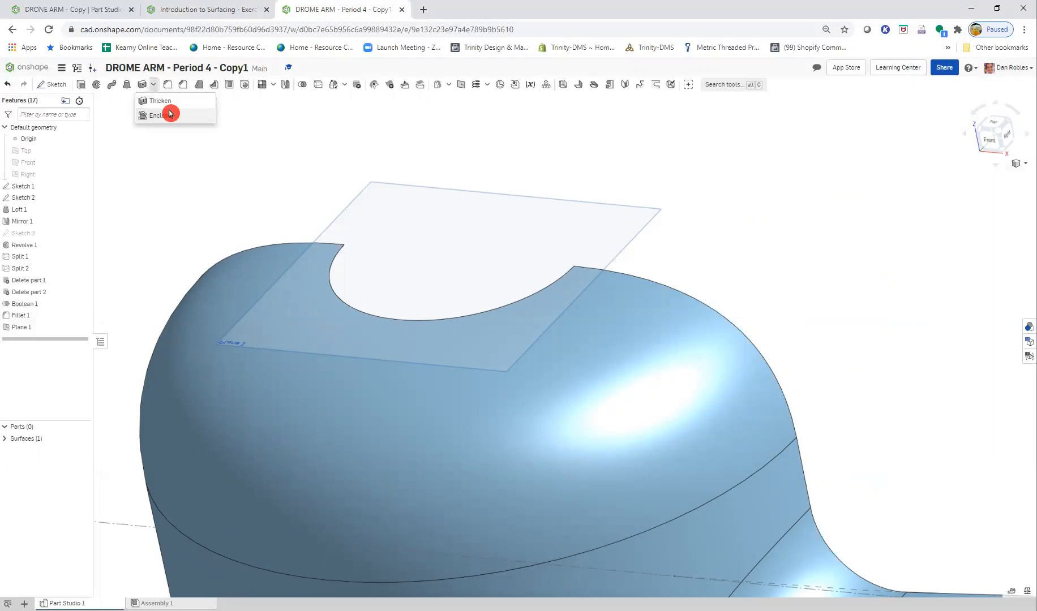
click(357, 213)
scroll(415, 237, down, 8)
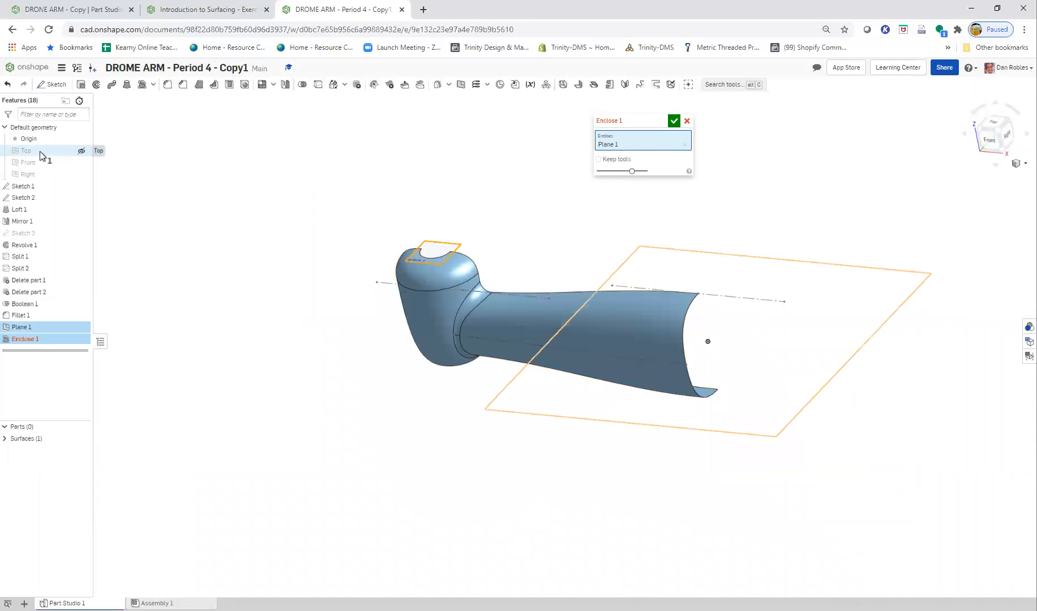
- Check the Step 15 slide, add the Right and Front planes to the Enclose entities, and accept the feature
click(201, 10)
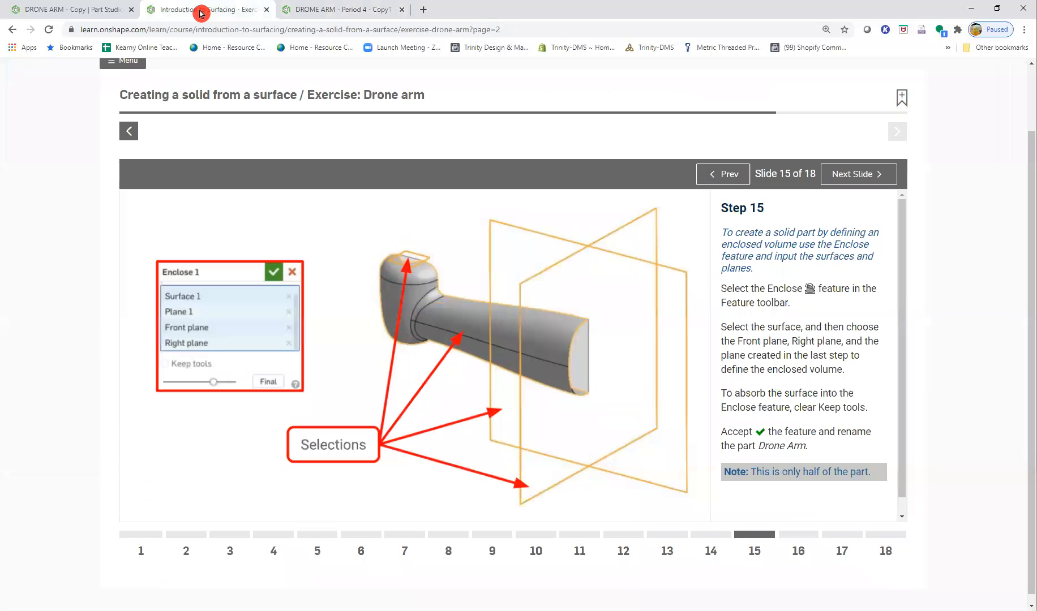
click(308, 10)
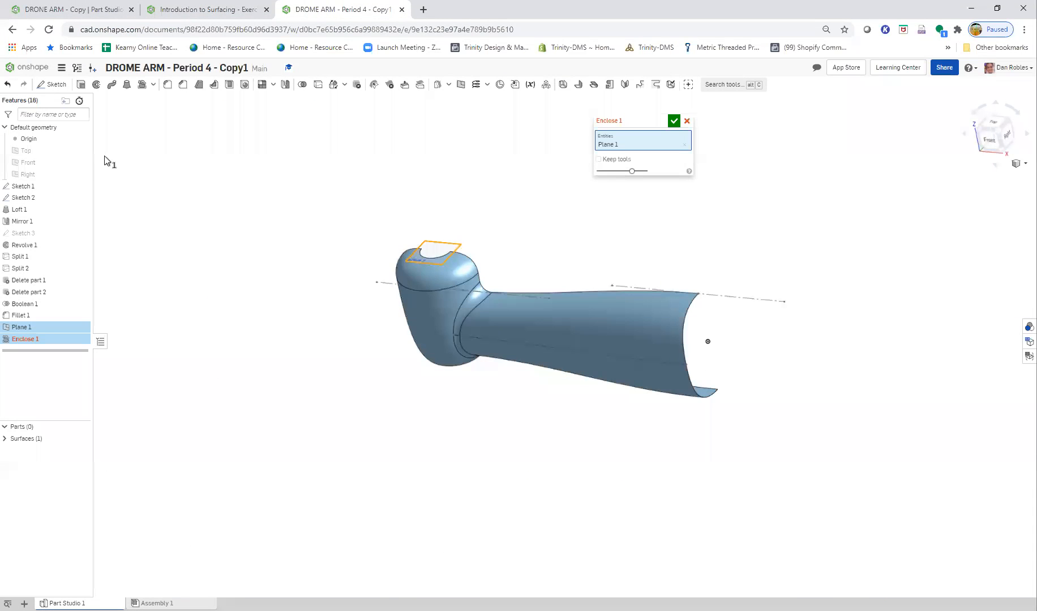
click(29, 173)
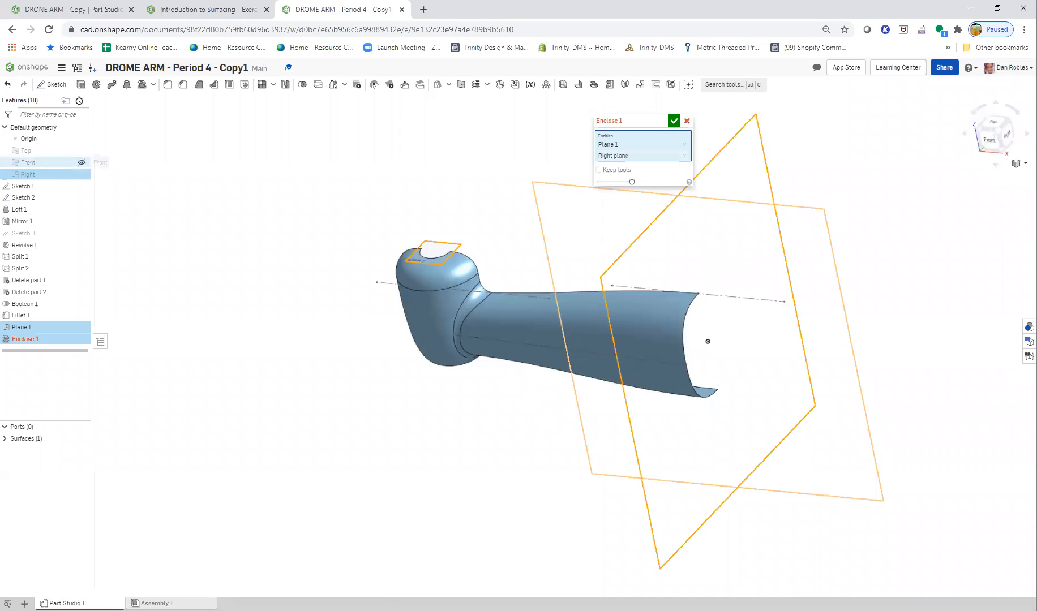
click(31, 162)
click(254, 10)
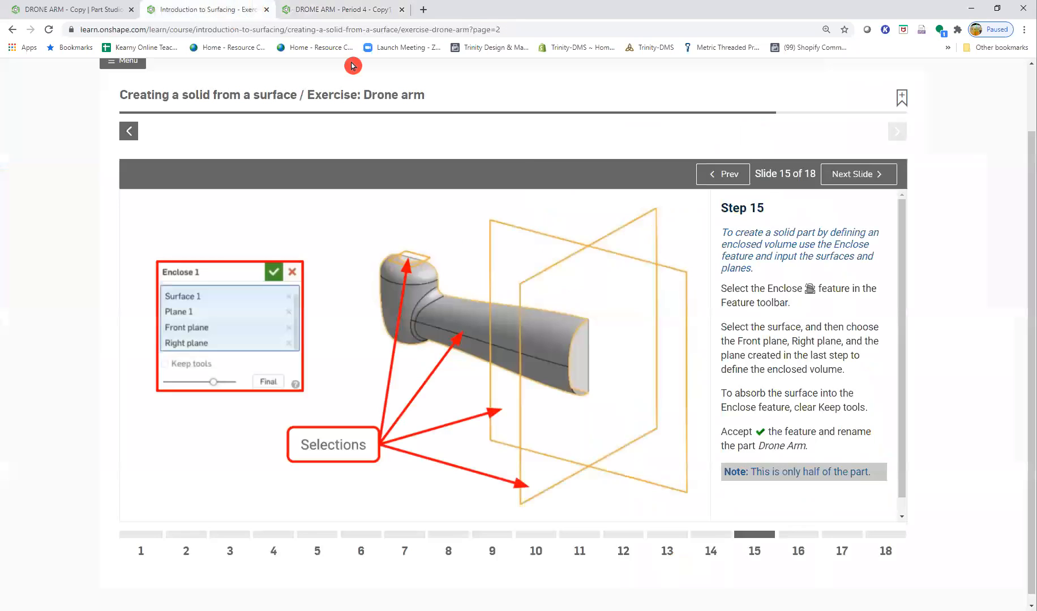
click(839, 176)
click(317, 9)
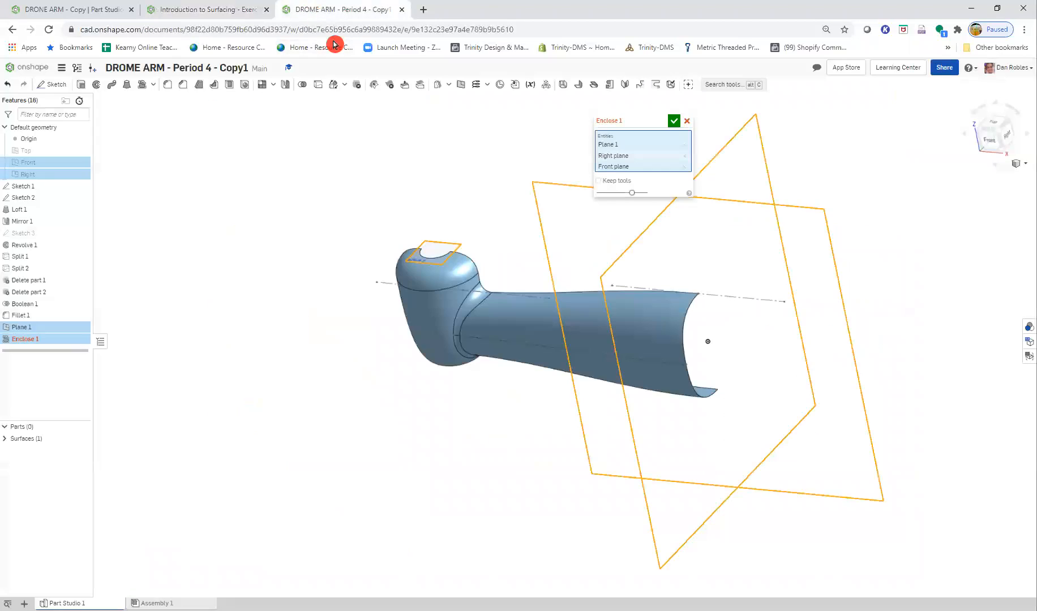
click(673, 121)
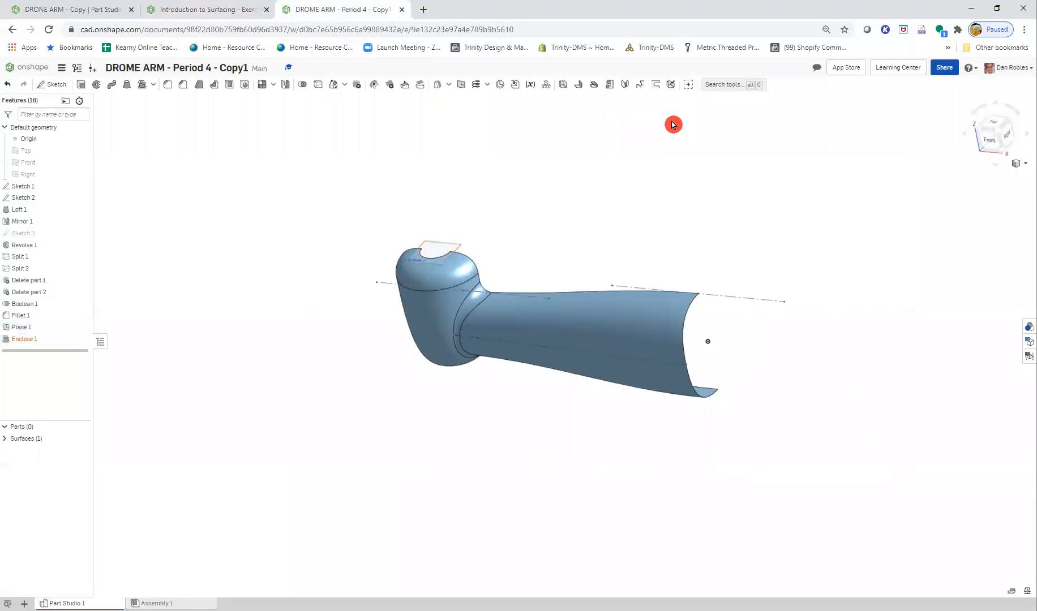
- Reopen the Enclose feature, compare it with the Step 15 slide, and add the arm's upper loft face to its entities
right_click(79, 341)
click(85, 353)
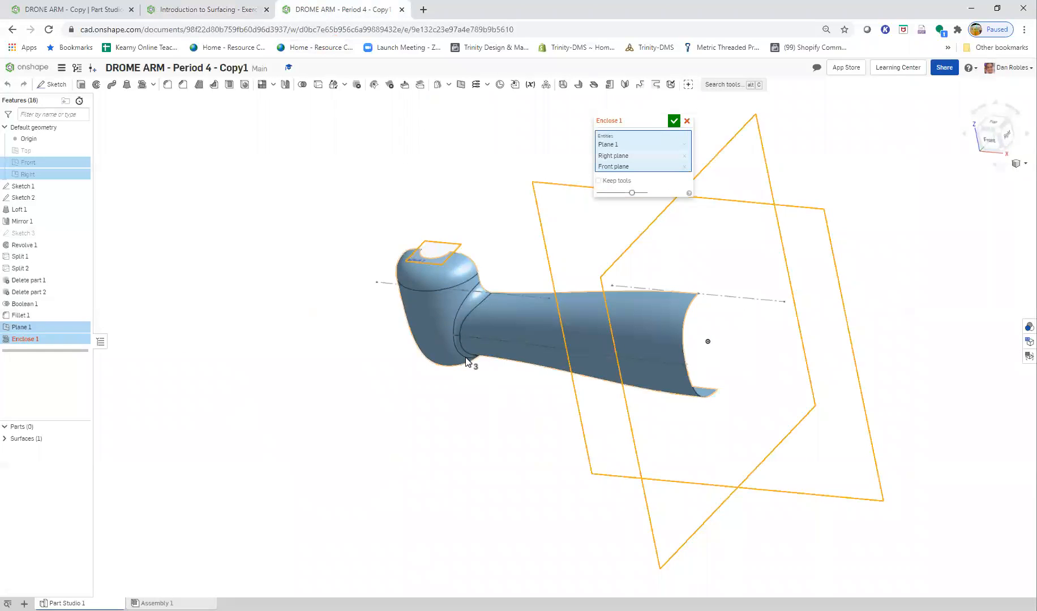
right_drag(488, 417, 351, 396)
click(213, 9)
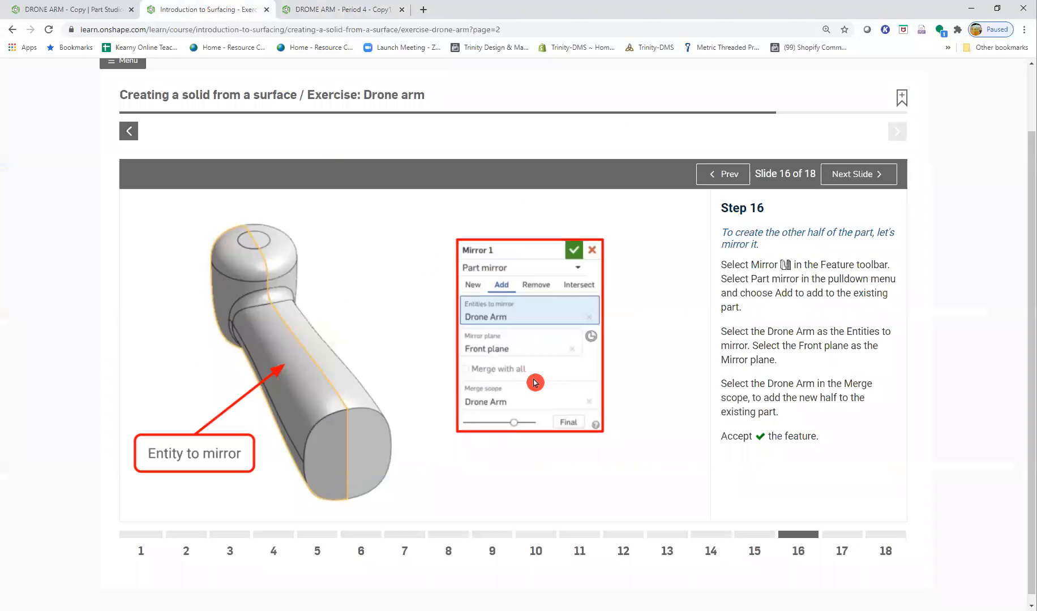
click(715, 175)
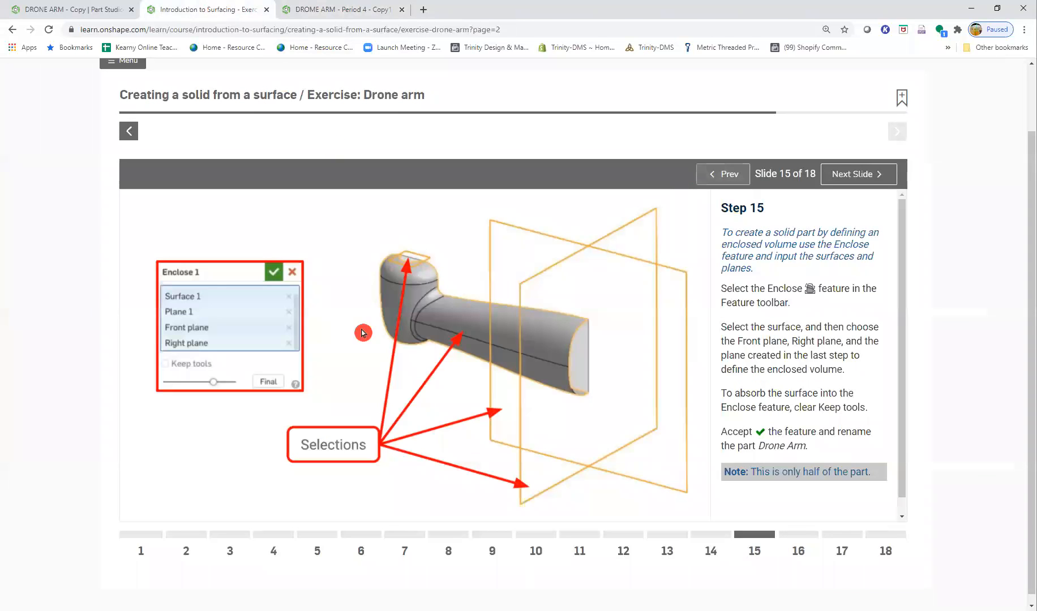
click(348, 15)
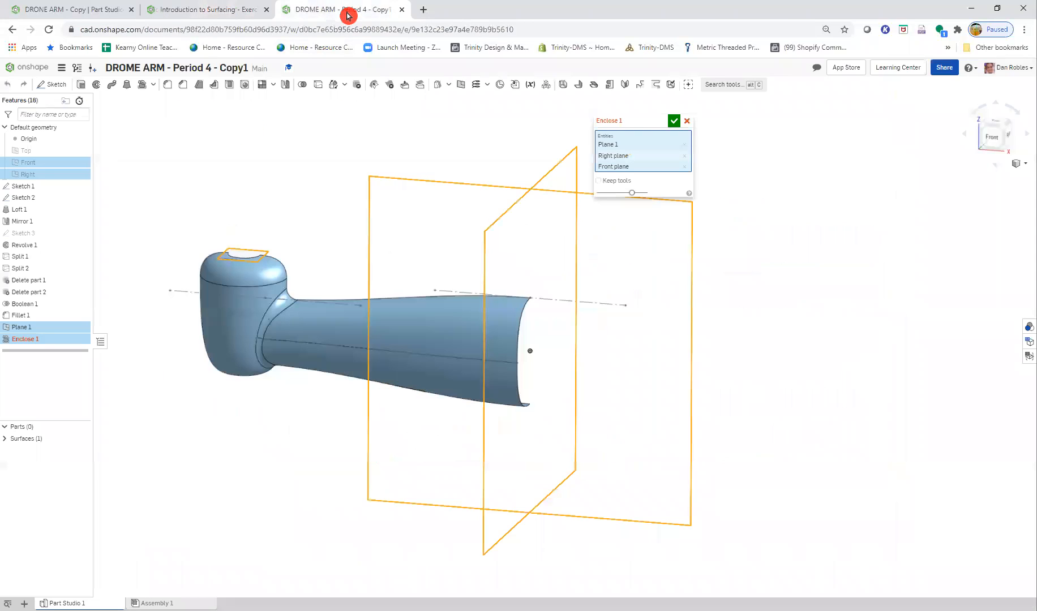
click(339, 341)
click(673, 123)
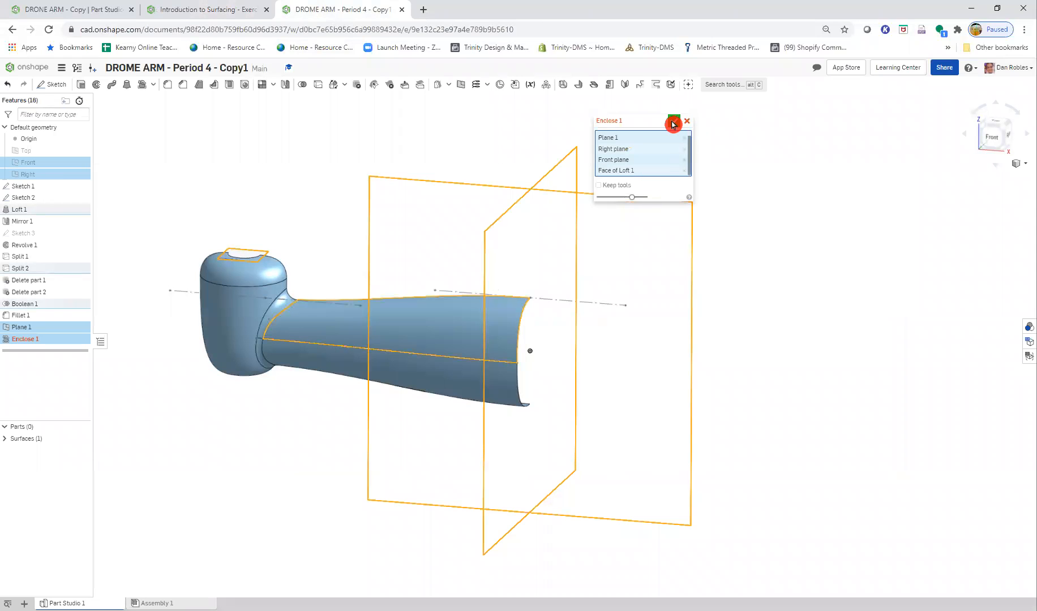
- Delete the Enclose feature from the part studio
right_click(47, 345)
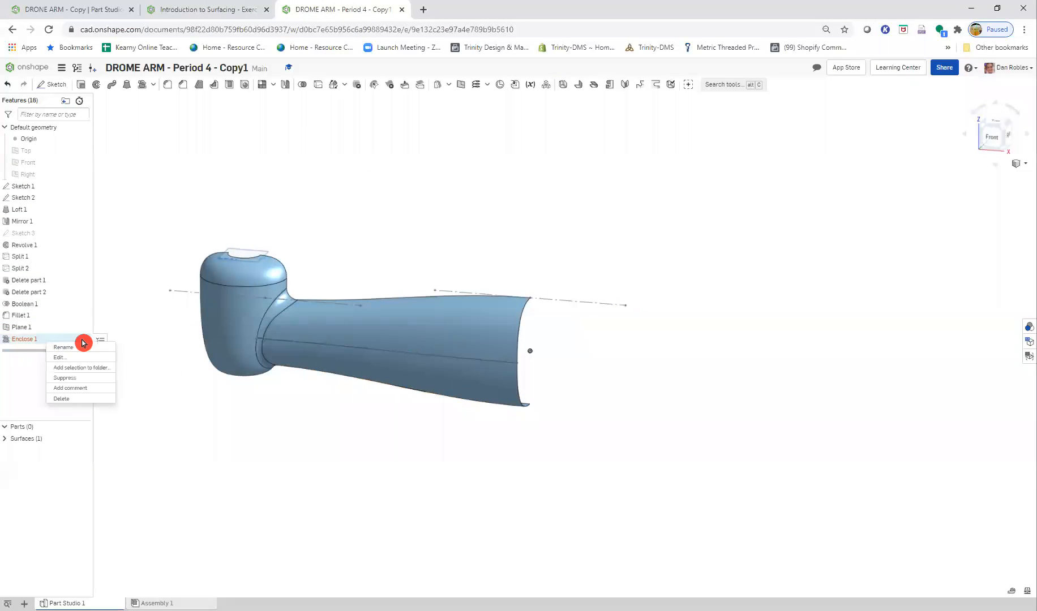
click(113, 359)
click(690, 120)
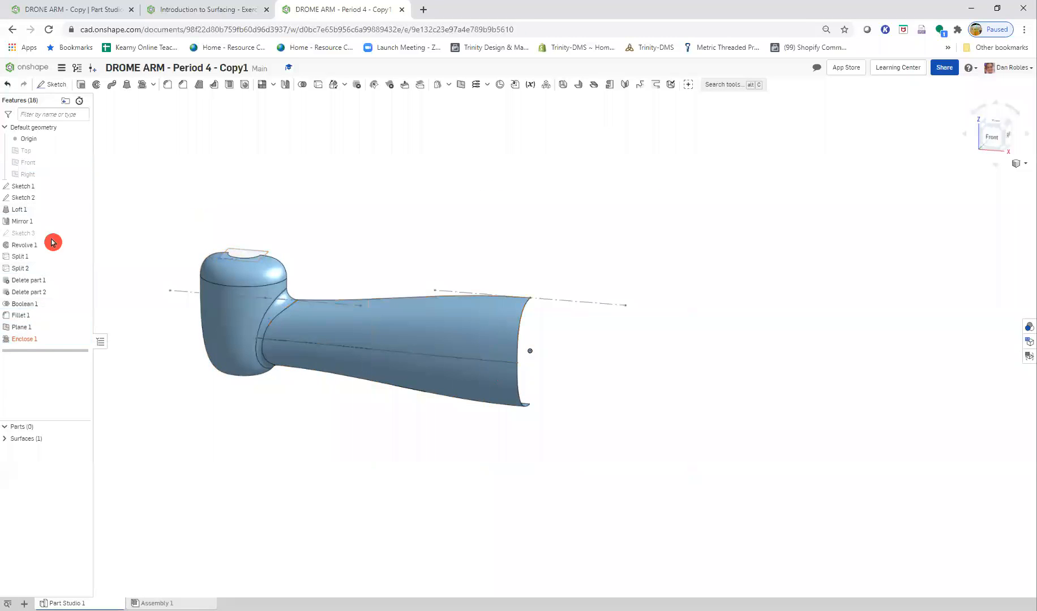
right_click(20, 340)
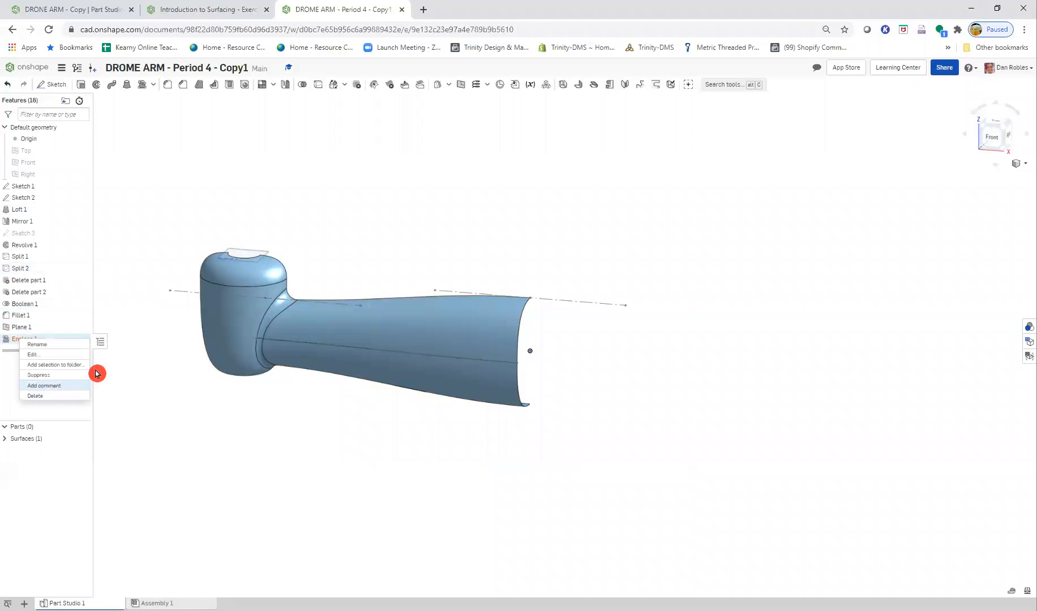
click(226, 229)
right_click(23, 339)
click(61, 394)
- Start a new Enclose feature, compare the capping-plane selection with the Step 15 slide, and clear that plane from the entities
middle_drag(173, 354, 353, 350)
scroll(319, 119, up, 1)
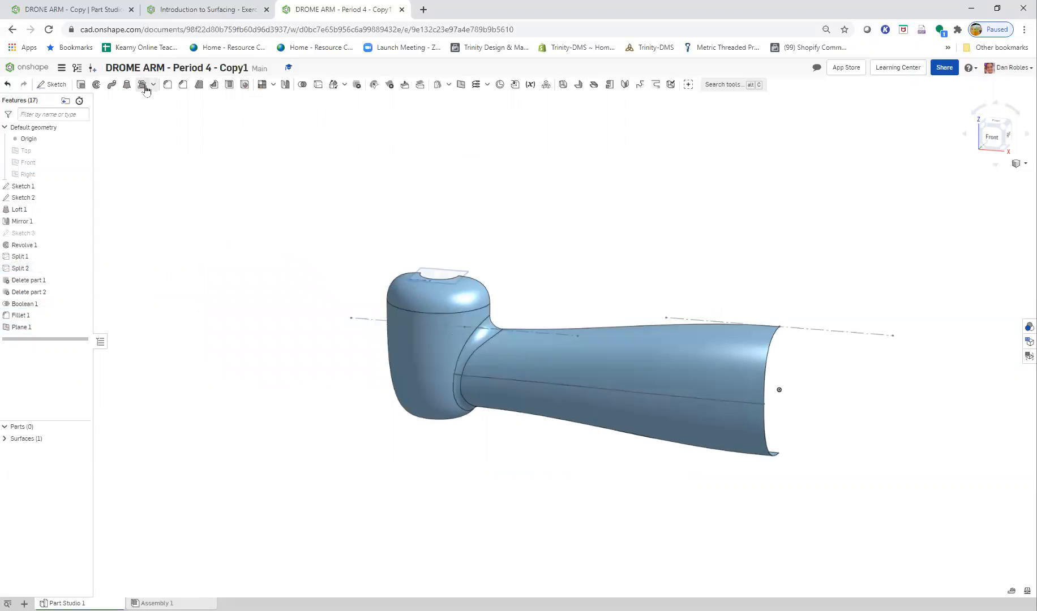
click(142, 84)
right_drag(479, 352, 474, 274)
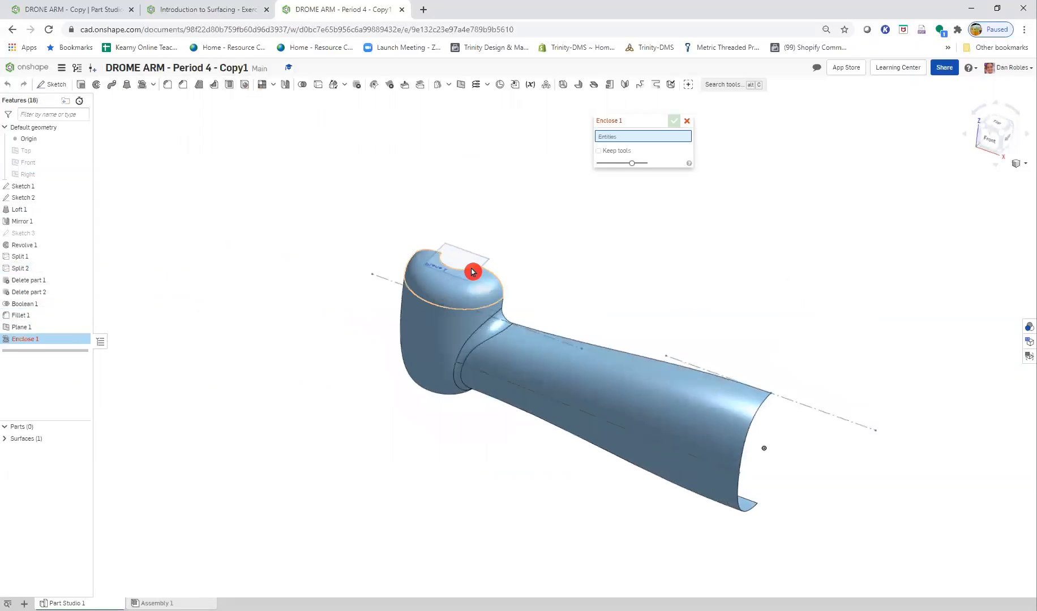
click(470, 261)
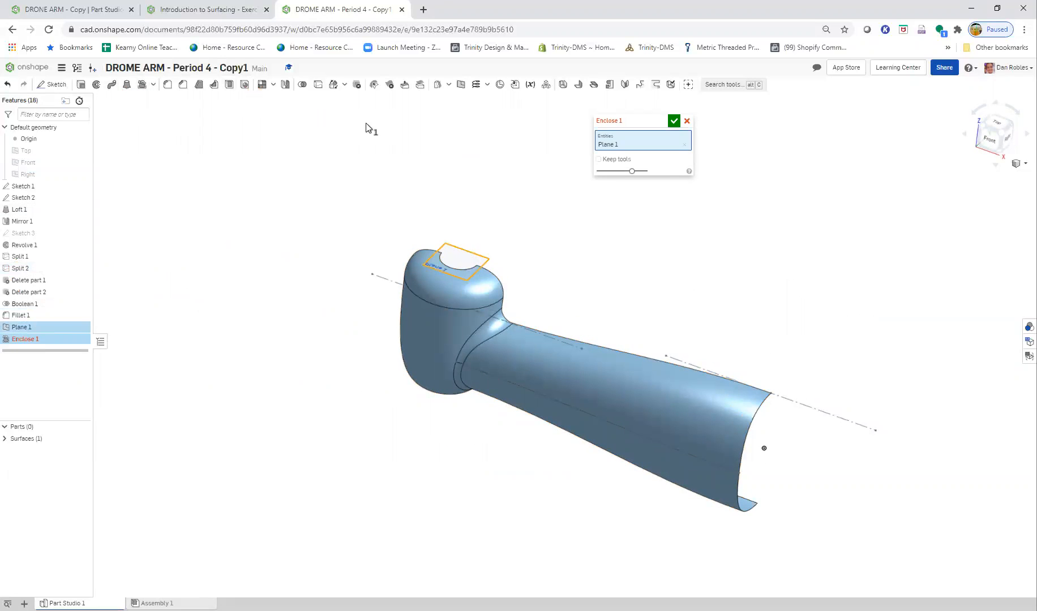
click(204, 9)
click(351, 10)
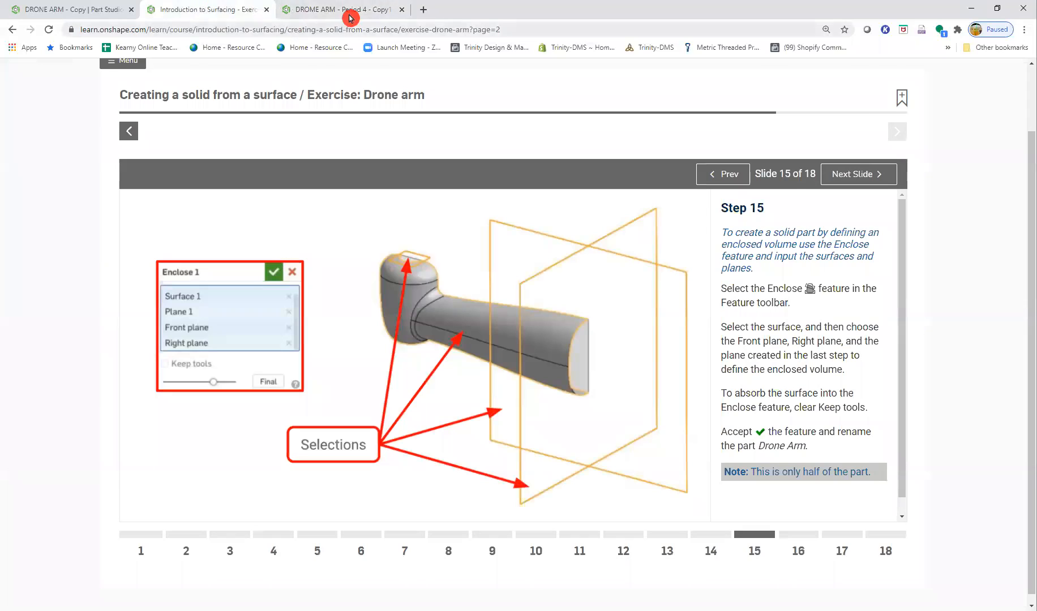
click(672, 146)
click(685, 146)
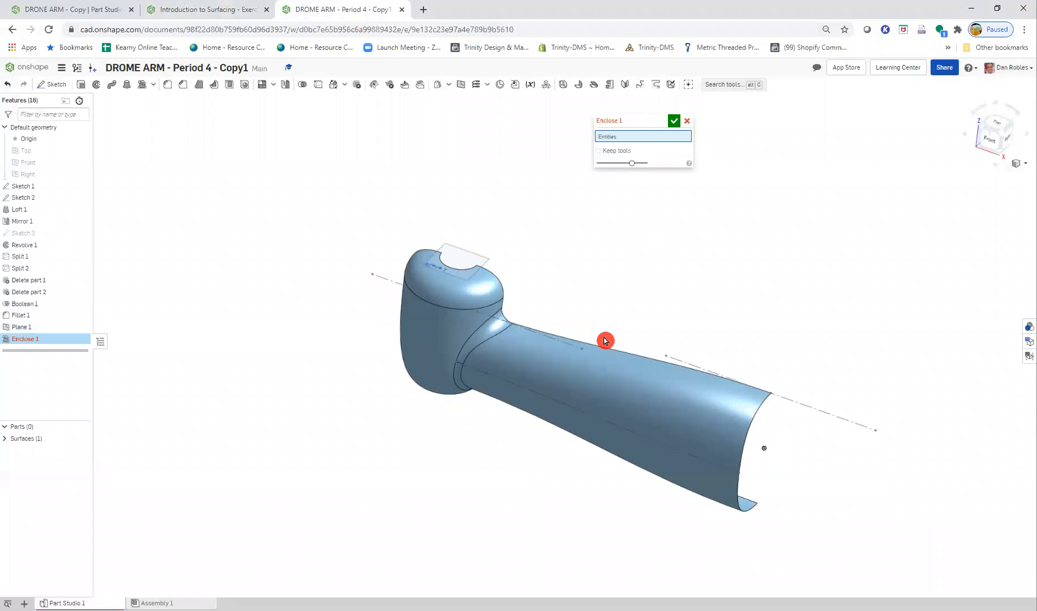
- Set the Enclose entities to the arm's upper loft face, the capping plane, the Right plane and the Front plane
click(556, 368)
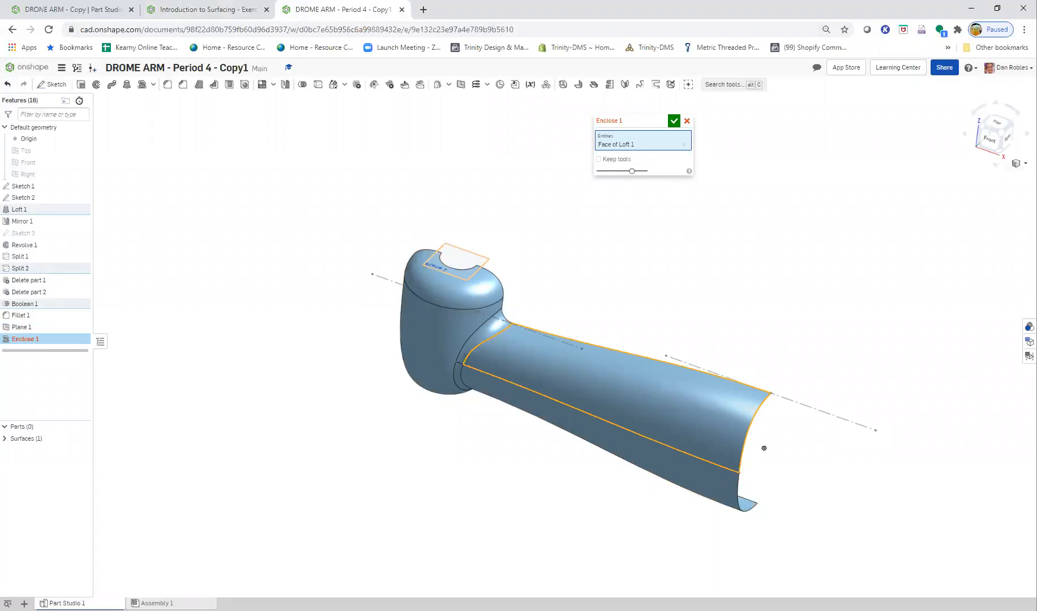
click(457, 260)
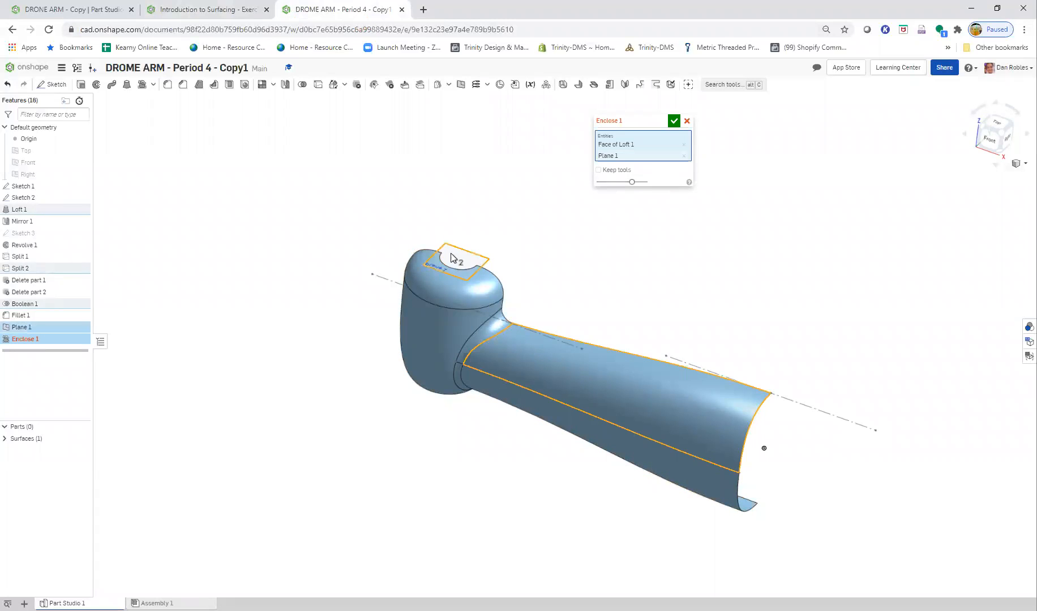
click(50, 174)
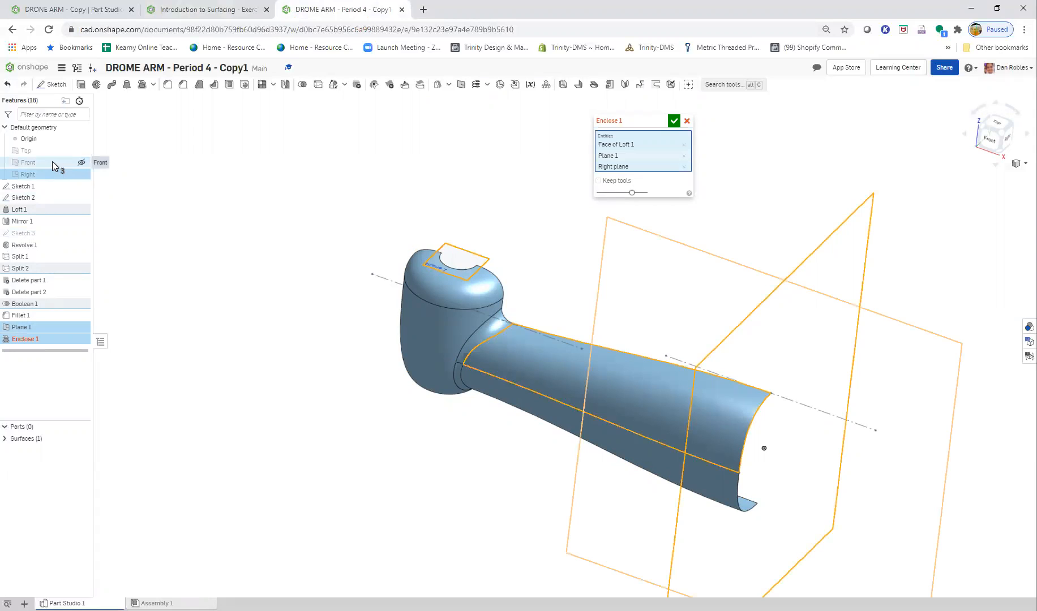
click(52, 162)
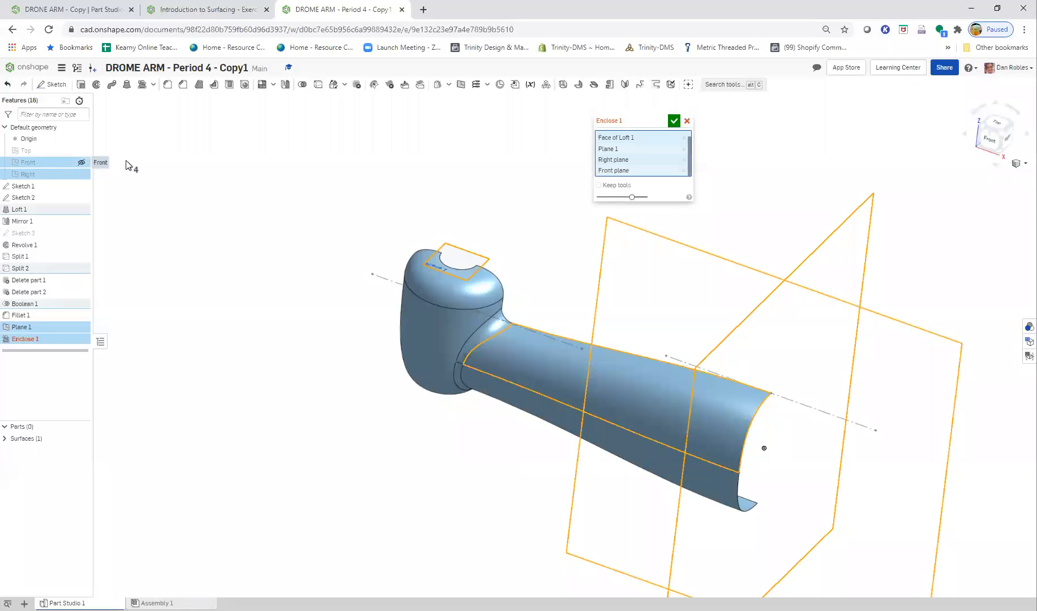
click(676, 123)
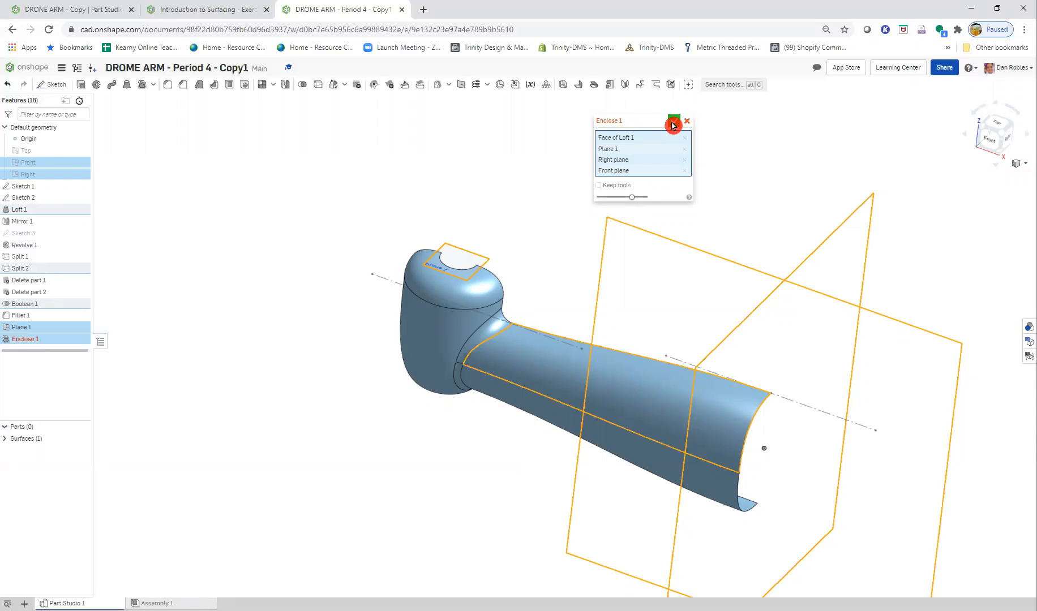
- Review the Step 14 and Step 15 slides for the capping plane and the Enclose selections, and return to the part studio
right_click(31, 342)
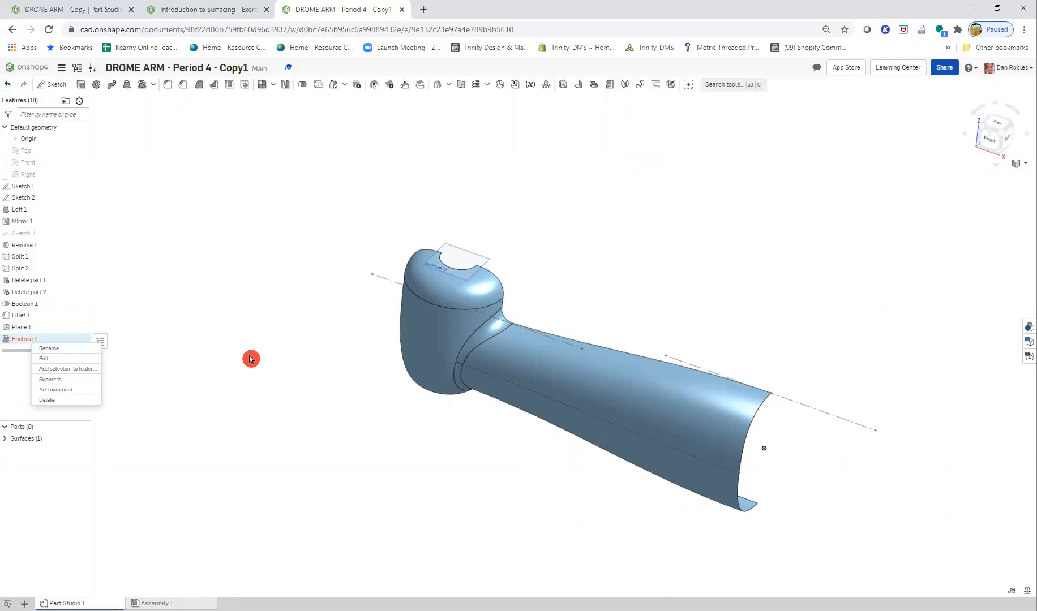
click(190, 10)
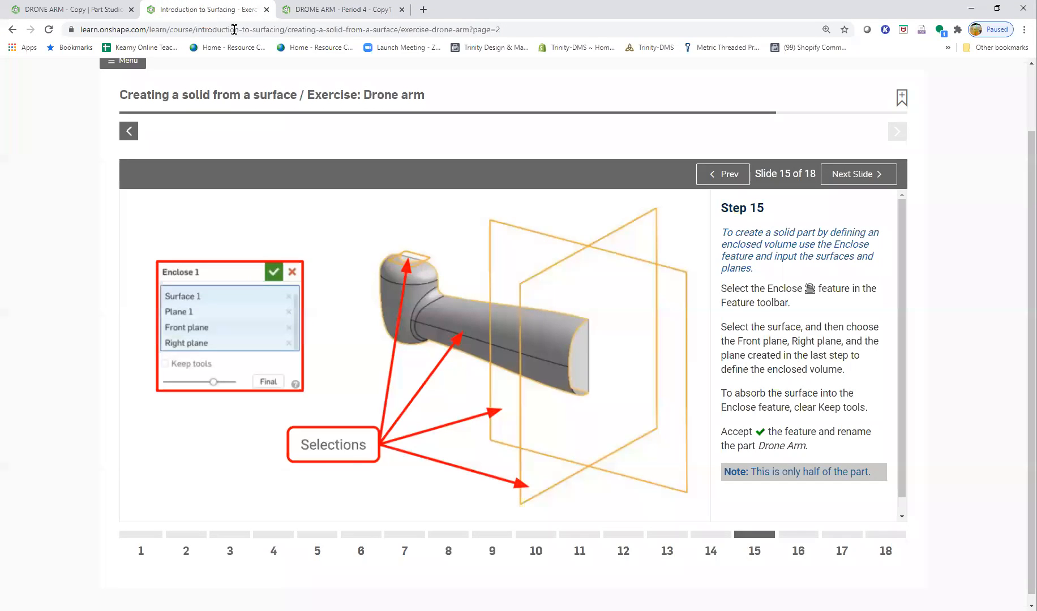
click(730, 179)
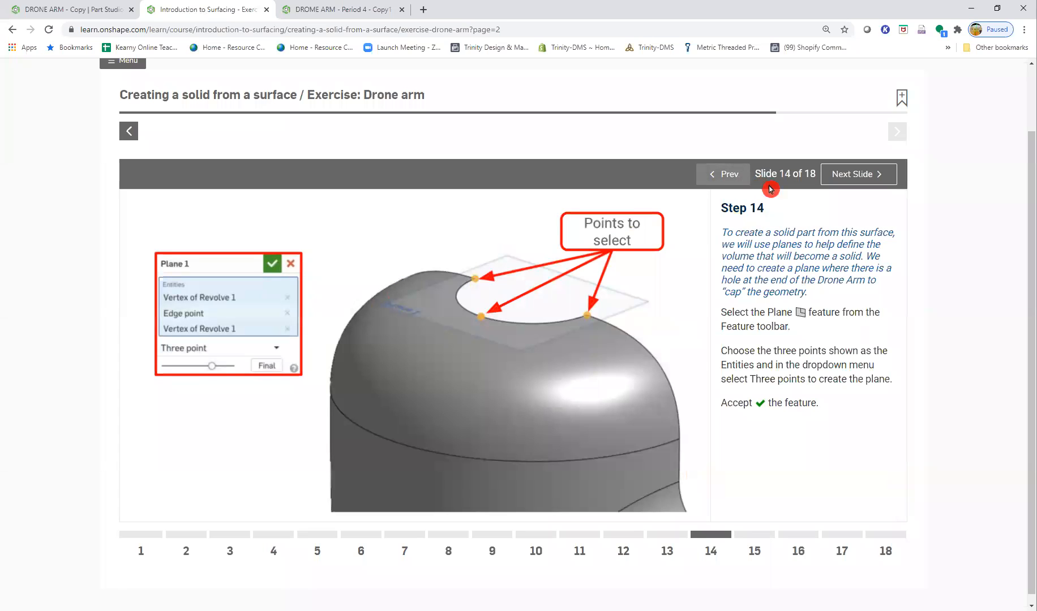
click(834, 178)
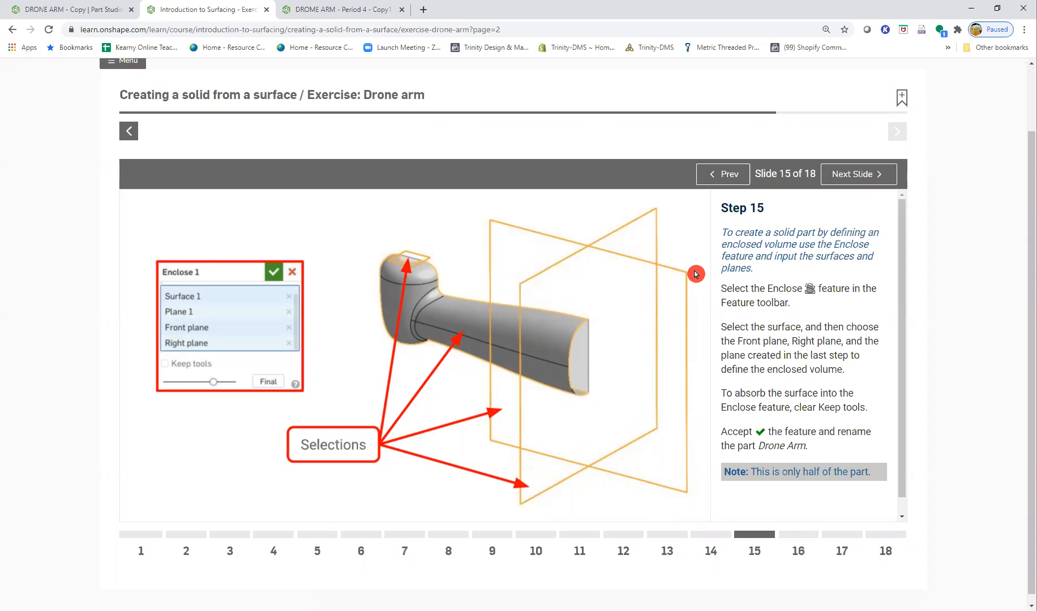
click(343, 10)
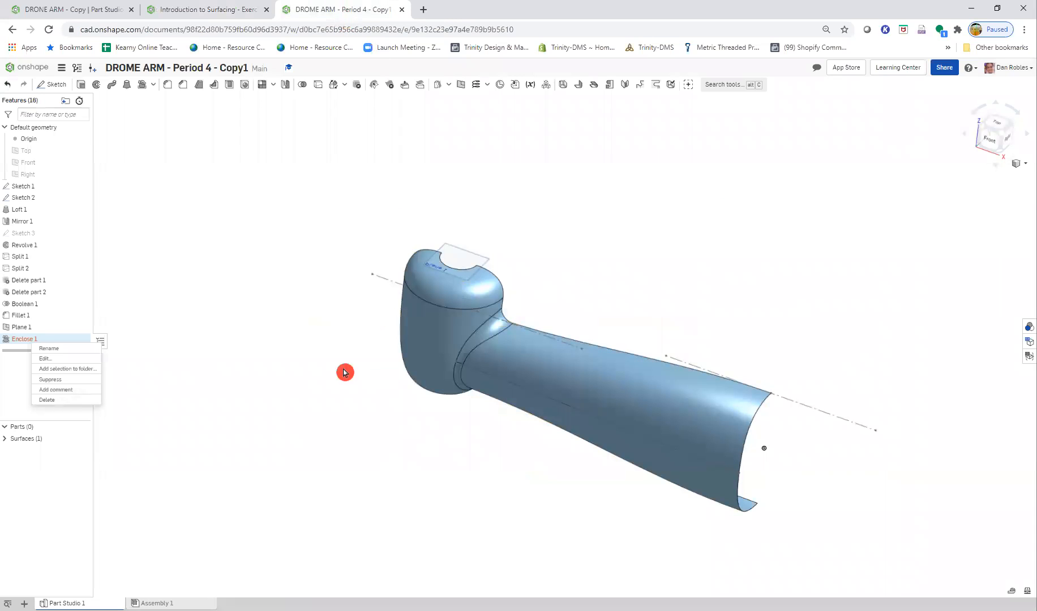
- Edit the Enclose feature to replace the loft face with the whole Surface 1 in its entities, and accept it
click(64, 359)
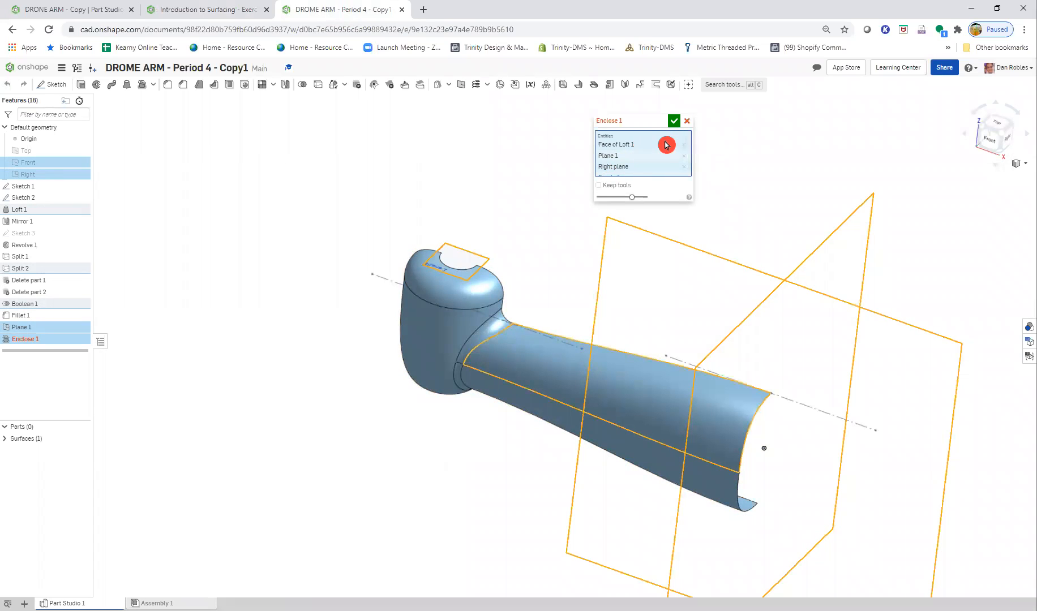
click(685, 144)
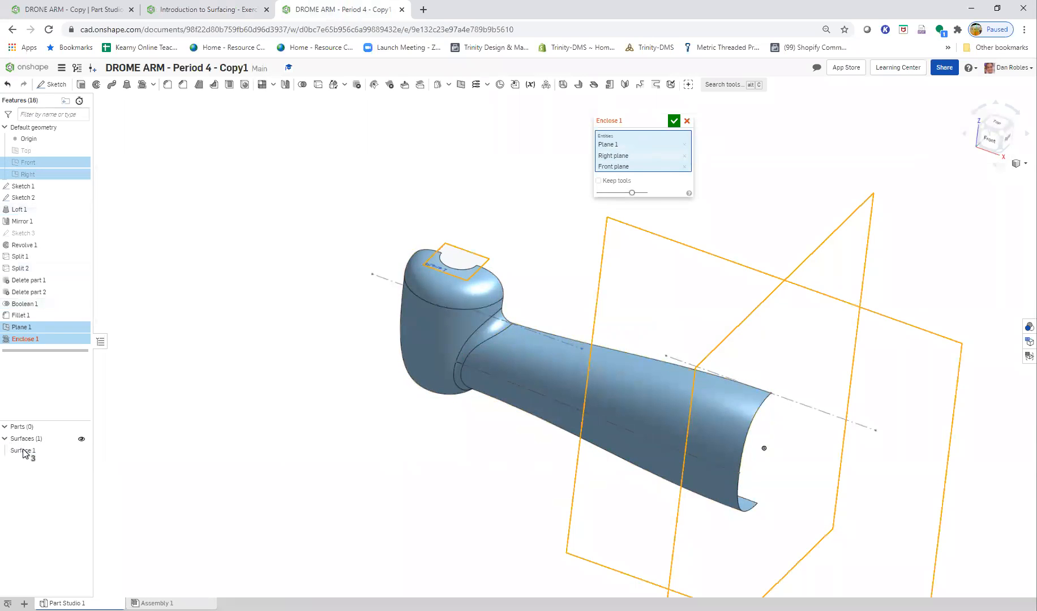
click(23, 451)
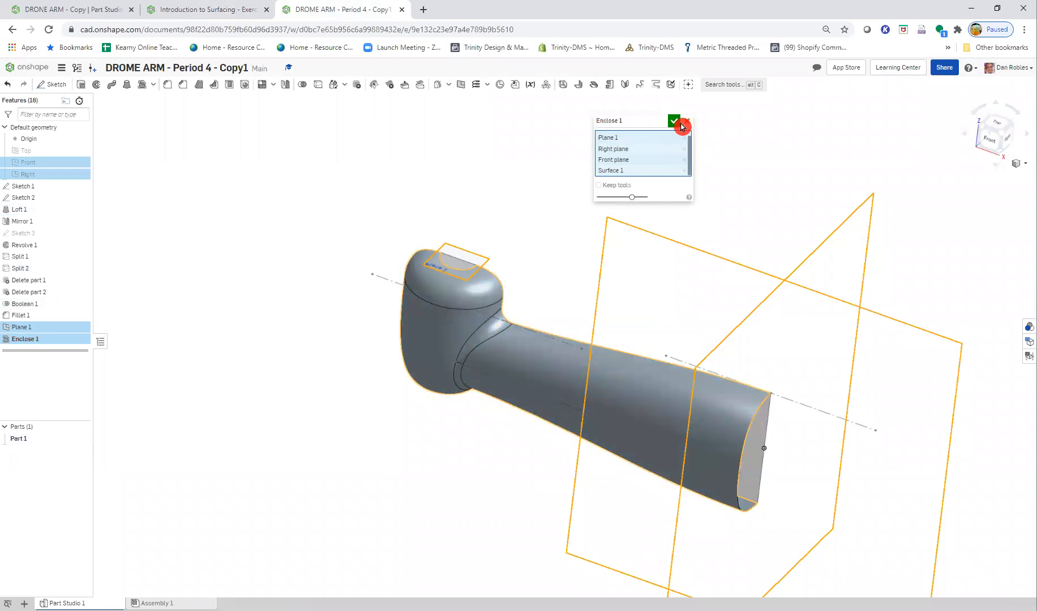
click(678, 122)
middle_drag(660, 393, 555, 360)
right_drag(555, 360, 527, 365)
right_click(37, 342)
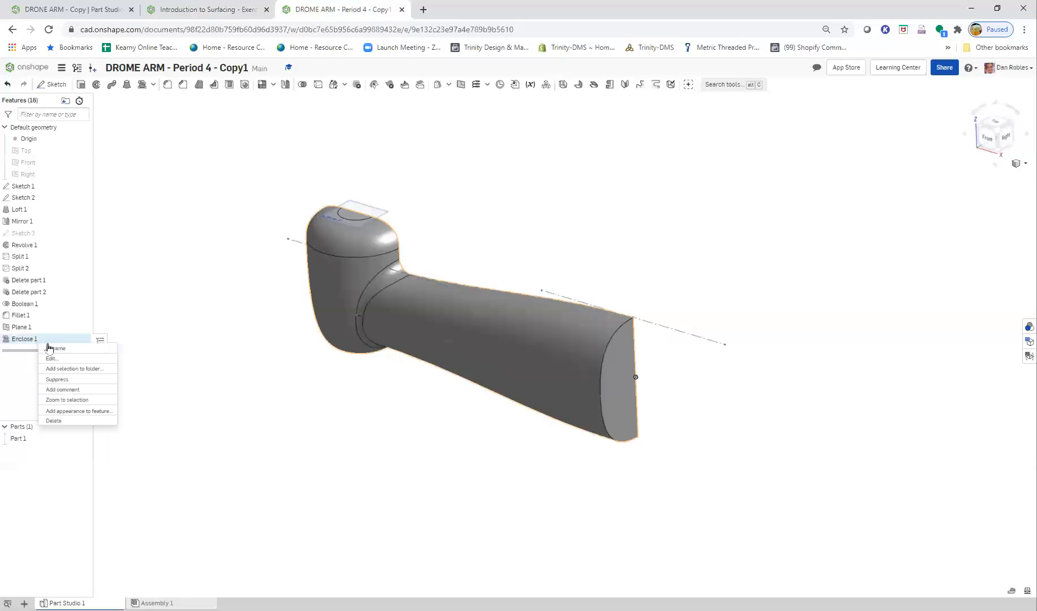
click(65, 349)
click(166, 382)
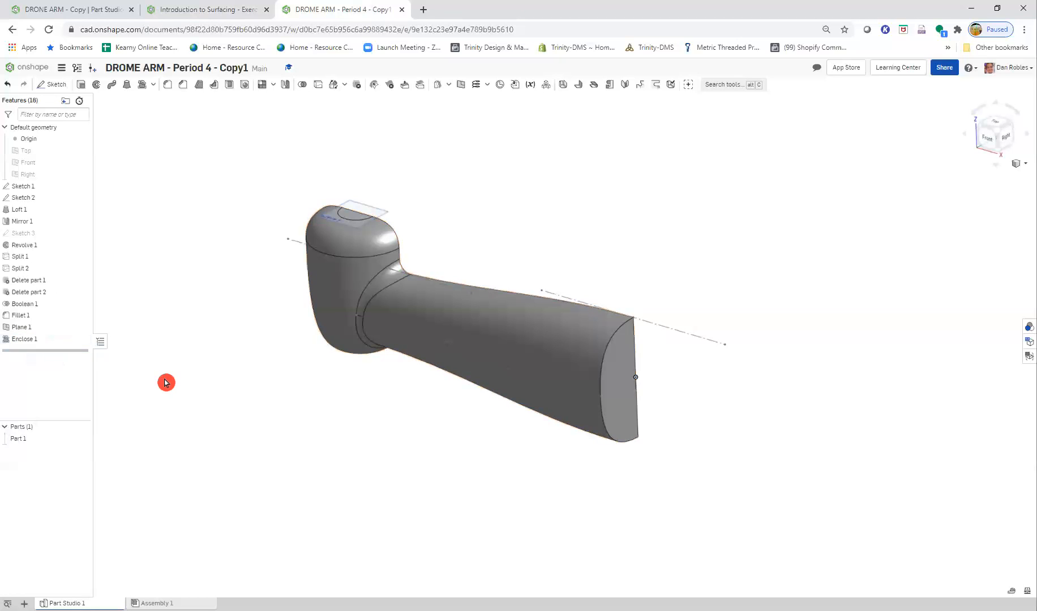
- Reopen the Enclose feature, compare its entities with the Step 15 slide, and close it without changes
right_click(39, 346)
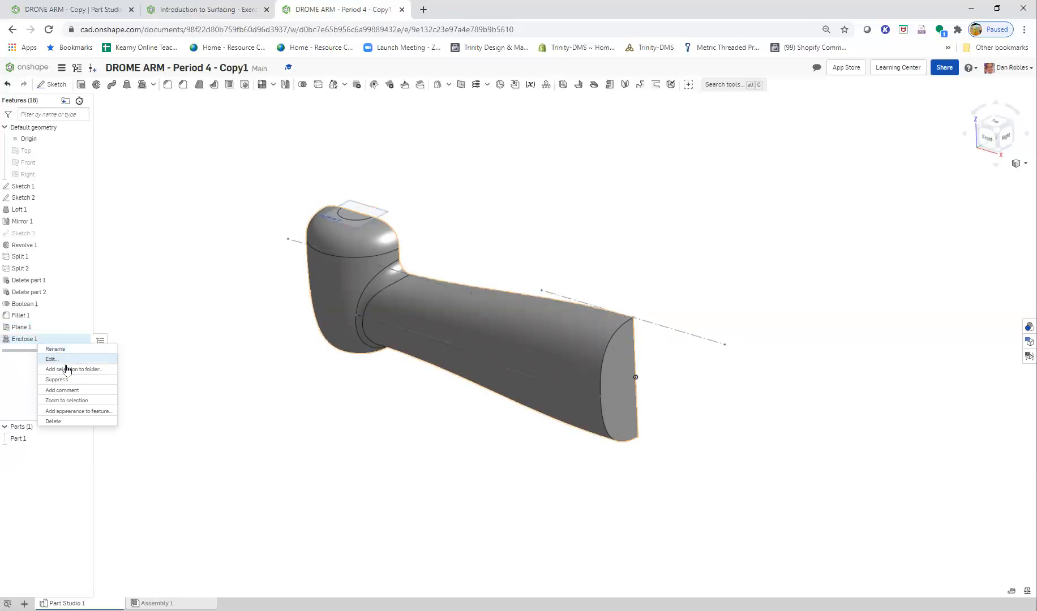
click(91, 356)
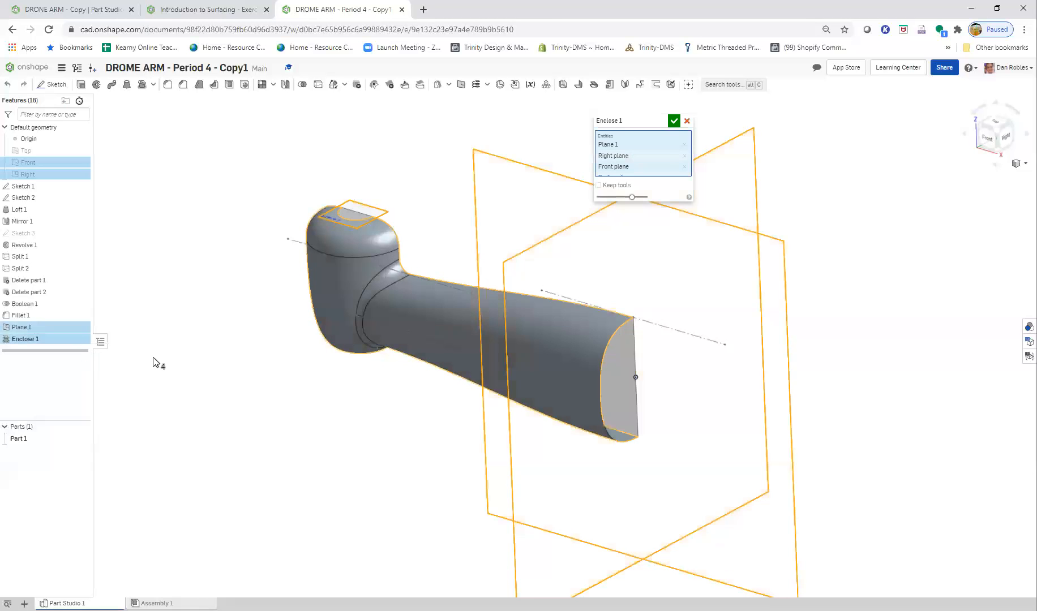
click(209, 19)
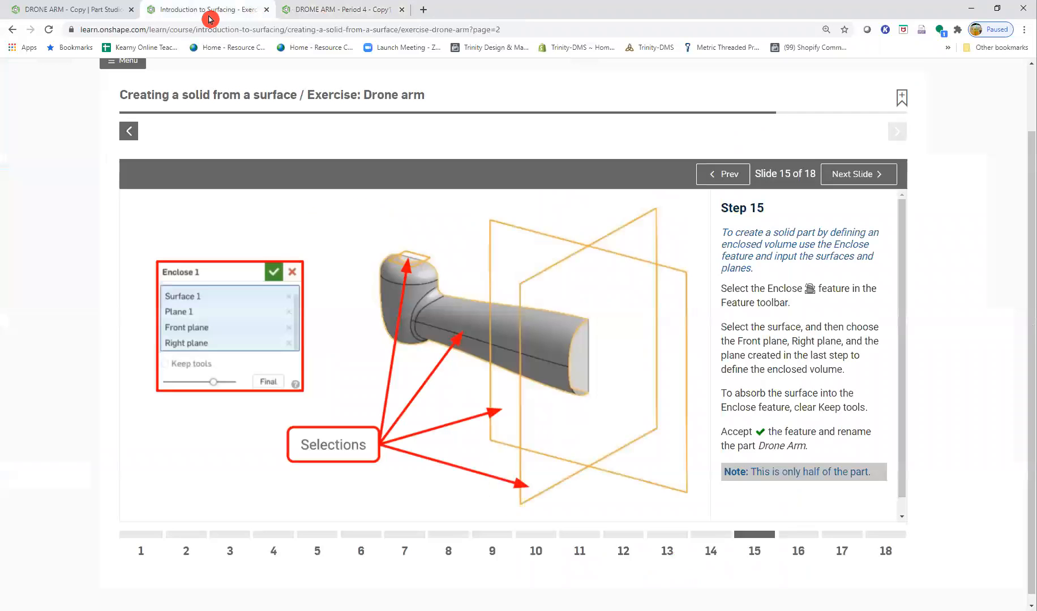
click(303, 10)
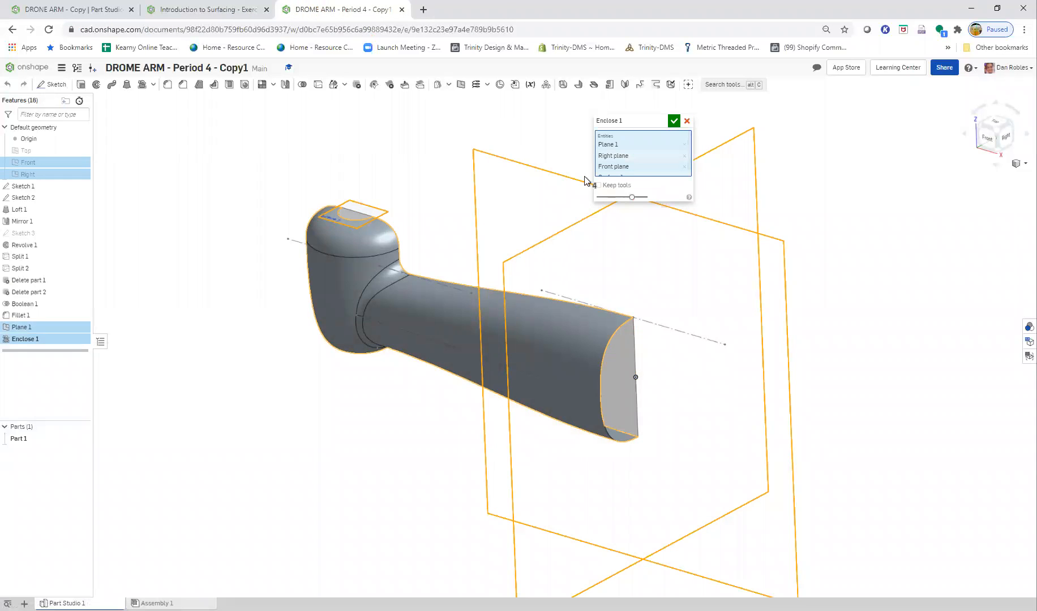
click(688, 121)
- Hide the capping plane and review the Step 16 slide on mirroring the part
scroll(369, 190, up, 2)
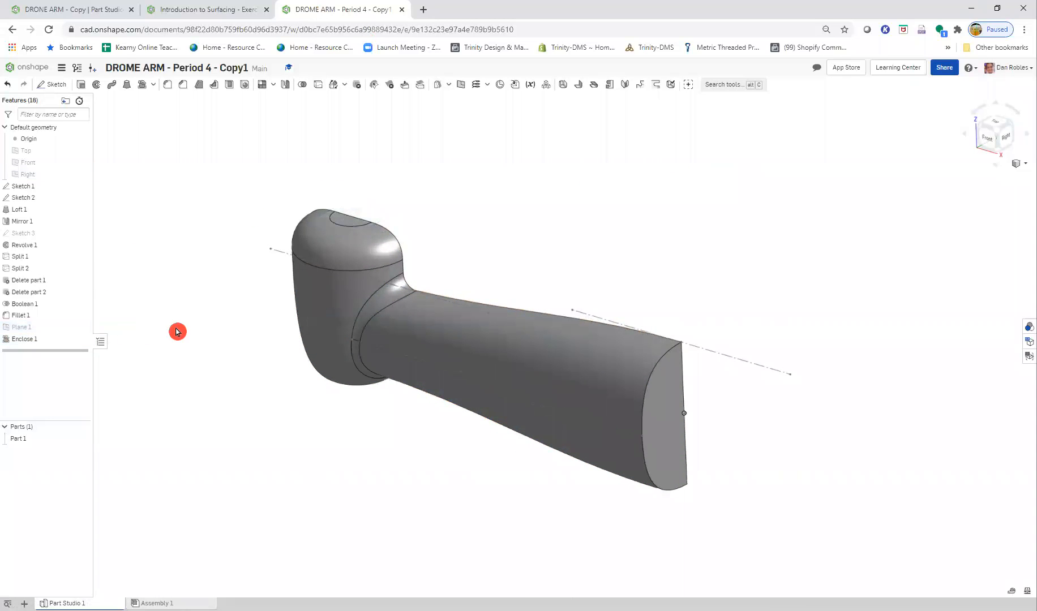
click(219, 10)
click(865, 176)
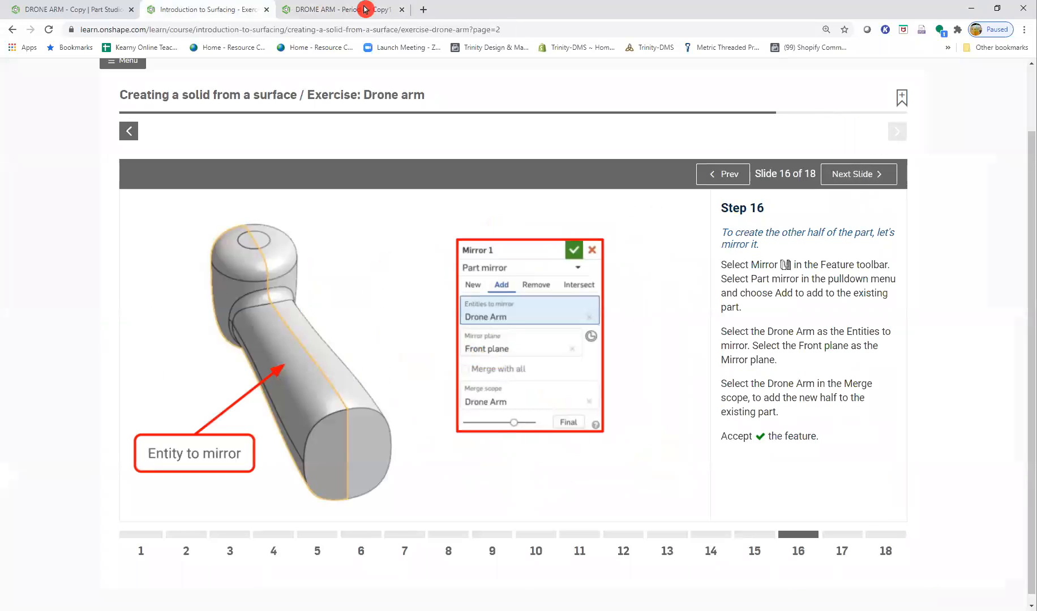
click(317, 10)
right_drag(561, 417, 494, 363)
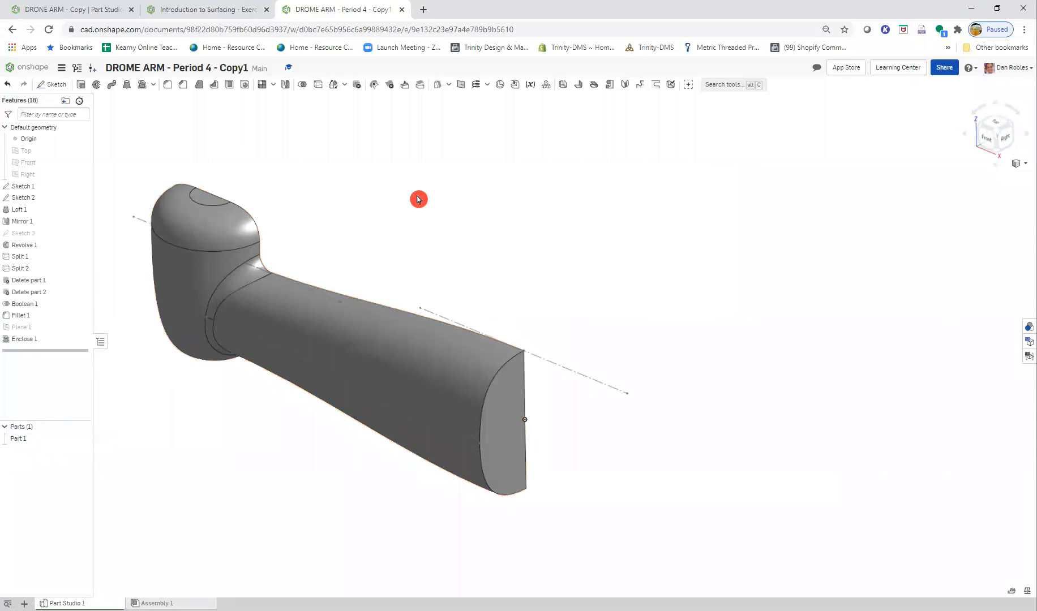
- Mirror the solid half arm across the Front plane as a part mirror with Add, using the original part as merge scope
click(284, 84)
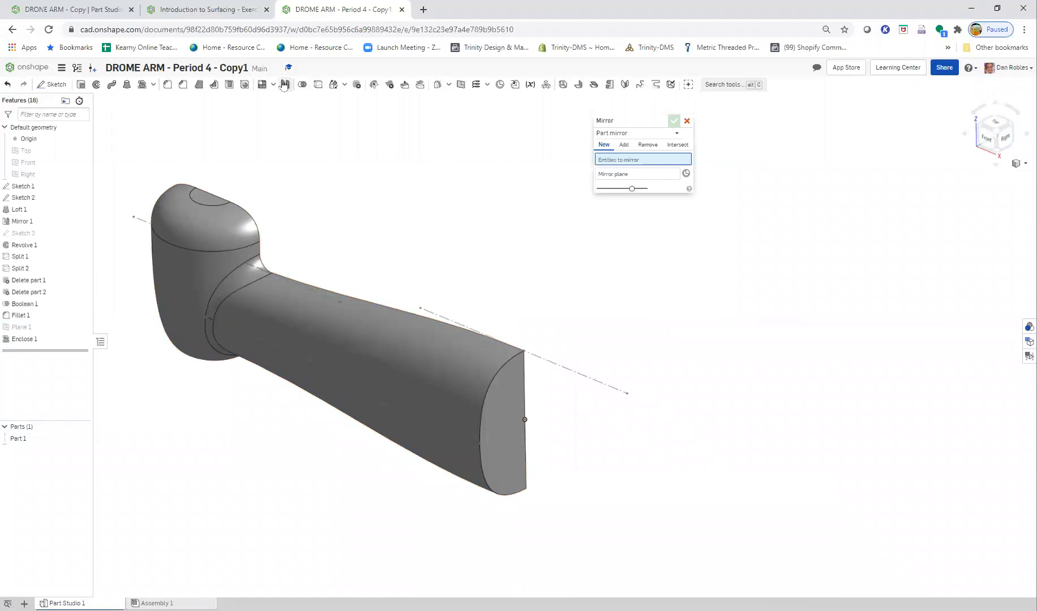
click(625, 145)
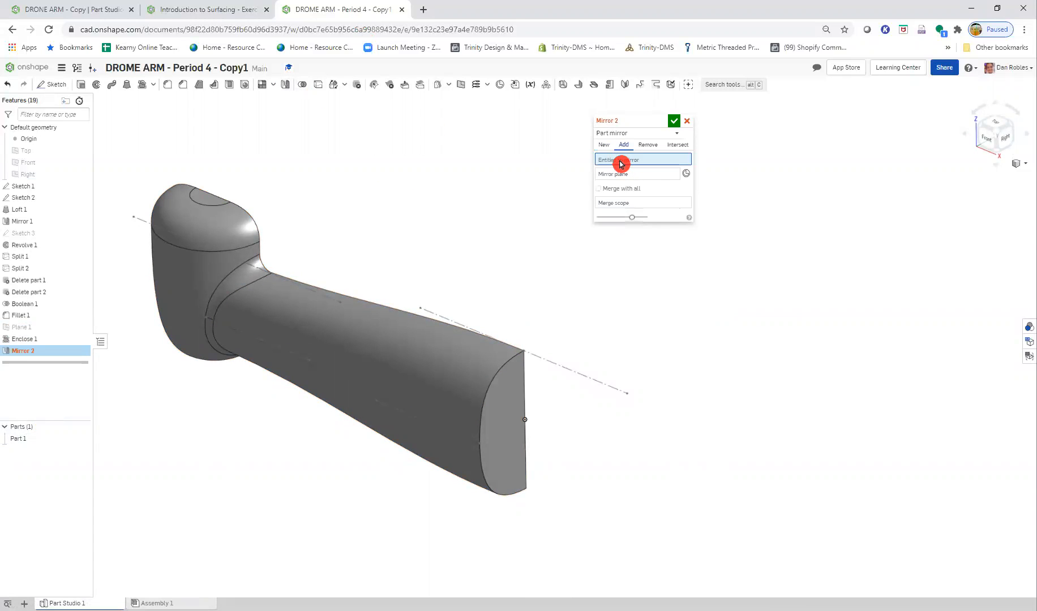
click(22, 439)
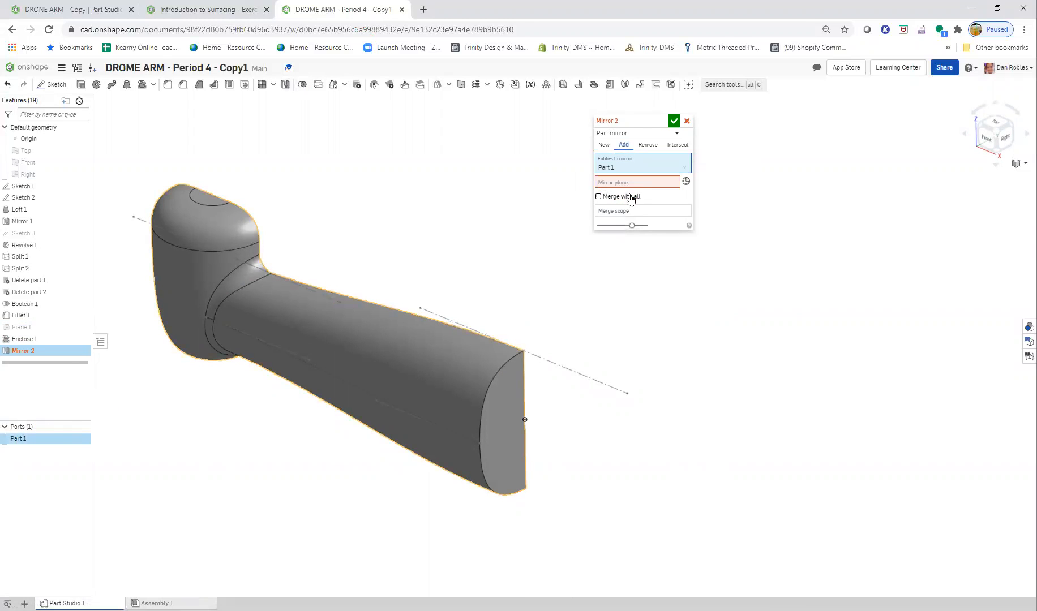
right_drag(662, 338, 527, 317)
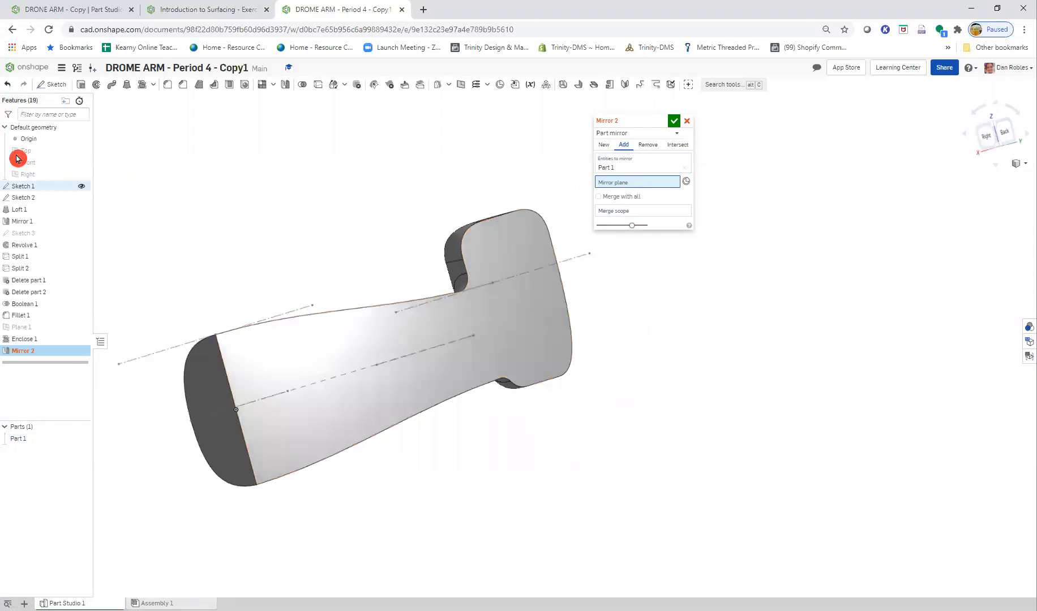
click(159, 243)
right_drag(331, 323, 302, 309)
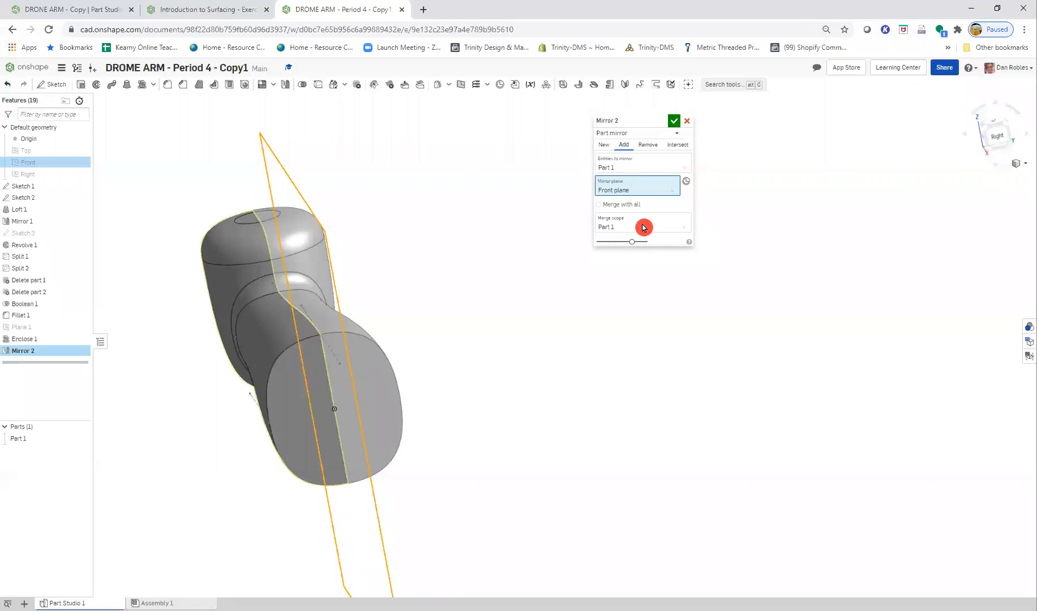
click(604, 204)
click(677, 127)
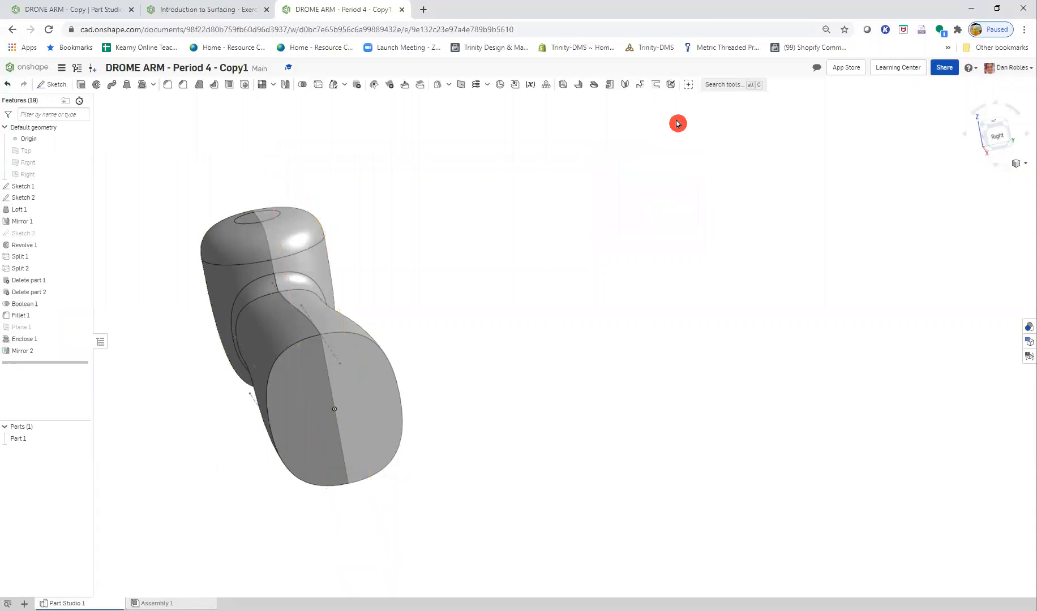
right_drag(451, 403, 602, 389)
- Read the Step 17 slide for the Shell feature's faces to remove and thickness, and return to the part studio
click(227, 11)
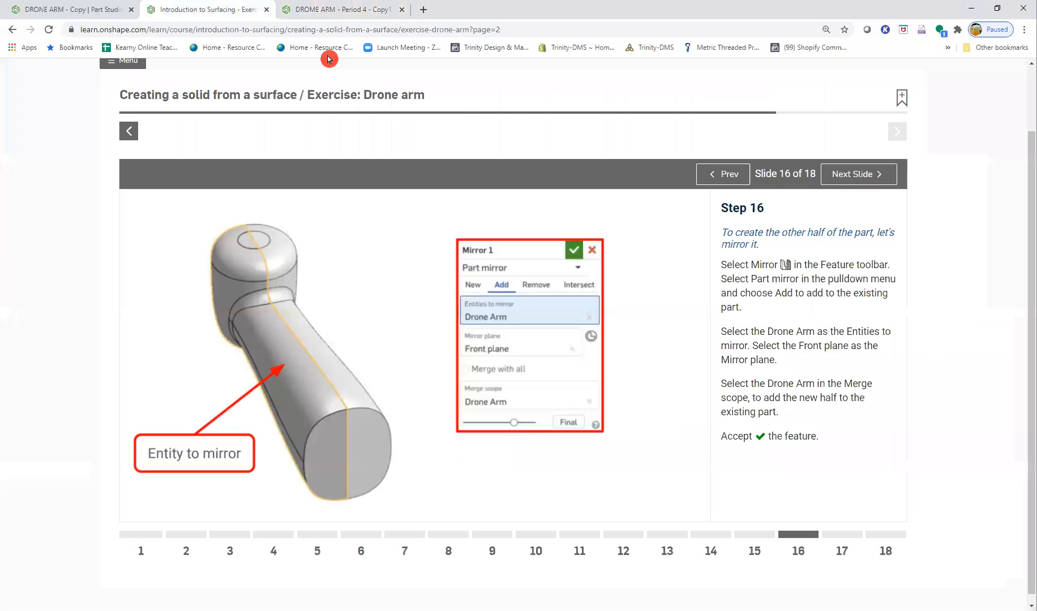
click(842, 177)
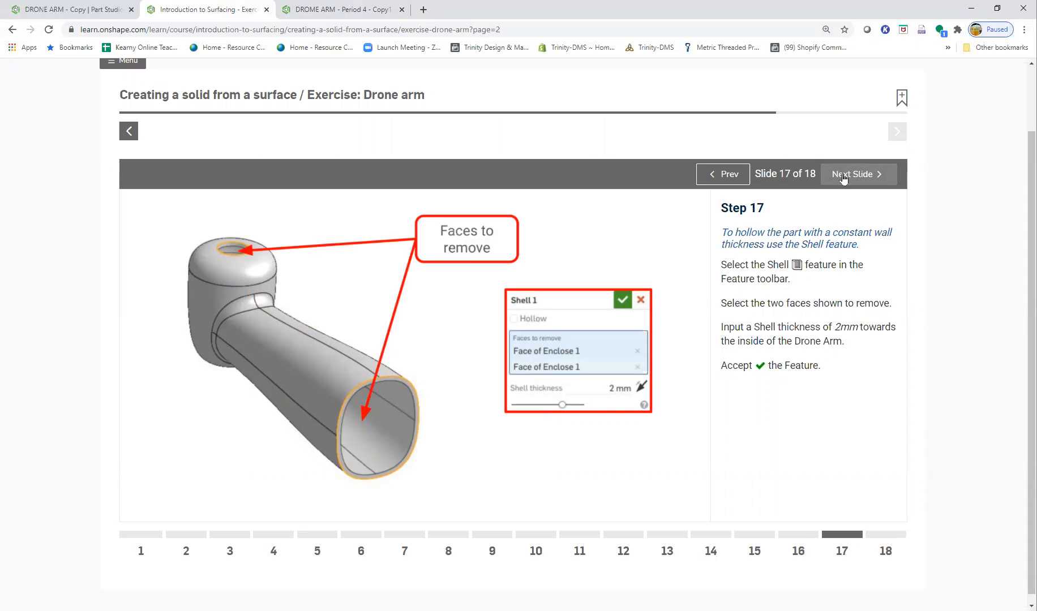
click(798, 171)
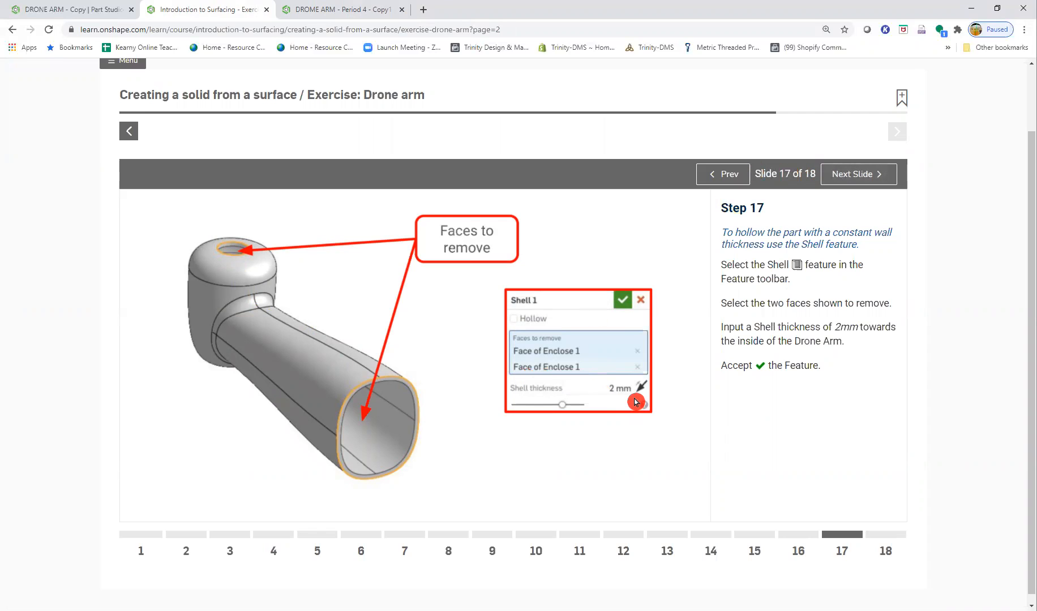
click(324, 9)
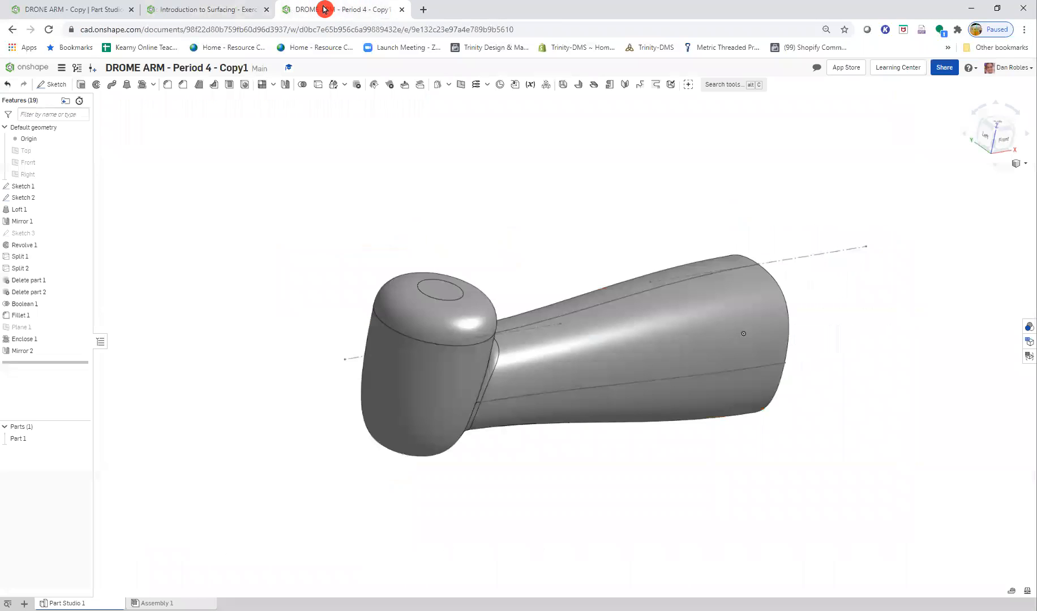
- Start a Shell feature with a 2 mm thickness and Hollow turned off, checking it against the Step 17 slide
click(229, 86)
click(659, 162)
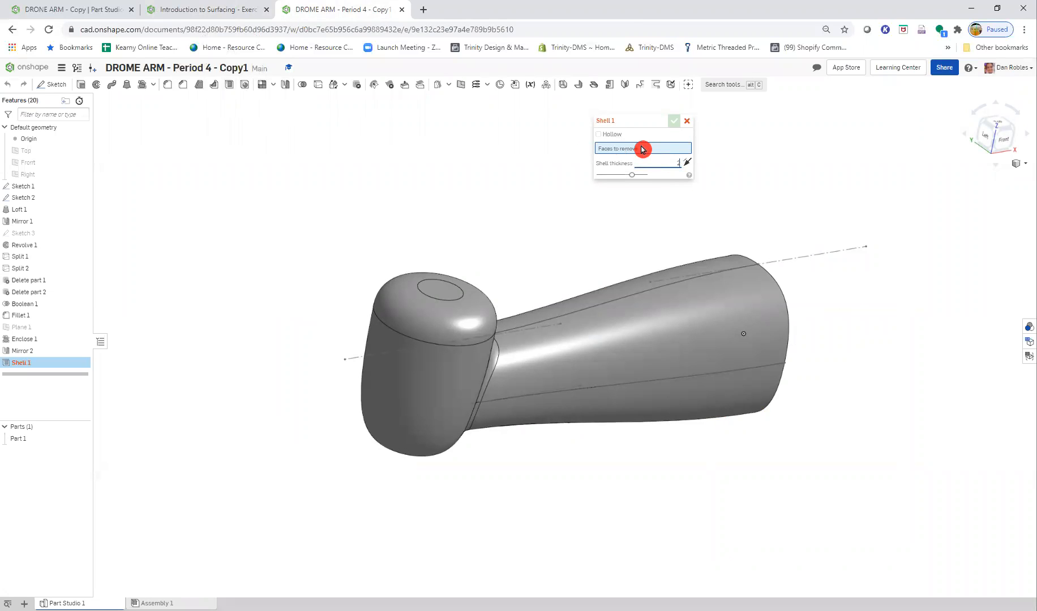
click(232, 9)
click(406, 8)
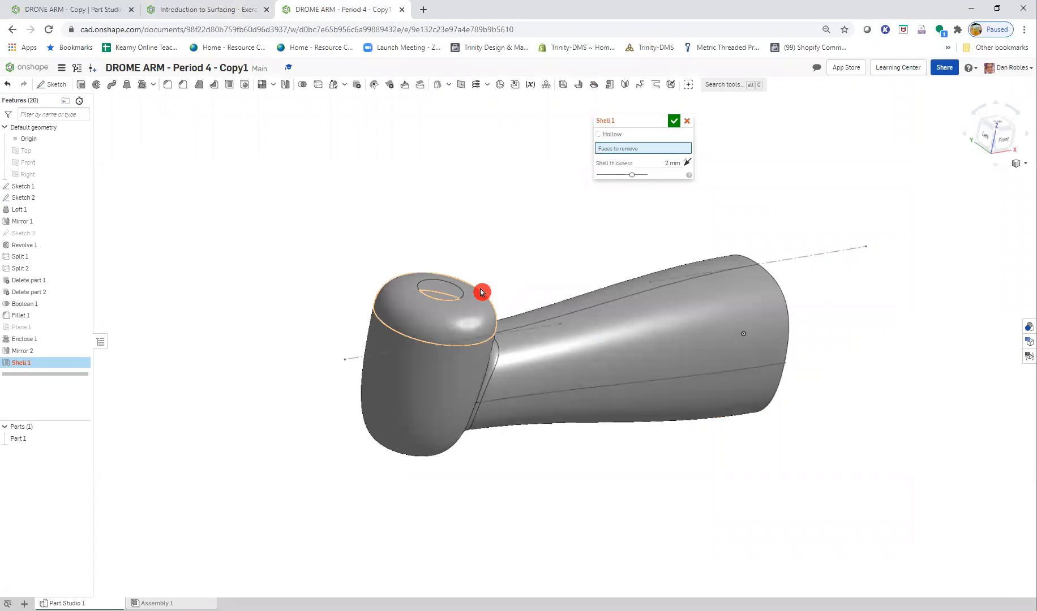
- Remove the circular face on top of the rounded head and the arm's large flat end face, and accept the Shell
click(461, 295)
right_drag(461, 295, 748, 303)
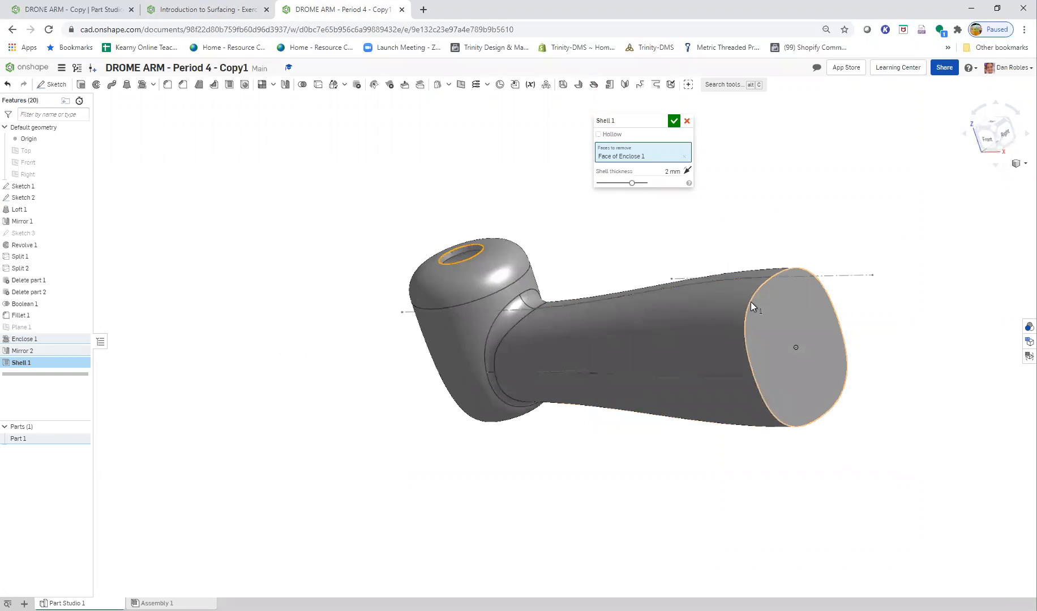
click(752, 305)
right_drag(782, 400, 776, 430)
click(675, 120)
right_drag(724, 294, 667, 313)
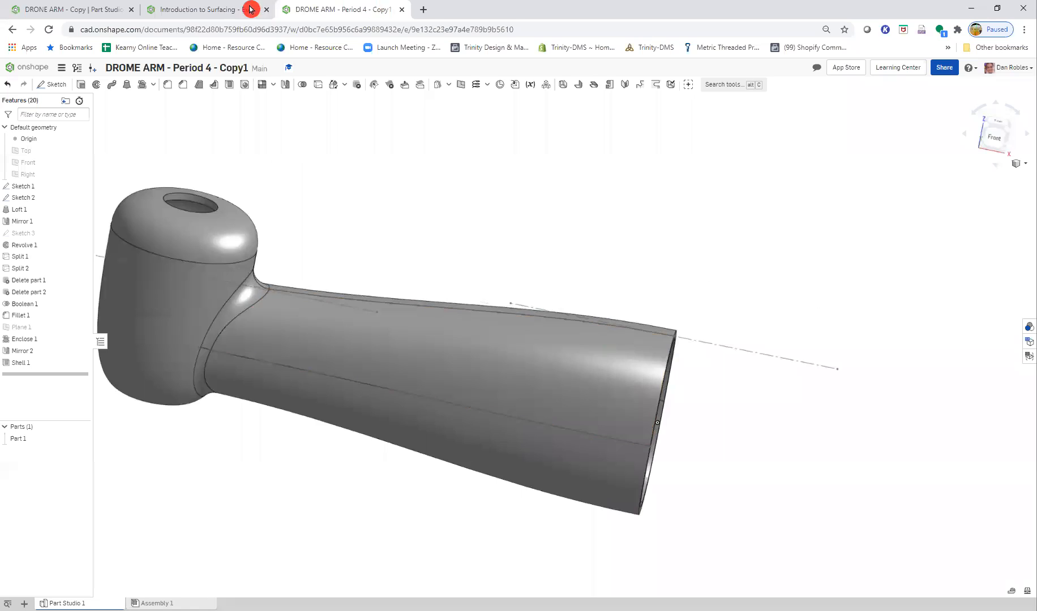
- Read the Step 18 slide on mass properties and examine the shelled arm's openings and wall in the part studio
click(248, 9)
click(862, 175)
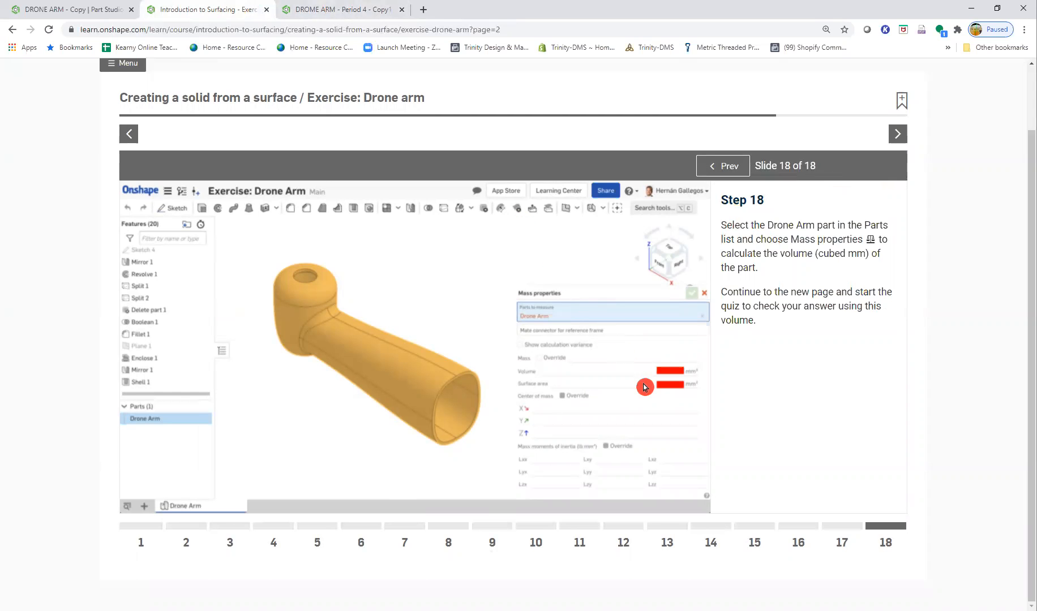
click(313, 9)
right_drag(293, 344, 516, 491)
middle_drag(597, 381, 529, 403)
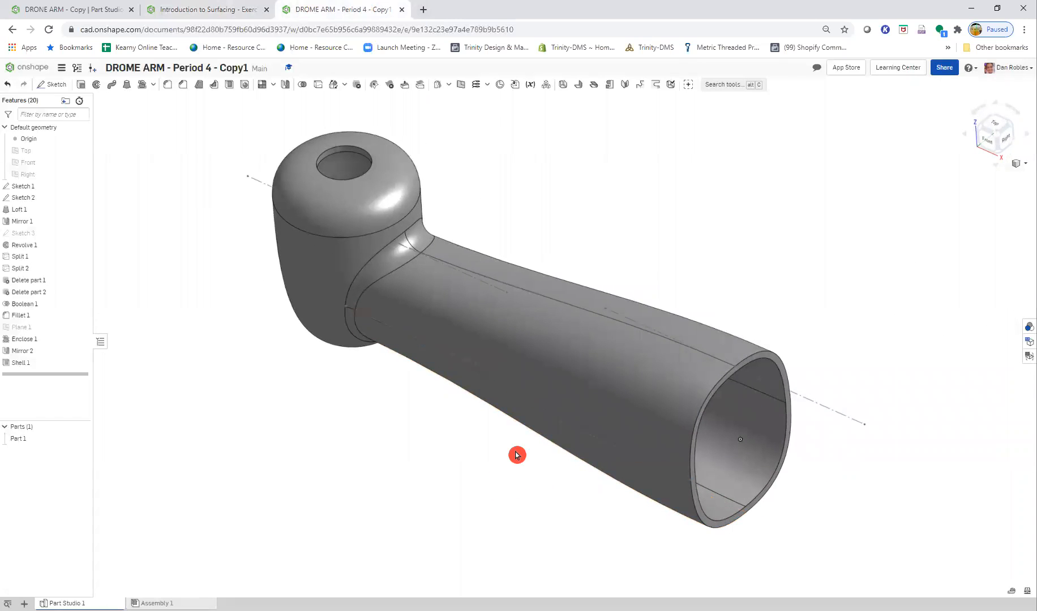